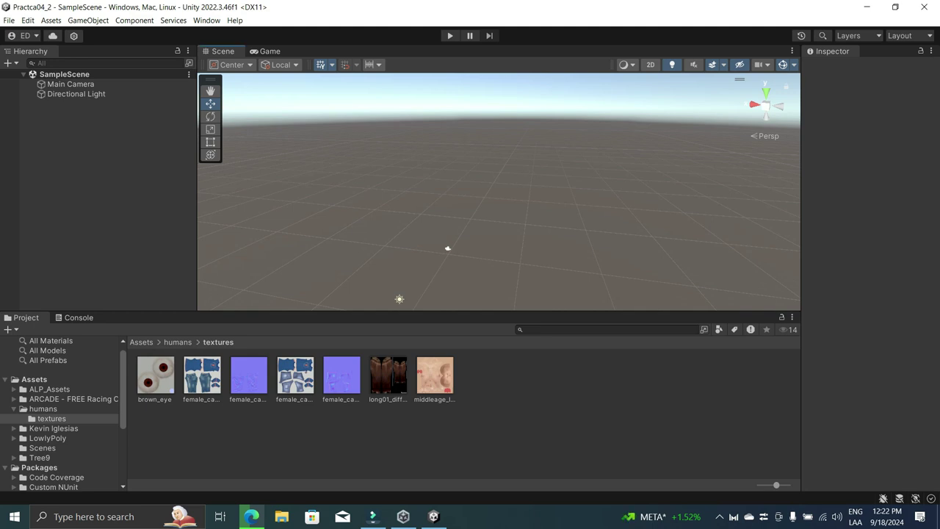
Step: Navigate from humans/textures up to Assets and open the Scenes folder to view SampleScene
click(178, 342)
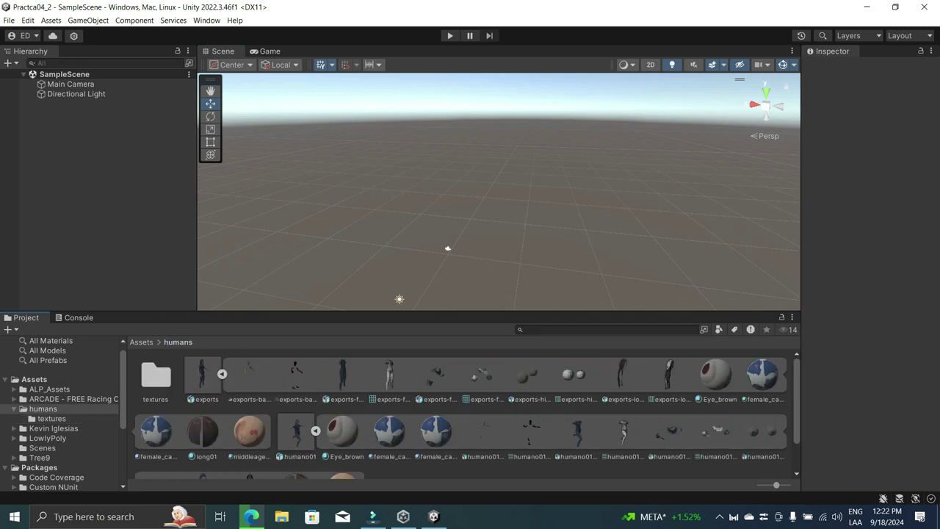
click(141, 342)
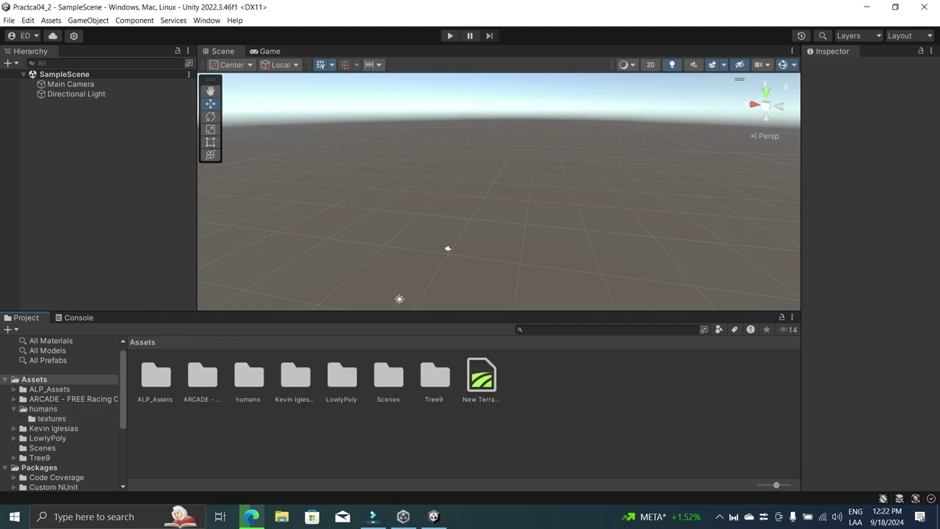
double_click(389, 376)
click(156, 376)
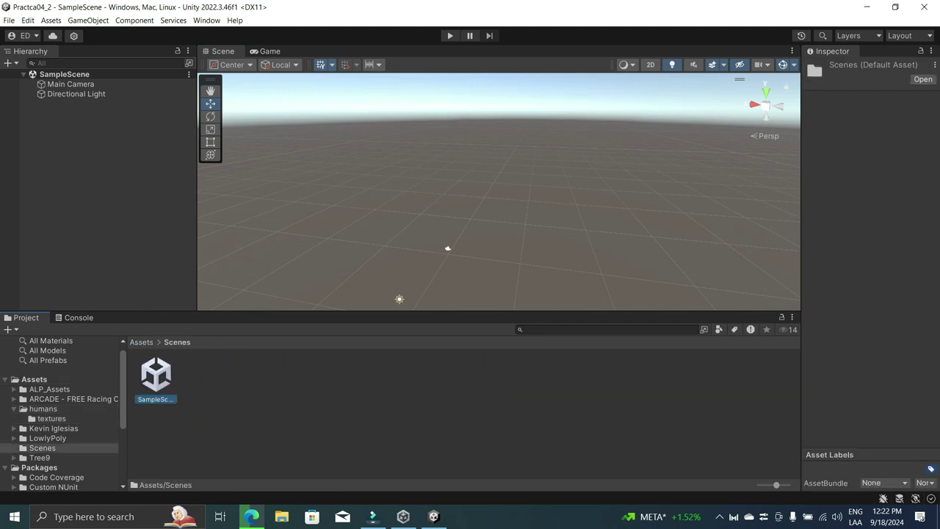
Step: Check the Hierarchy's scene options without changing anything, then bring up the Windows Start menu
click(96, 184)
right_click(134, 163)
key(Escape)
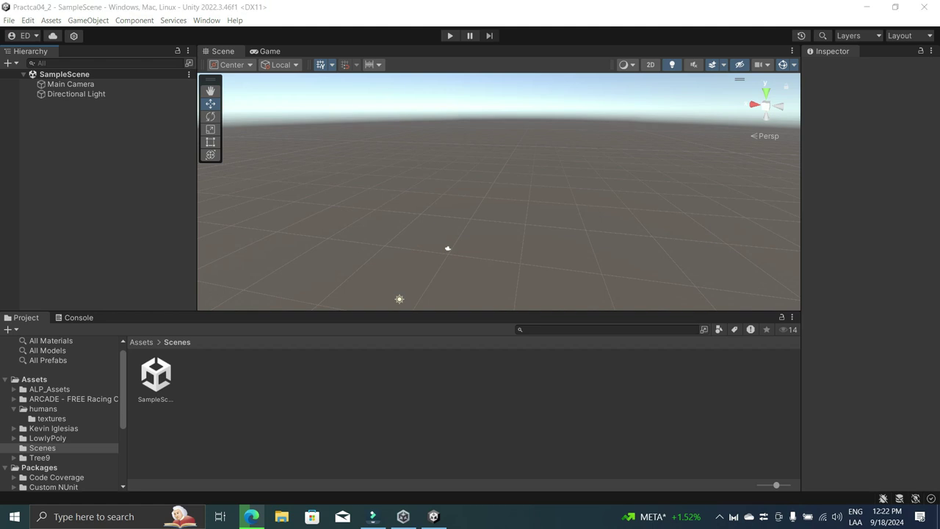
key(super)
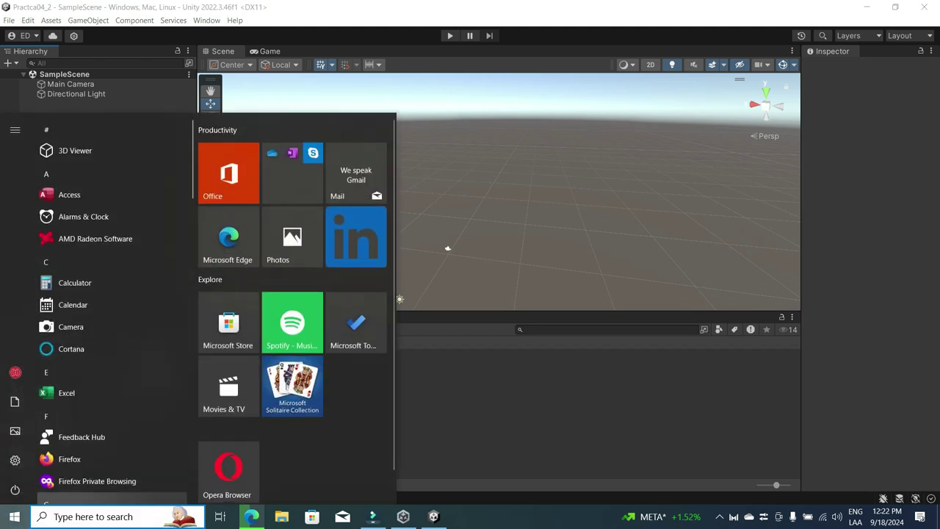
Step: Raise the Windows display scale from 125% to 150%, then return to Unity
click(14, 460)
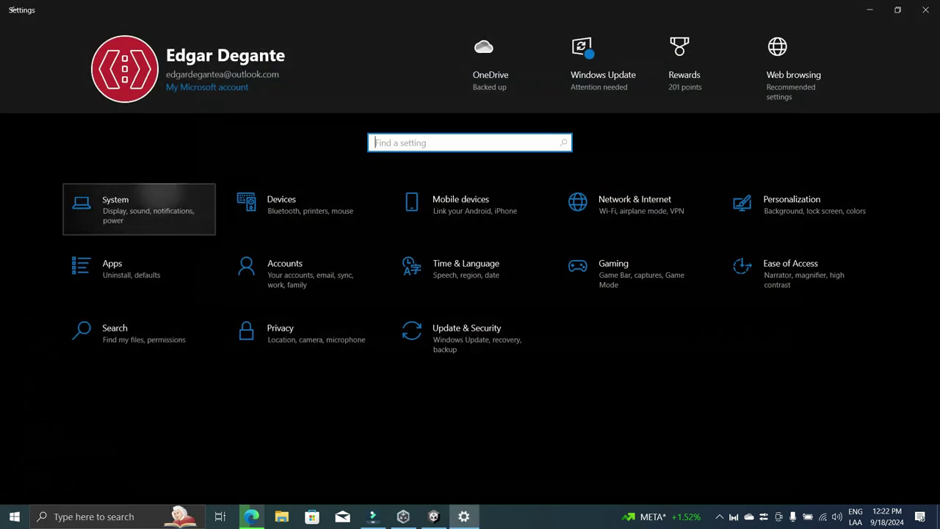
click(136, 209)
scroll(470, 293, down, 5)
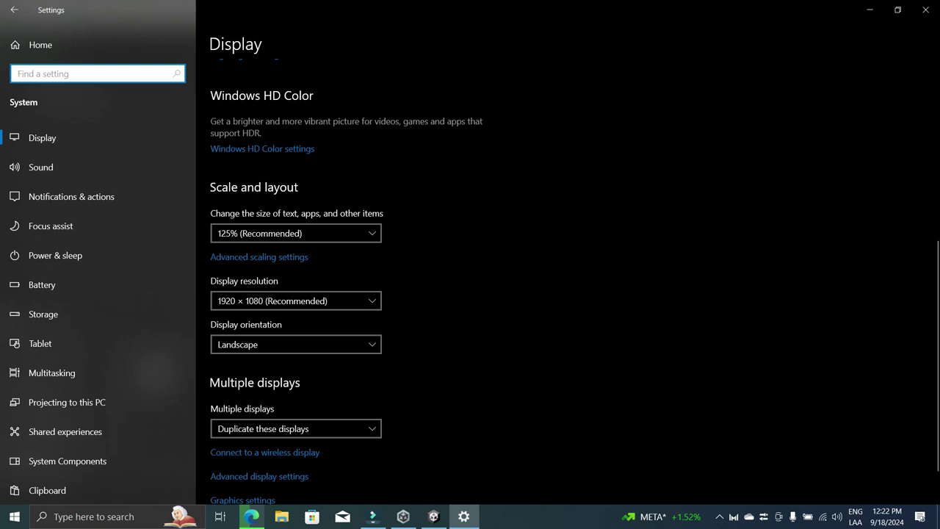
click(294, 233)
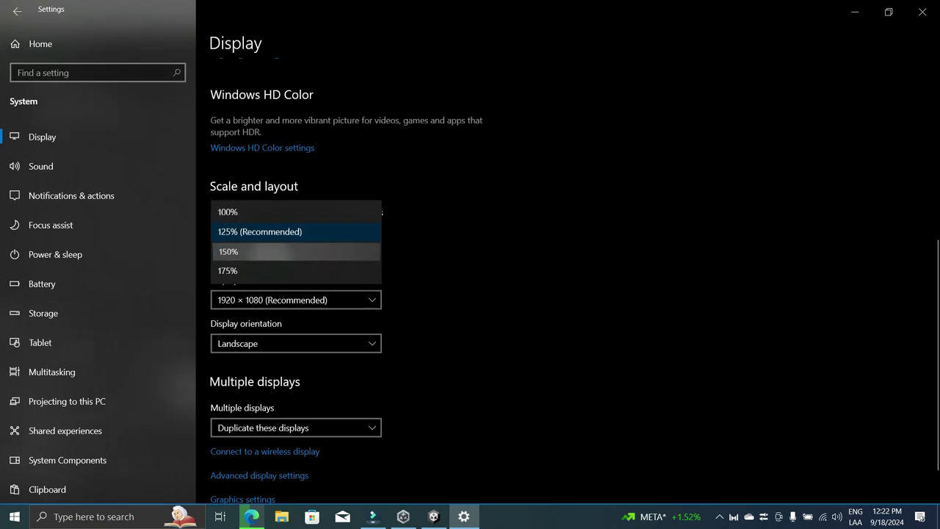
click(294, 252)
key(alt+Tab)
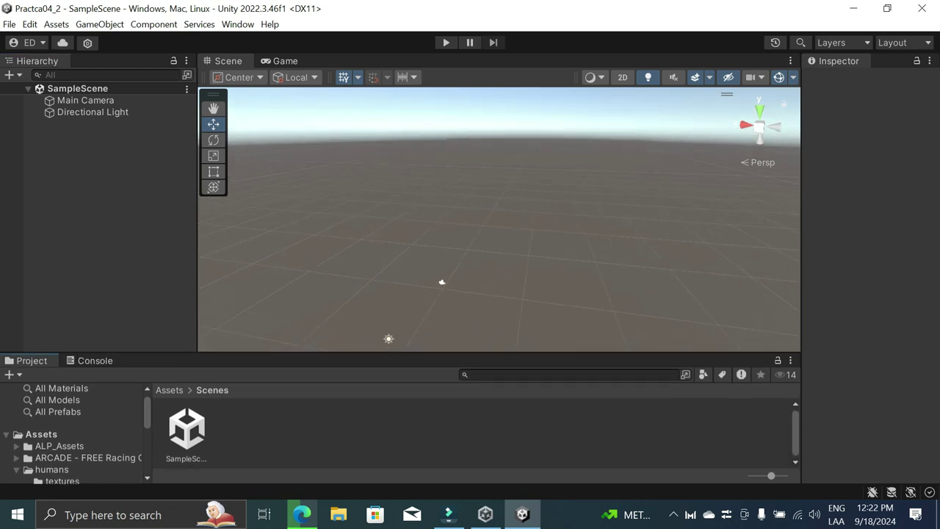
Step: Review SampleScene's Hierarchy add-object options without adding anything, then return the Project view to Assets
click(77, 88)
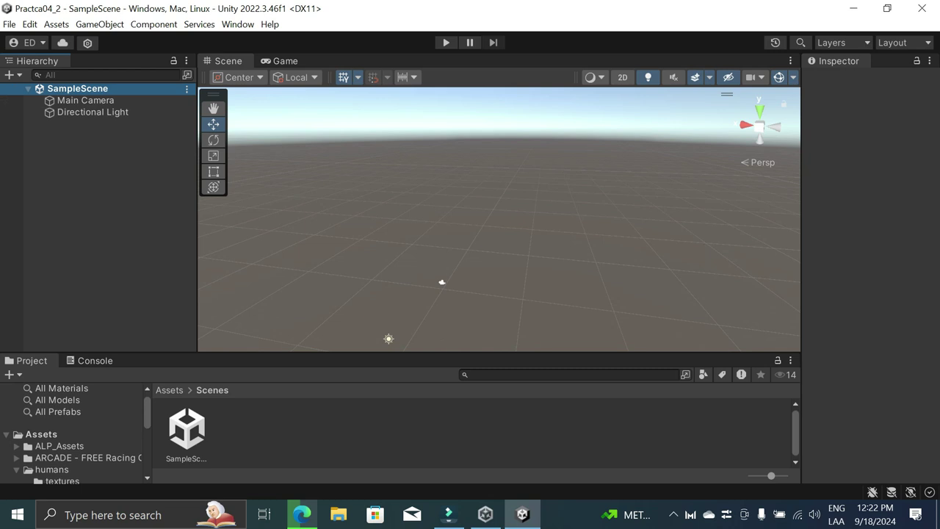
right_click(91, 152)
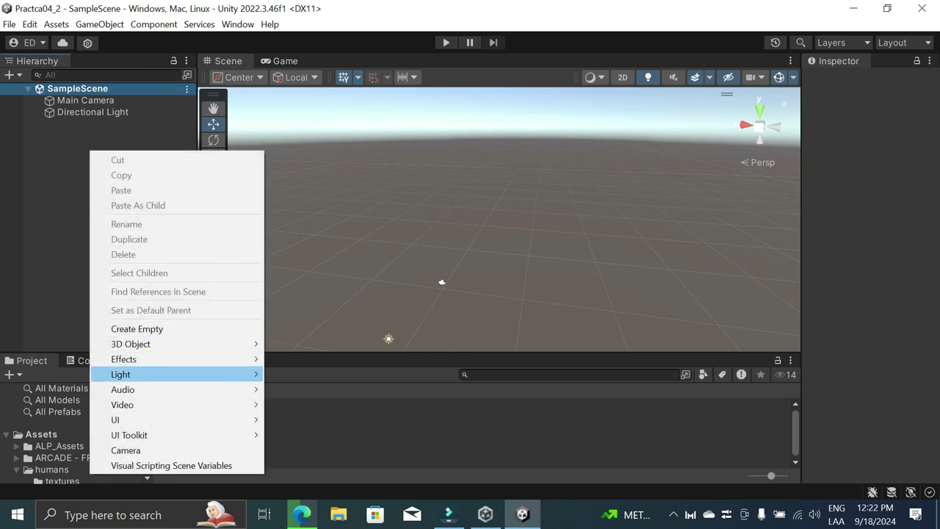
key(Escape)
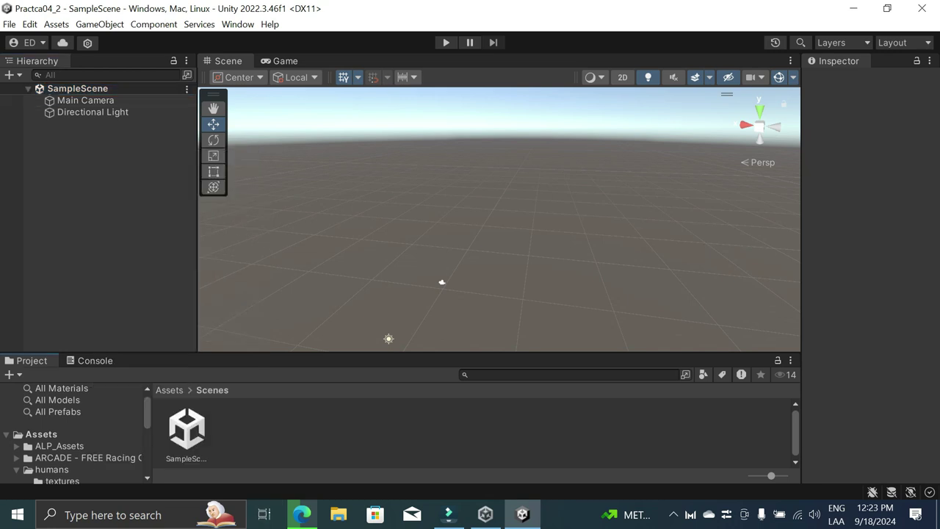
click(41, 434)
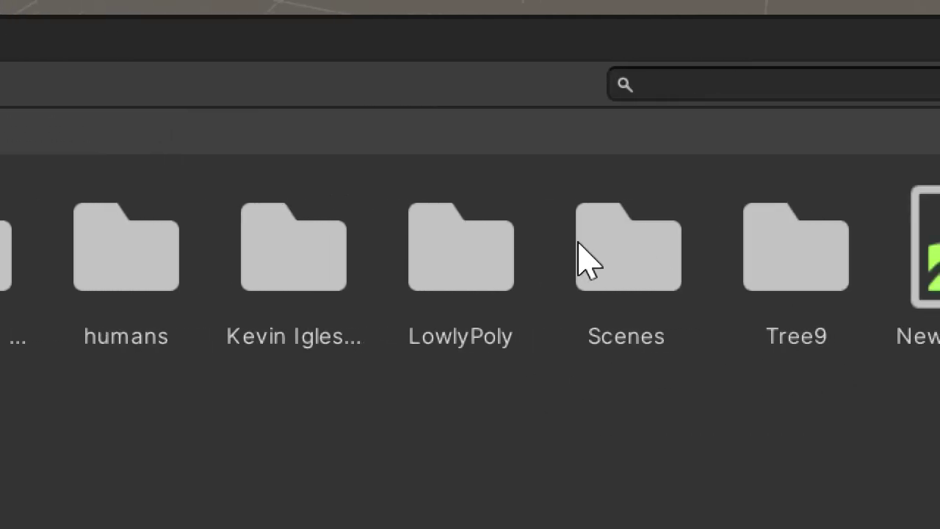
Step: Create a new scene asset named Credits in the Scenes folder
double_click(634, 271)
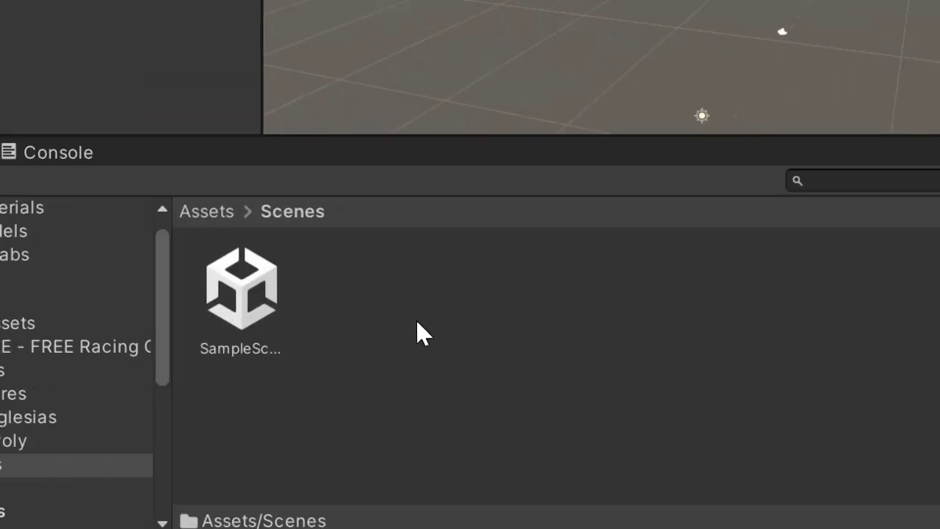
right_click(416, 319)
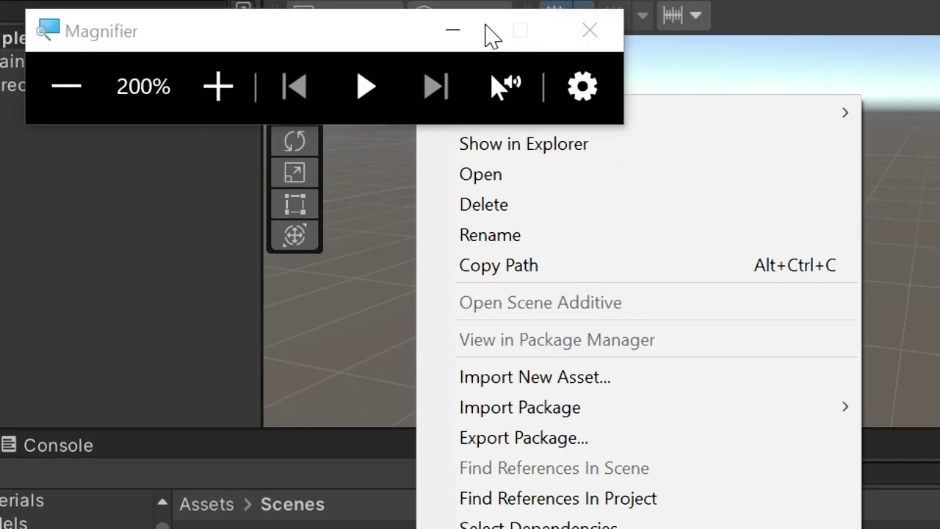
click(462, 31)
right_click(388, 329)
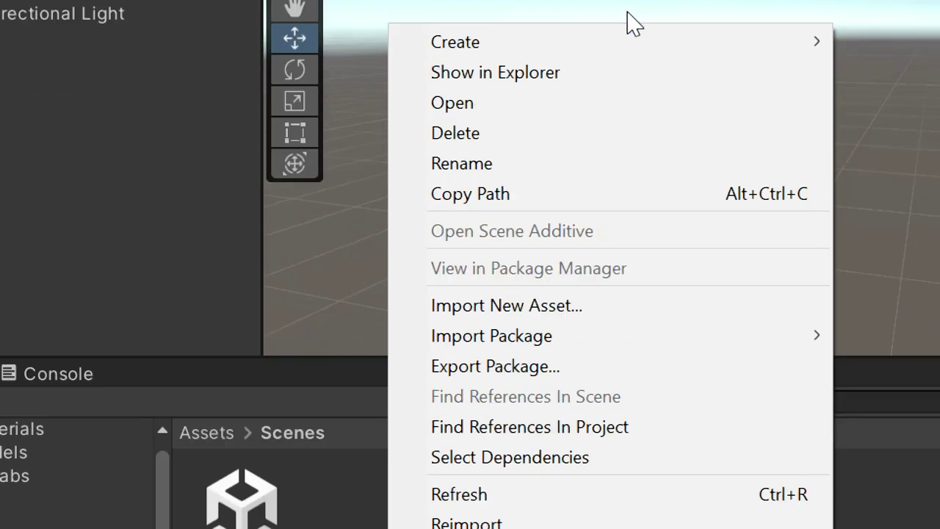
mouse_move(815, 44)
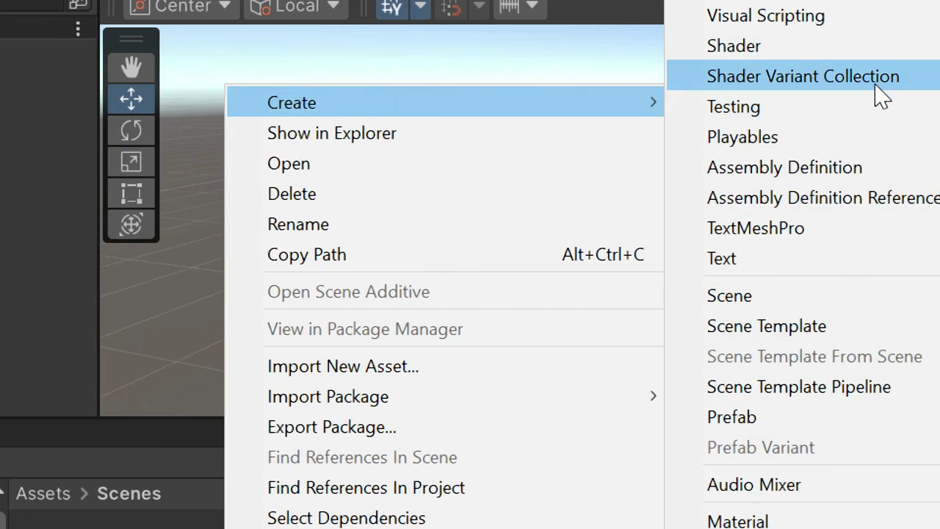
click(827, 297)
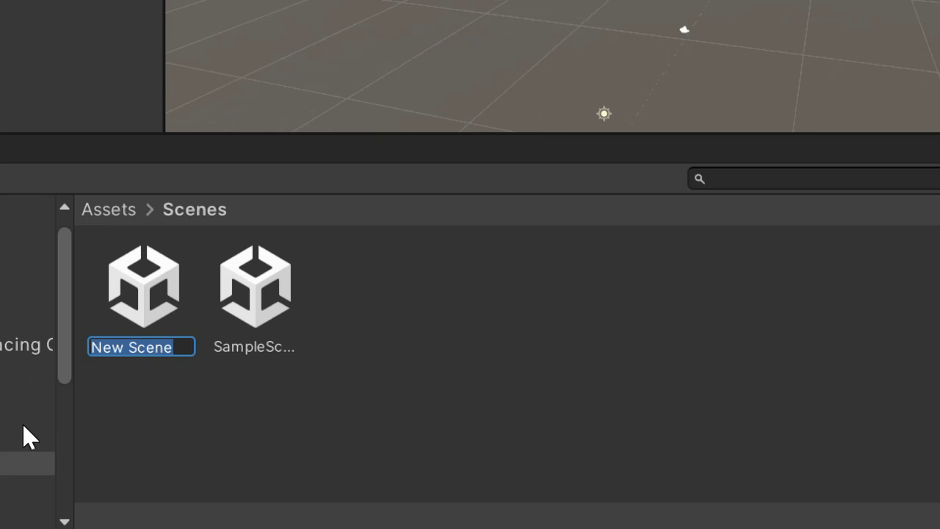
text(Credi)
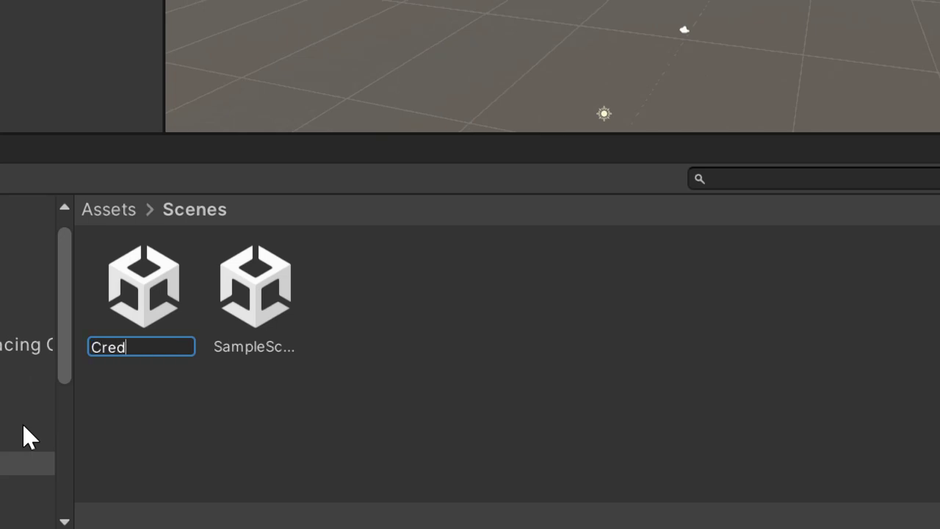
text(ts)
key(Return)
Step: Create a second scene asset named Home in the Scenes folder
right_click(329, 437)
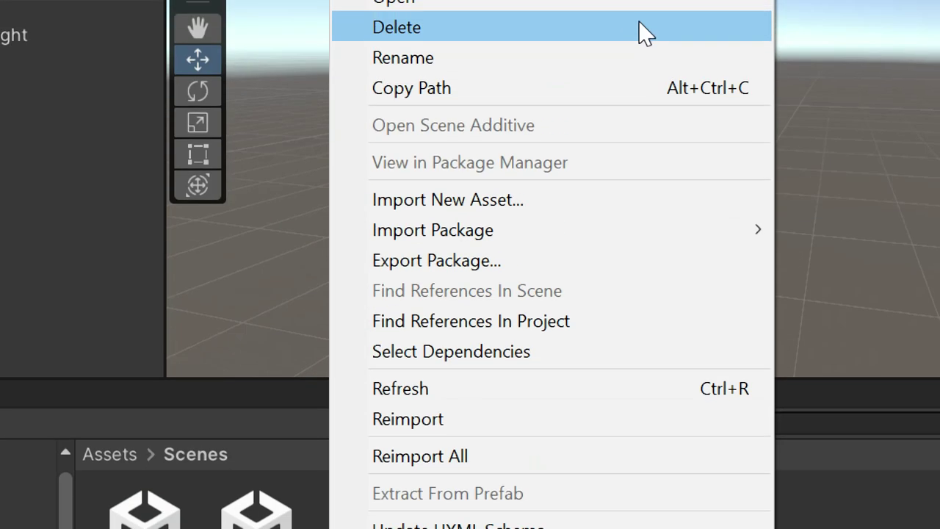
mouse_move(698, 59)
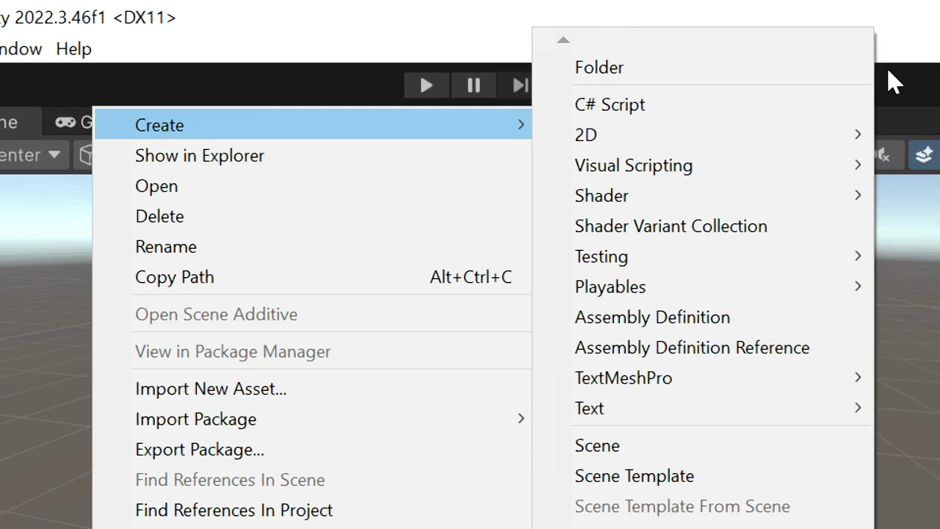
click(673, 448)
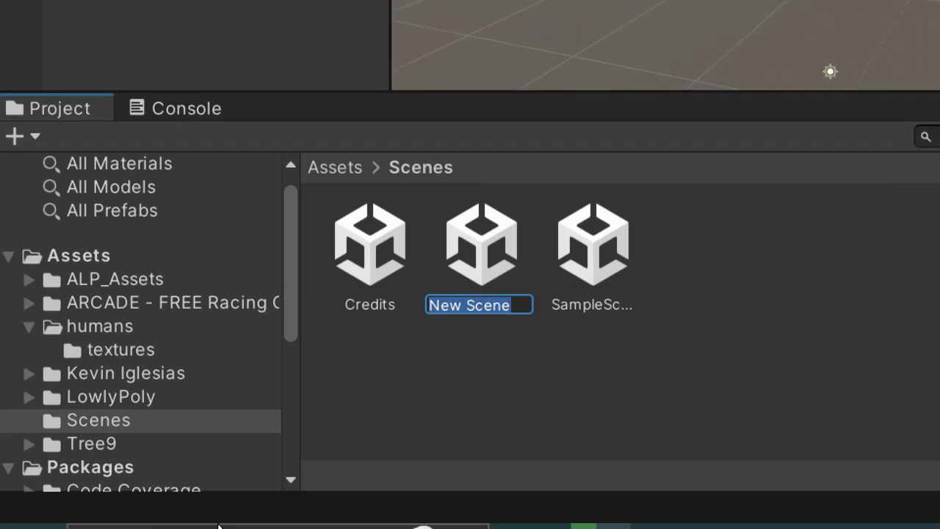
text(Home)
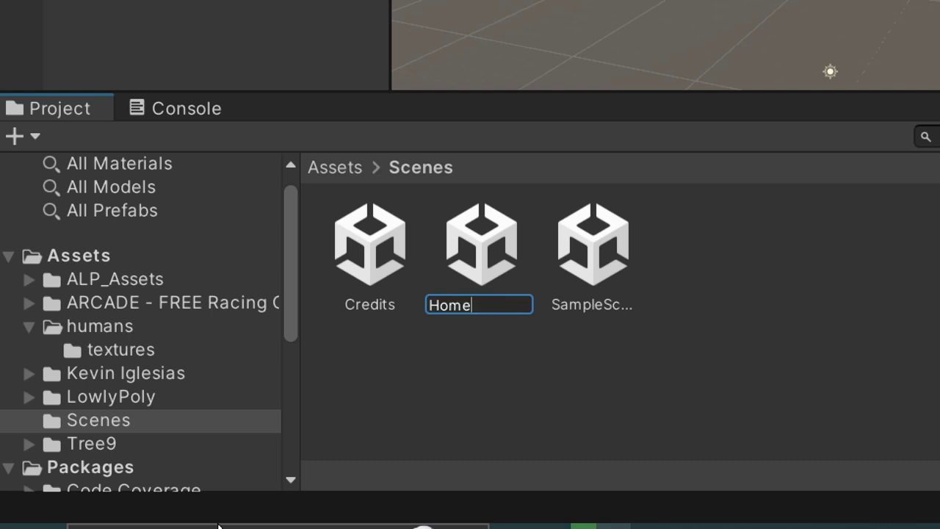
key(Return)
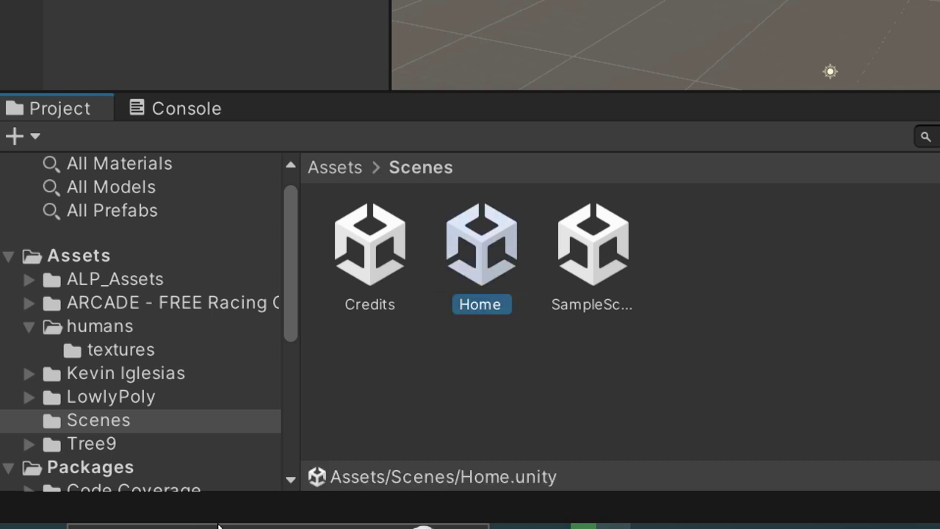
Step: Add a scene asset named Start, saved as Assets/Scenes/Start.unity
right_click(595, 389)
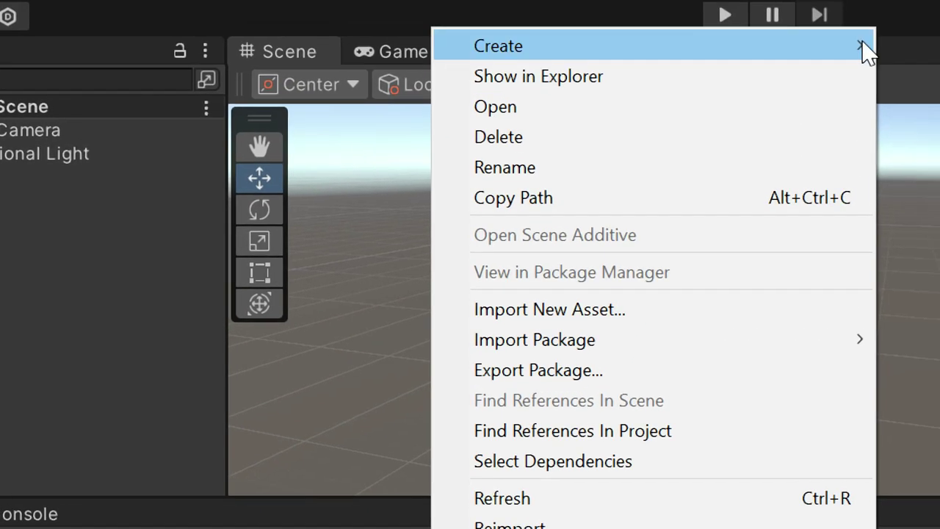
mouse_move(865, 52)
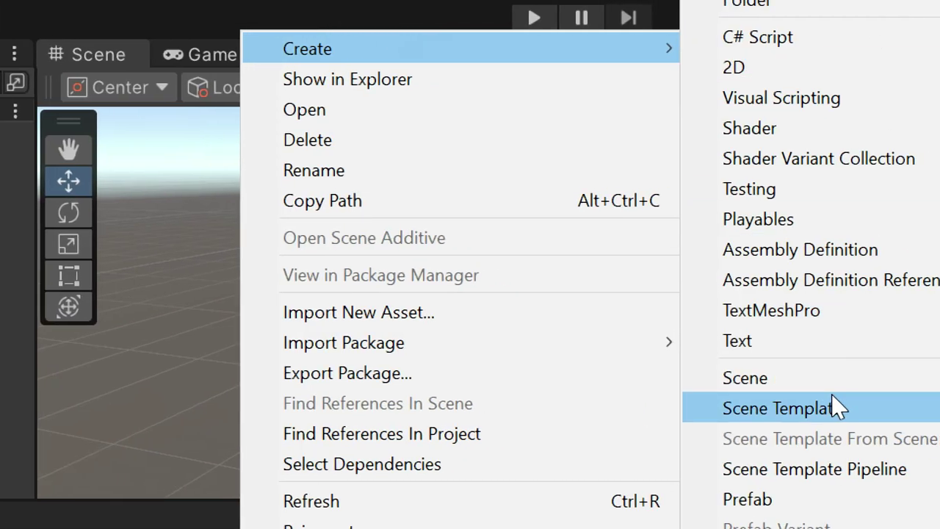
click(882, 378)
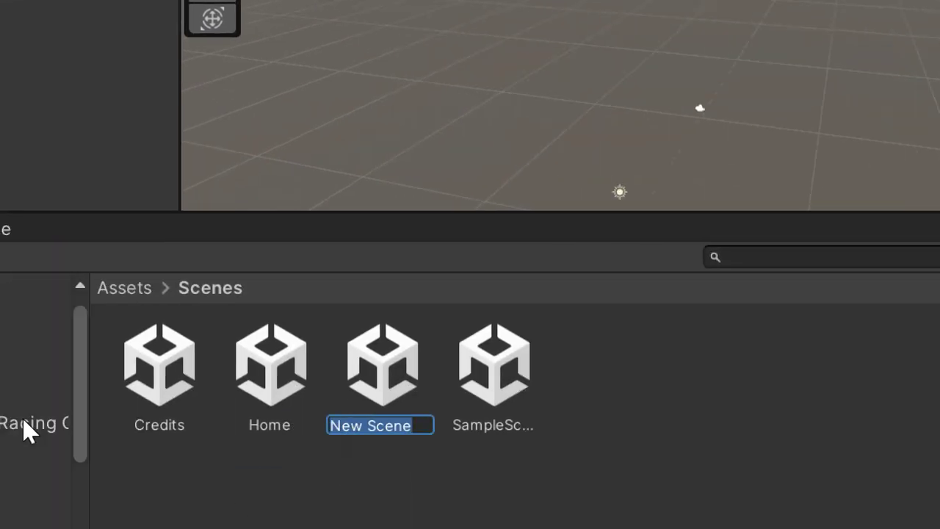
key(BackSpace)
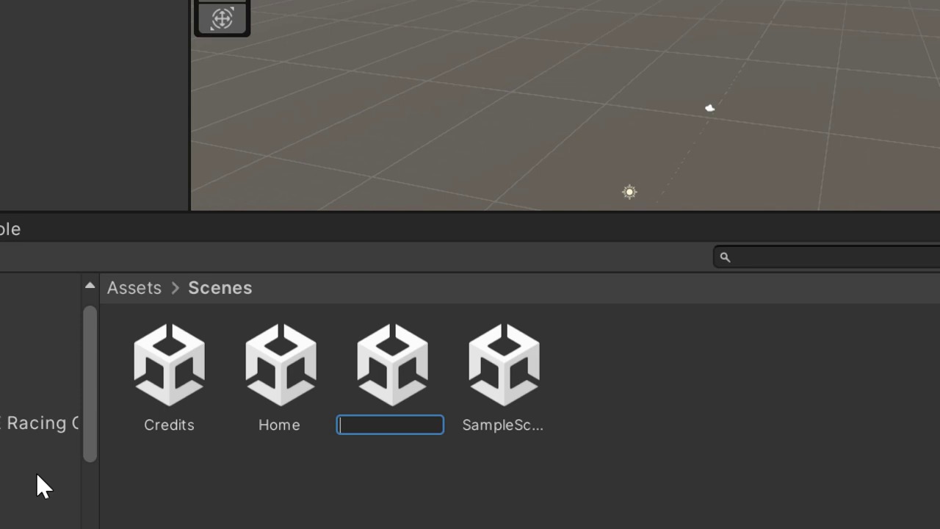
text(P)
key(BackSpace)
text(Start)
key(Return)
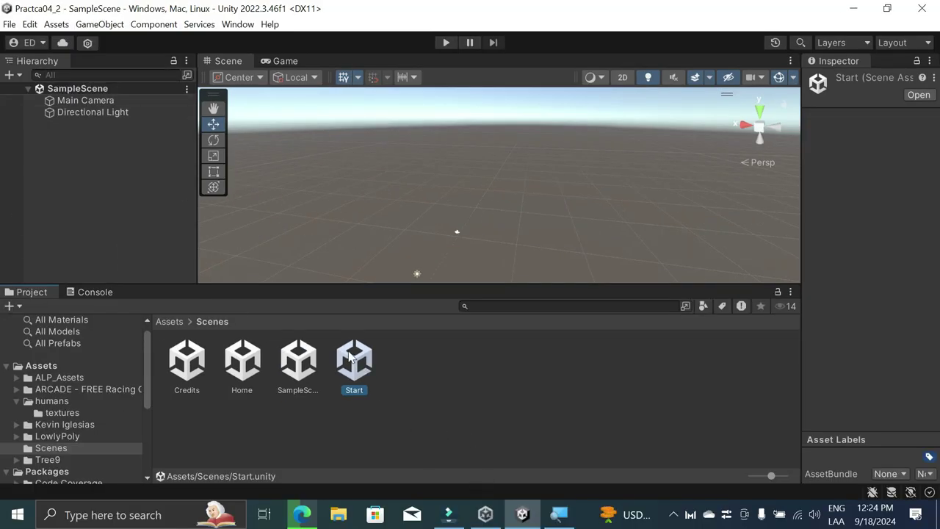
Step: Load the Start scene into the Hierarchy beneath SampleScene
drag(365, 364, 156, 223)
drag(112, 187, 108, 185)
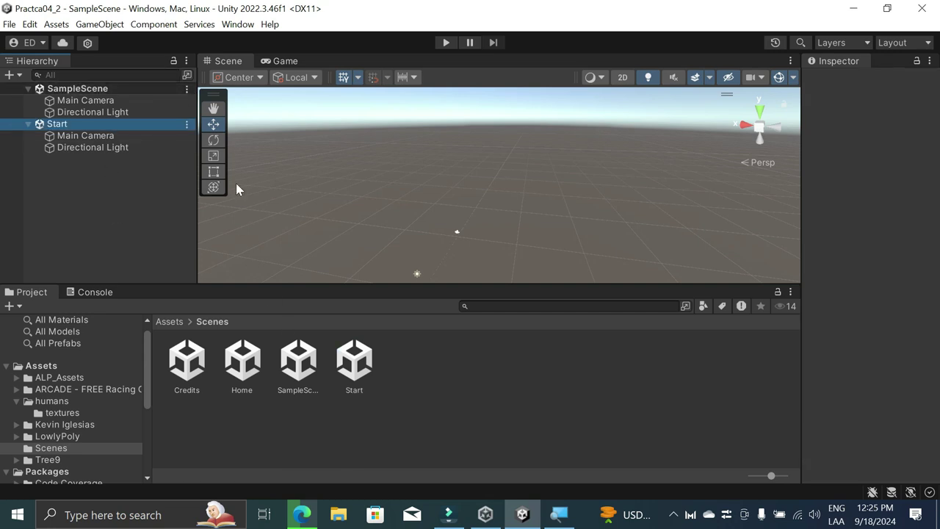
click(187, 90)
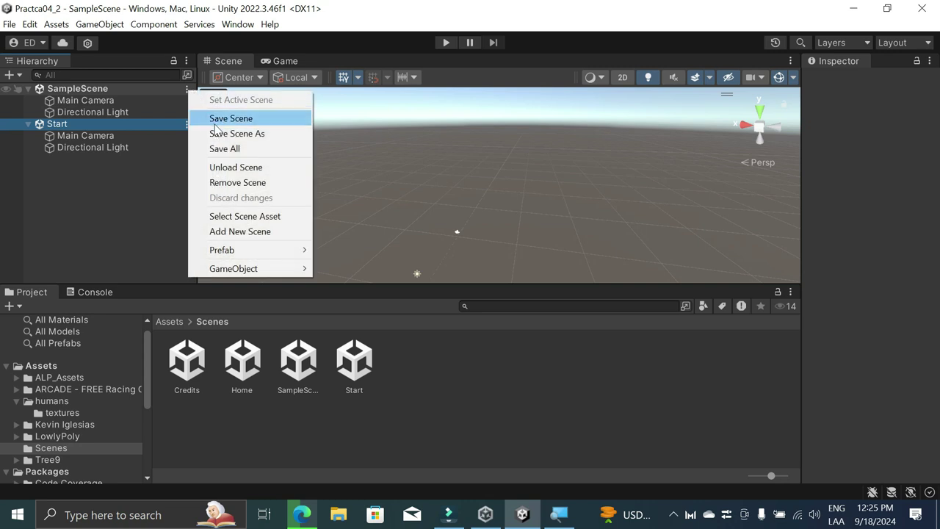
click(132, 186)
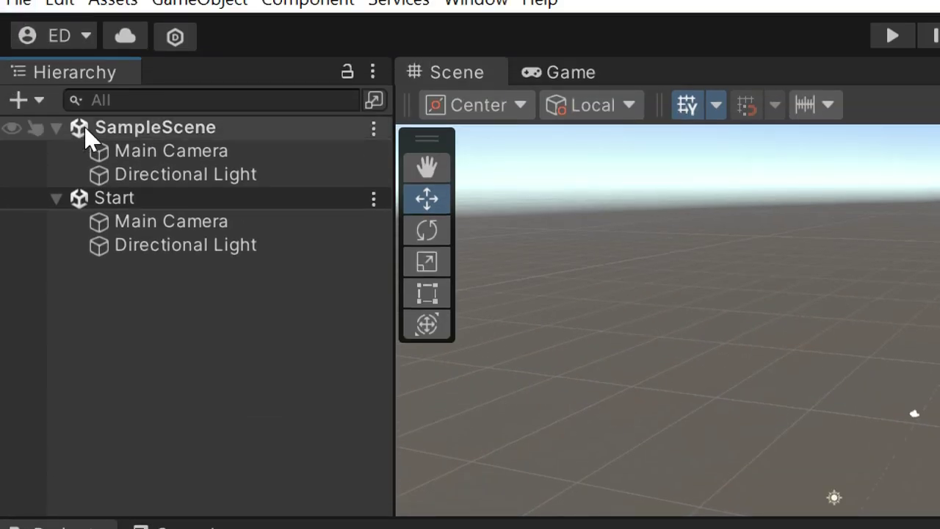
Step: Unload SampleScene and then remove it from the open scenes
click(374, 131)
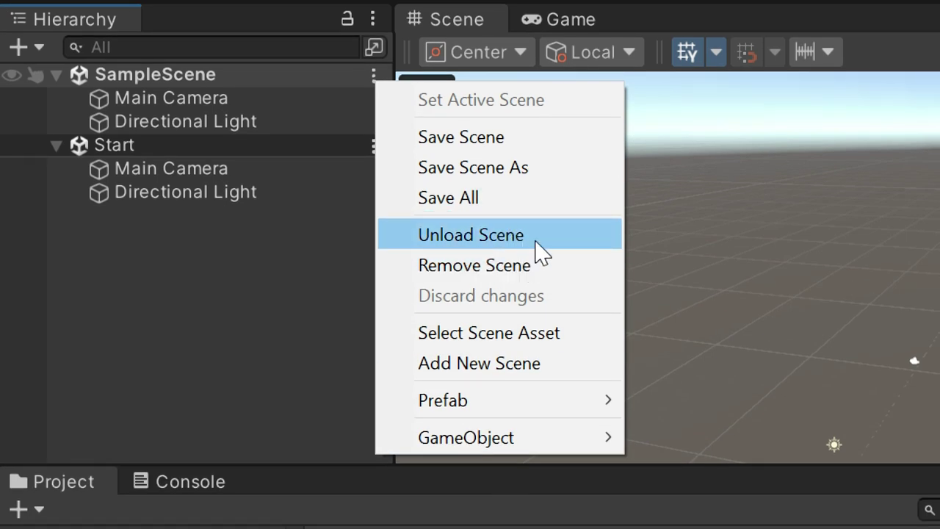
click(535, 246)
click(242, 211)
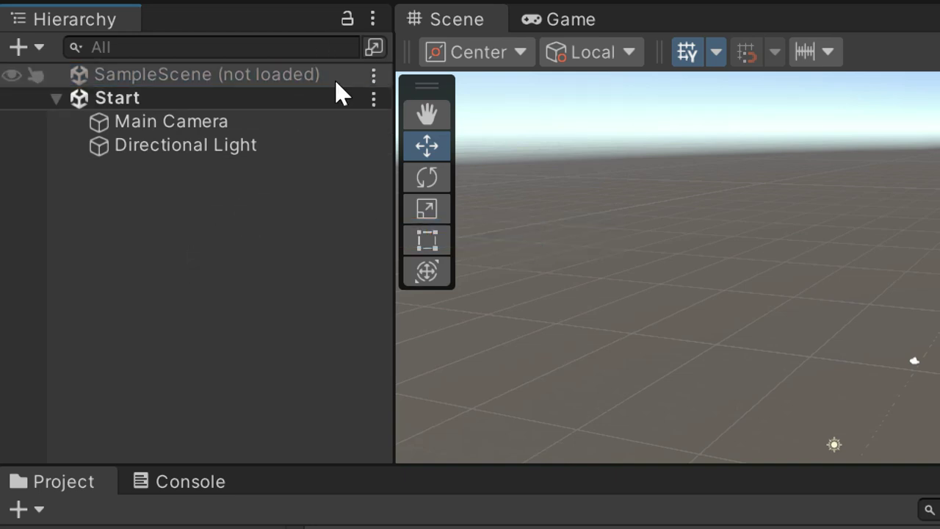
click(374, 74)
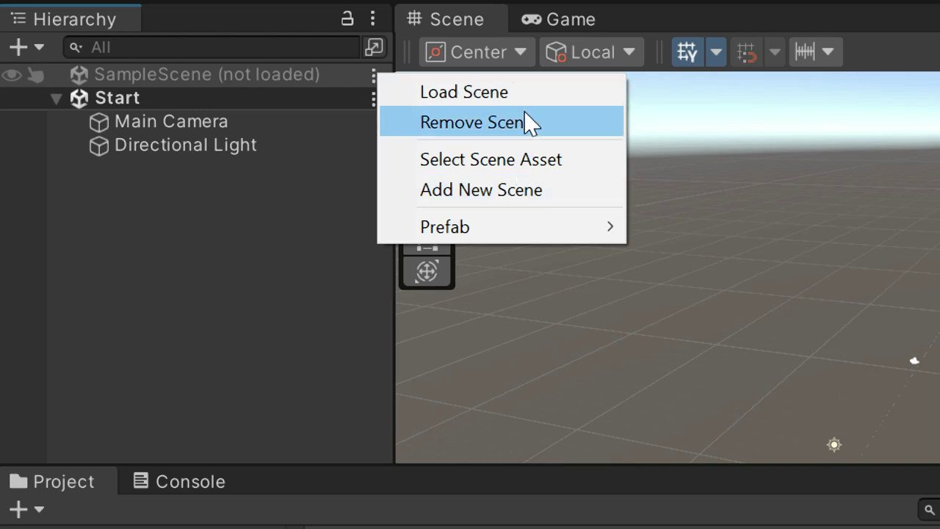
click(524, 122)
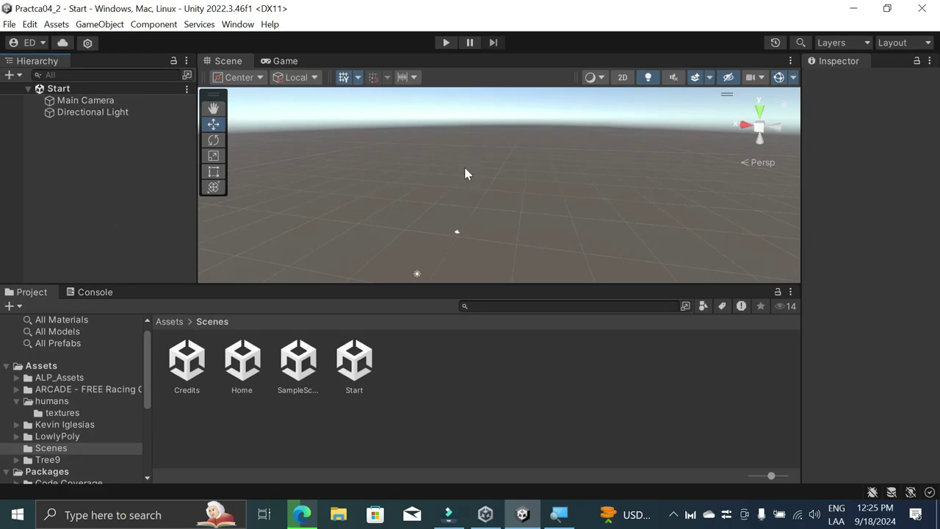
Step: Enlarge the view panel and preview the Game view at 16:9 Aspect
drag(504, 284, 506, 335)
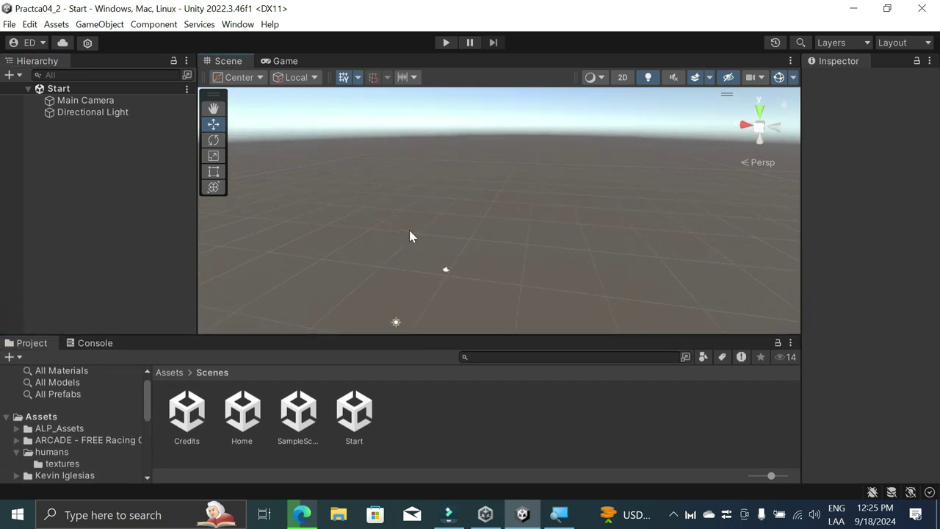
click(294, 63)
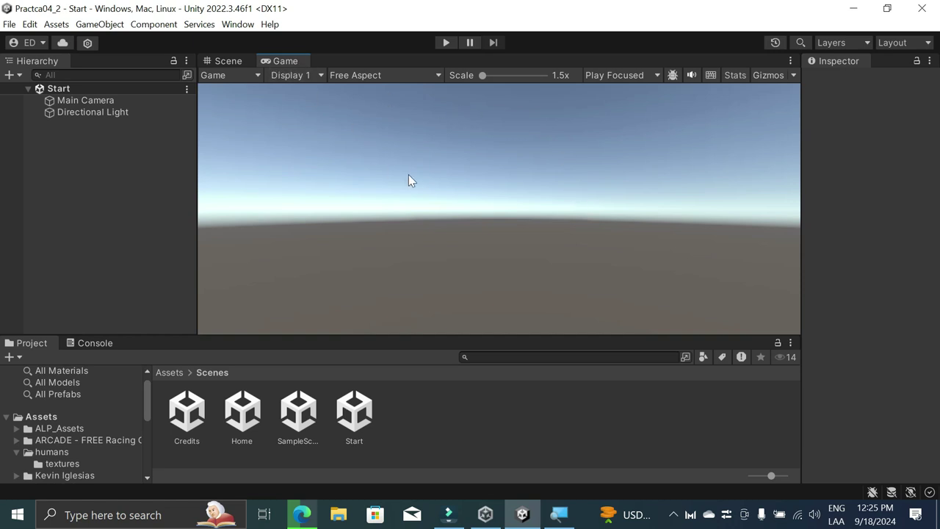
click(367, 77)
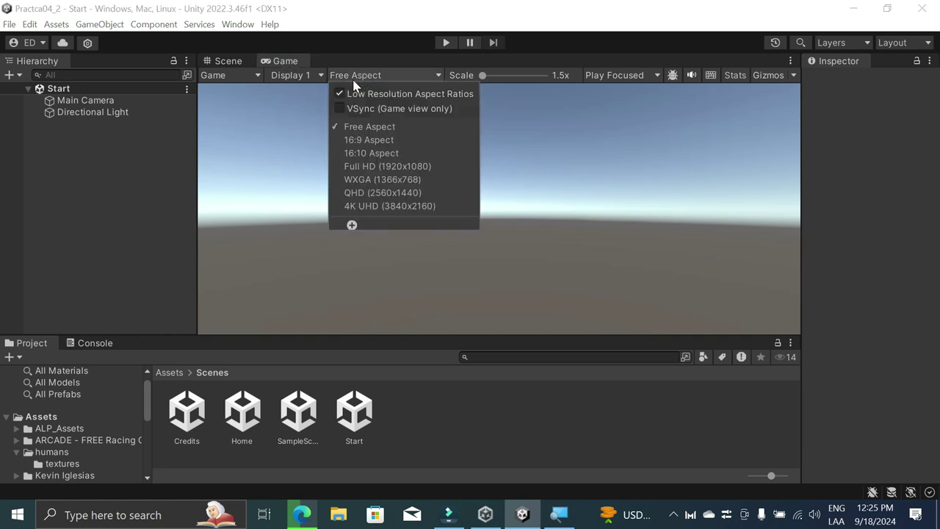
click(388, 142)
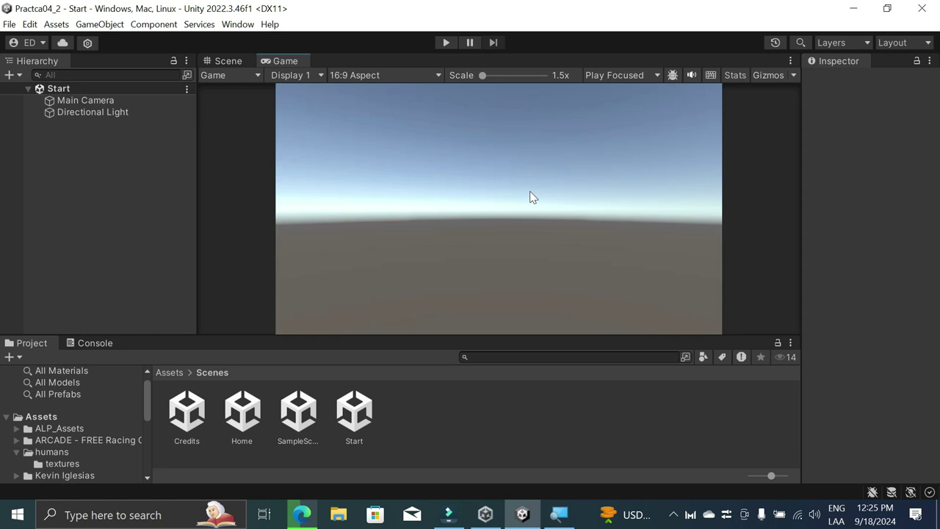
Step: Try the 16:10 aspect ratio, then return the Game view to 16:9
mouse_move(448, 338)
mouse_down()
mouse_move(450, 428)
mouse_move(445, 351)
mouse_up()
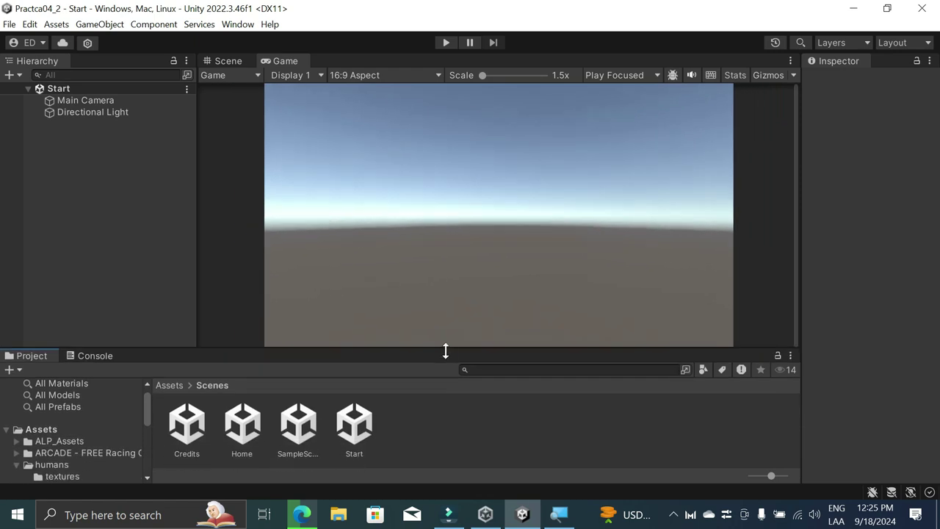
click(432, 76)
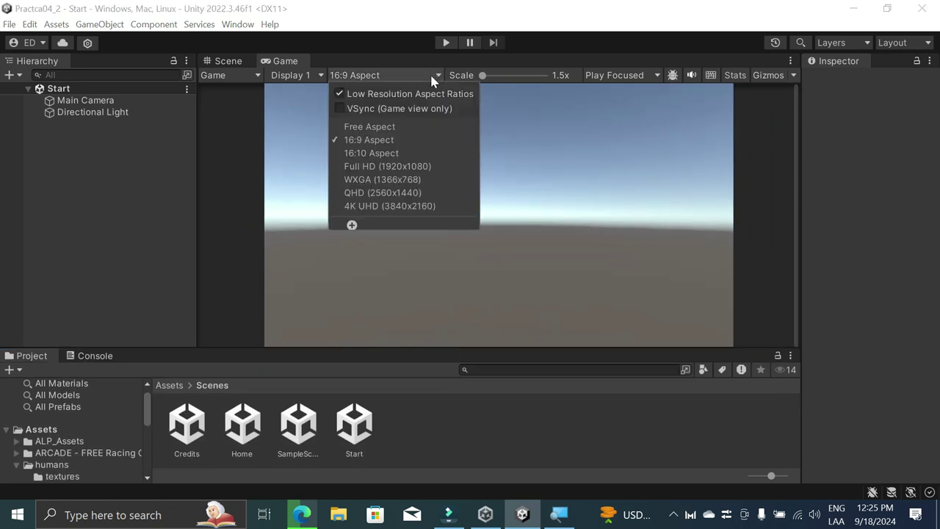
click(394, 154)
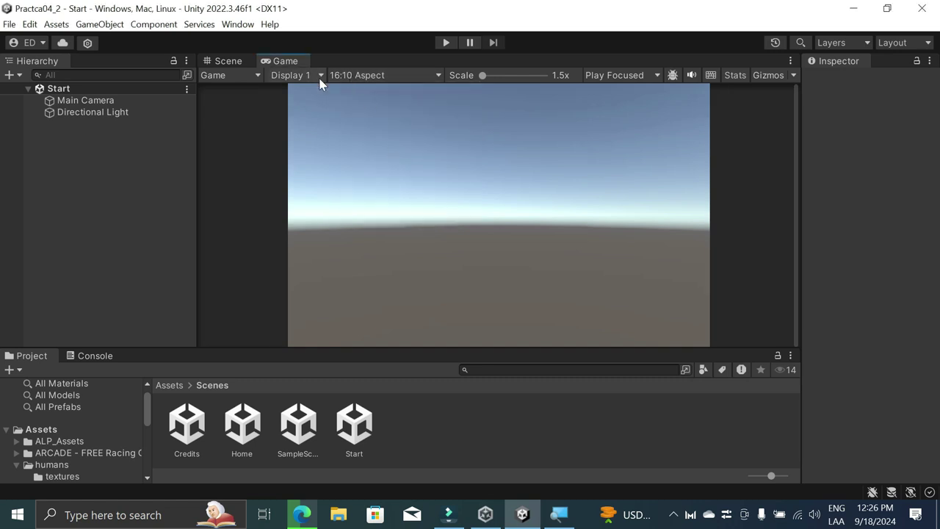
click(355, 77)
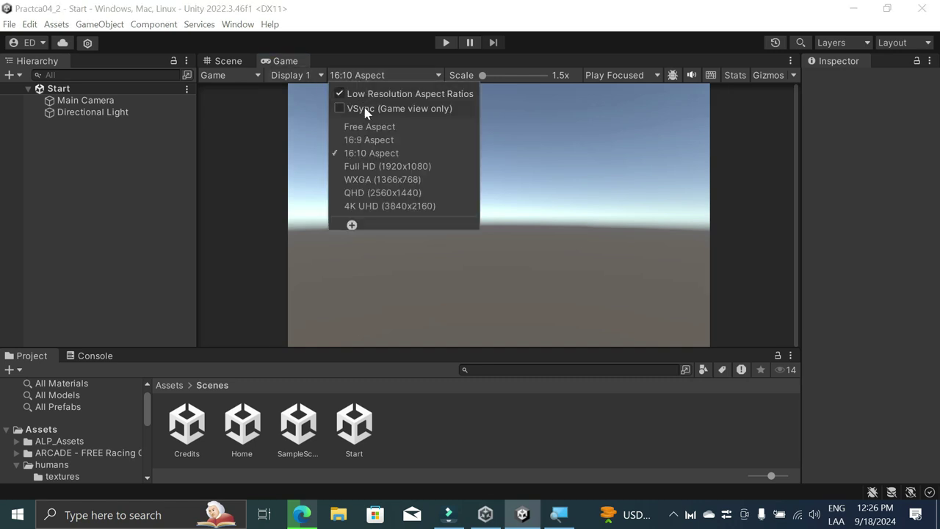
click(384, 140)
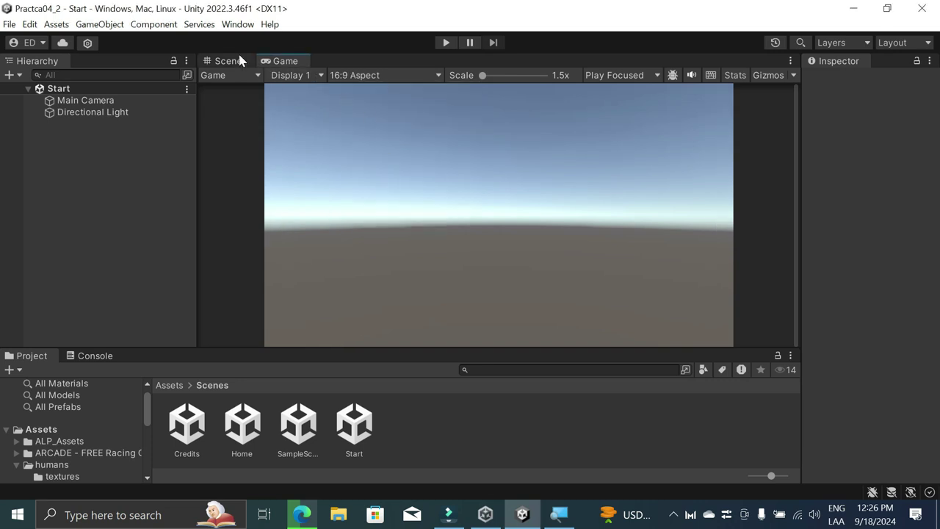
Step: Switch between Scene and Game views and recheck the aspect list, keeping 16:9 Aspect
click(222, 64)
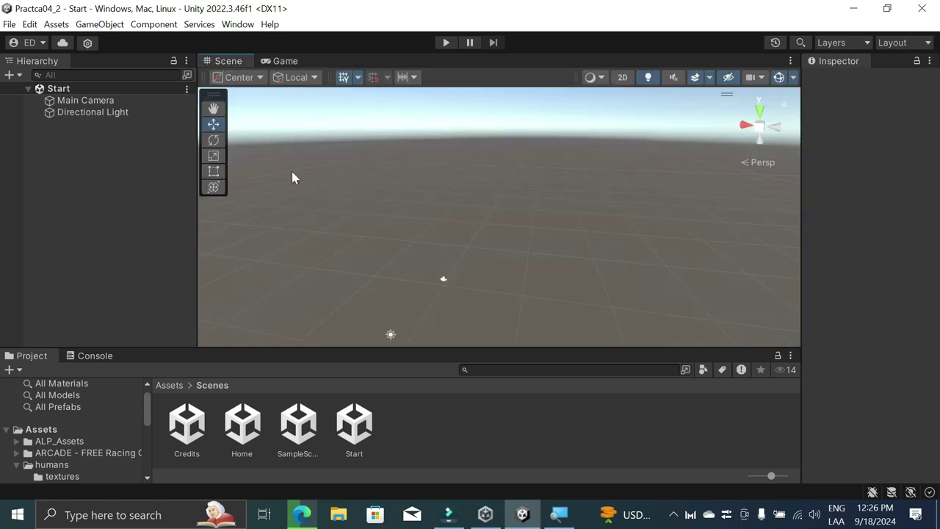
click(275, 62)
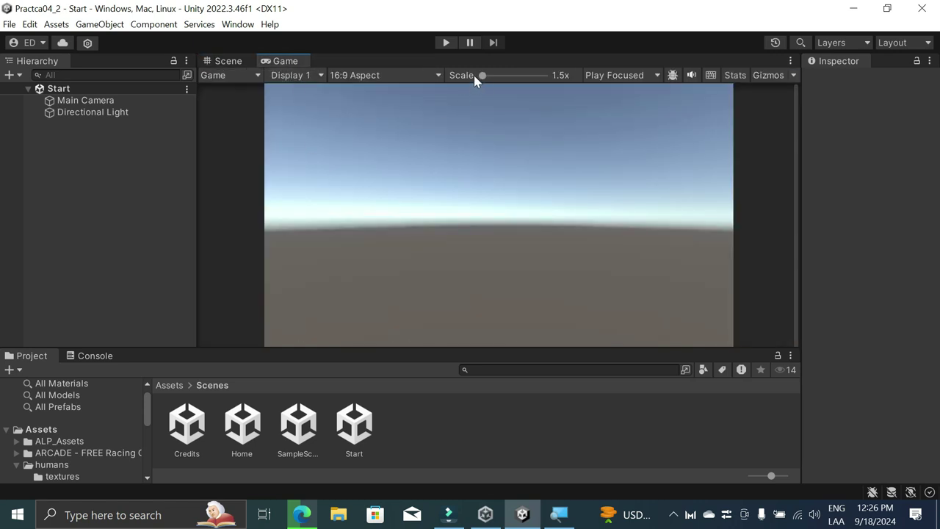
click(395, 79)
click(570, 156)
click(402, 75)
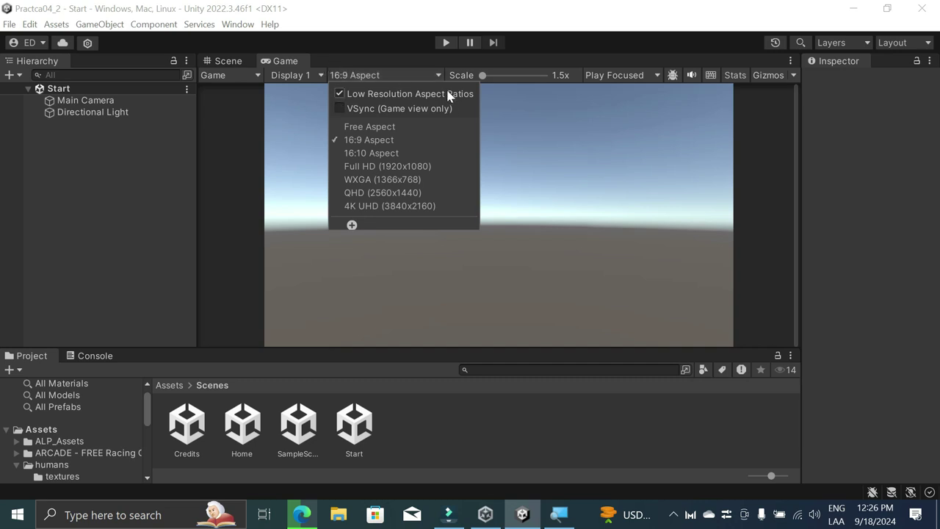
click(377, 155)
click(359, 77)
click(363, 142)
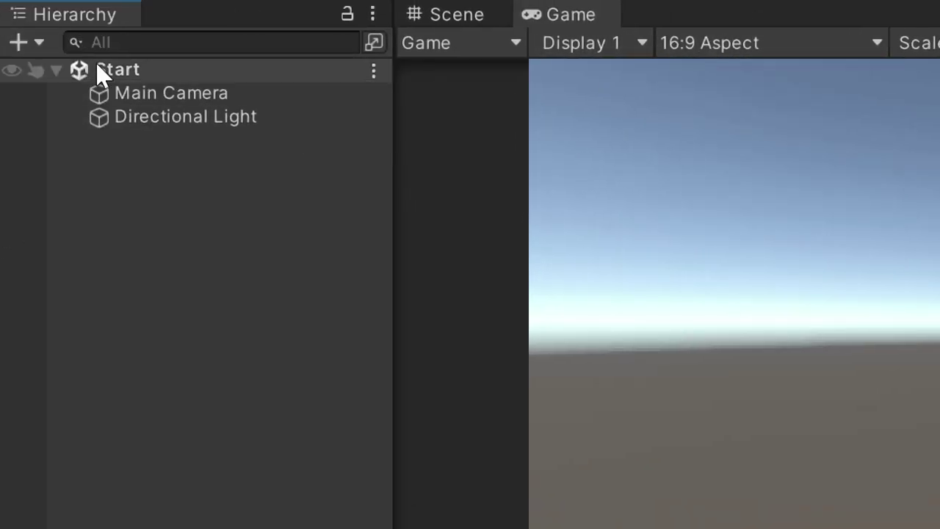
Step: Add a UI Text - TextMeshPro object to Start, creating a Canvas and EventSystem
click(7, 75)
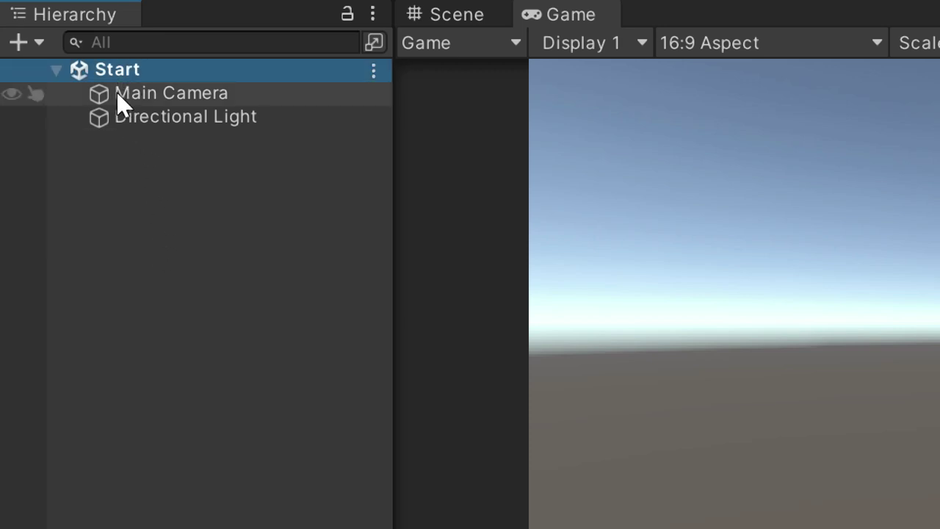
right_click(136, 190)
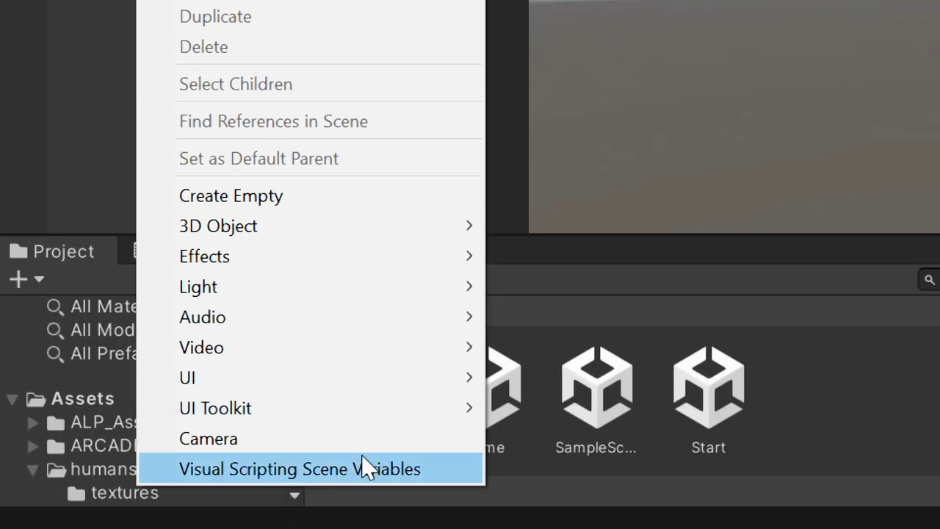
mouse_move(445, 445)
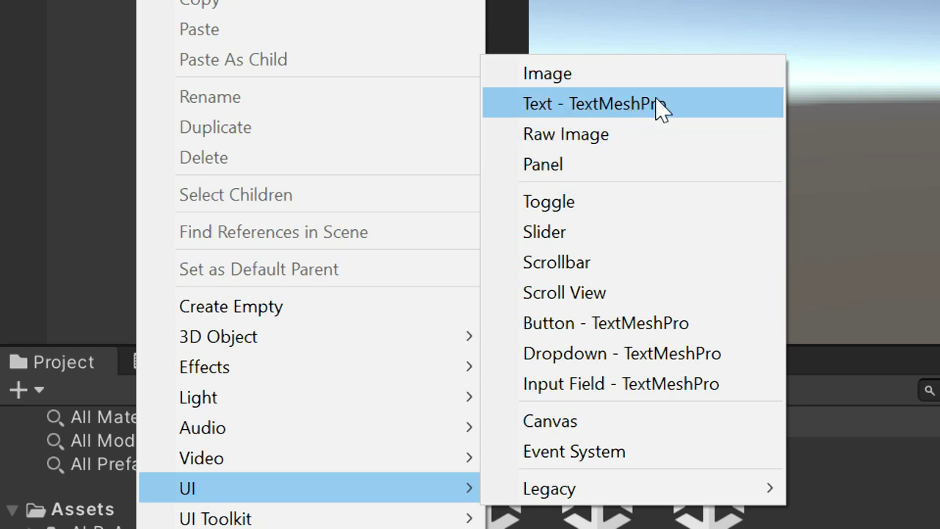
click(584, 107)
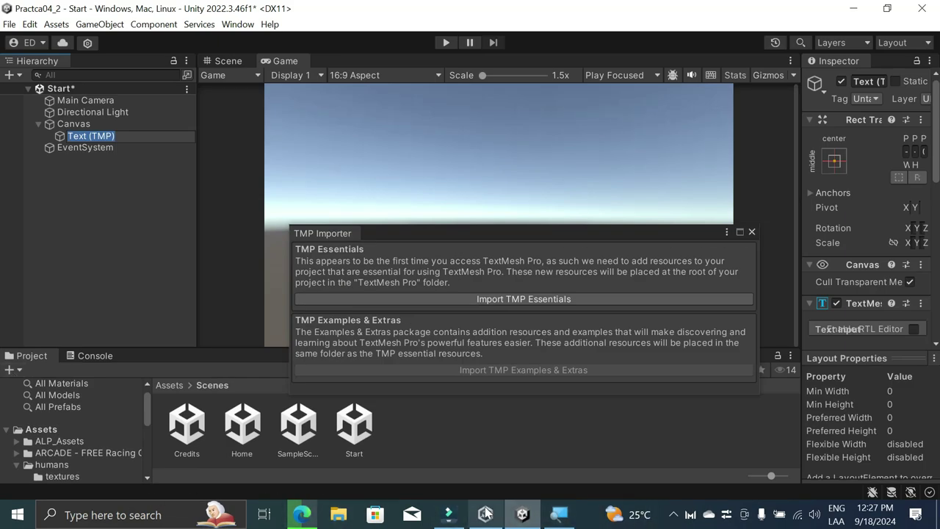
Step: Minimize Filmora and dismiss the screen recorder's tray options to get back to Unity
click(450, 517)
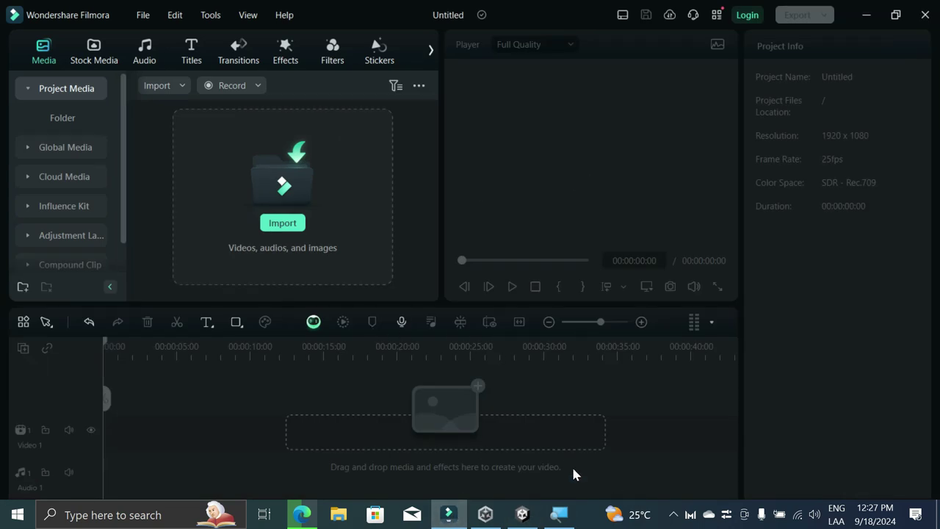
click(867, 15)
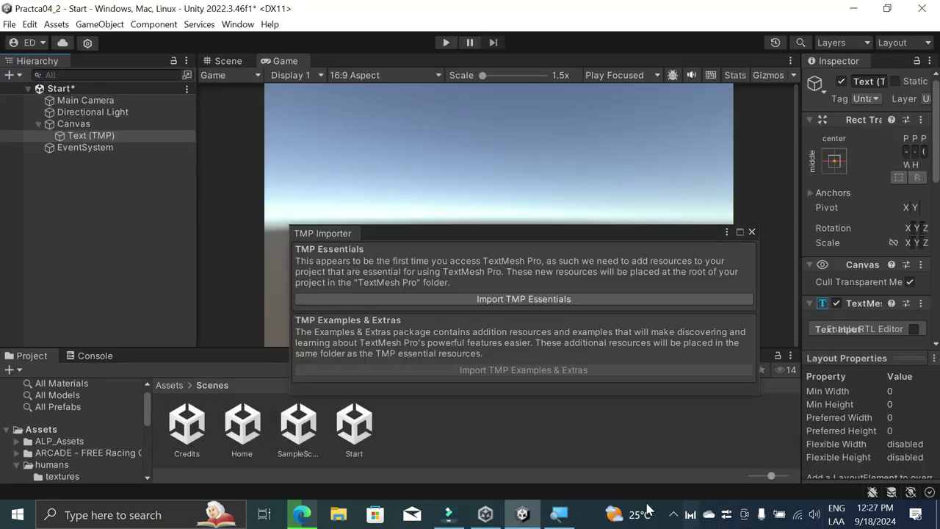
click(670, 513)
right_click(673, 487)
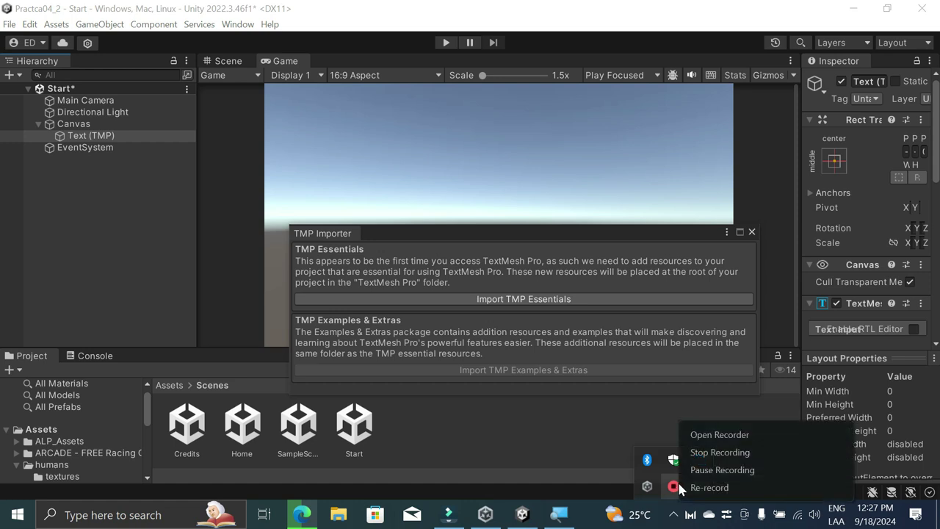
click(722, 470)
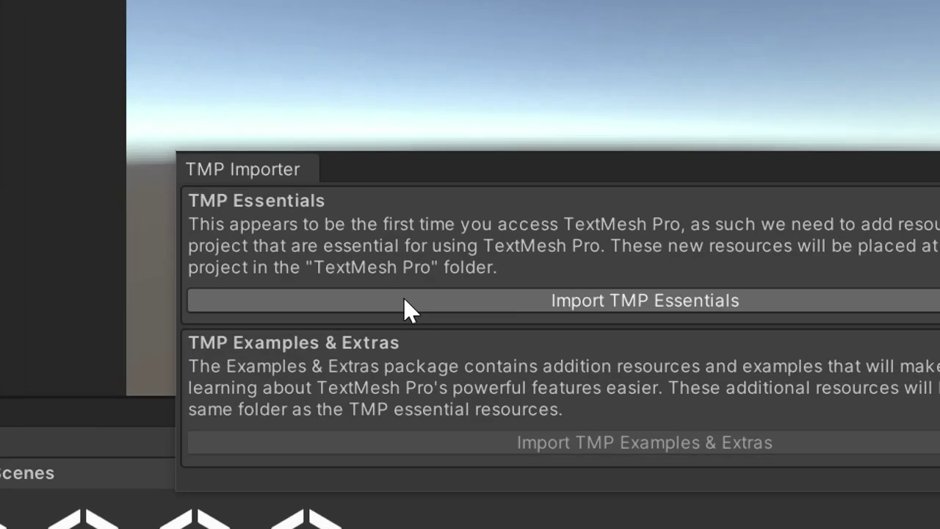
Step: Import TMP Essentials and TMP Examples & Extras, then close the TMP Importer
click(404, 297)
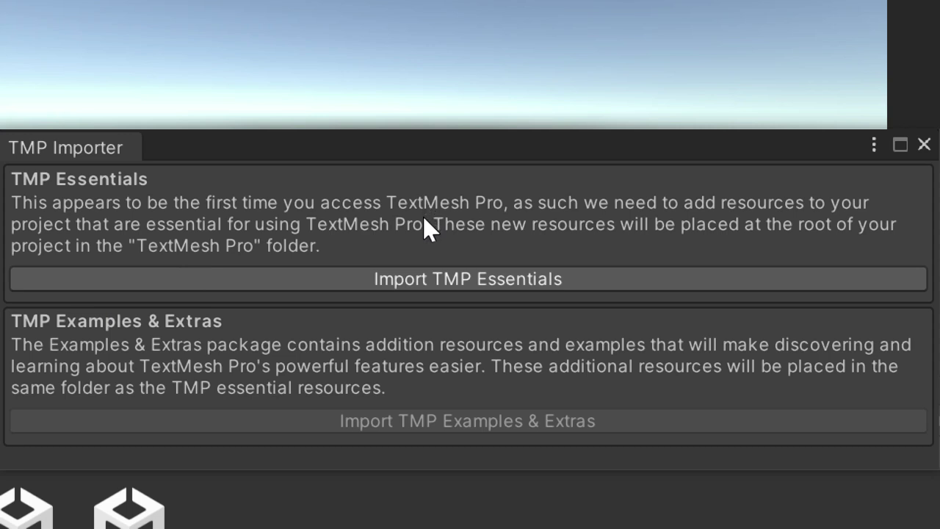
click(415, 290)
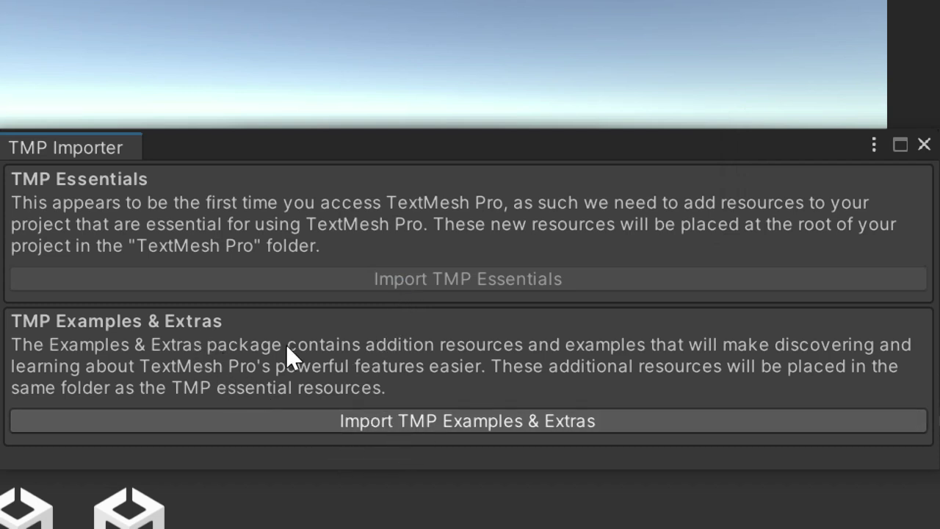
click(532, 425)
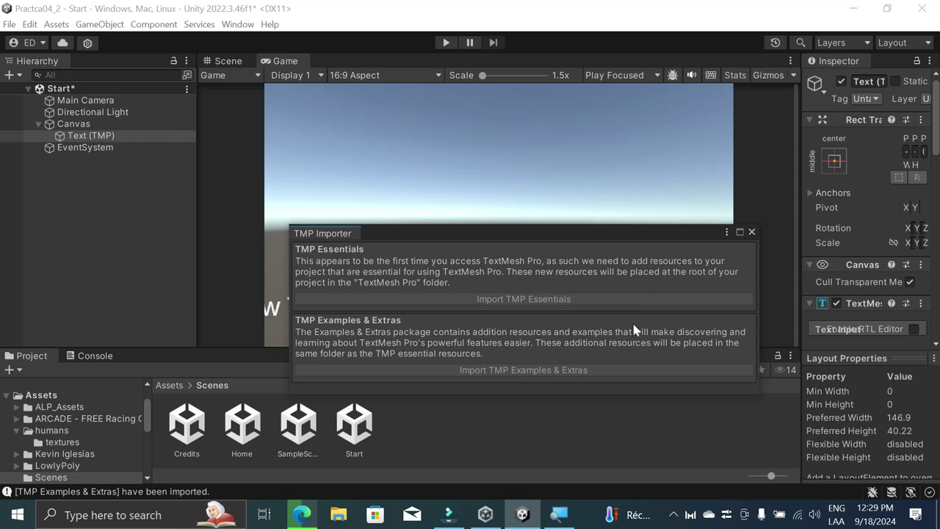
key(super+period)
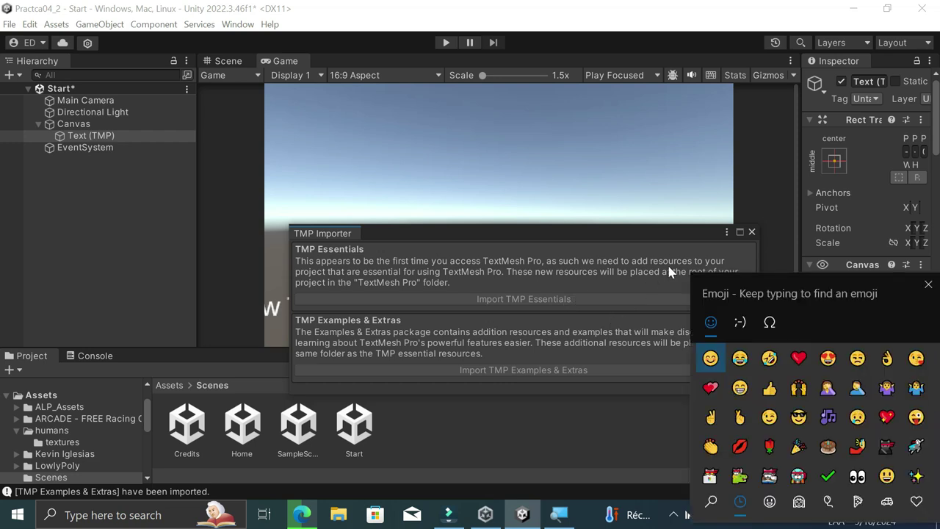
click(927, 284)
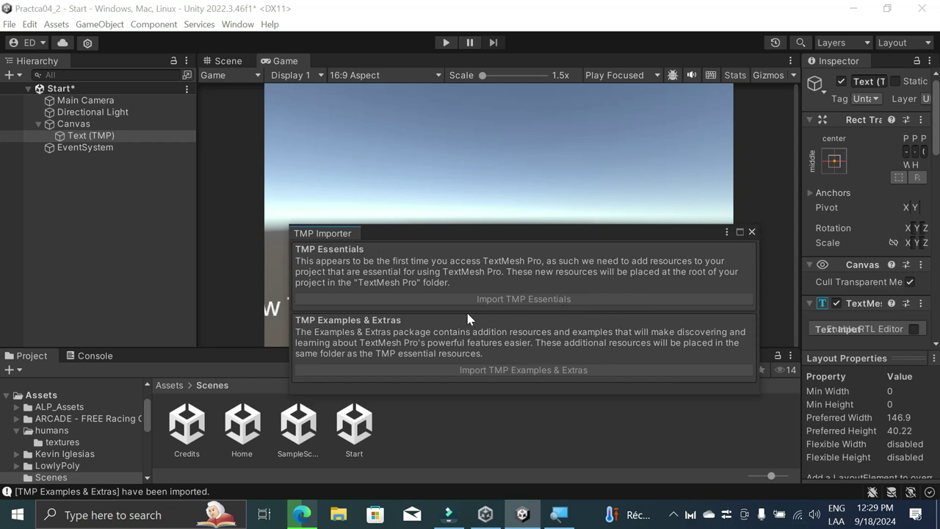
click(752, 231)
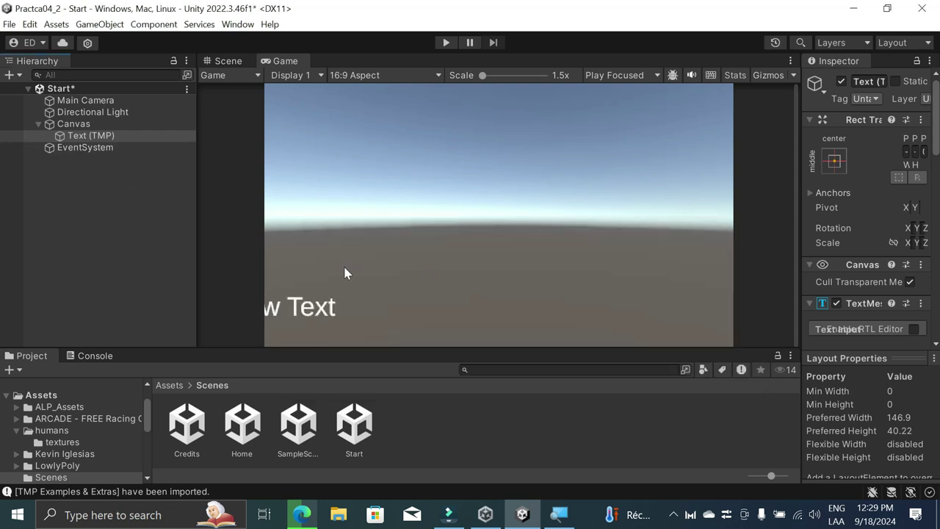
Step: Orbit the Scene view around the New Text label, then check it in the Game view
click(226, 63)
scroll(454, 294, down, 6)
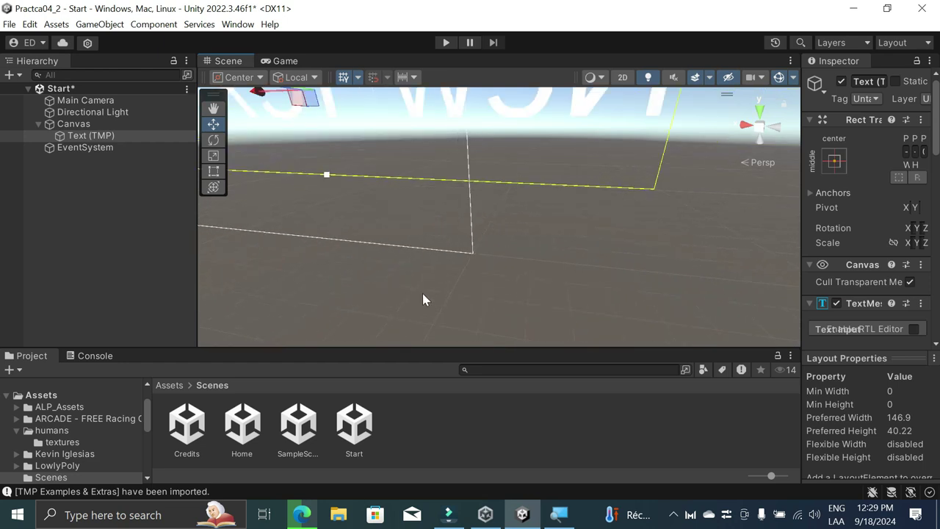
scroll(422, 294, down, 3)
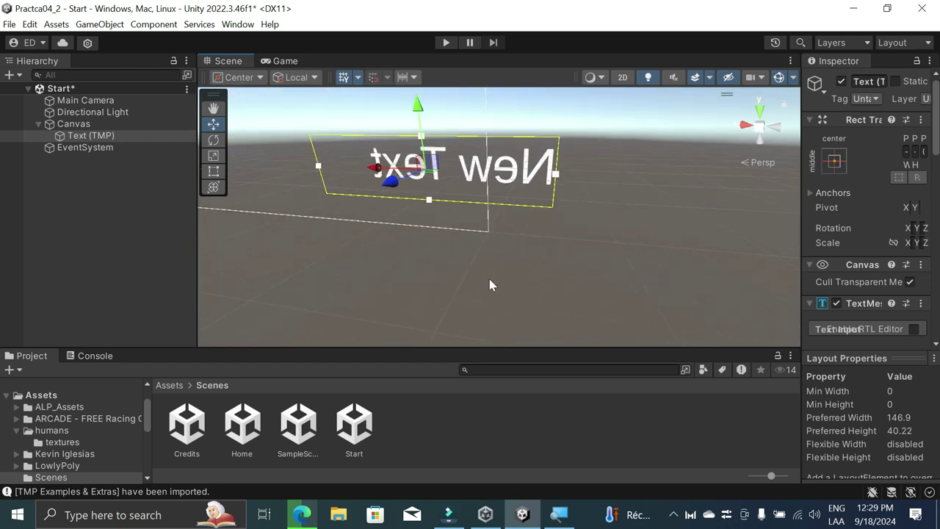
alt+drag(587, 279, 769, 262)
alt+drag(365, 242, 552, 163)
alt+drag(498, 220, 312, 187)
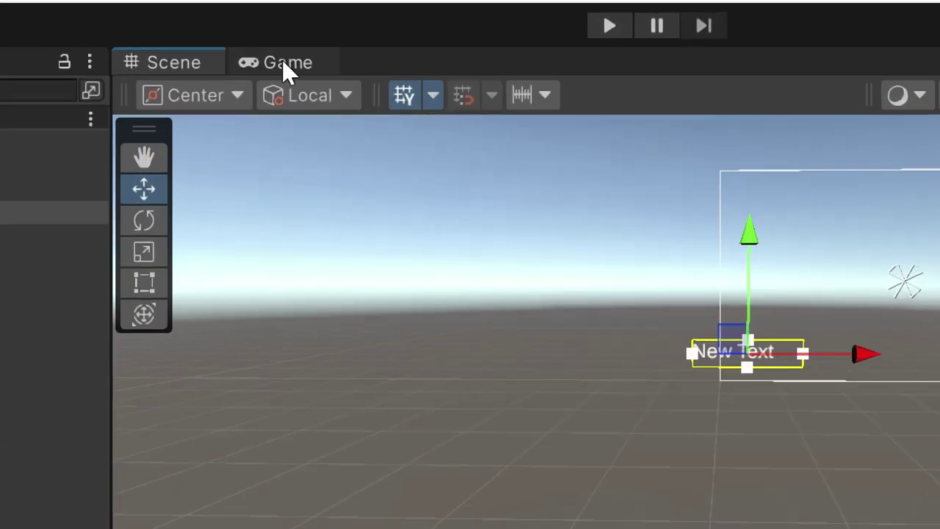
click(284, 61)
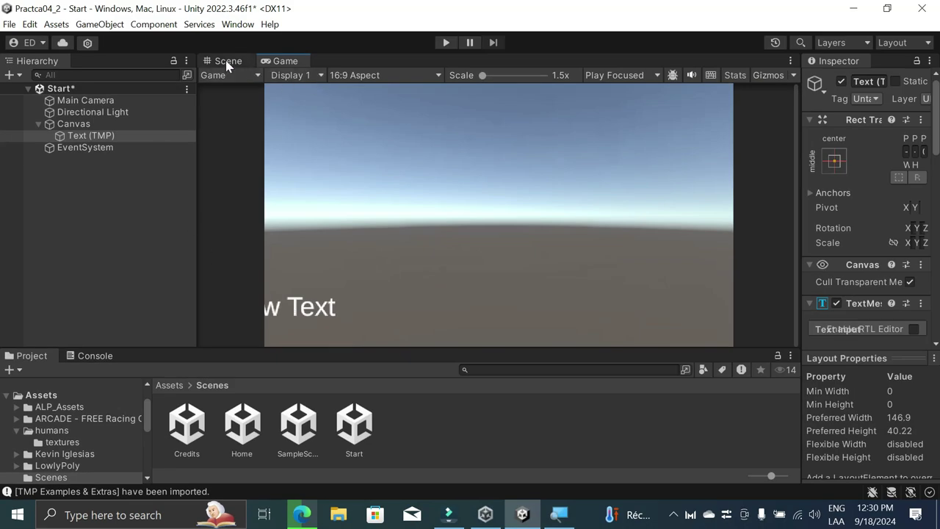
Step: Drag the New Text label right along the X axis, checking its placement in the Game view
click(227, 63)
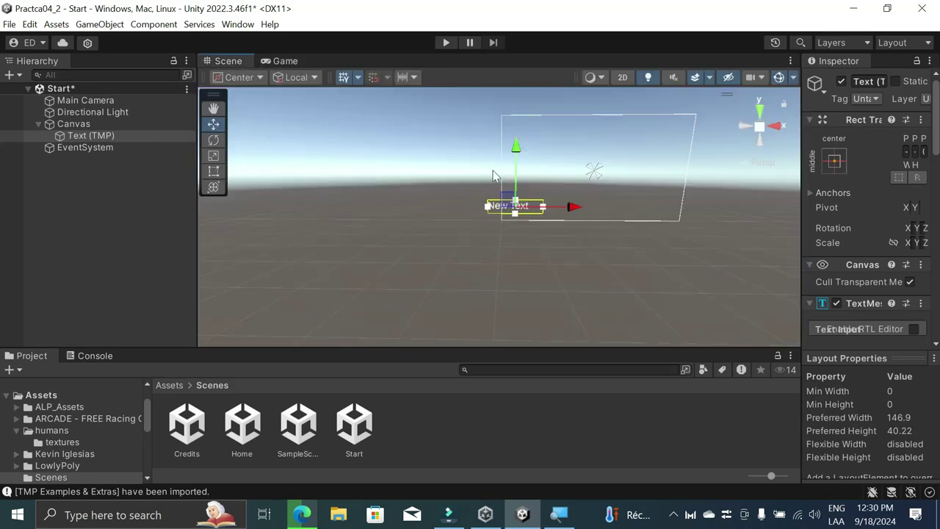
drag(573, 208, 654, 209)
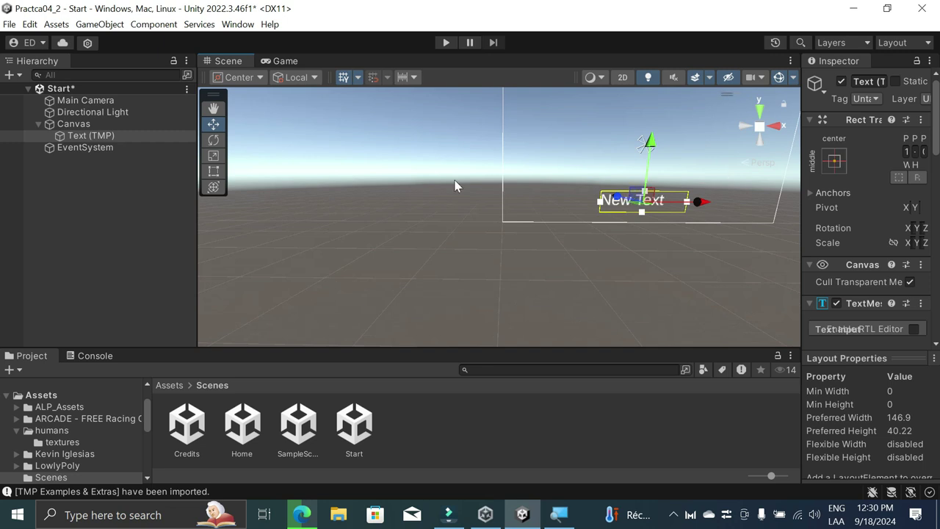
click(286, 60)
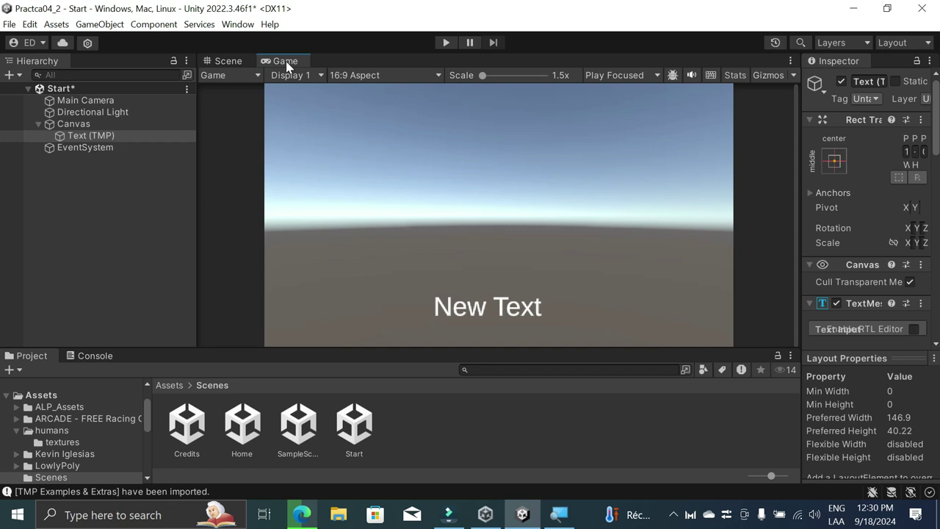
click(215, 61)
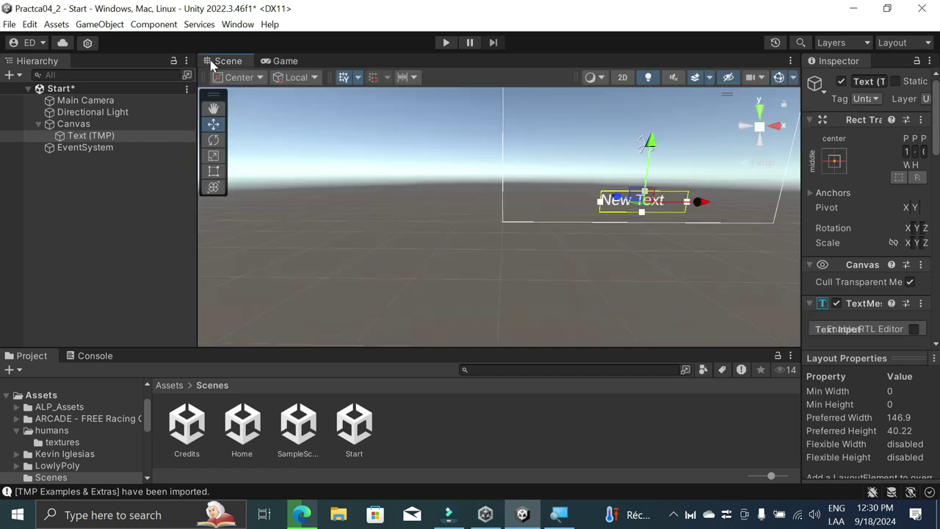
drag(699, 202, 716, 204)
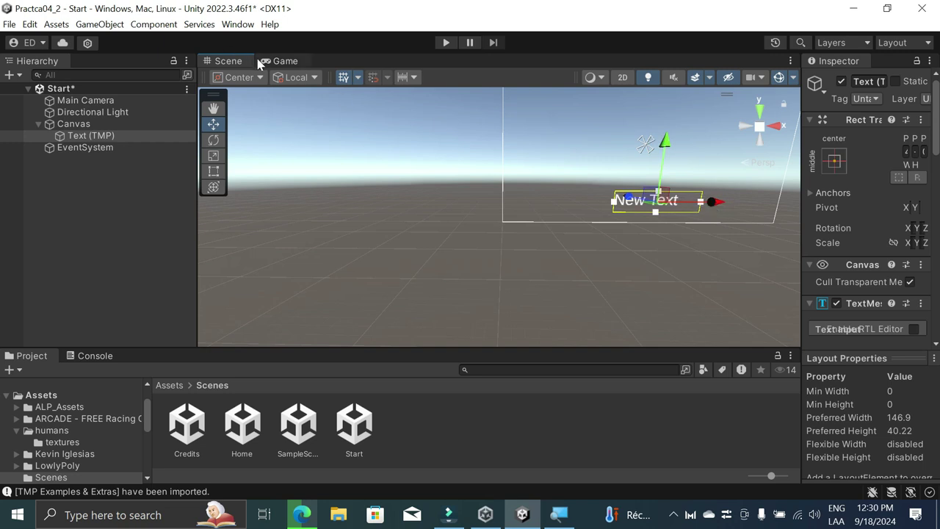
click(276, 61)
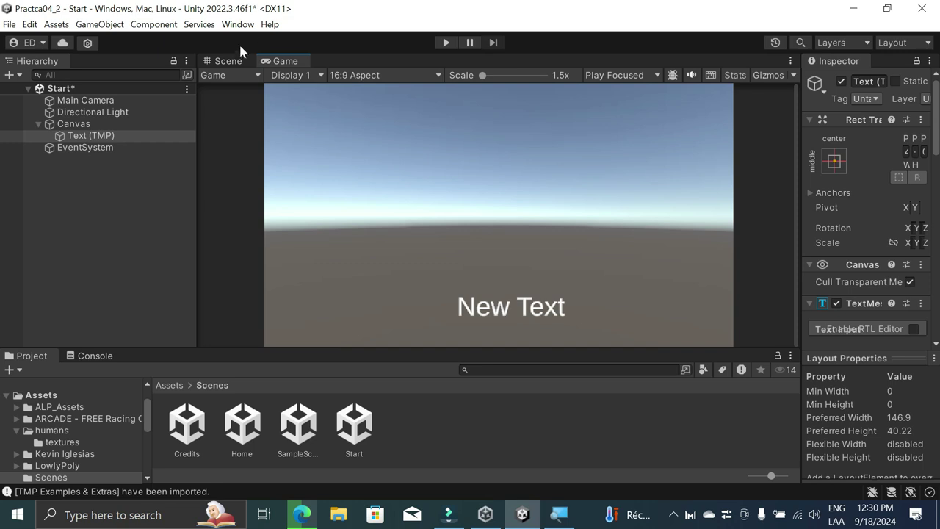
click(225, 61)
Step: Reselect New Text and pan and zoom the Scene view to recentre the Canvas
click(529, 167)
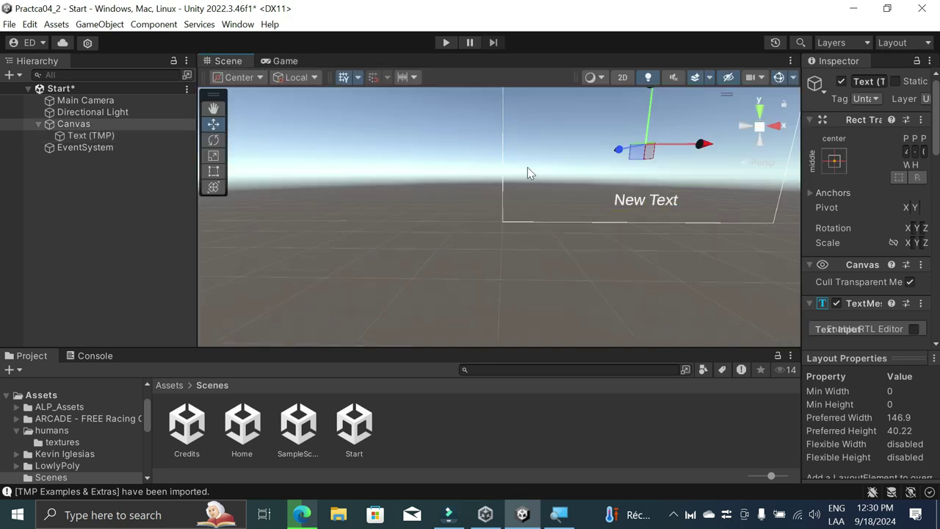
click(599, 290)
click(642, 202)
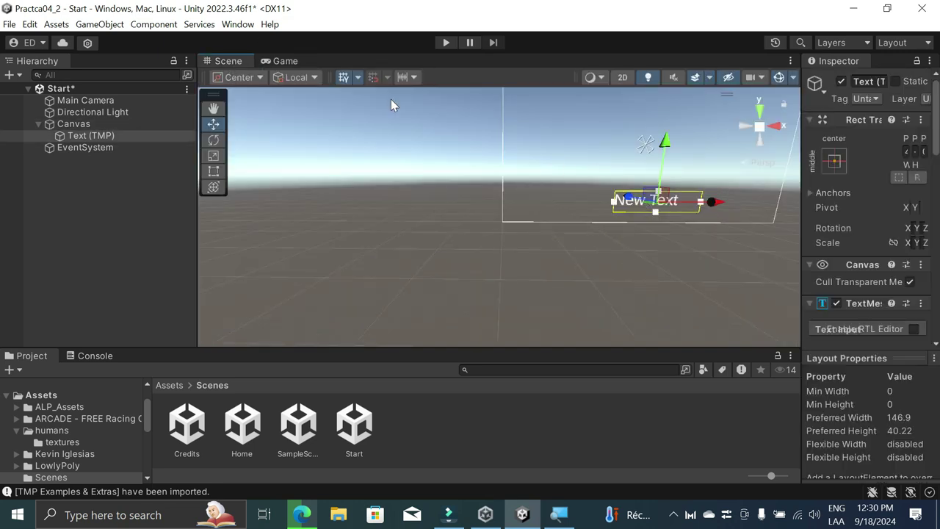
middle_drag(681, 279, 482, 354)
scroll(623, 268, up, 2)
middle_drag(700, 269, 761, 257)
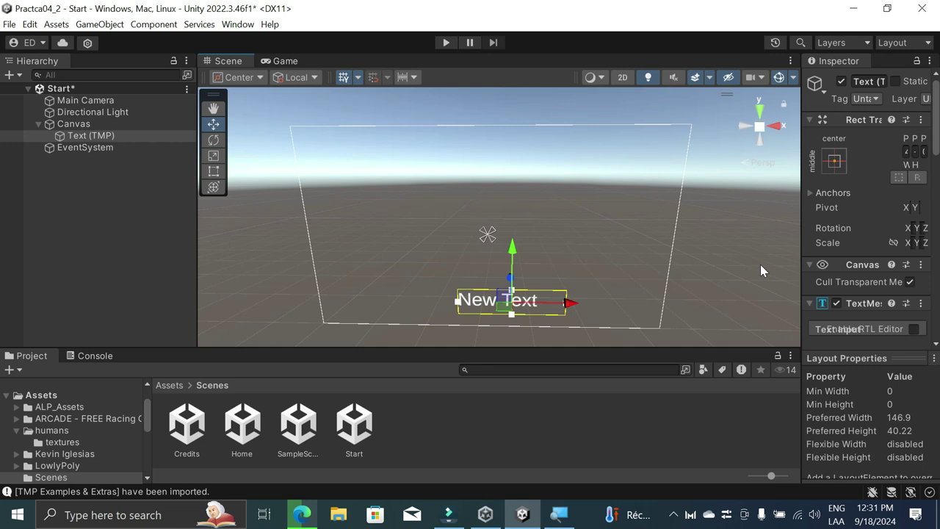
scroll(726, 213, up, 2)
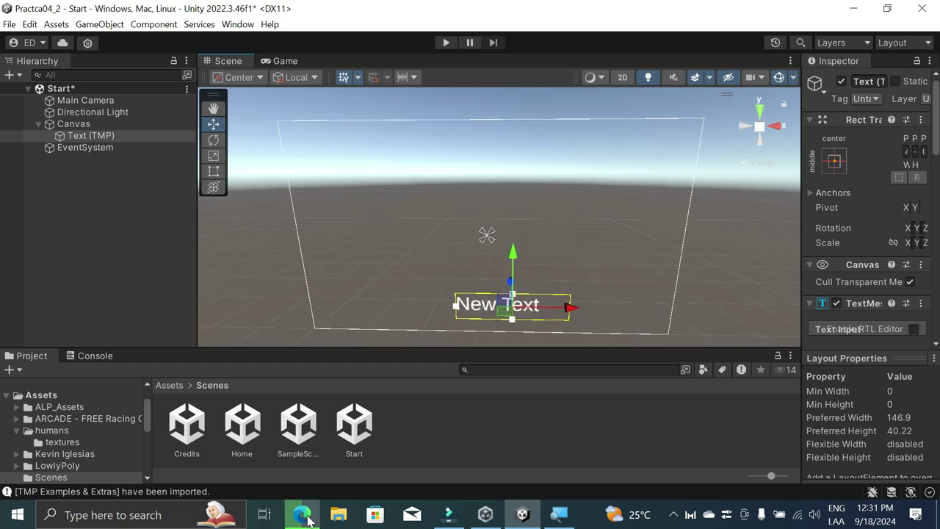
Step: Search for 'alphacoders' in a new Edge tab
click(302, 514)
click(288, 12)
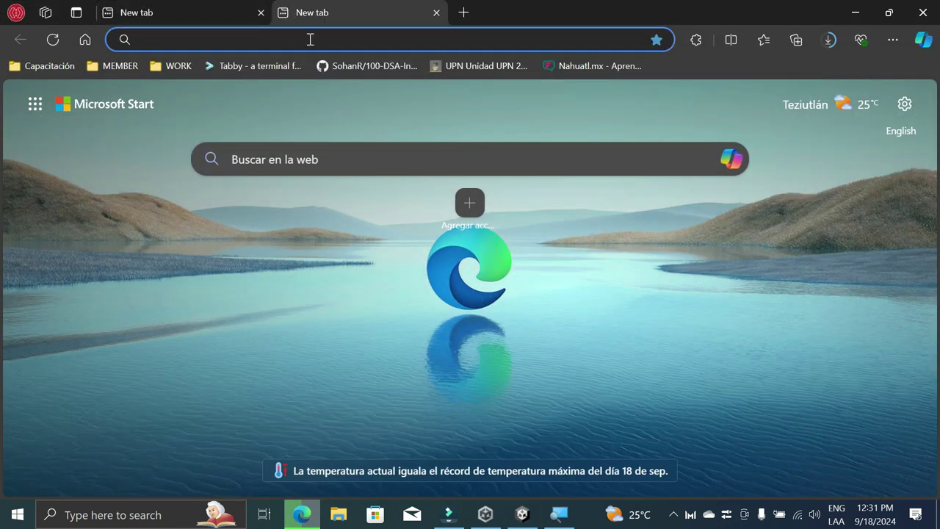
click(310, 39)
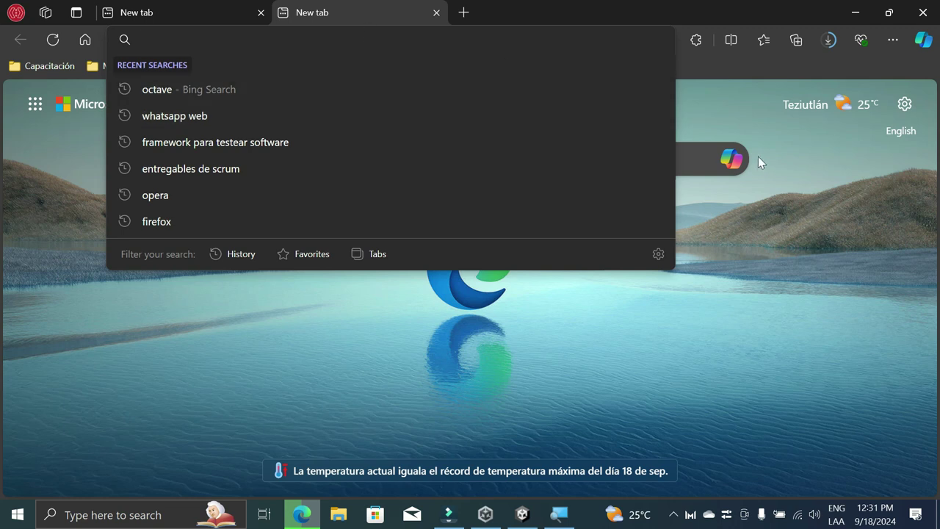
click(563, 99)
click(357, 44)
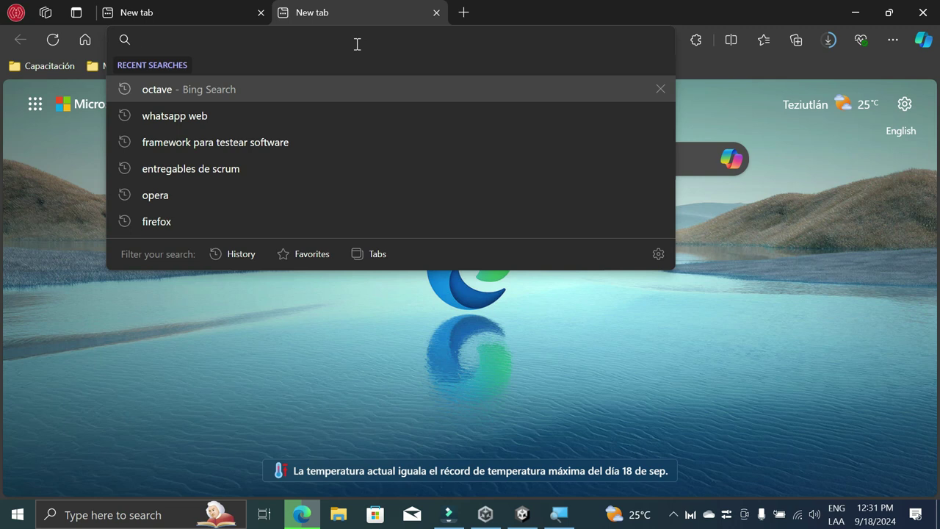
text(i)
key(Escape)
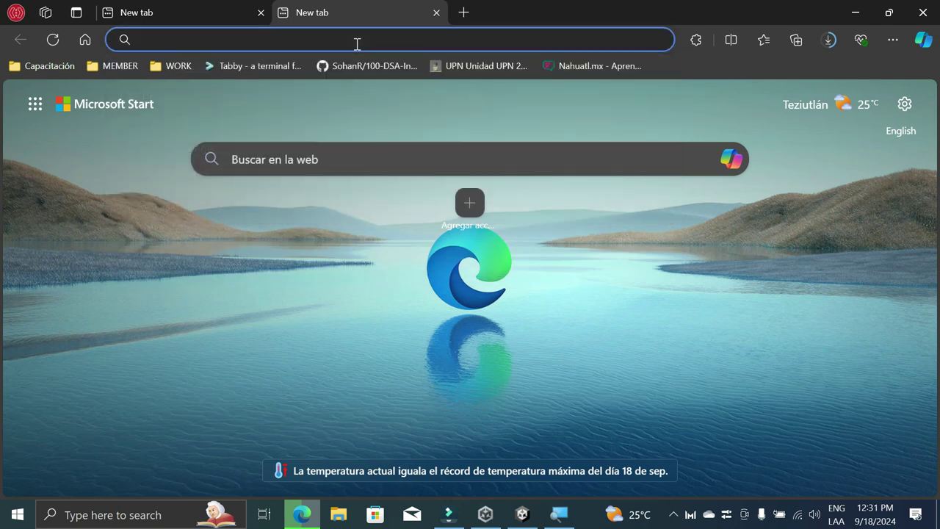
text(alpha)
key(BackSpace)
key(BackSpace)
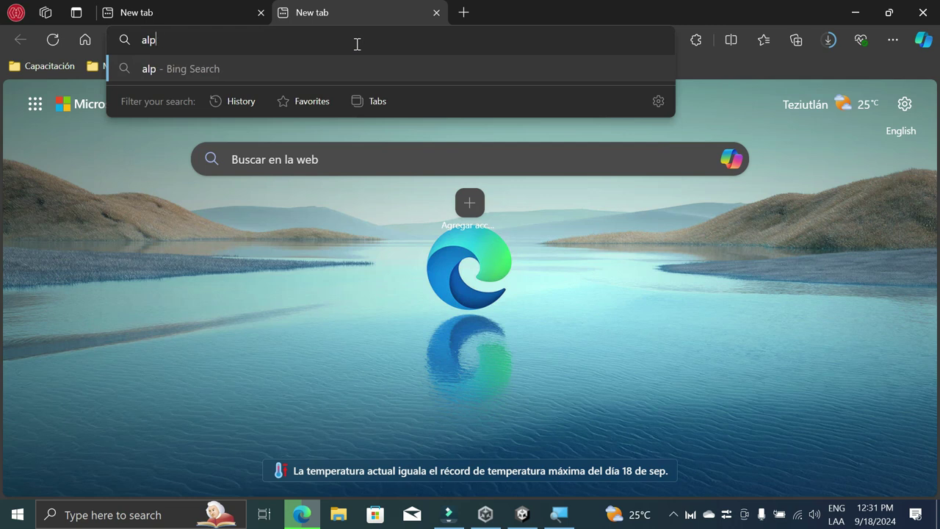
text(ha)
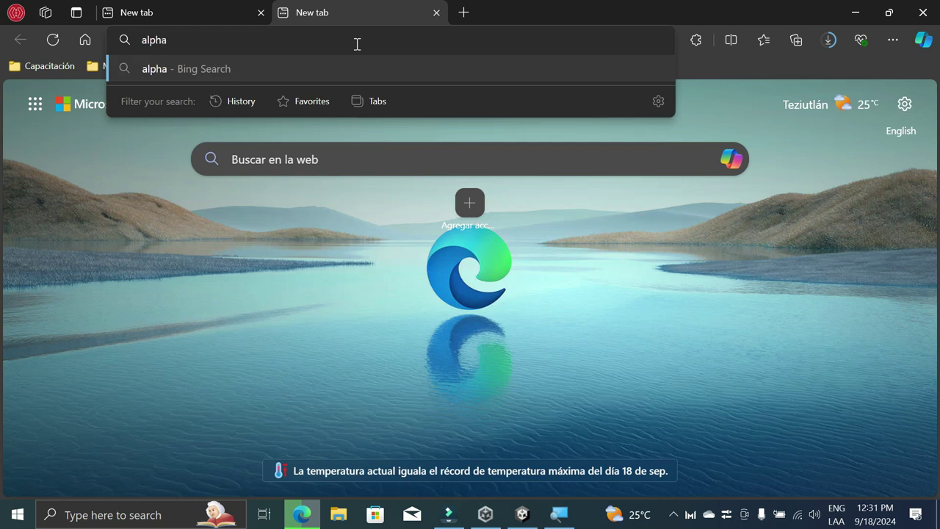
text(coders)
key(Return)
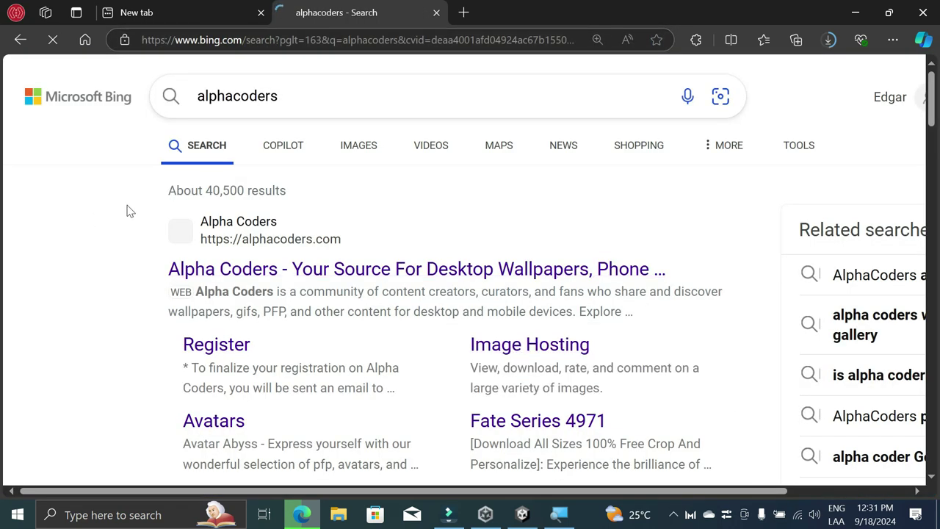
Step: Open the Alpha Coders result, close the search tab and return to Unity
click(397, 270)
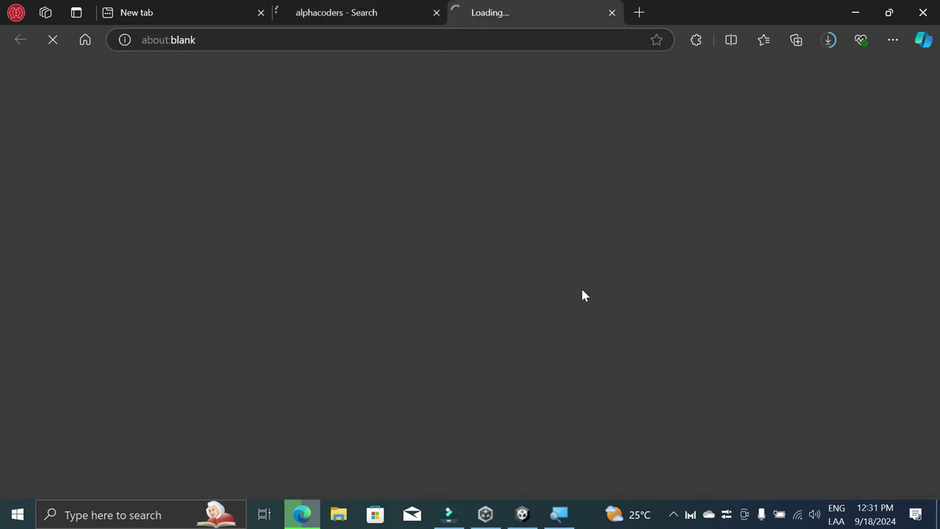
click(436, 12)
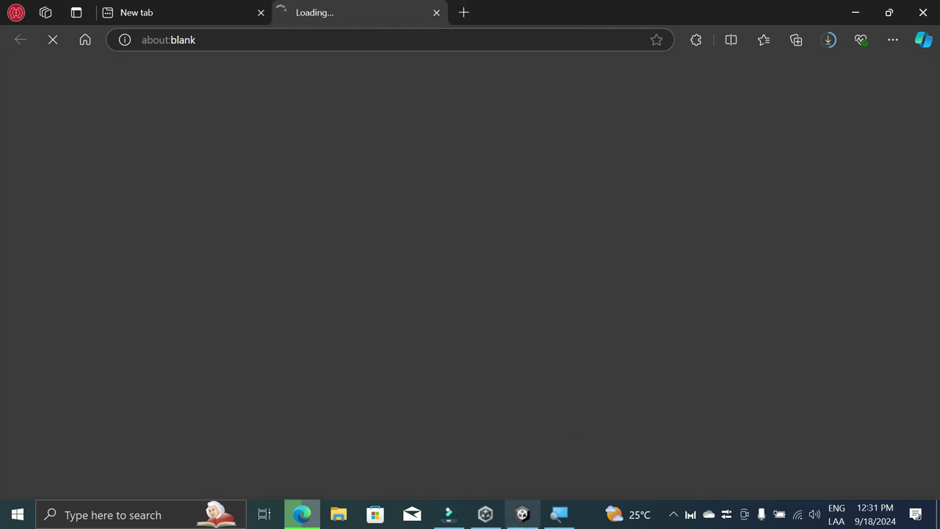
click(523, 514)
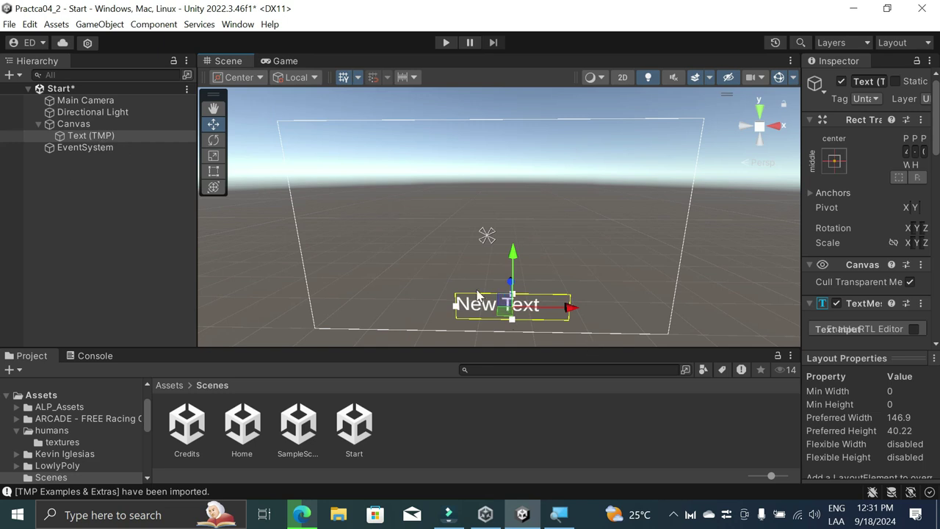
click(469, 307)
click(476, 308)
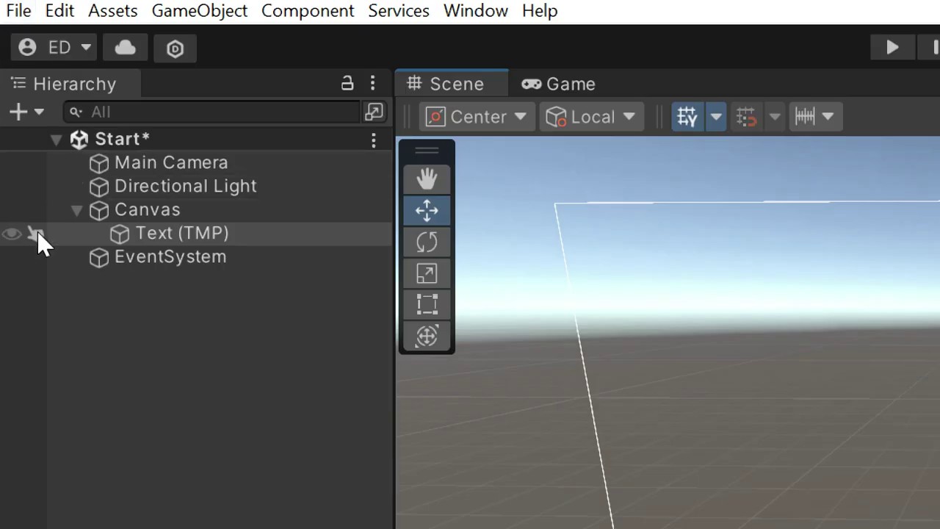
click(86, 136)
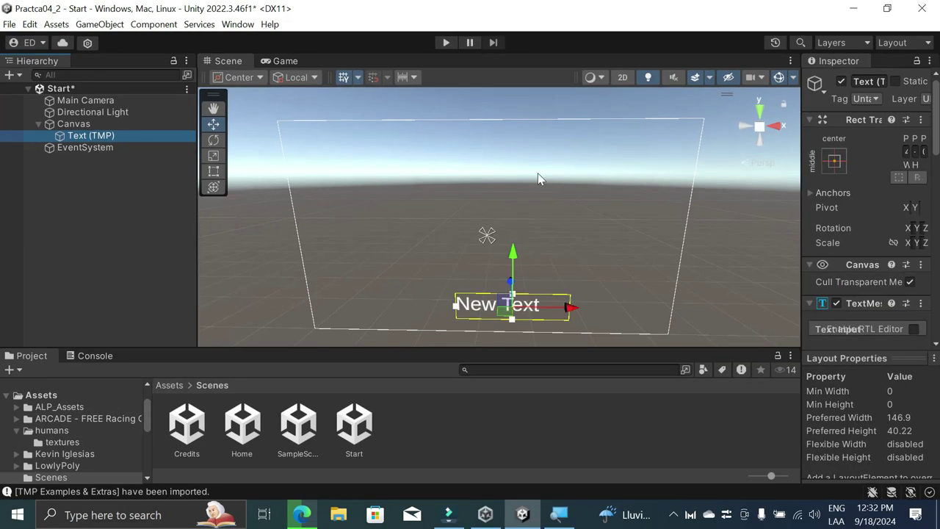
Step: Set the Text (TMP) position to 0, 0 to centre the label on the Canvas
drag(802, 190, 604, 189)
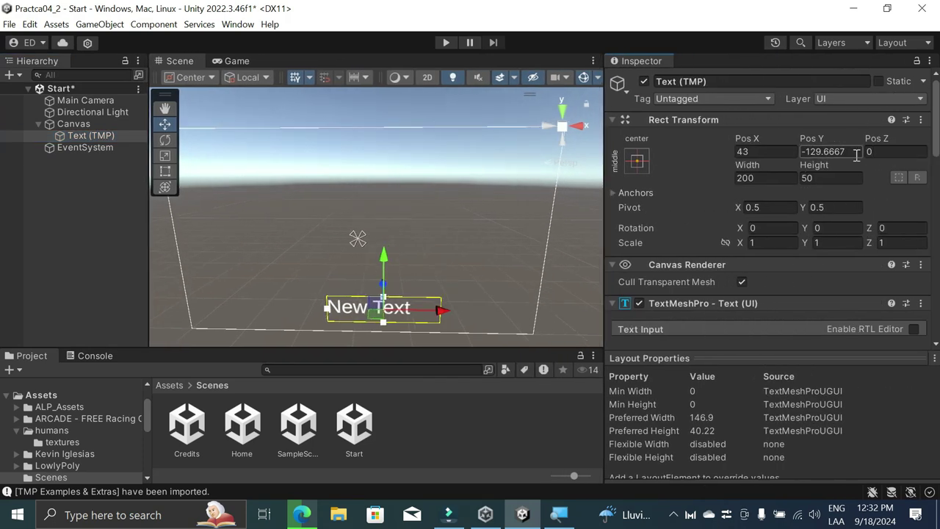
click(828, 151)
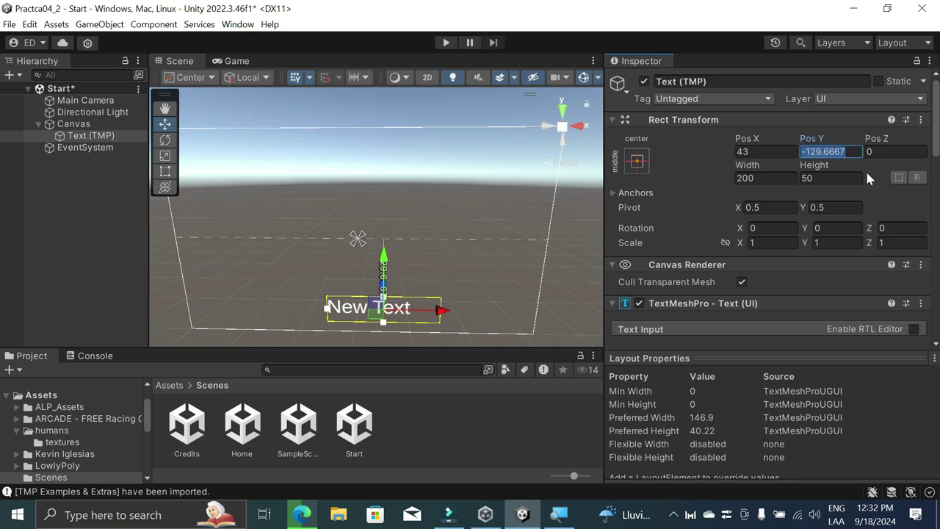
text(0)
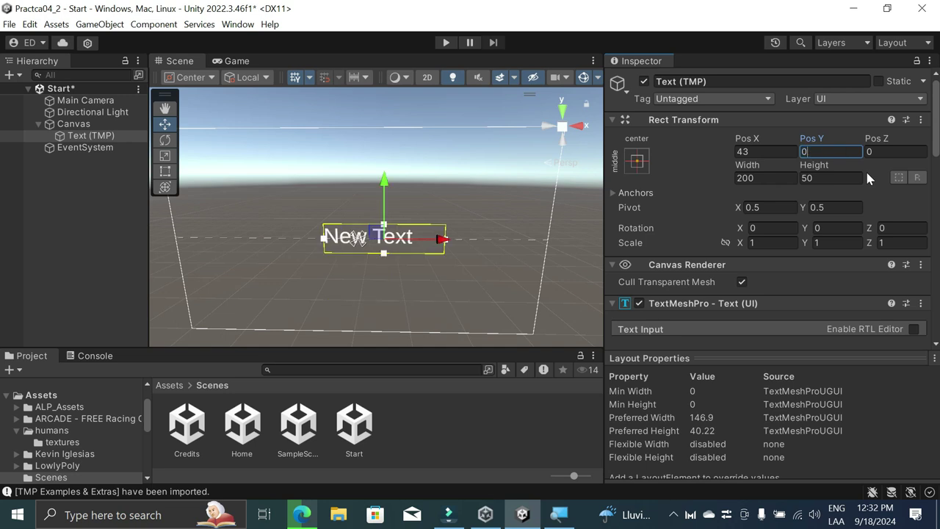
key(shift+Tab)
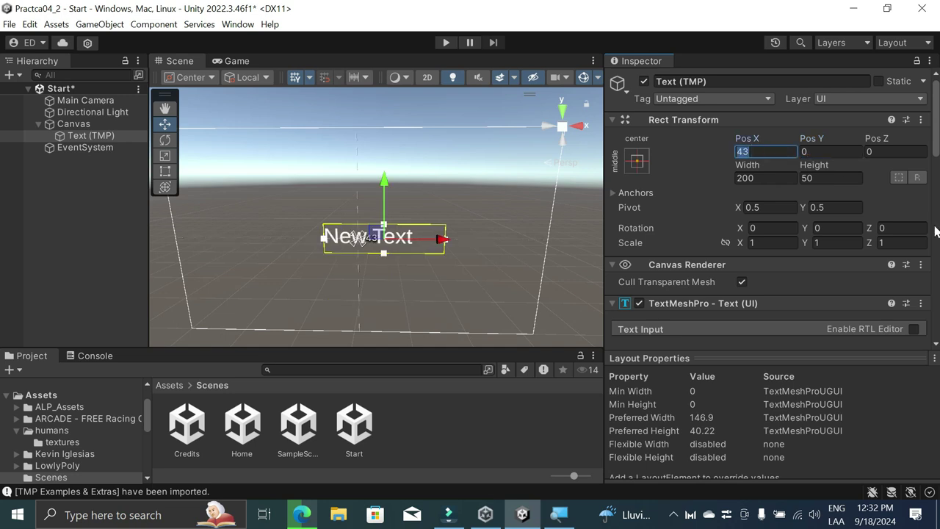
text(0)
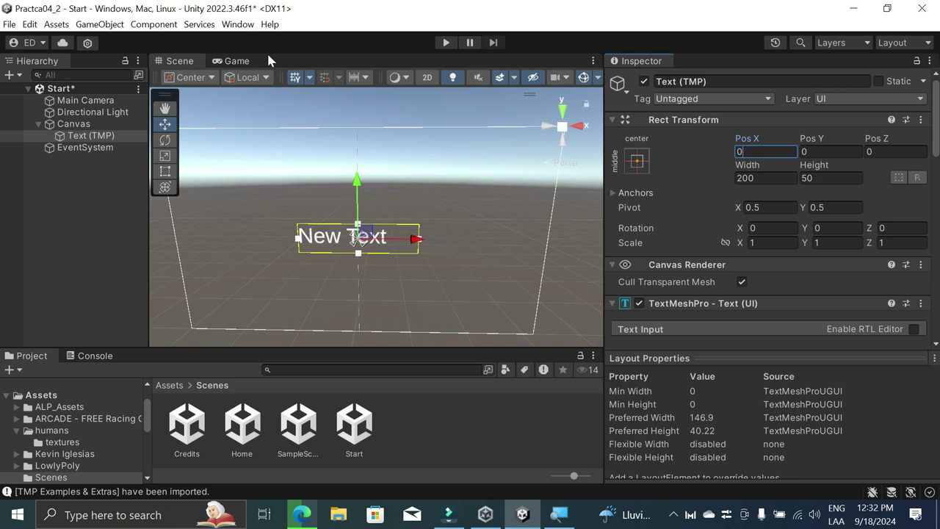
Step: Preview the centred label in the Game view, then open the Edit menu
click(232, 61)
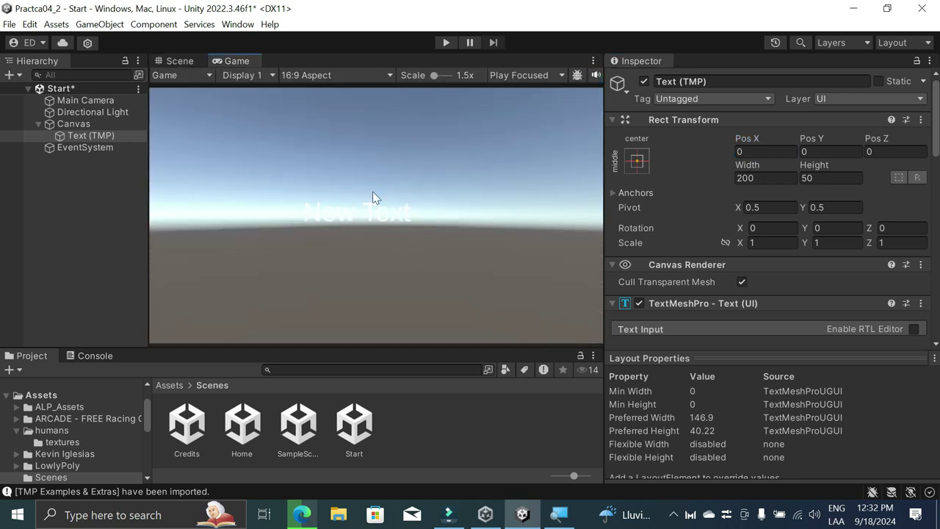
scroll(373, 203, up, 5)
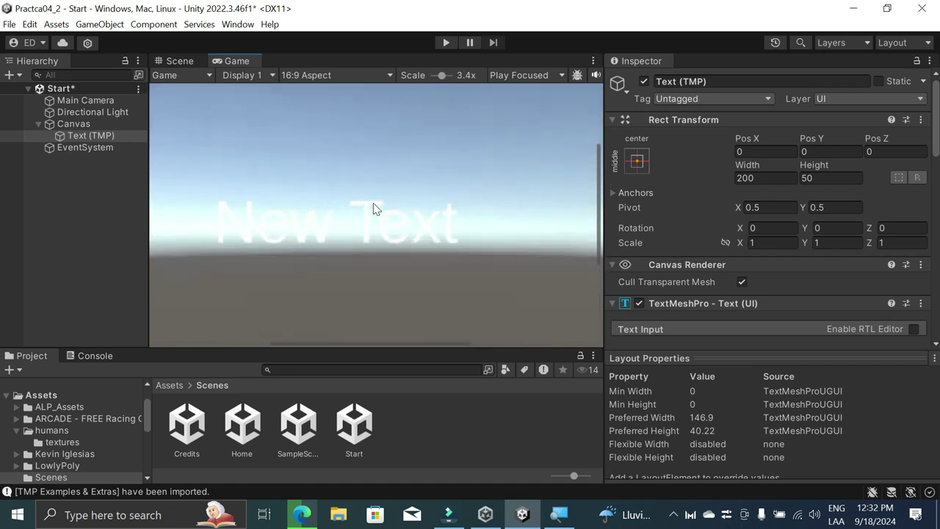
scroll(373, 203, down, 3)
scroll(376, 210, down, 2)
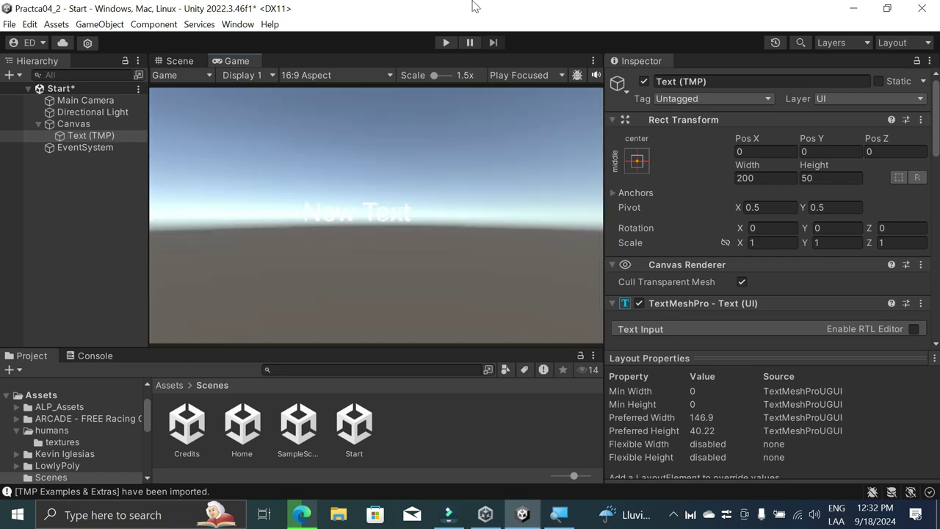
click(29, 24)
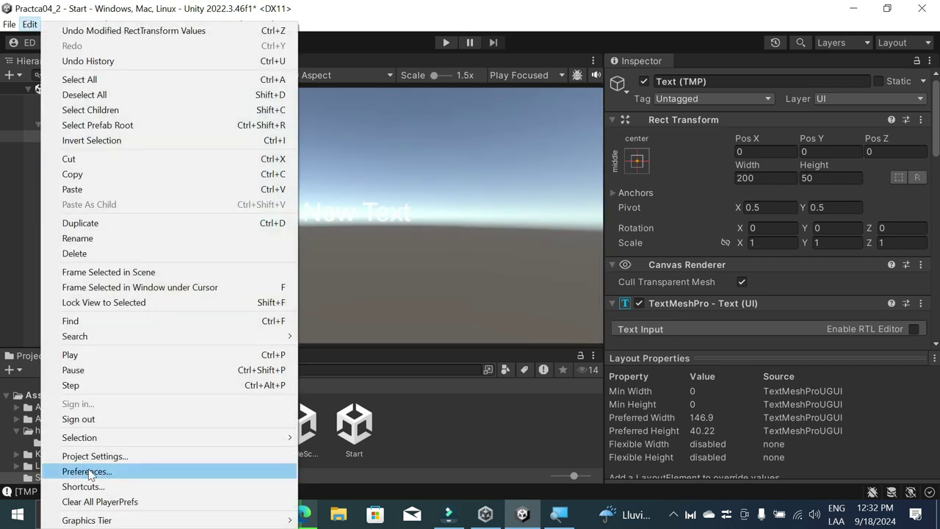
Step: Set the Playmode tint colour in Preferences > Colors to pure red FF0000
click(85, 471)
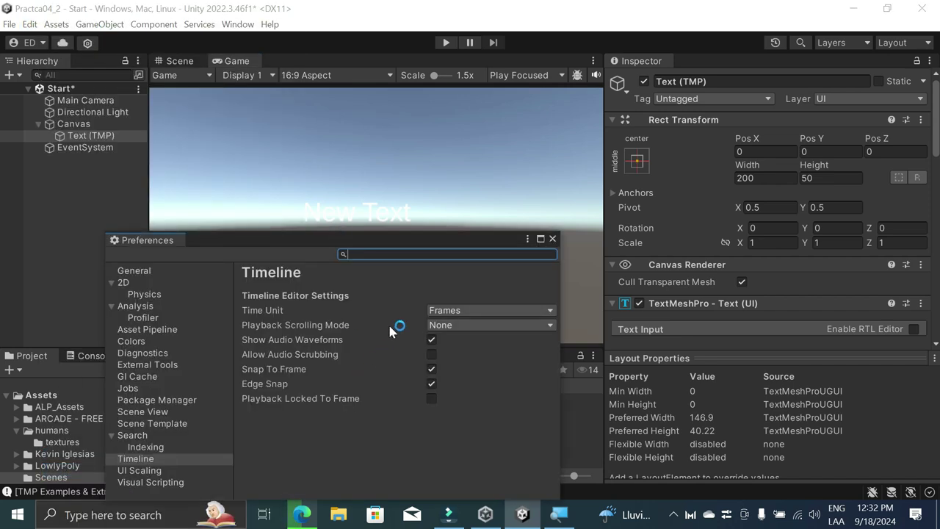
click(135, 342)
click(435, 432)
click(498, 434)
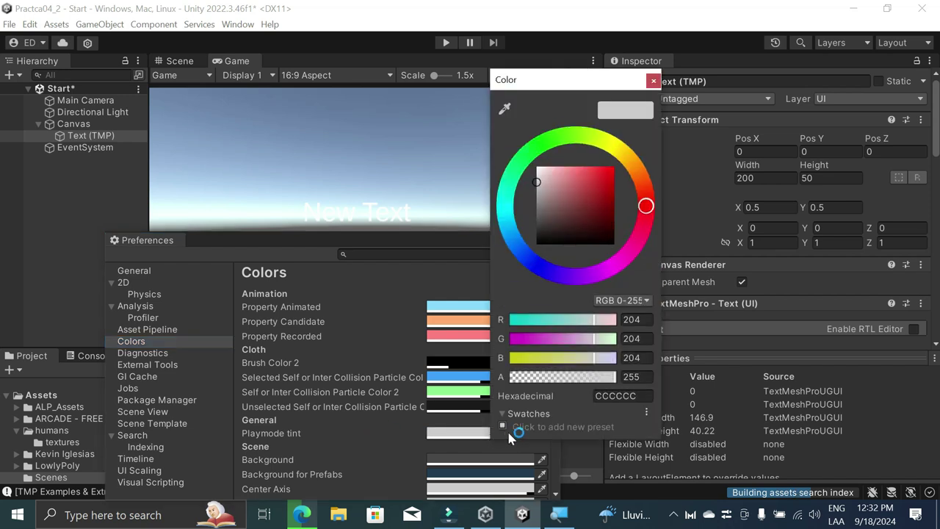
drag(623, 200, 656, 119)
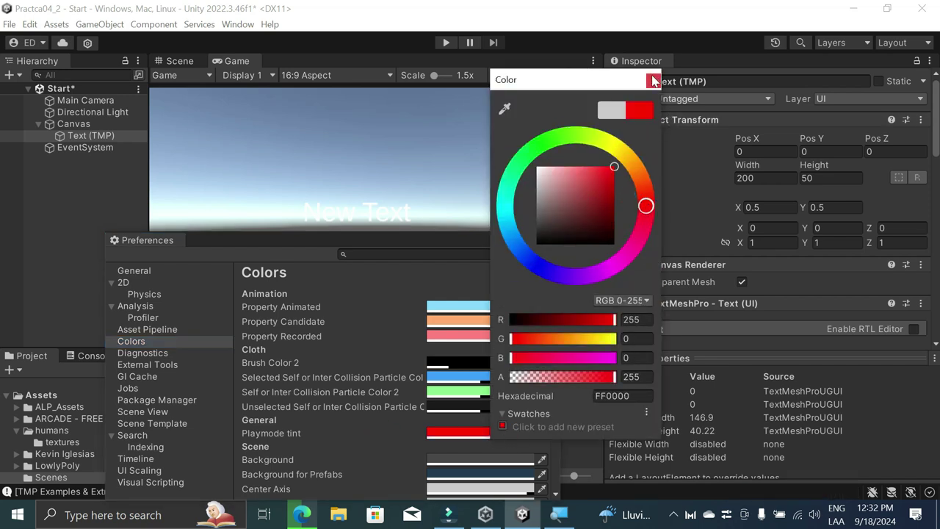
click(654, 81)
Step: Close Preferences, test-run the scene to see the red tint, and select Text (TMP)
click(179, 61)
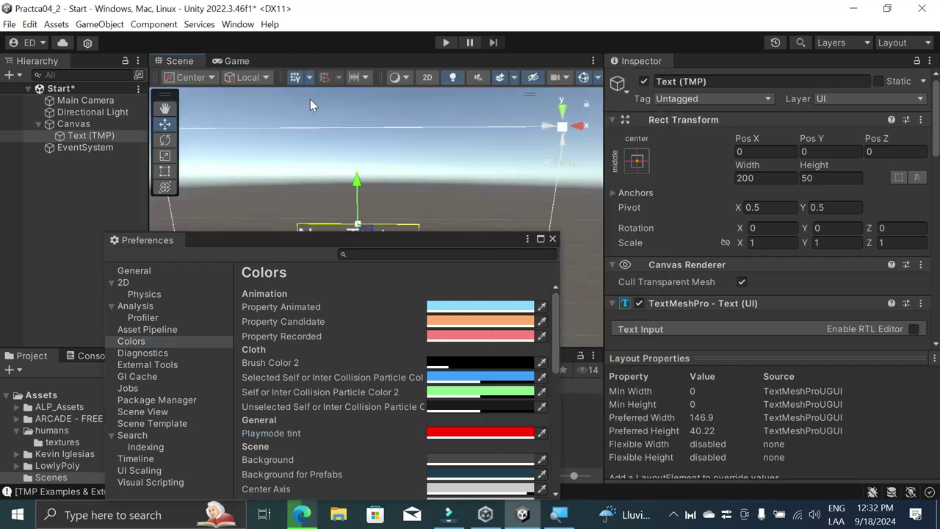
click(515, 215)
click(553, 240)
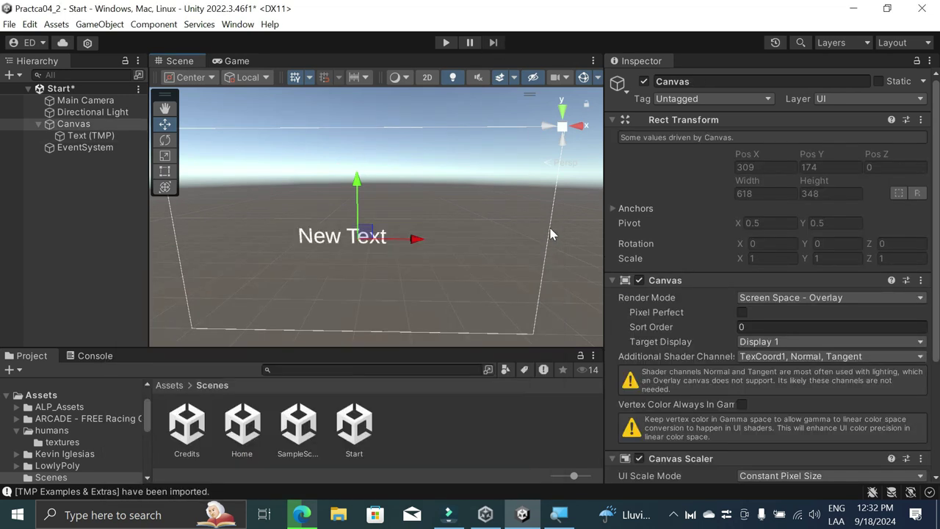
click(446, 43)
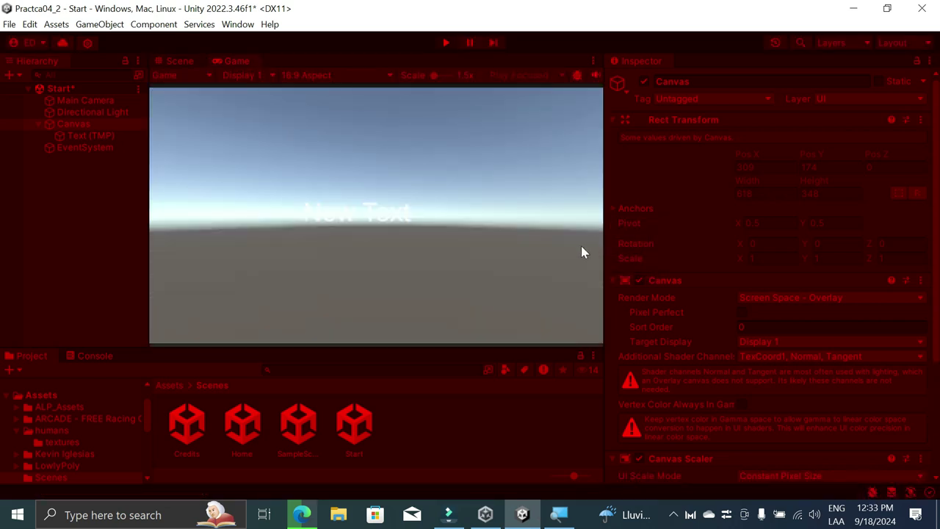
click(446, 42)
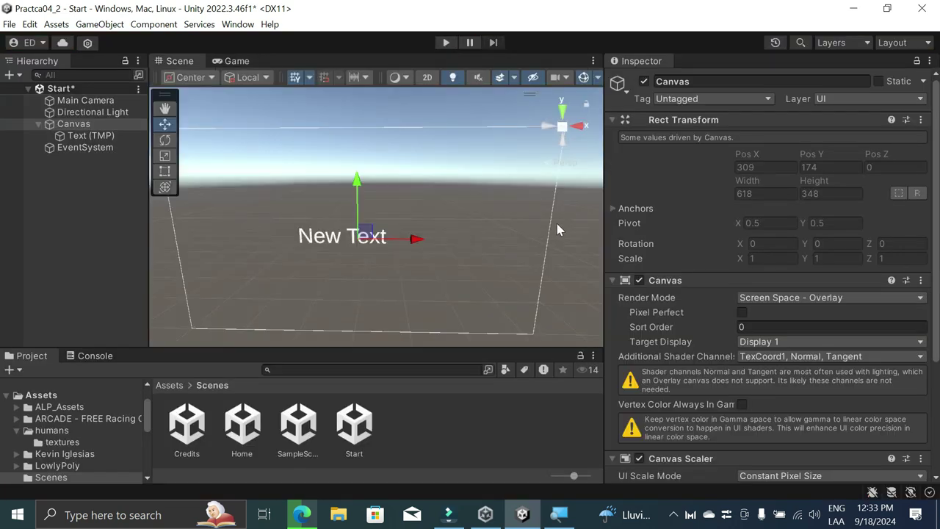
click(458, 237)
click(351, 239)
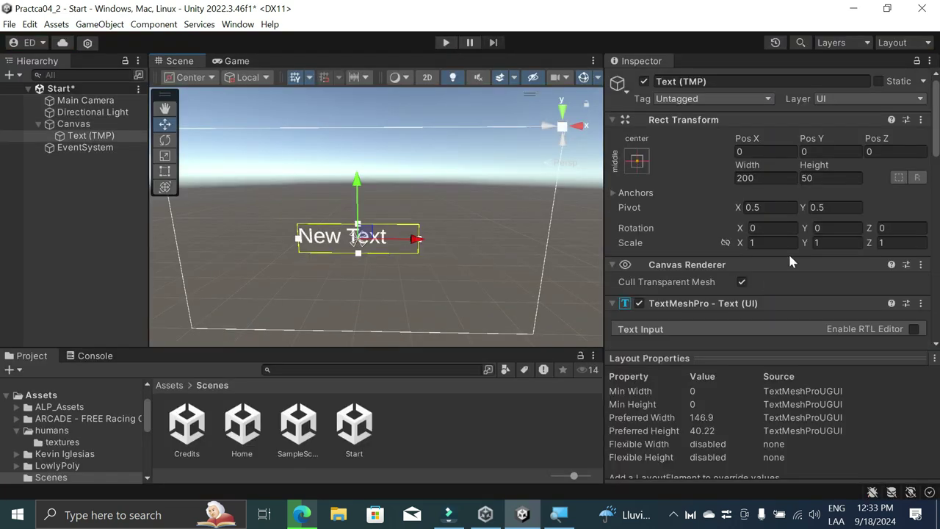
Step: Replace 'New Text' with 'Práctica 04' in the Text (TMP) Text Input box
scroll(792, 191, down, 3)
scroll(792, 190, up, 3)
click(83, 136)
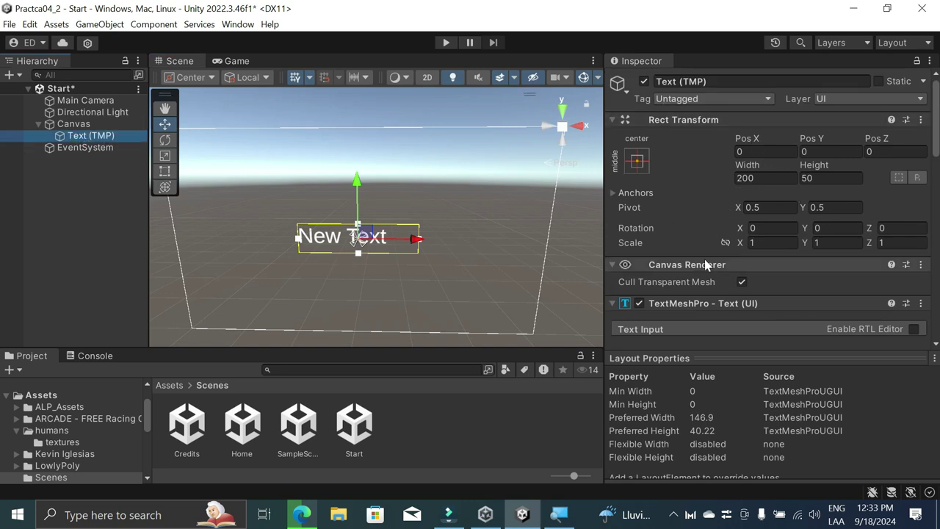
scroll(698, 297, down, 3)
scroll(699, 297, down, 2)
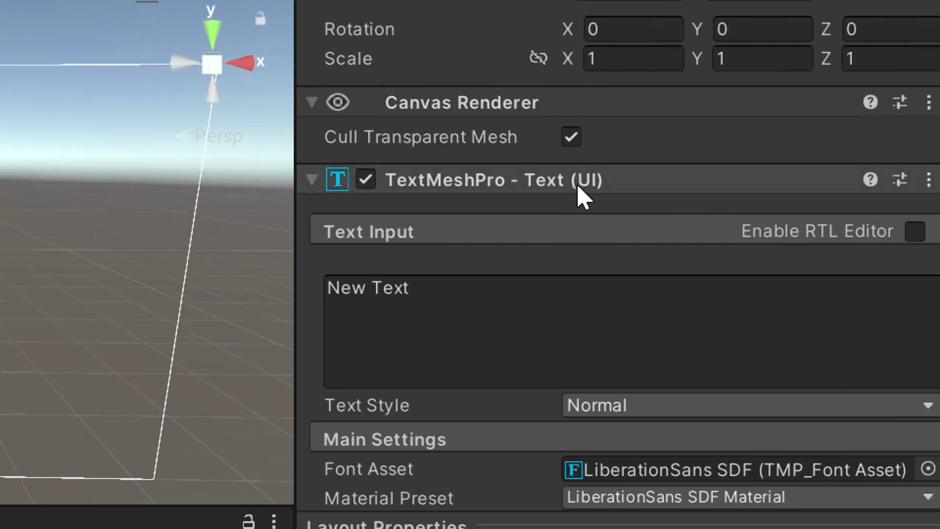
click(529, 319)
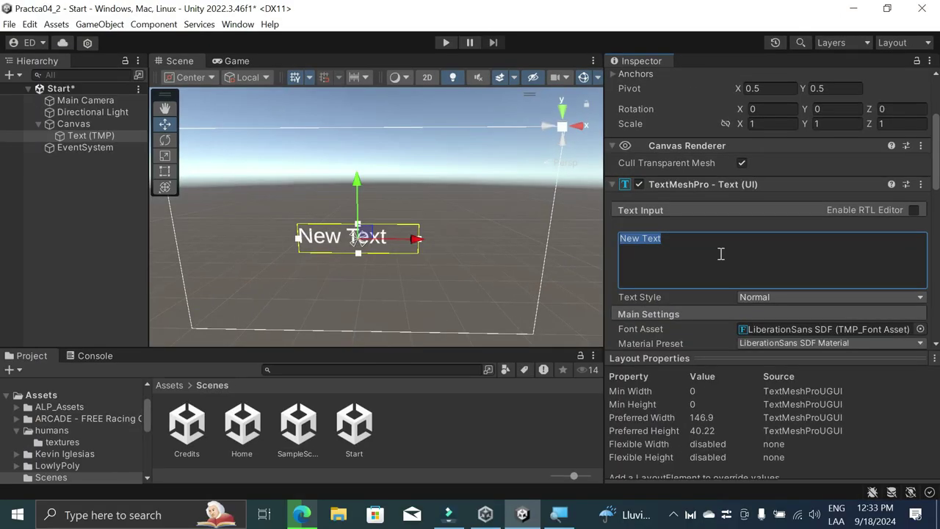
key(BackSpace)
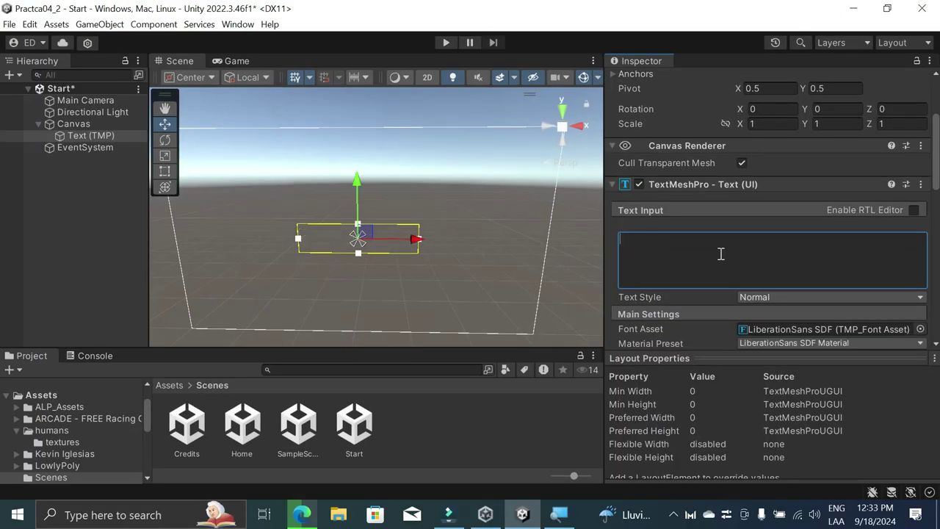
text(Pr)
text(ácni)
key(BackSpace)
key(BackSpace)
key(BackSpace)
key(BackSpace)
key(BackSpace)
key(BackSpace)
text(Ec)
key(BackSpace)
key(BackSpace)
text(Práctica )
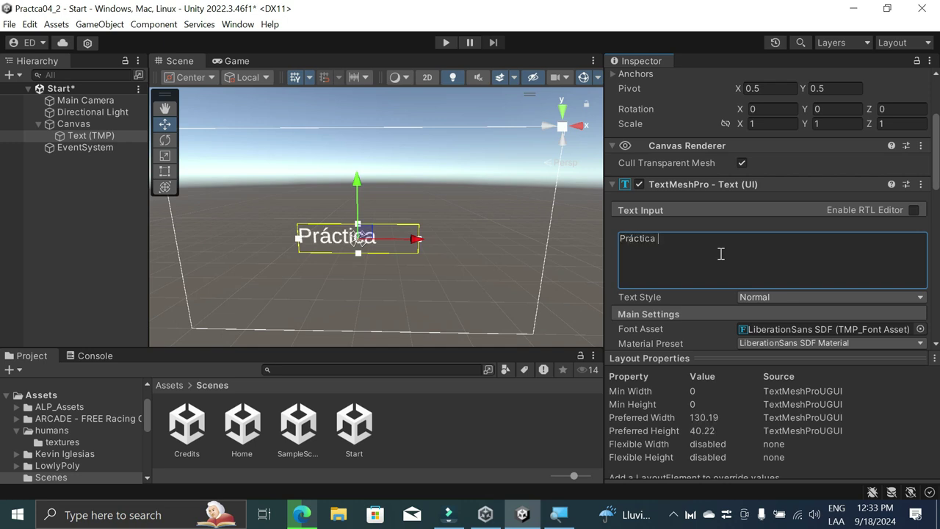
text(04)
Step: Apply the Overlay material preset to the Práctica 04 title
click(824, 362)
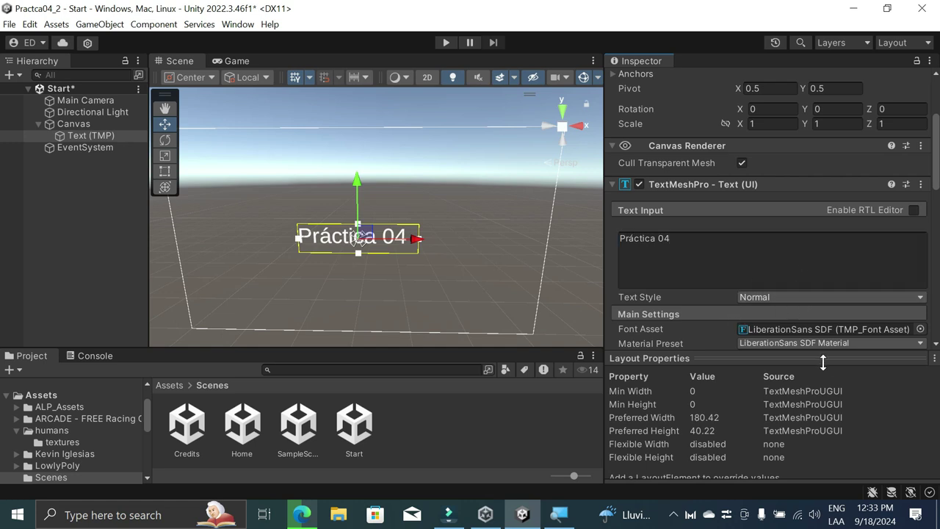
drag(824, 361, 823, 433)
scroll(821, 371, down, 3)
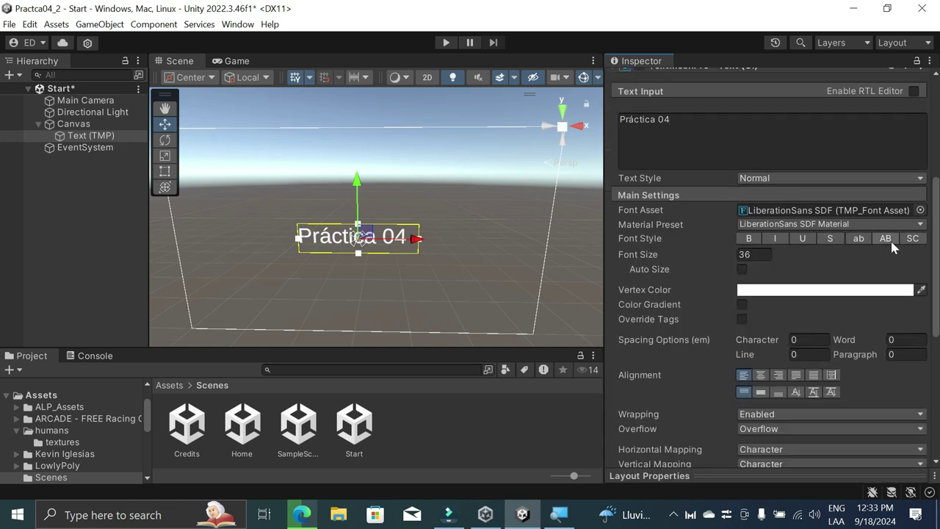
click(854, 213)
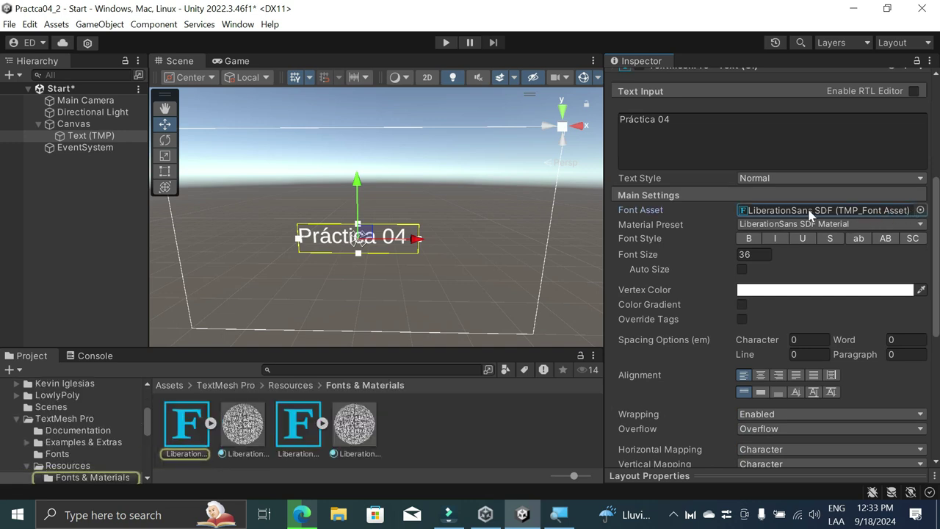
click(917, 224)
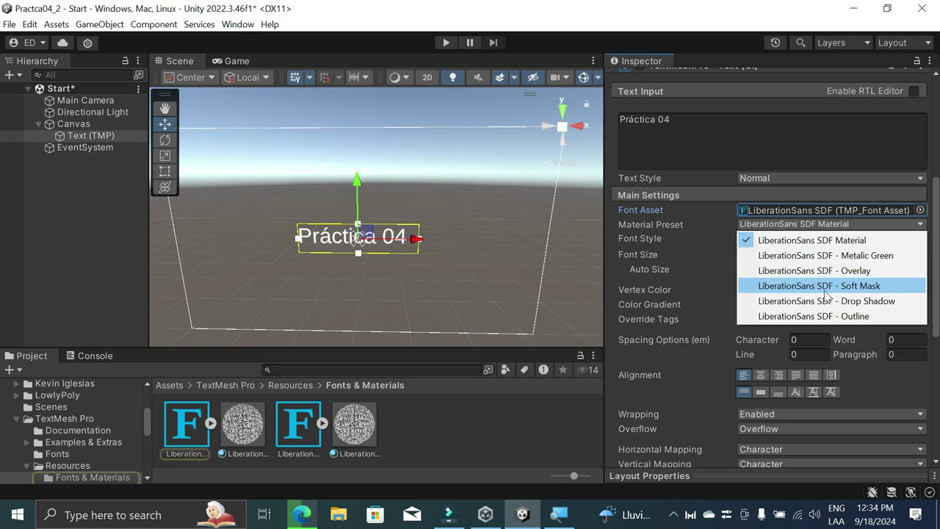
click(835, 270)
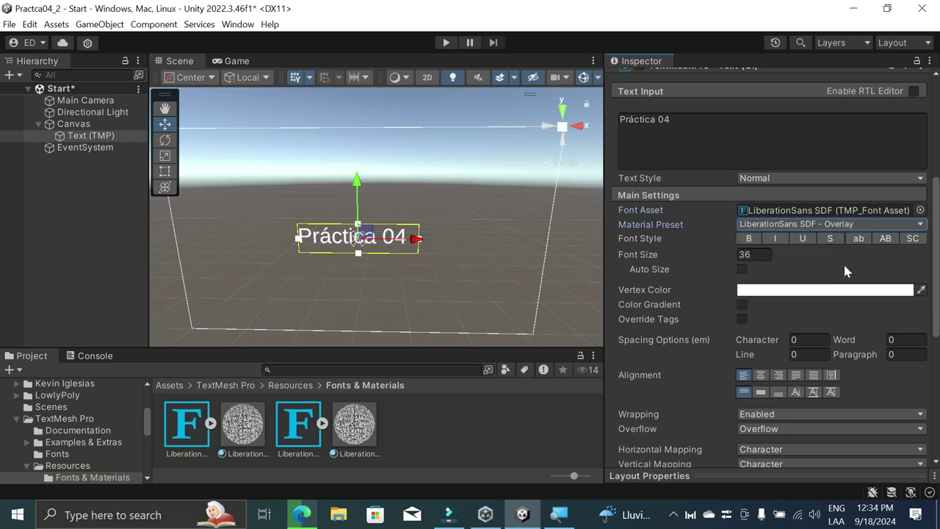
Step: Choose Oswald Bold SDF as the title font after trying several, and middle-align it vertically
click(920, 210)
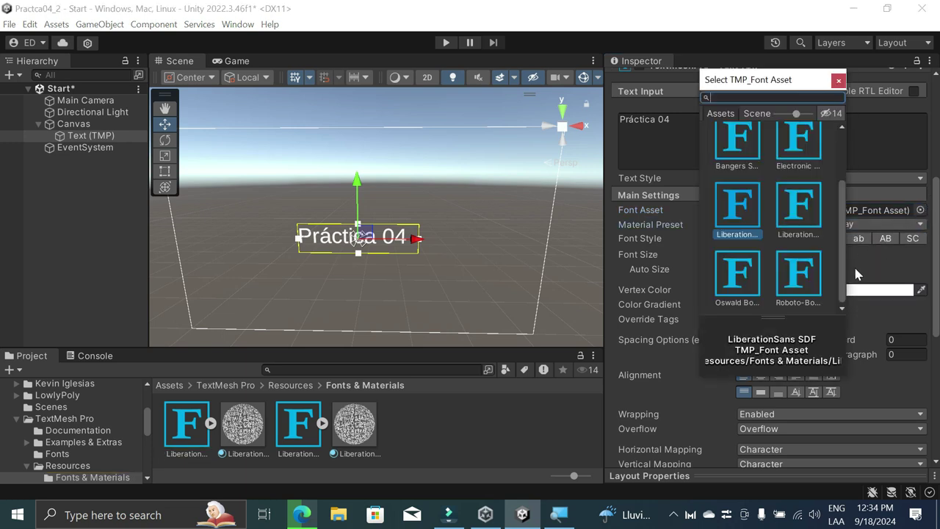
scroll(783, 209, up, 2)
scroll(791, 242, down, 2)
scroll(782, 233, up, 2)
click(735, 225)
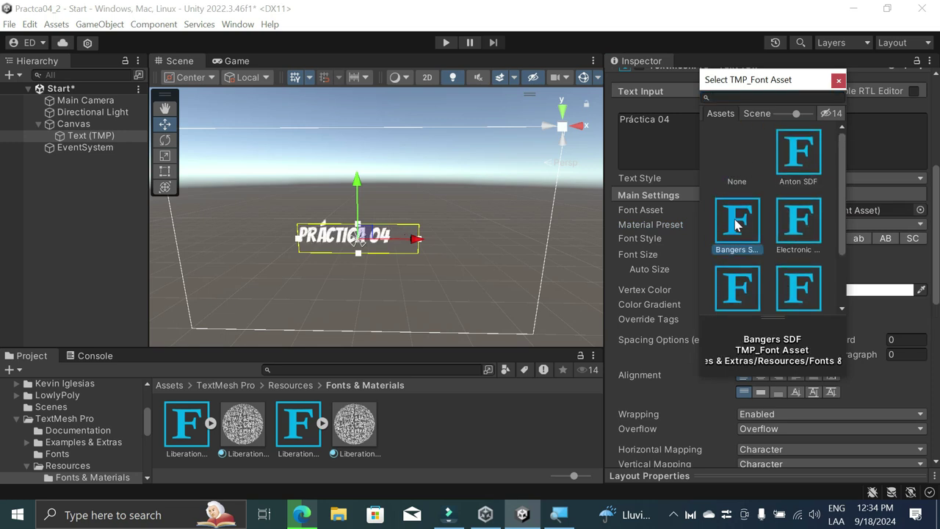
click(795, 223)
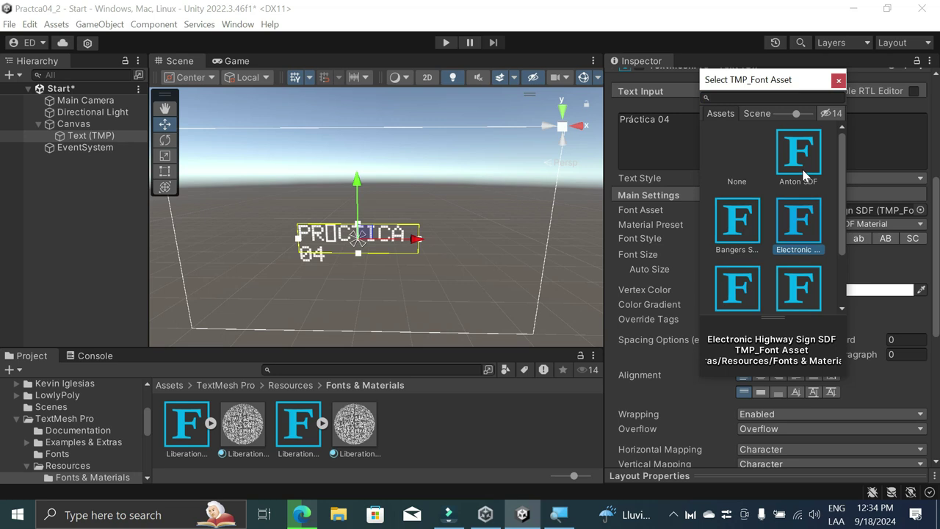
click(803, 173)
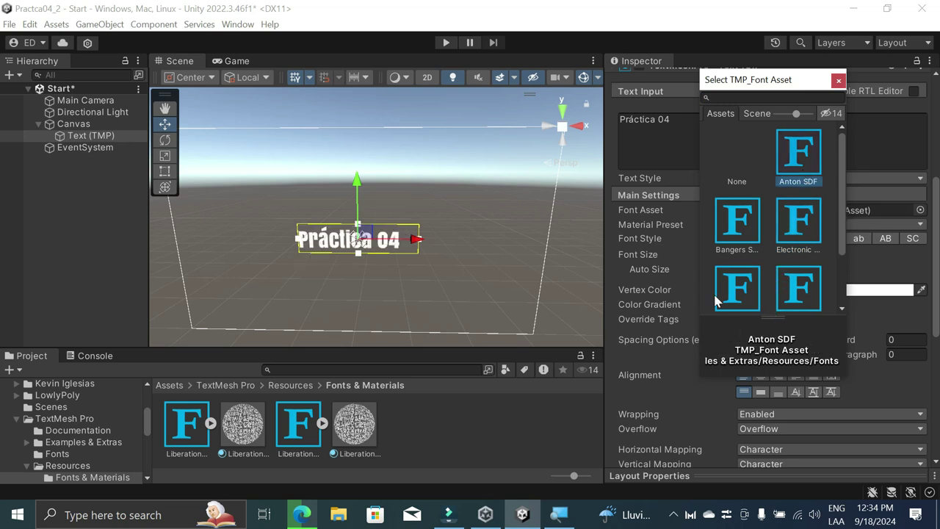
click(748, 296)
scroll(750, 266, down, 1)
click(790, 278)
click(752, 281)
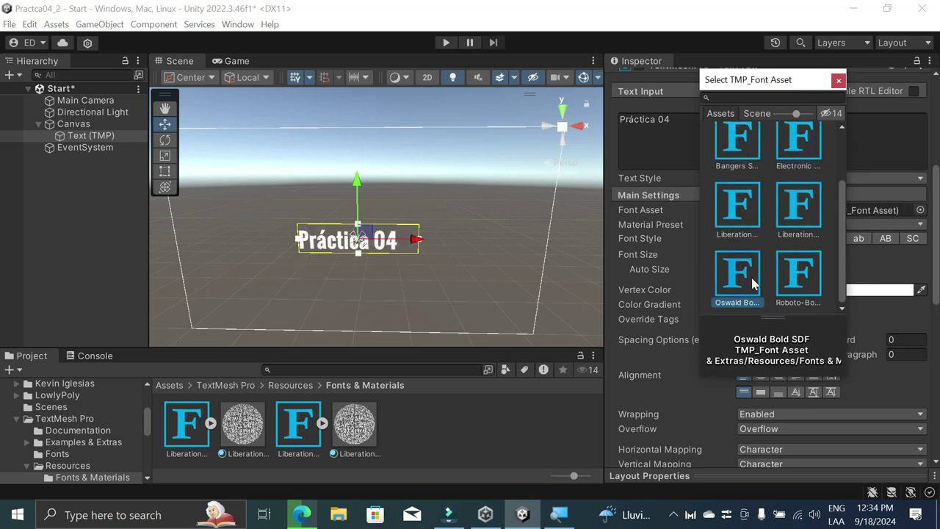
click(809, 216)
click(740, 294)
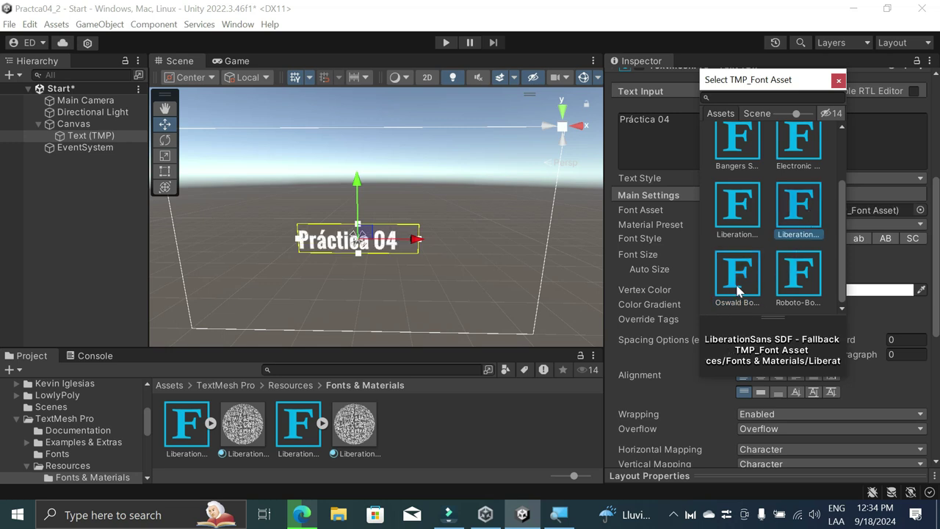
click(885, 378)
click(761, 392)
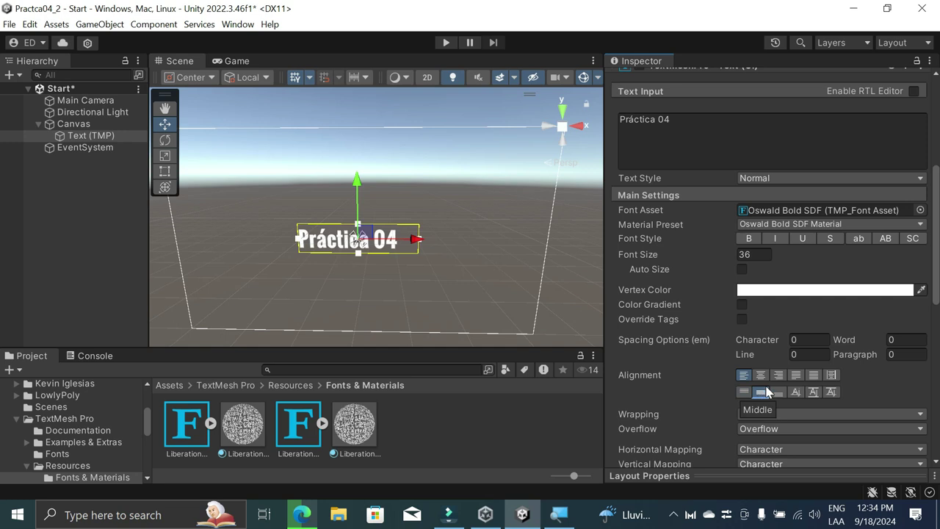
Step: Centre the title horizontally in its text box and review the remaining text settings
click(764, 376)
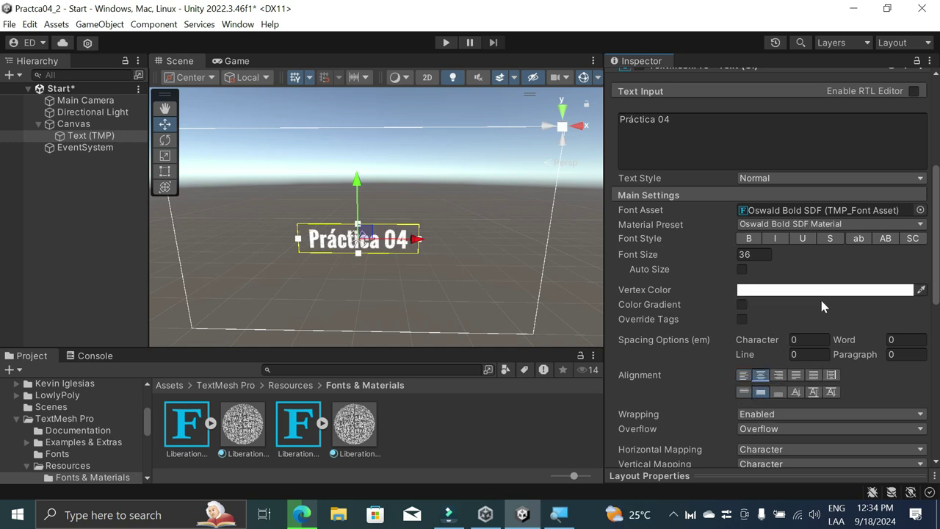
scroll(821, 301, down, 4)
scroll(676, 272, down, 4)
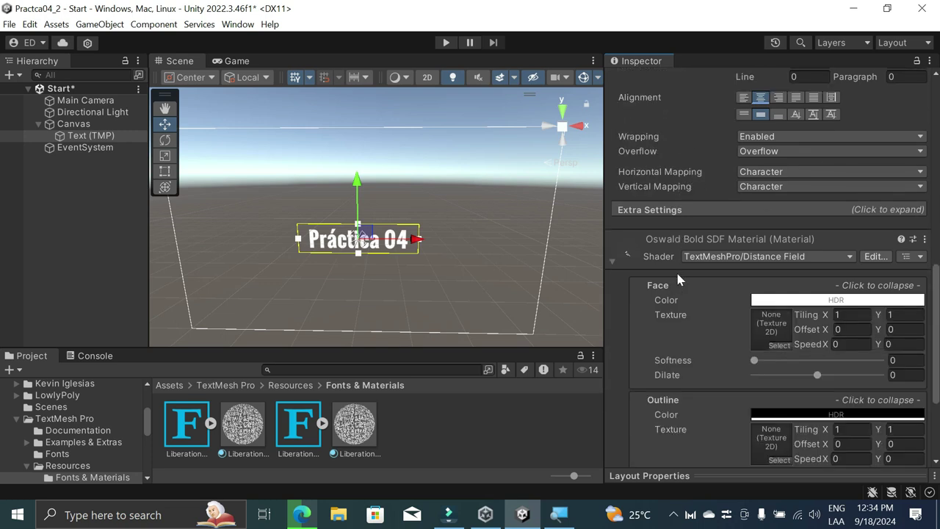
scroll(686, 287, down, 2)
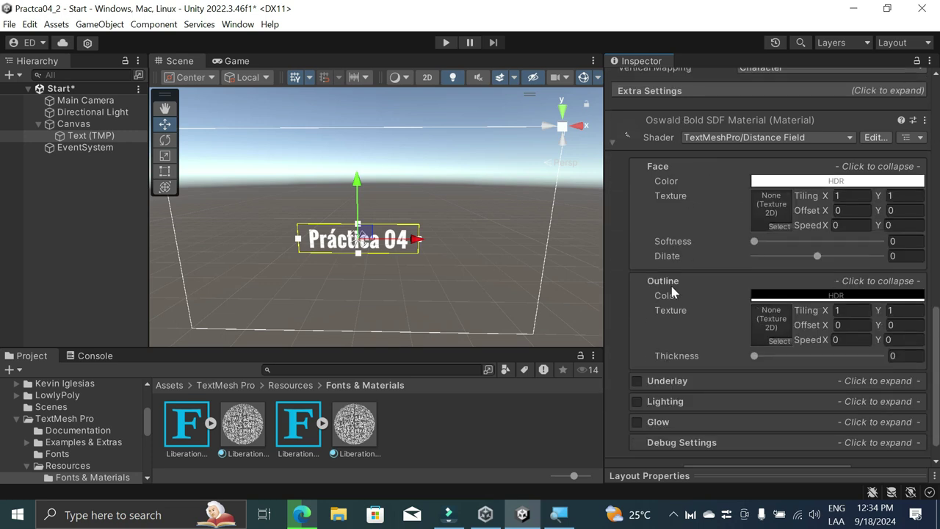
scroll(705, 312, up, 6)
scroll(616, 338, down, 3)
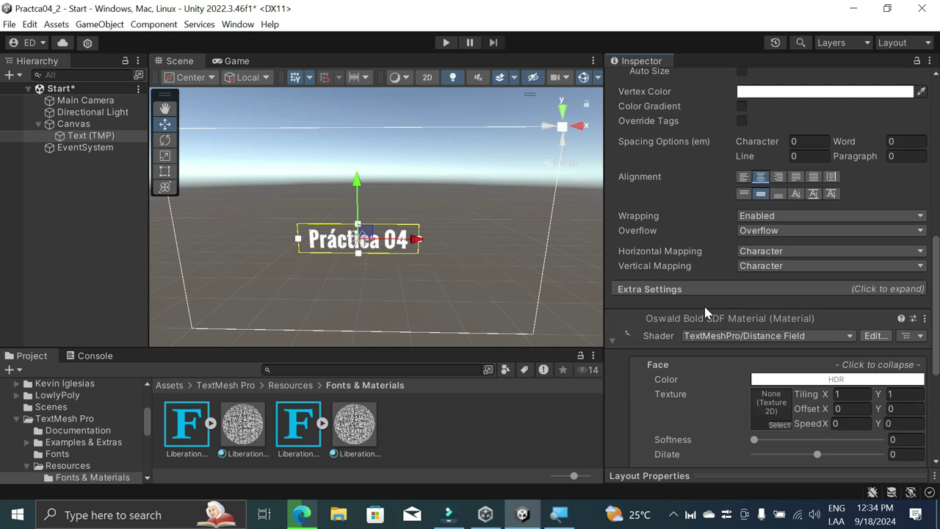
scroll(613, 328, down, 4)
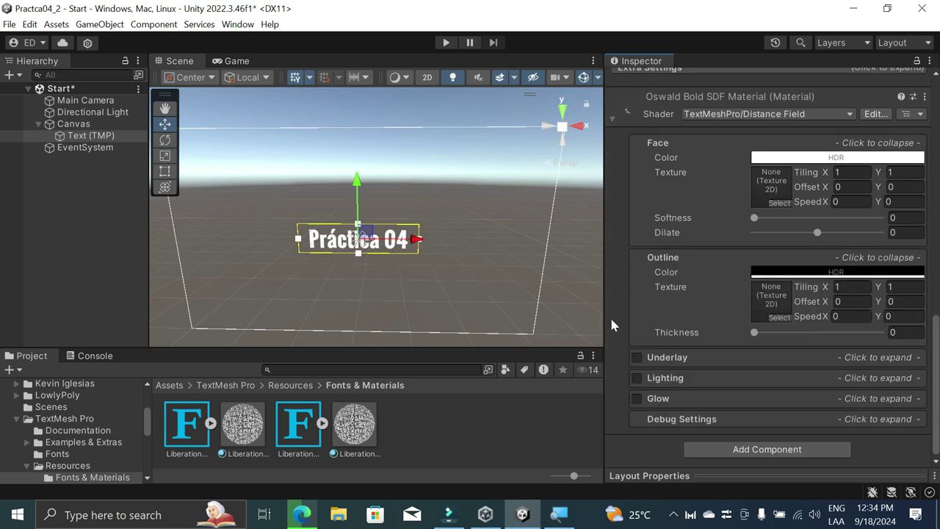
scroll(641, 281, up, 5)
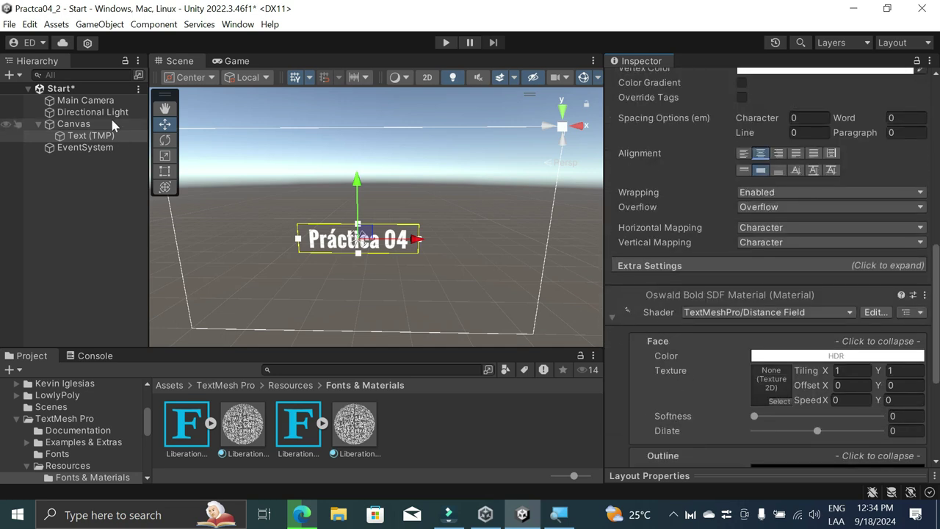
Step: Preview the Práctica 04 title in play mode, stop, and select the Canvas
click(446, 42)
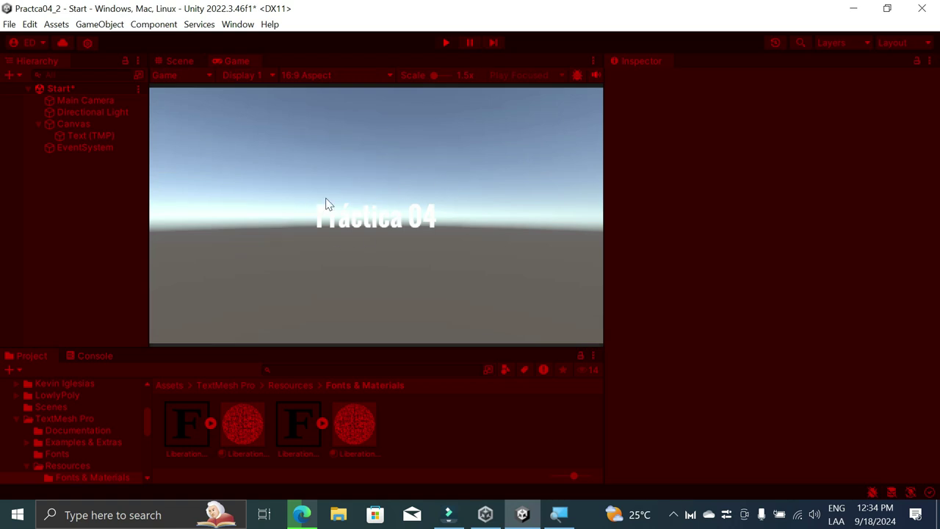
click(451, 42)
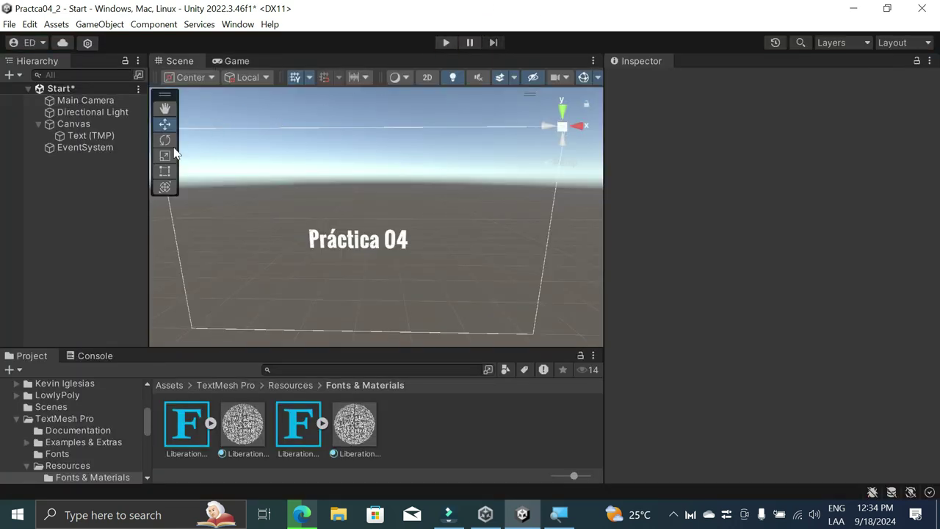
click(77, 125)
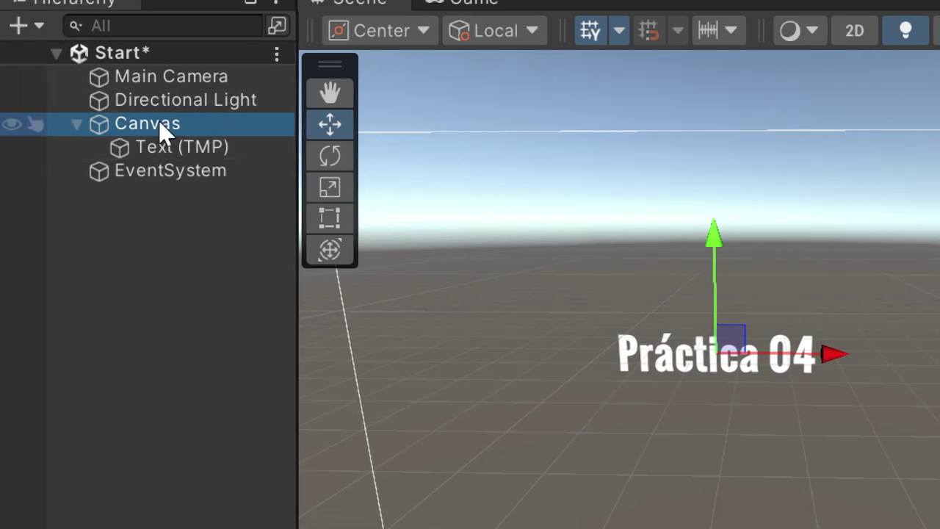
click(180, 127)
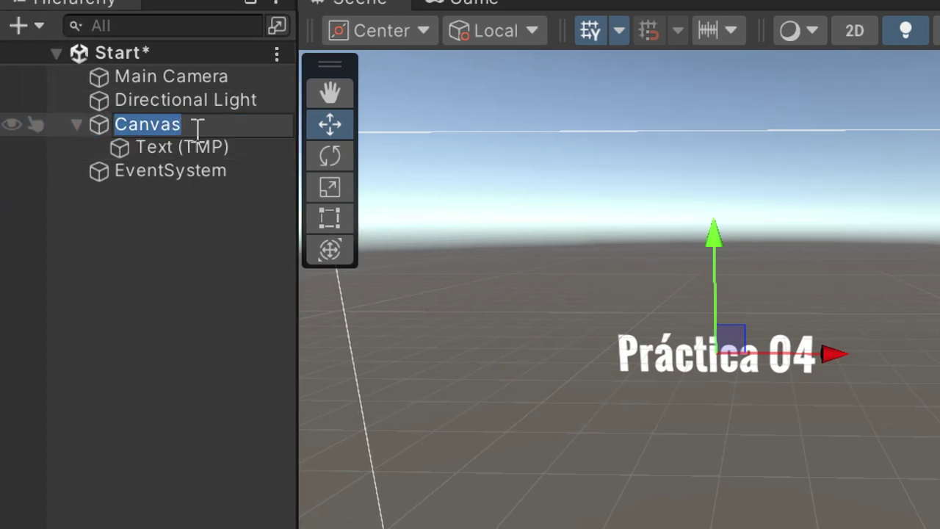
click(33, 124)
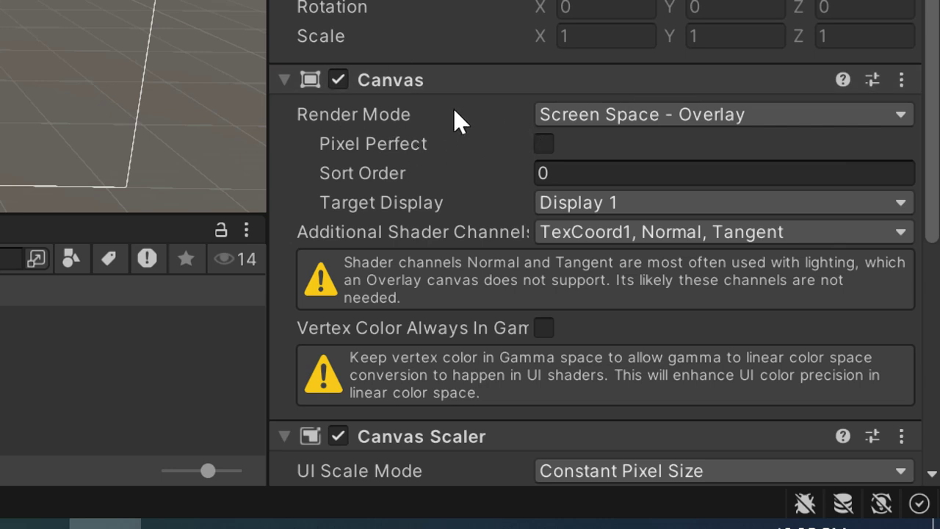
scroll(620, 159, down, 3)
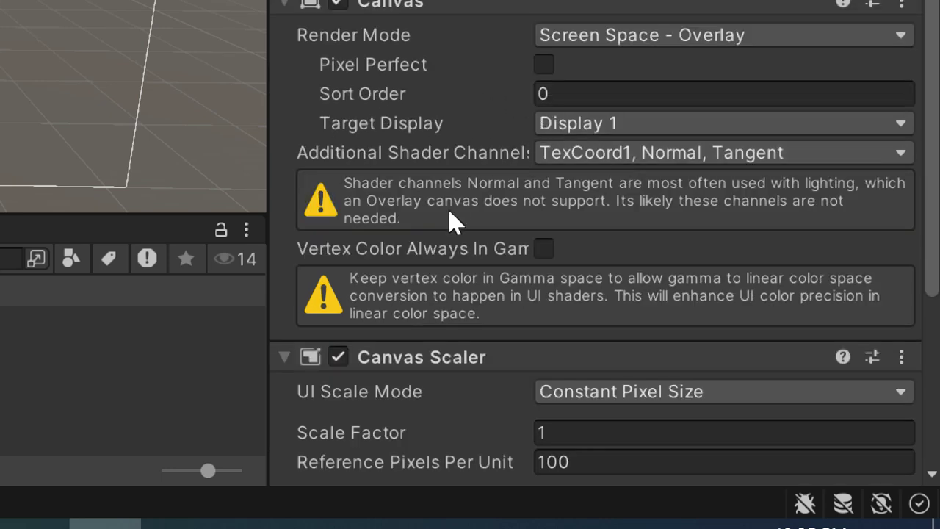
scroll(463, 215, down, 6)
scroll(448, 257, down, 3)
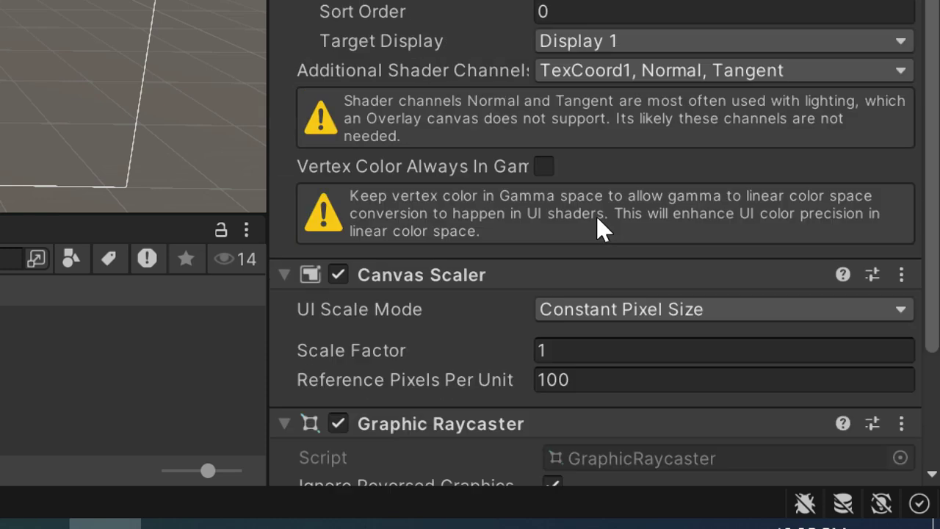
scroll(602, 227, up, 10)
click(906, 116)
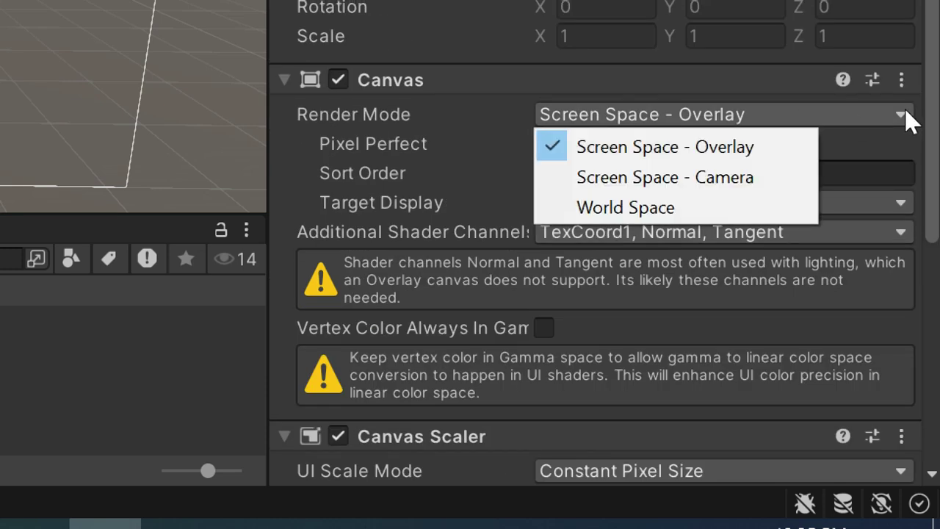
click(450, 168)
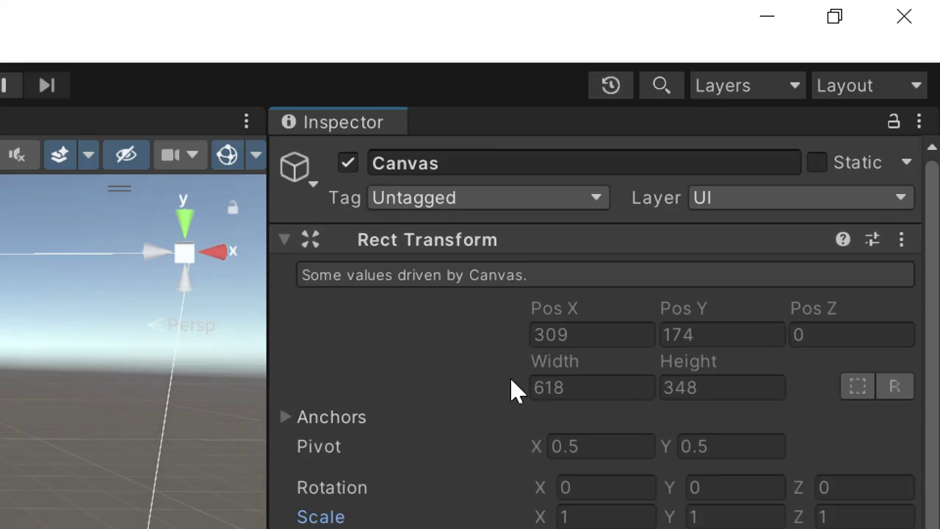
scroll(514, 389, down, 8)
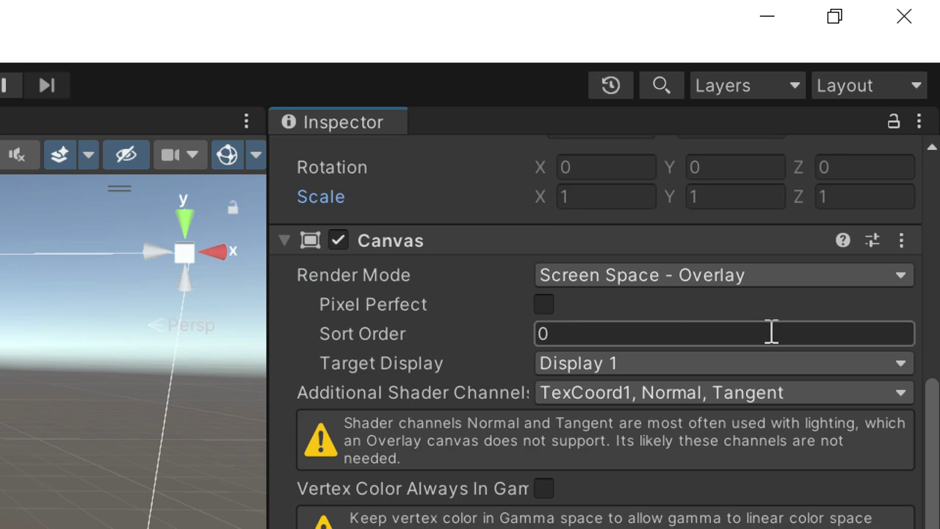
click(751, 369)
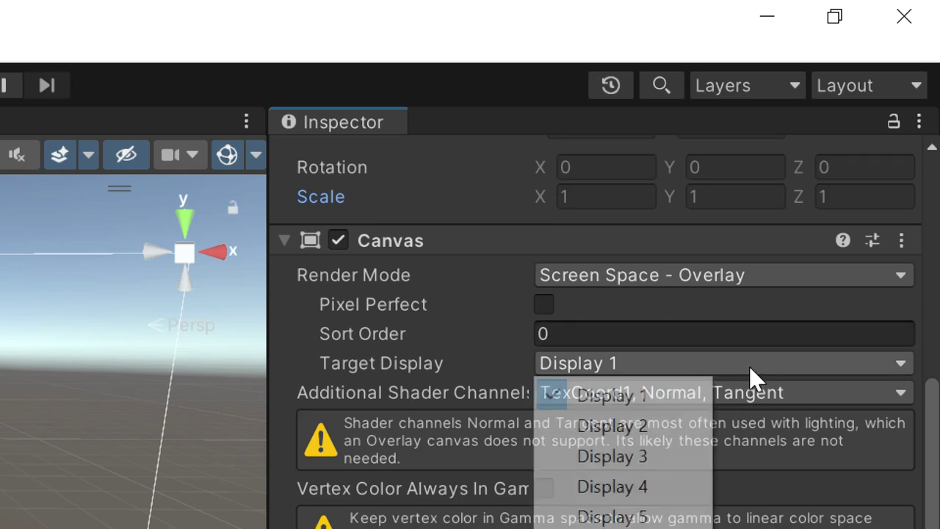
click(864, 387)
click(864, 387)
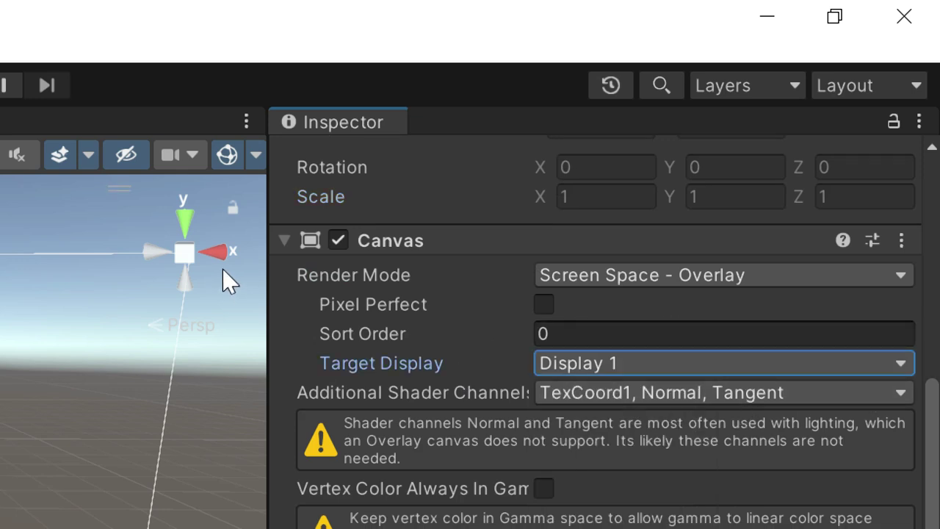
click(547, 303)
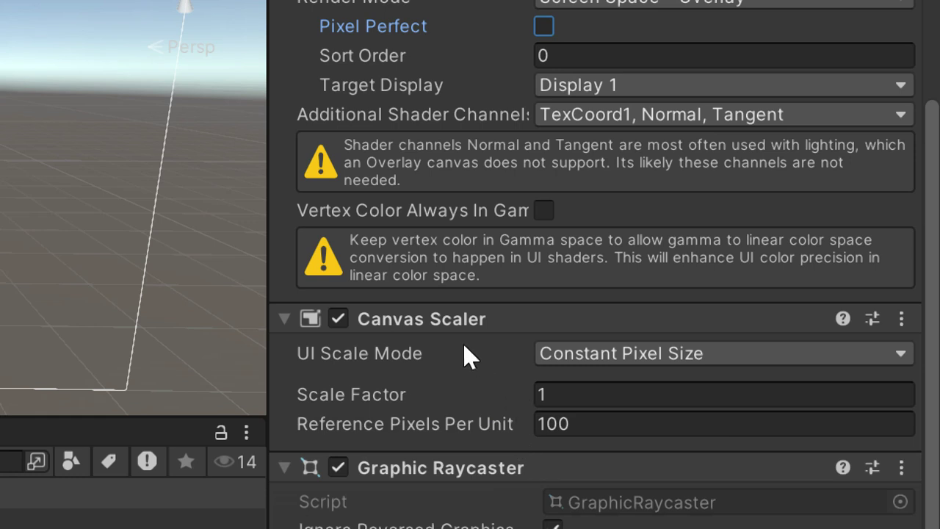
click(895, 348)
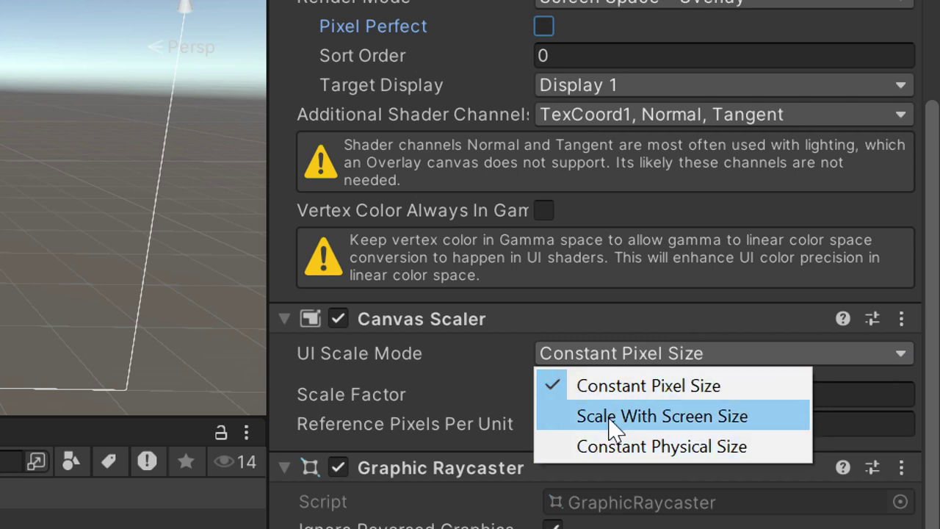
click(462, 350)
click(932, 289)
click(830, 320)
click(828, 343)
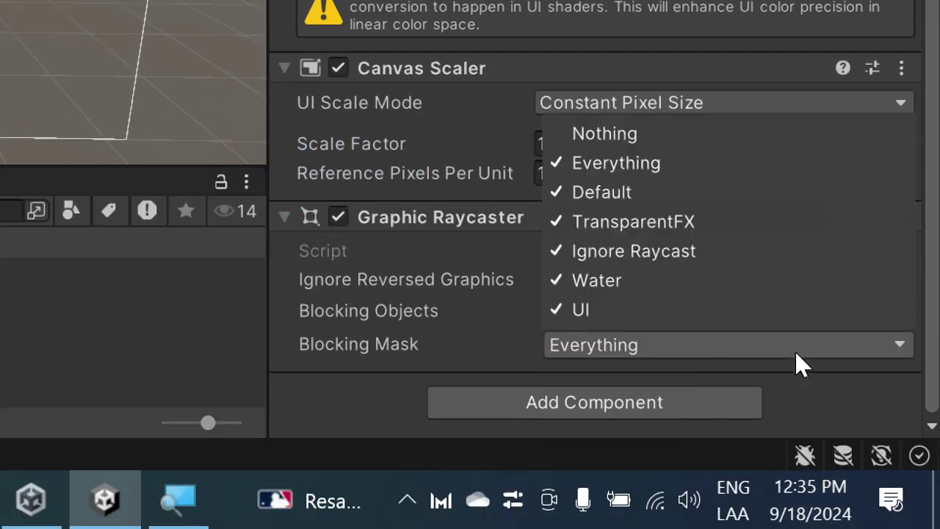
click(453, 347)
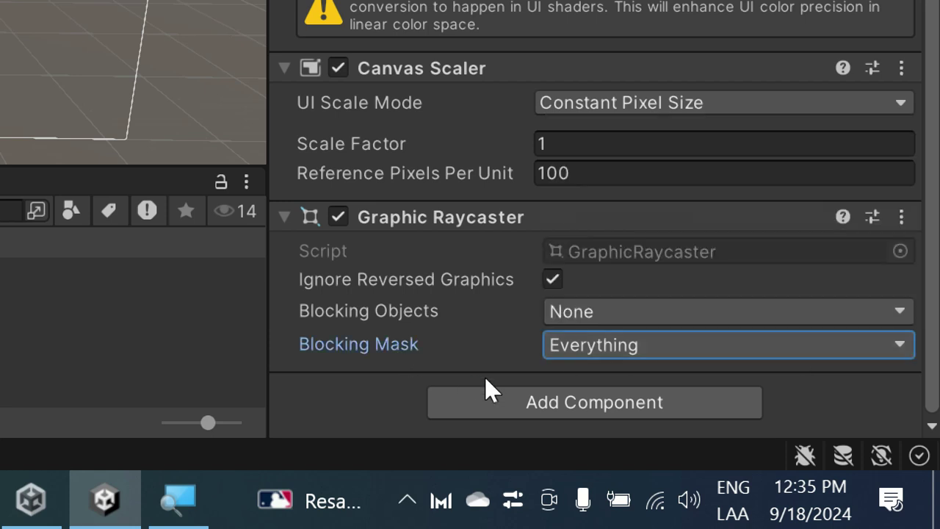
Step: Inspect the Graphic Raycaster properties window, keeping Blocking Objects None and Blocking Mask Everything
click(903, 217)
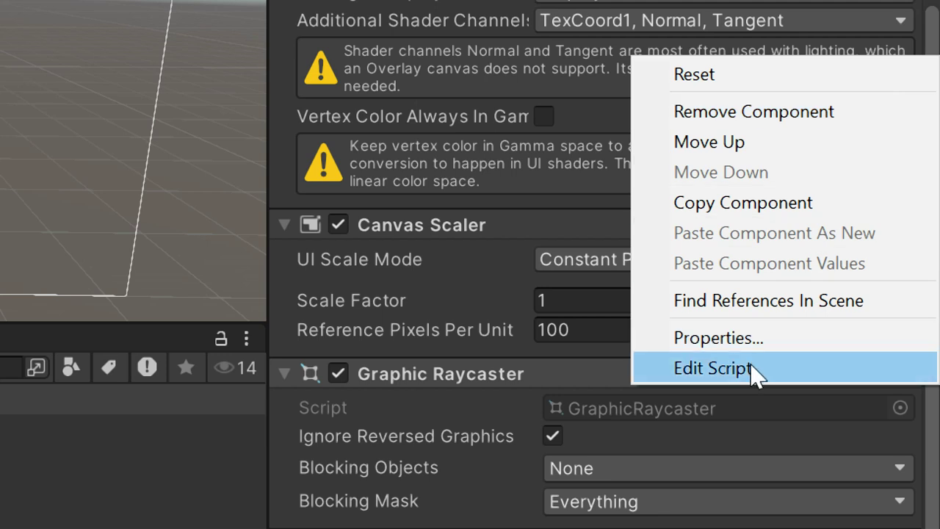
click(764, 191)
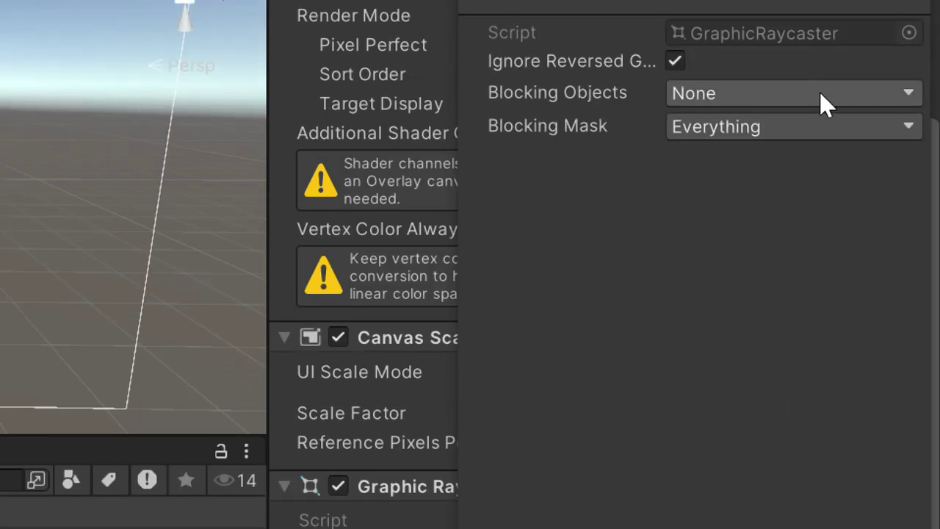
click(821, 94)
click(897, 145)
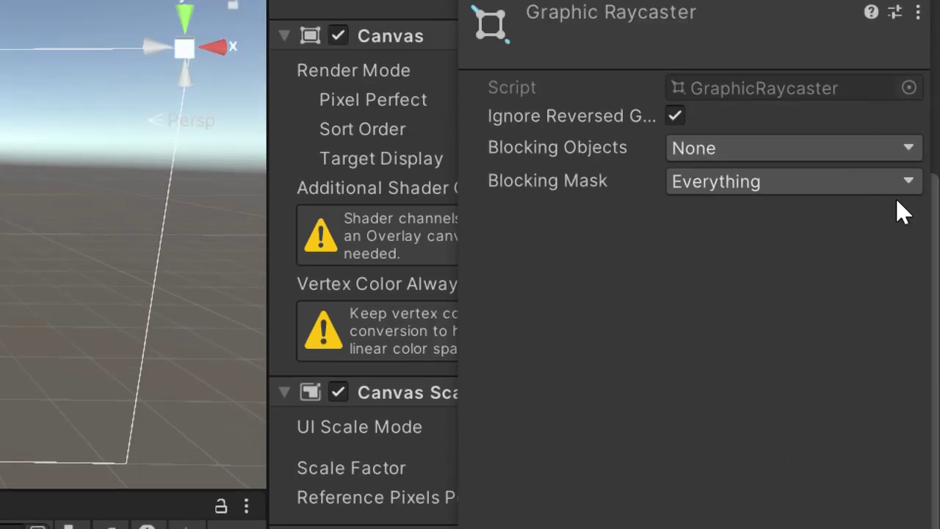
click(898, 183)
click(594, 204)
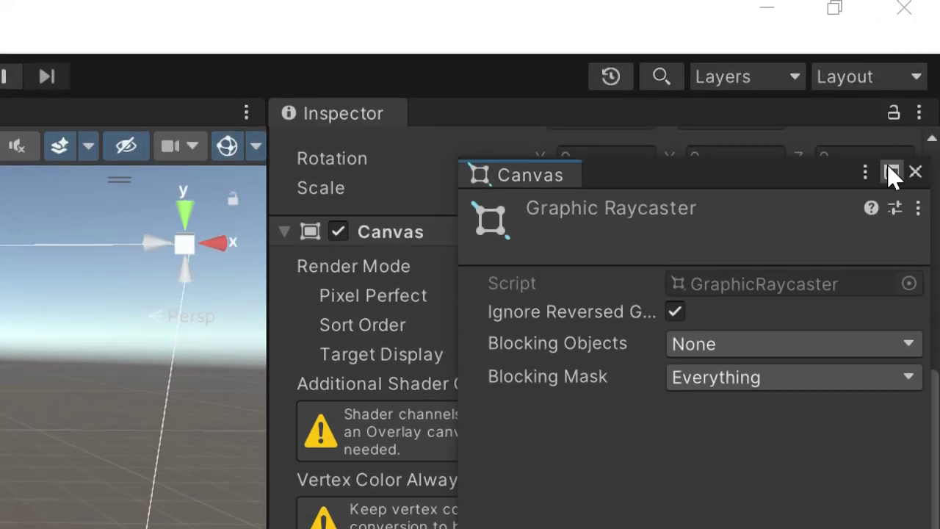
click(916, 172)
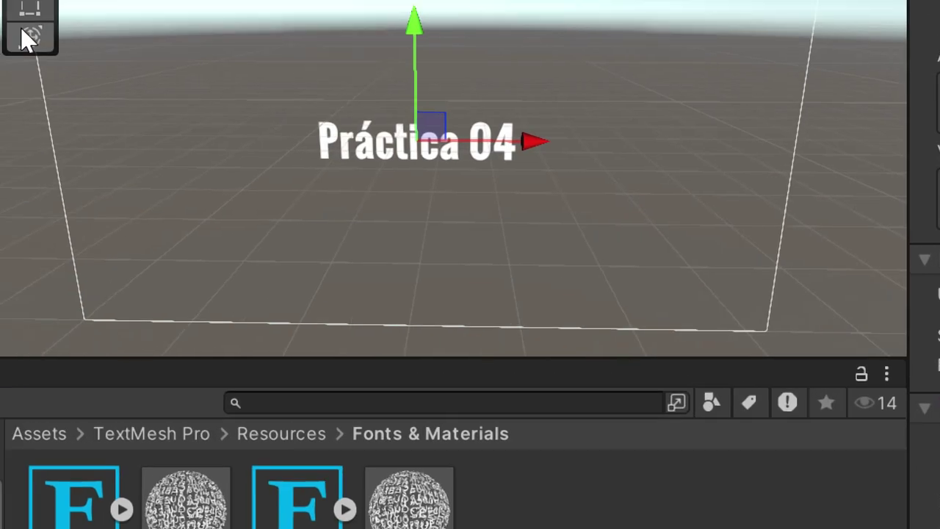
Step: Clear the selection so the Inspector is empty
click(113, 194)
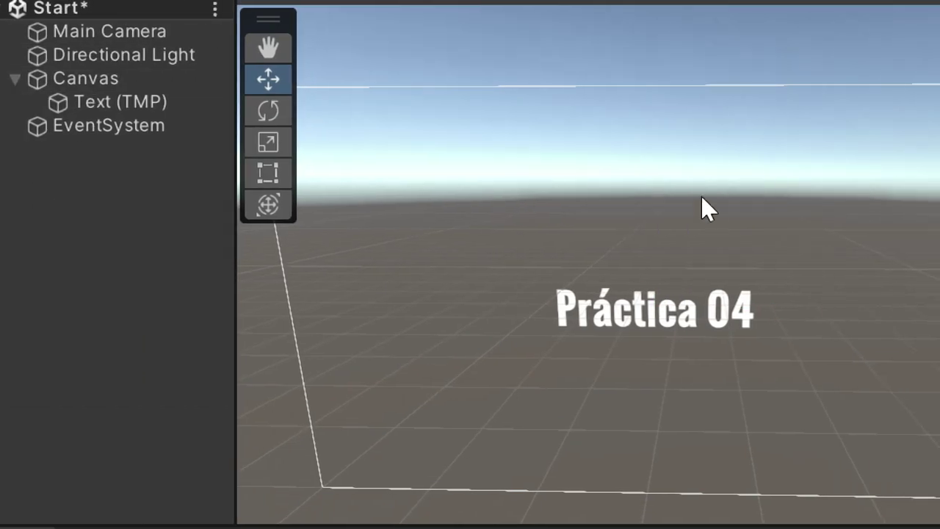
click(701, 194)
click(557, 69)
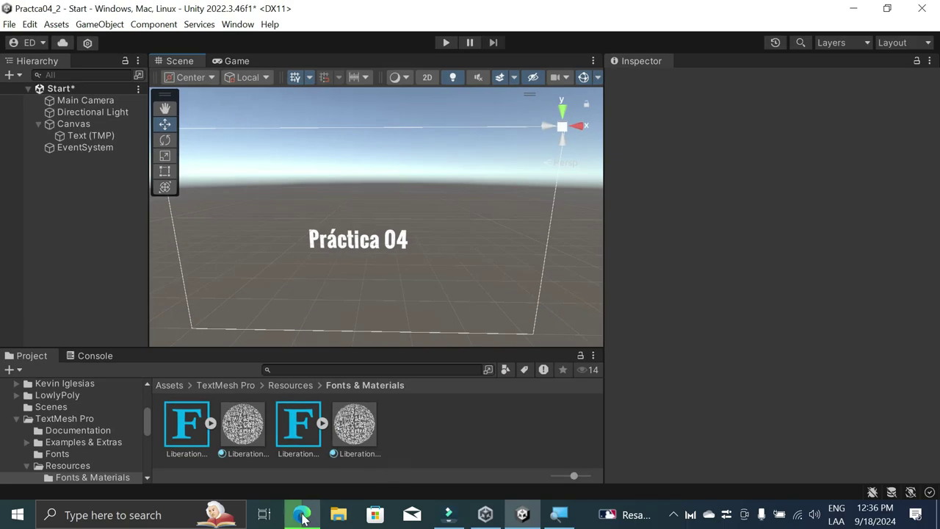
Step: Open the Alpha Coders Valorant Wallpapers page and browse the HD wallpaper listings
click(301, 515)
scroll(477, 257, down, 20)
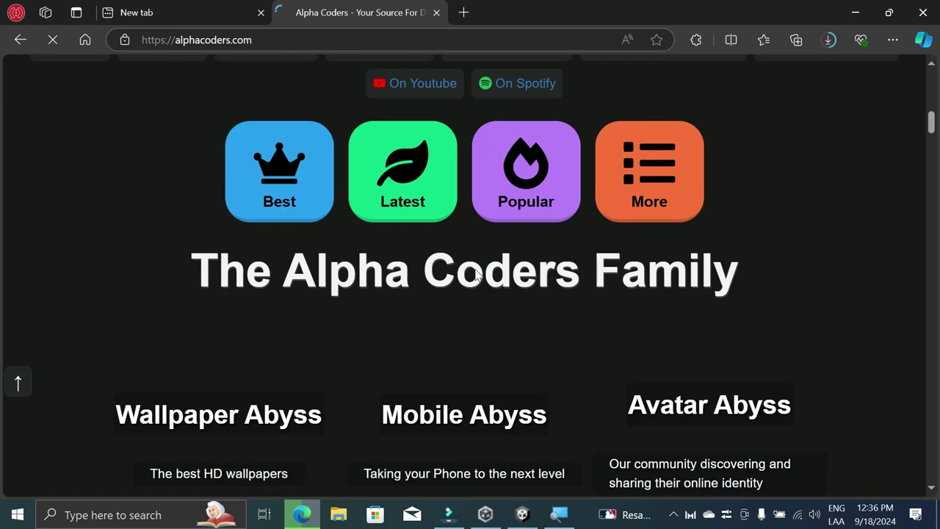
scroll(470, 271, down, 7)
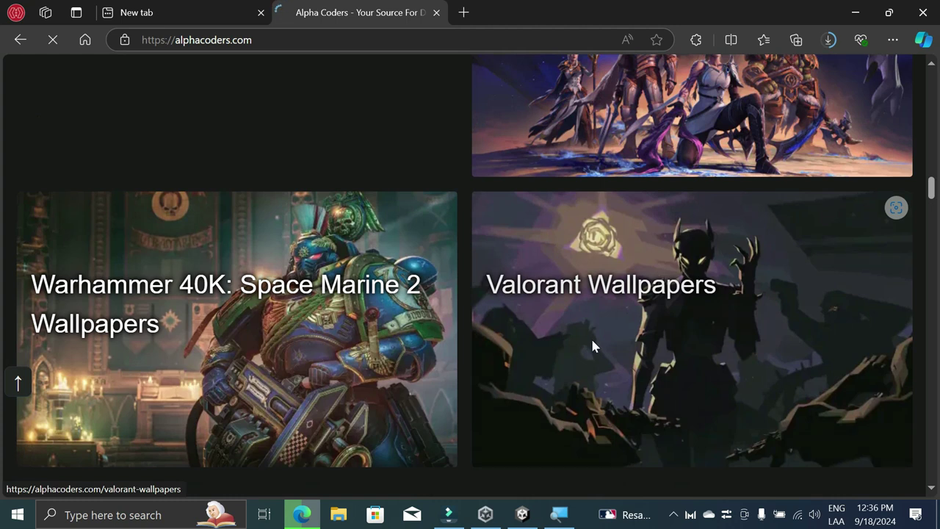
click(594, 347)
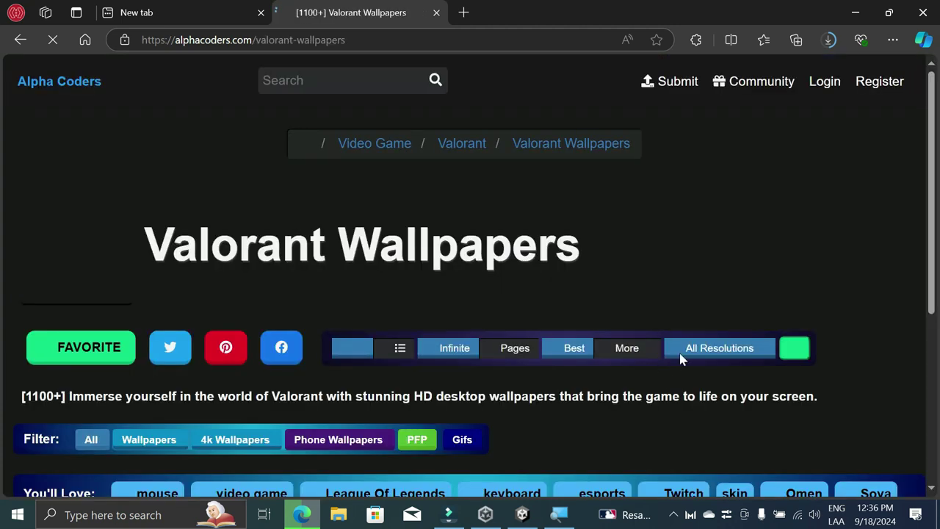
scroll(735, 382, down, 4)
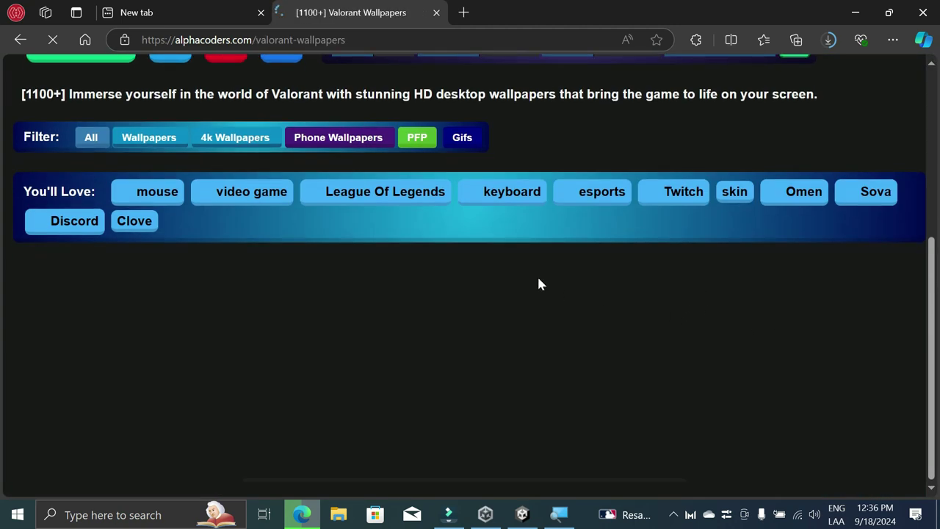
scroll(474, 289, up, 4)
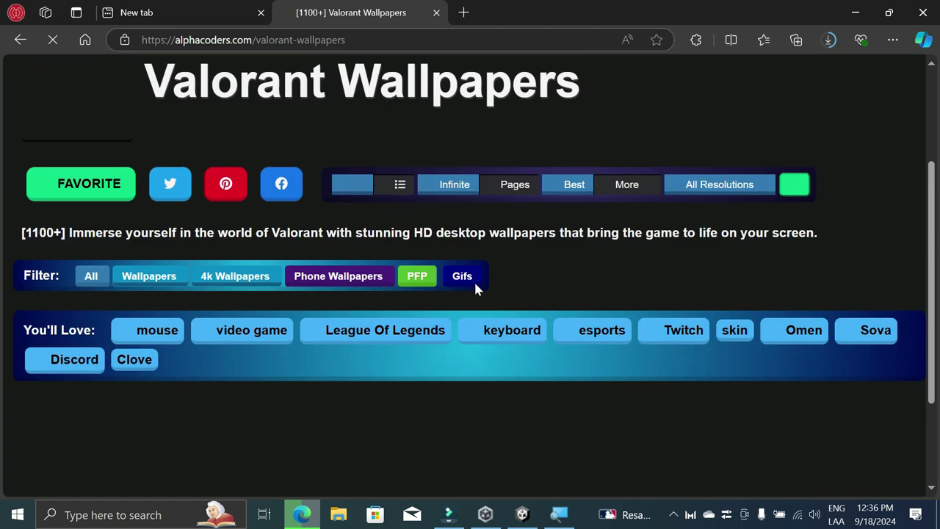
scroll(474, 289, down, 4)
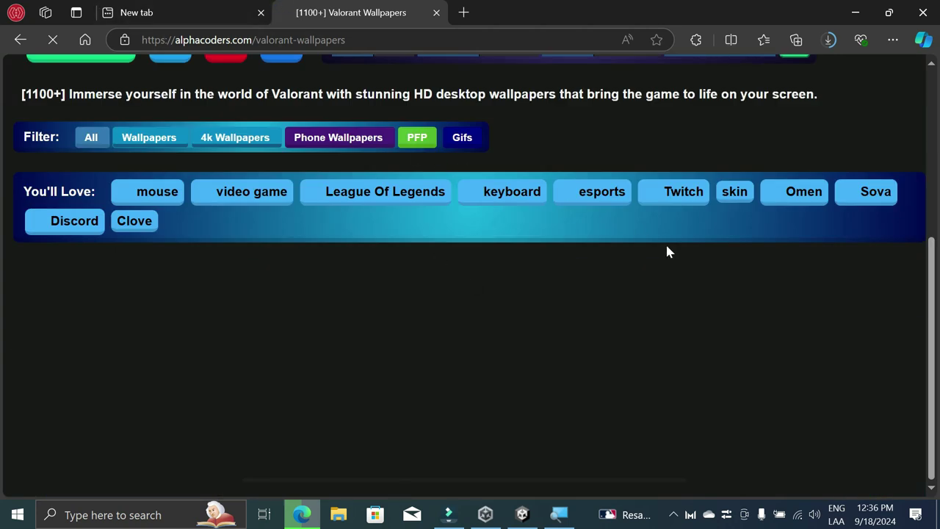
scroll(667, 251, down, 5)
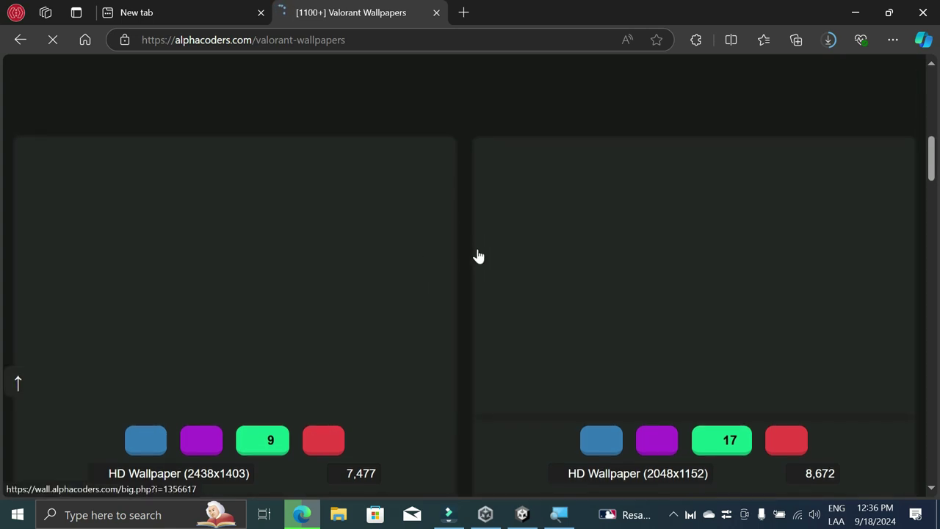
scroll(464, 277, down, 5)
scroll(465, 280, down, 4)
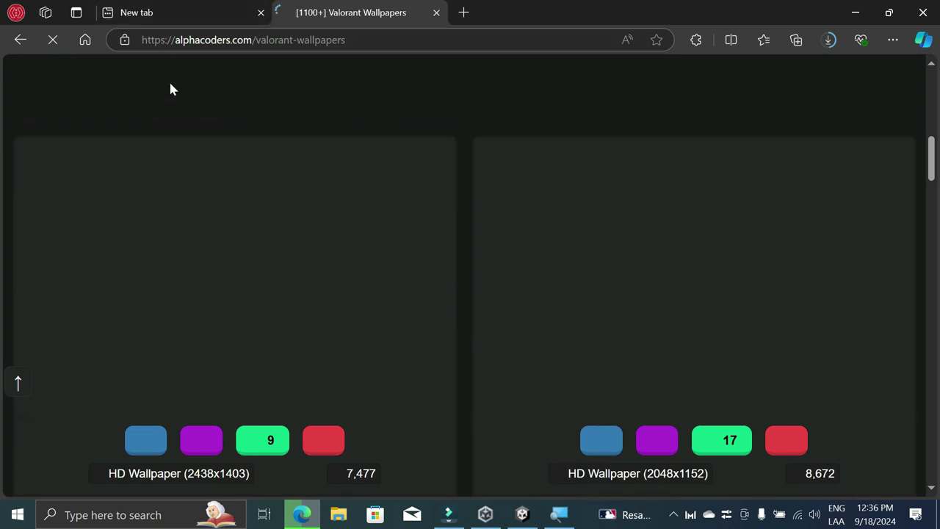
Step: Bring up PowerPoint's Presentación1 and open the green rectangle's context menu
click(673, 514)
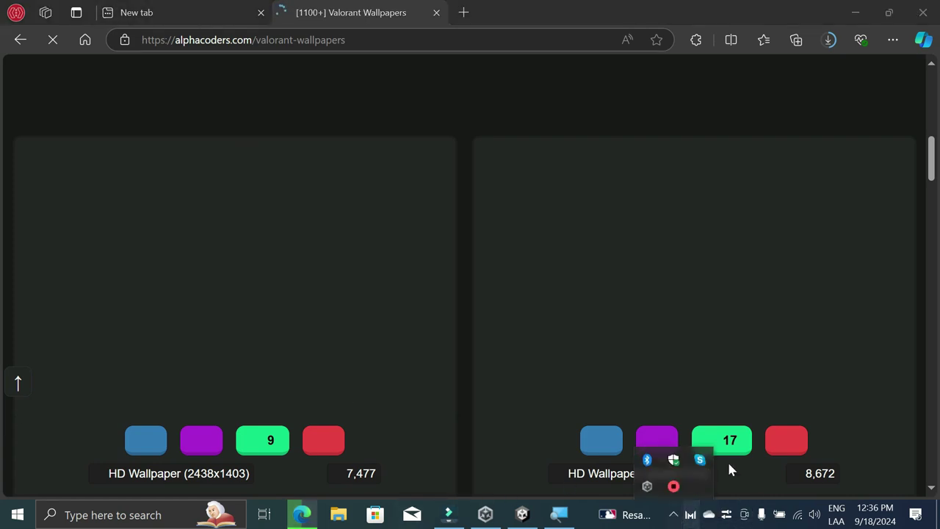
right_click(674, 487)
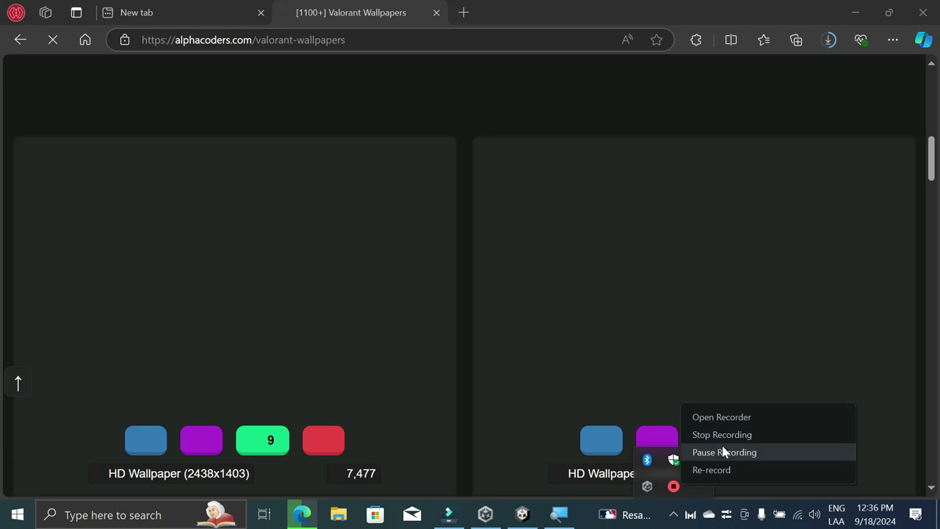
click(723, 452)
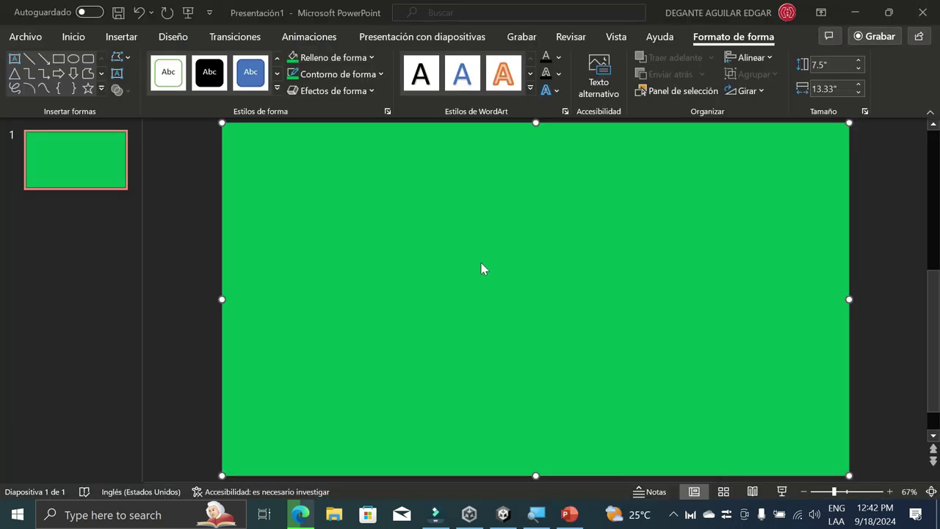
right_click(484, 269)
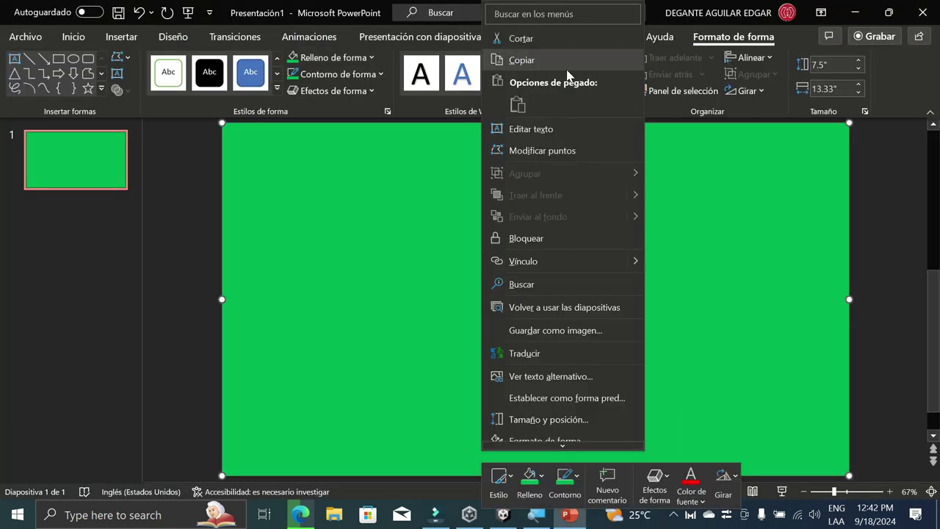
Step: Save the green rectangle as picture 'imagen1' in Downloads, then minimize PowerPoint
click(580, 332)
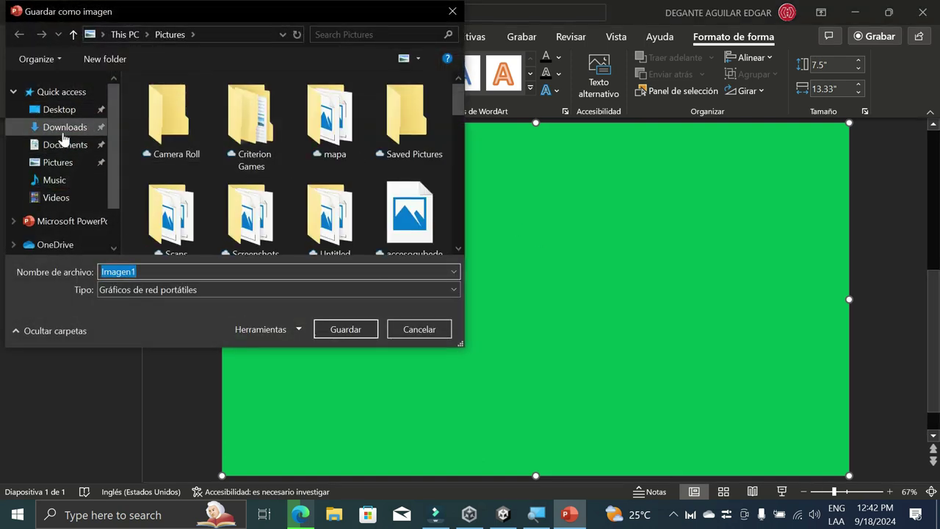
click(63, 134)
click(242, 272)
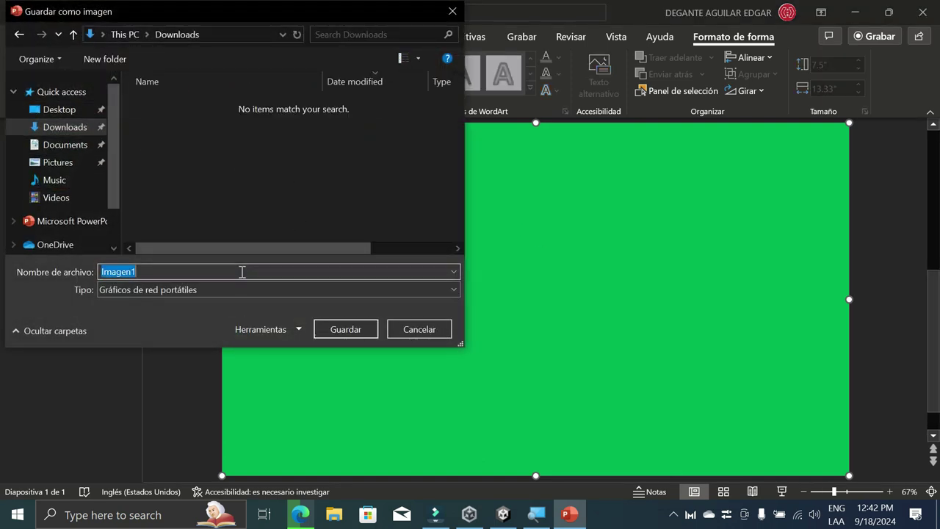
text(imagen1)
key(Return)
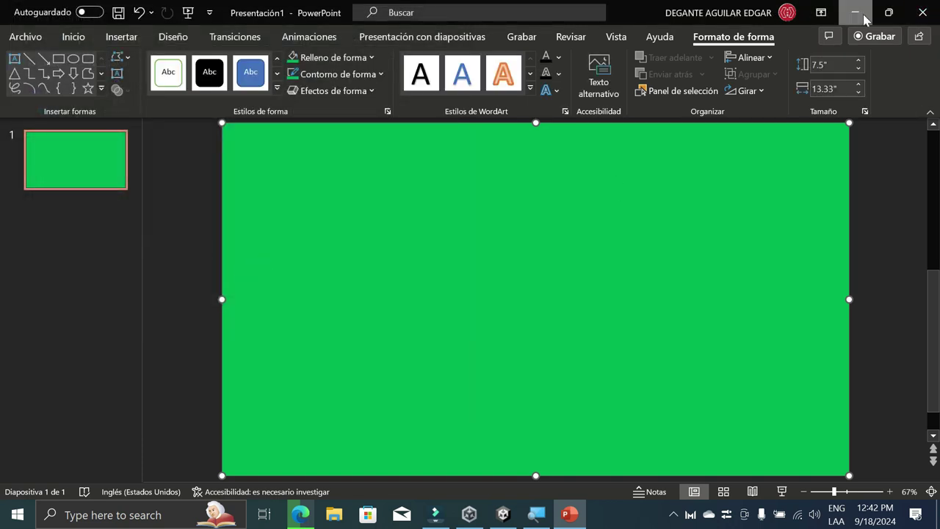
click(856, 11)
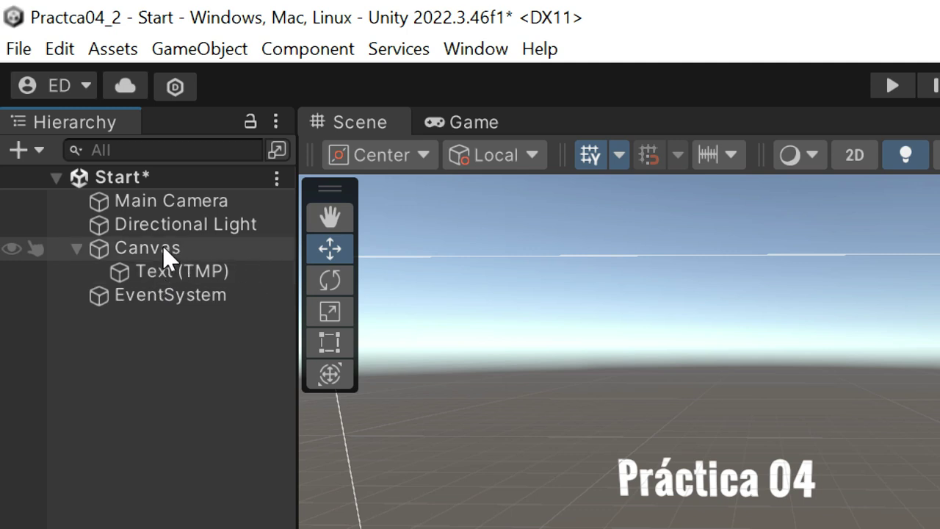
Step: Save the Start scene with Ctrl+S and add a new UI Image under the Canvas
click(123, 183)
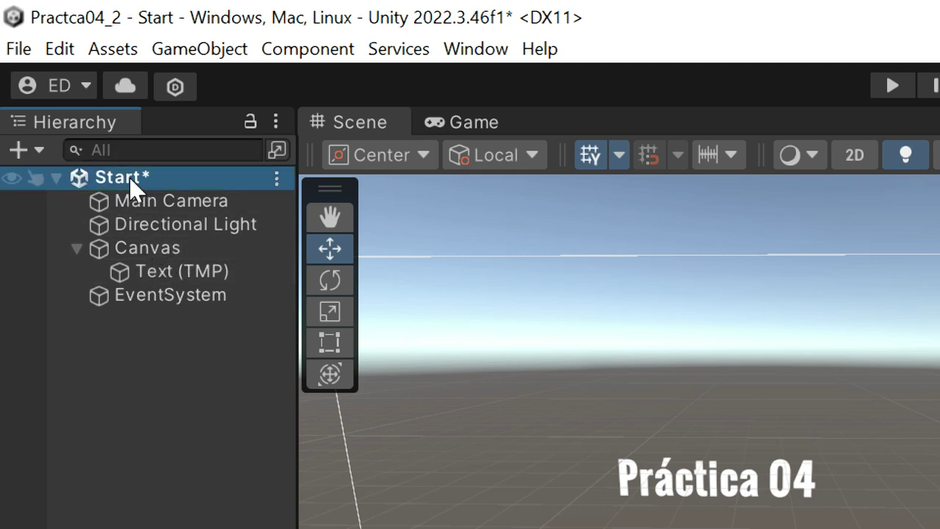
key(ctrl+s)
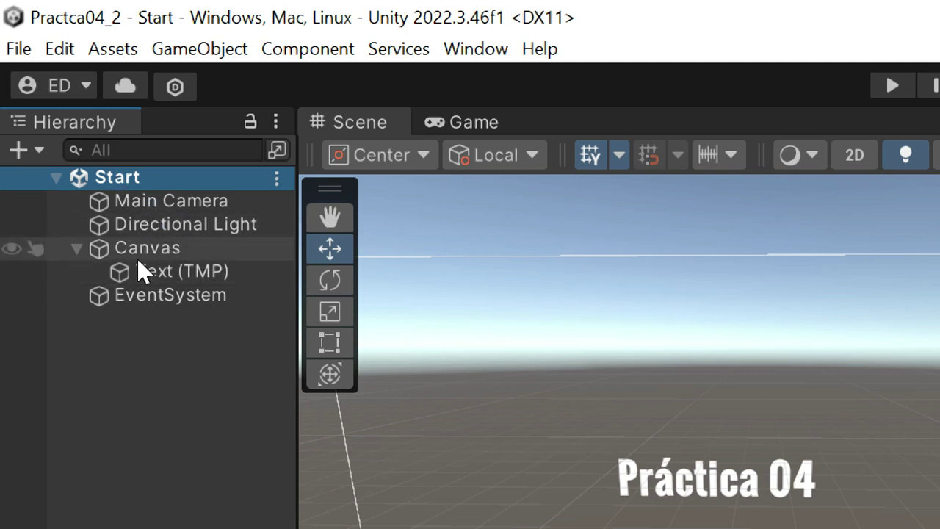
click(153, 247)
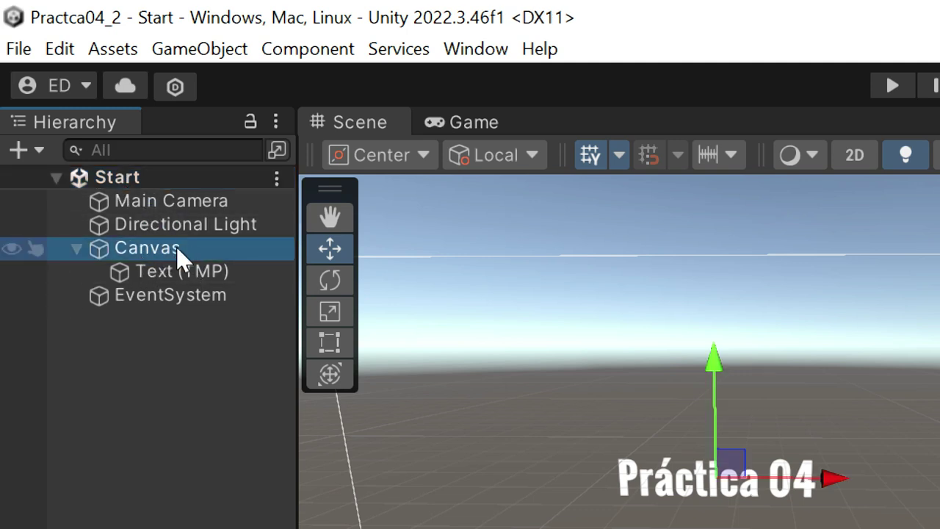
right_click(159, 250)
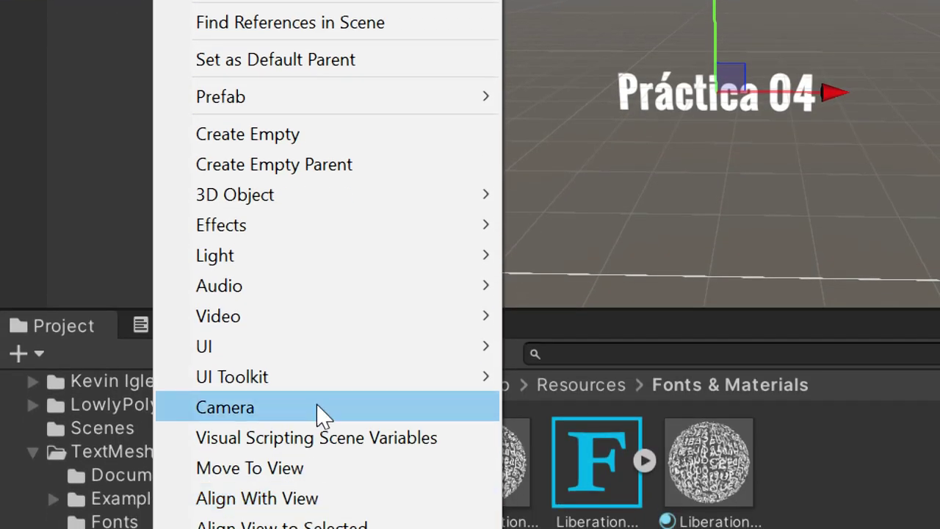
mouse_move(330, 441)
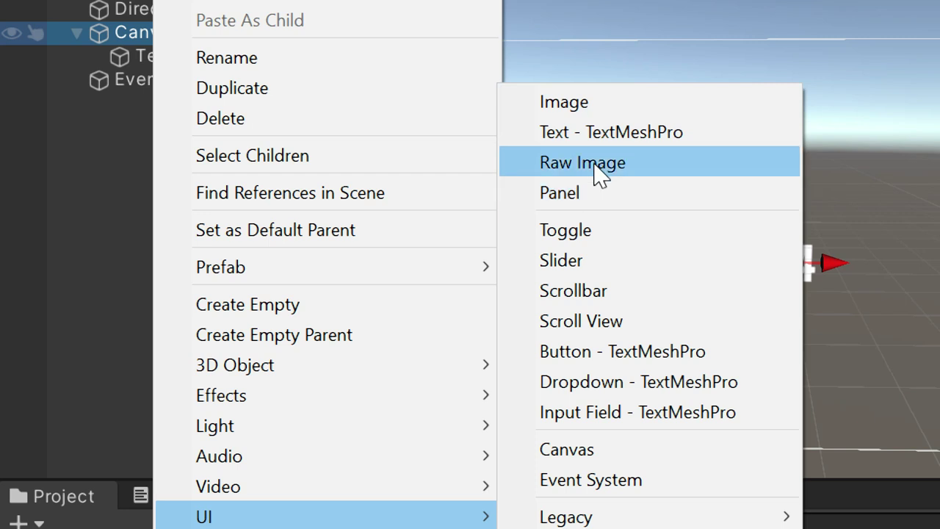
click(613, 102)
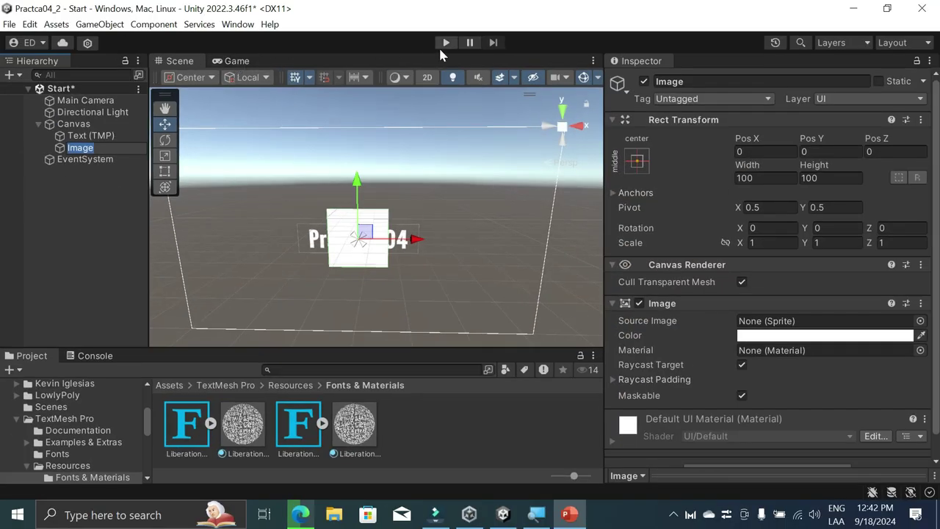
click(446, 42)
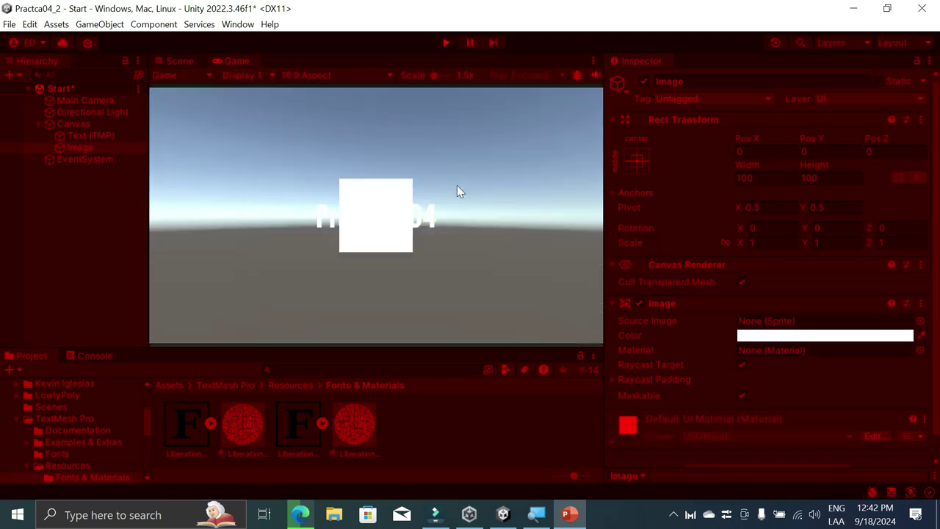
click(444, 42)
click(85, 148)
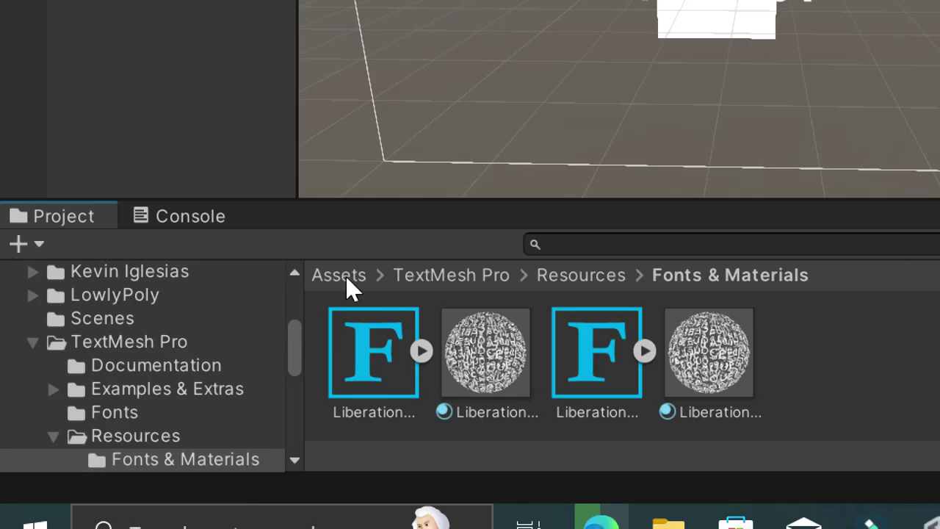
Step: Go up to the root Assets folder in the Project window to see Tree9 and New Terrain
click(346, 276)
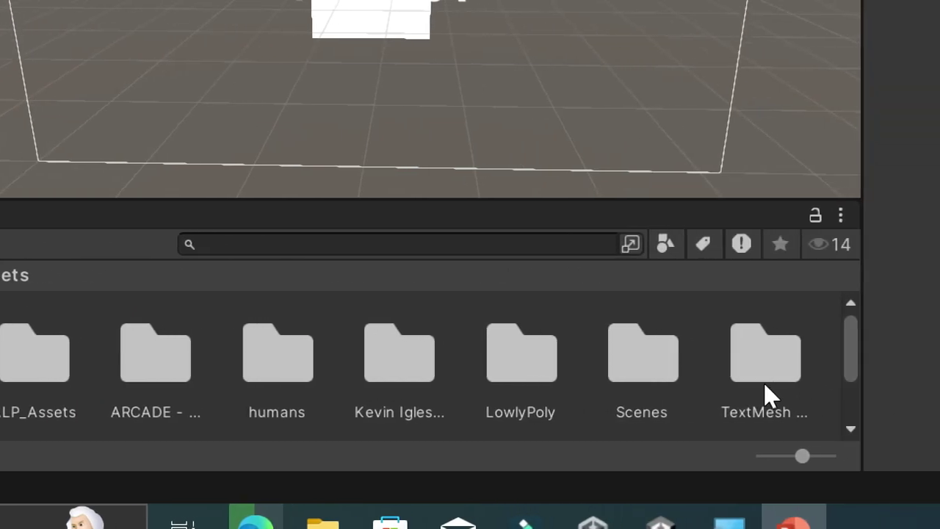
scroll(764, 382, down, 3)
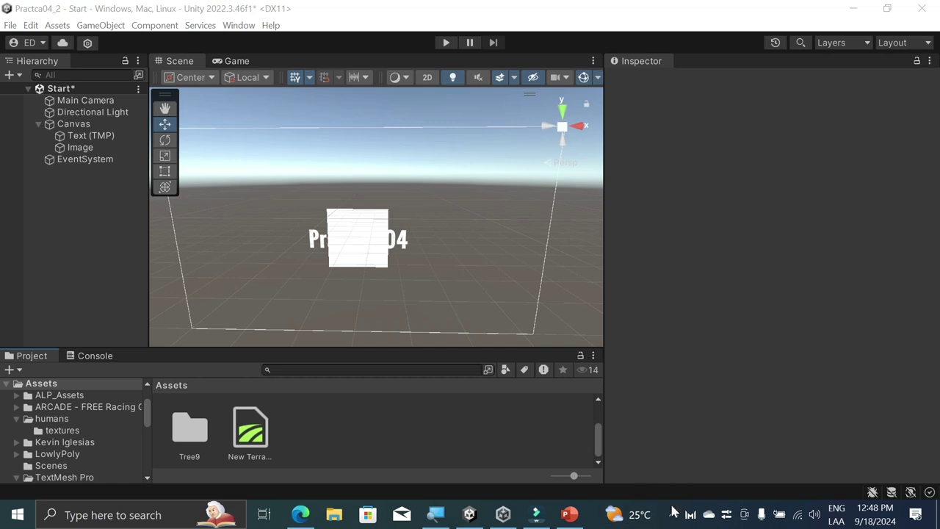
click(676, 515)
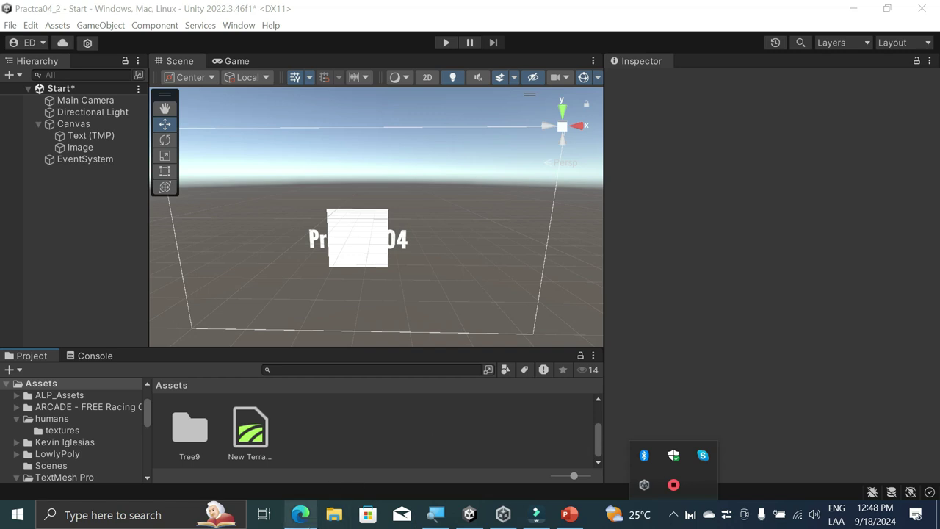
click(330, 437)
scroll(231, 426, up, 3)
scroll(400, 444, down, 5)
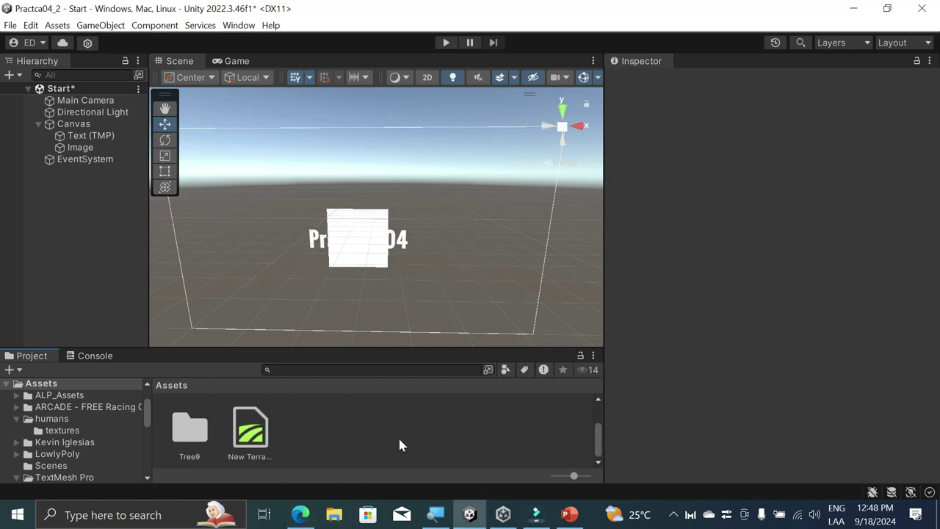
Step: Drag imagen1 from the Downloads folder into Unity's Assets panel to import it
click(334, 514)
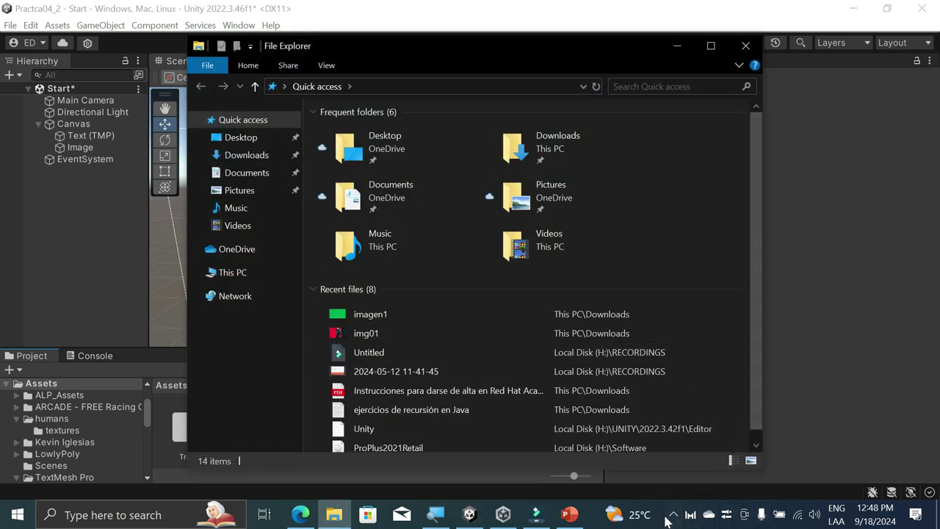
click(672, 514)
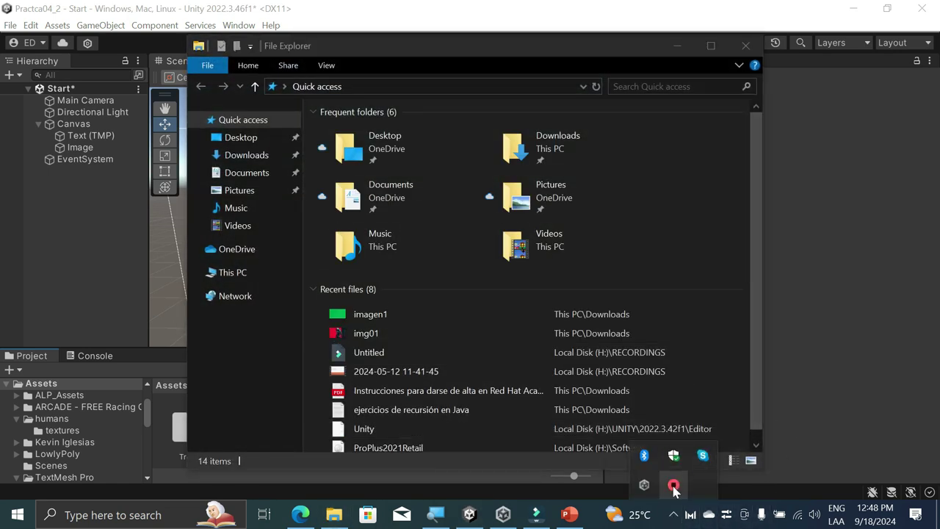
right_click(674, 487)
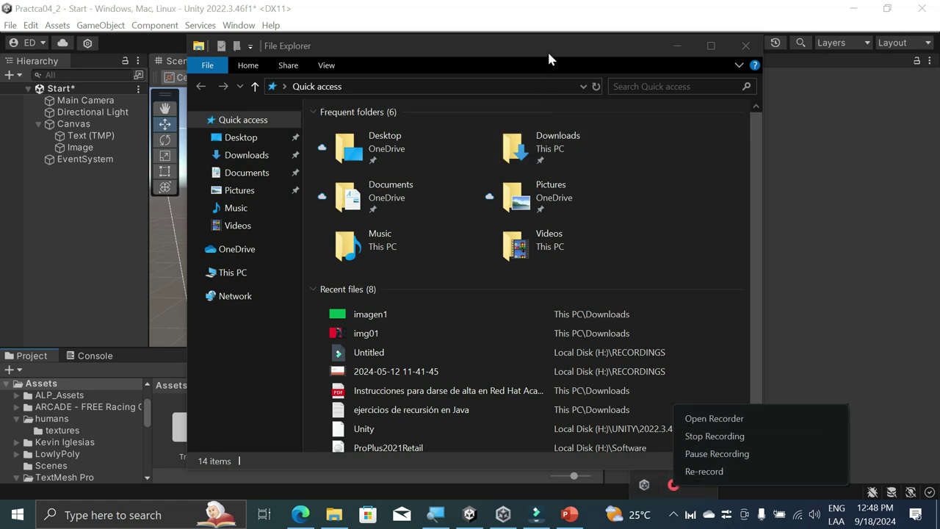
click(247, 155)
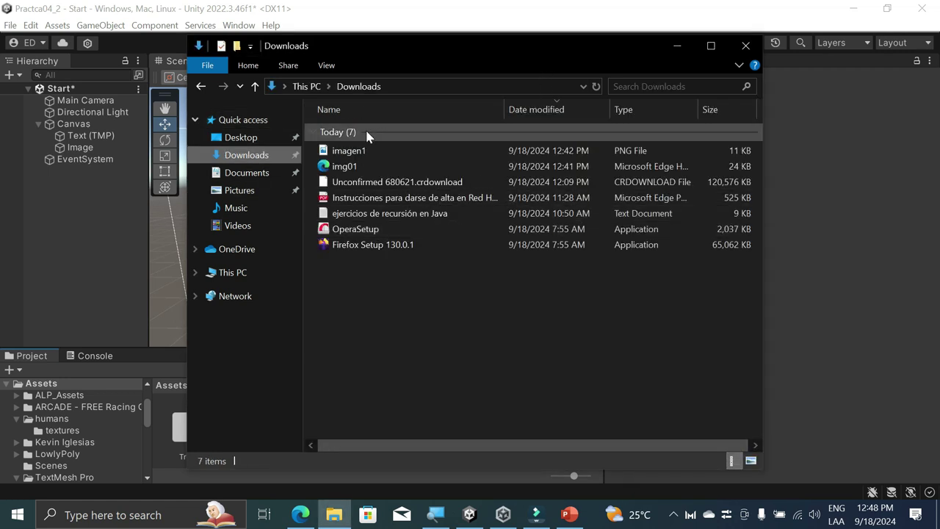
drag(339, 151, 425, 450)
drag(577, 35, 749, 17)
drag(533, 132, 300, 428)
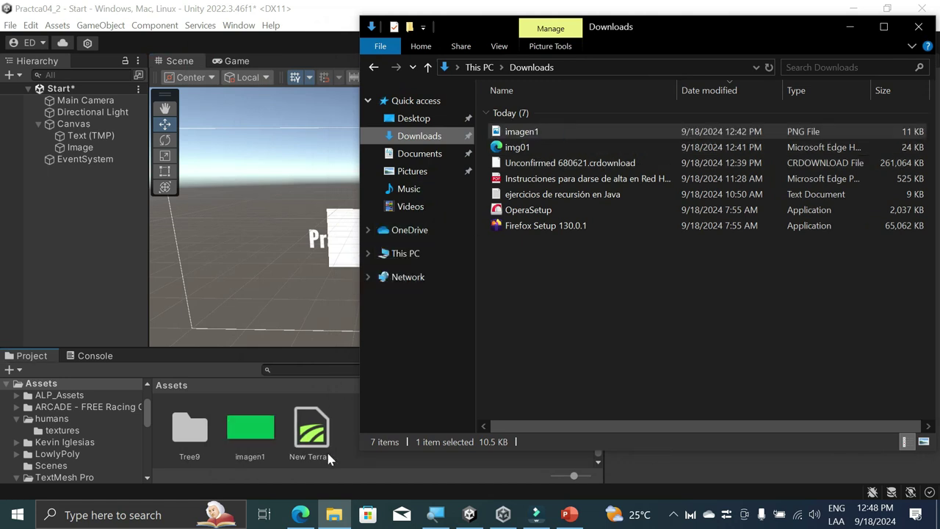
click(360, 455)
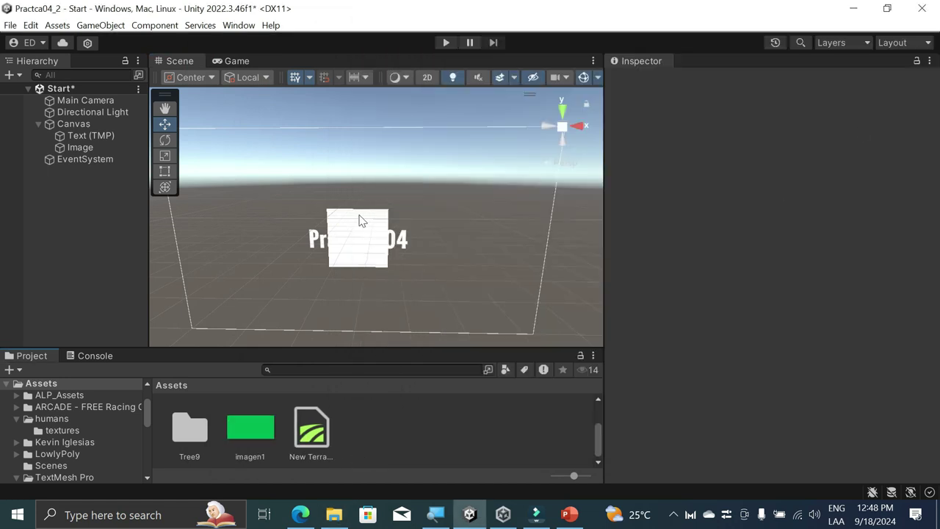
Step: Select the Image object under the Canvas
click(360, 220)
click(350, 220)
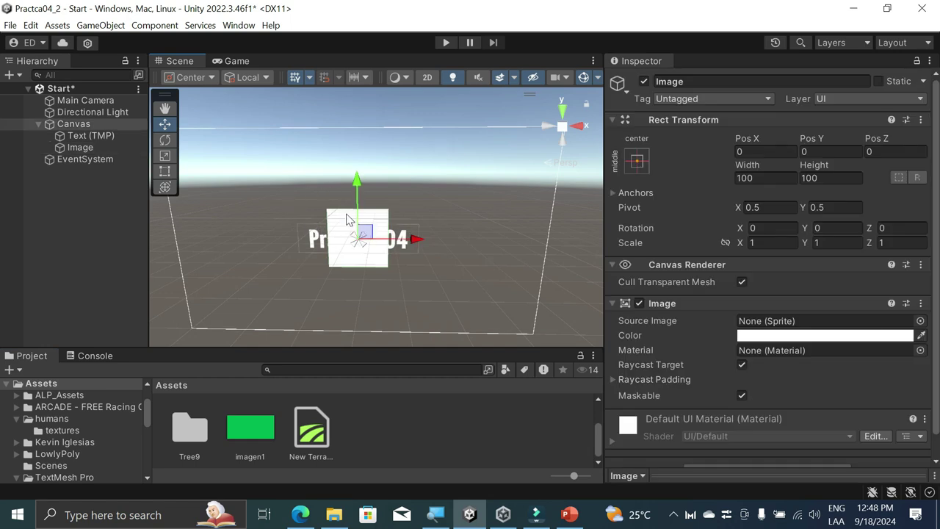
click(79, 148)
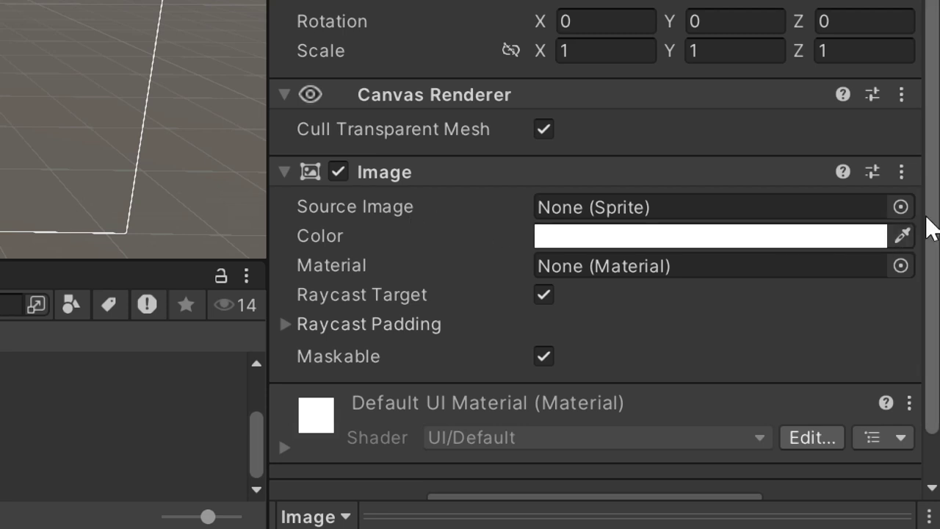
Step: Check the Source Image picker, find no imagen1 sprite, then select the imagen1 asset
click(905, 209)
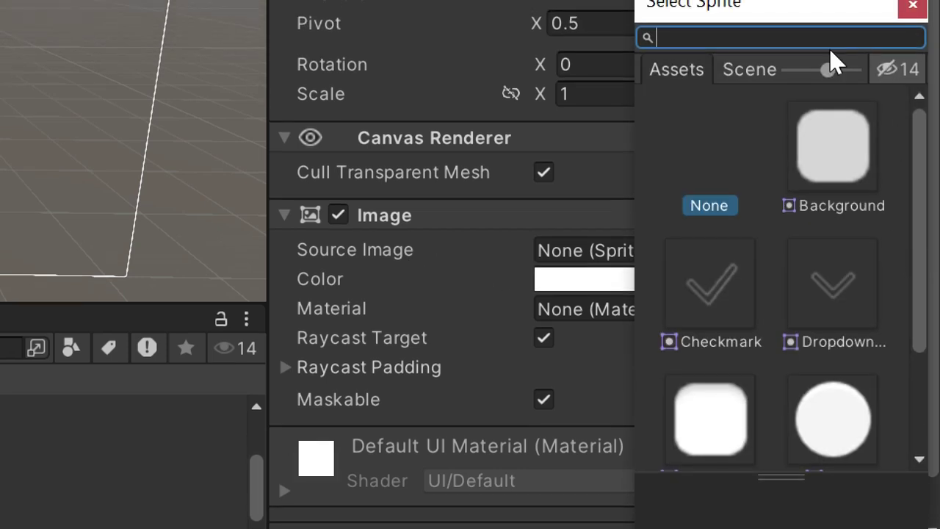
key(Escape)
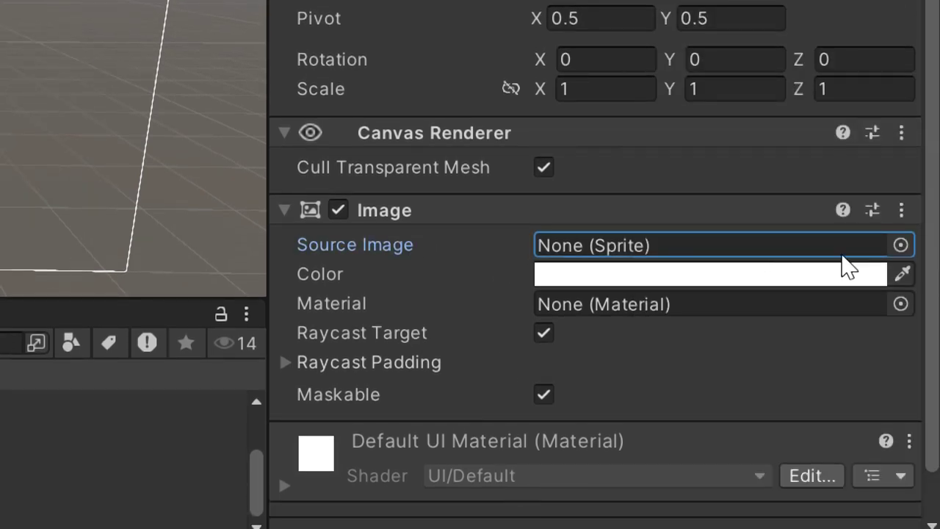
click(901, 279)
scroll(793, 397, down, 3)
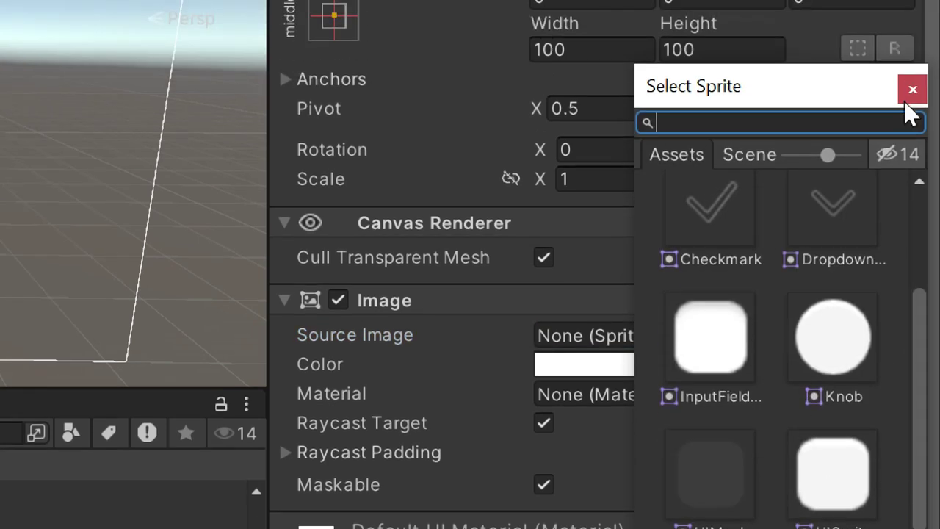
click(908, 94)
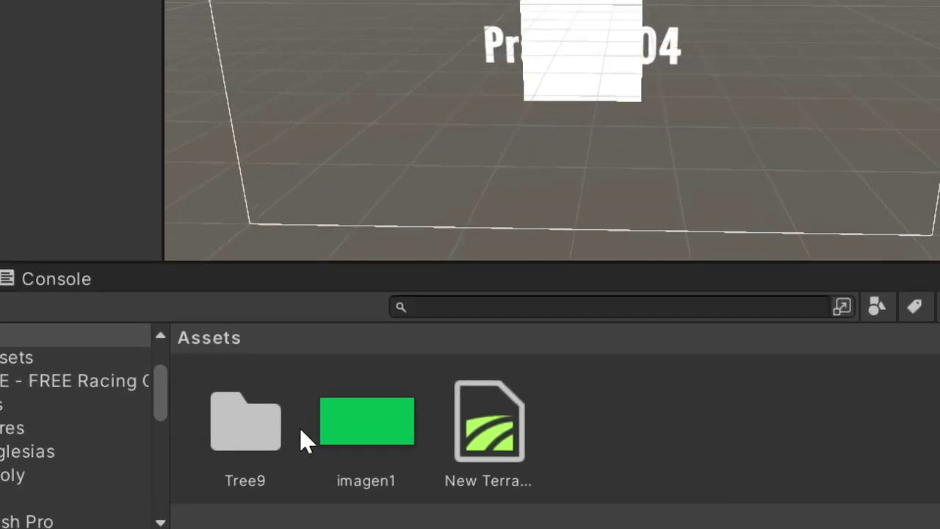
click(358, 430)
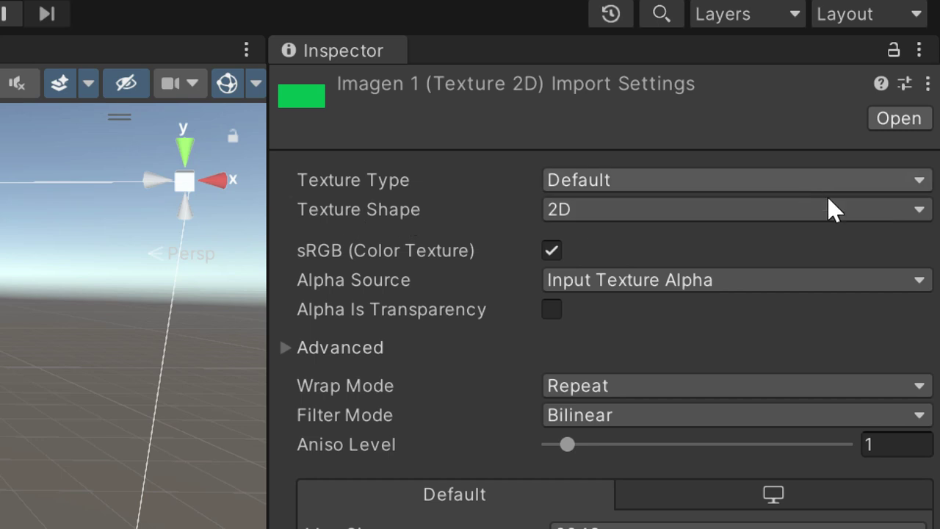
Step: Keep imagen1's Texture Shape at 2D and set its Texture Type to Sprite (2D and UI)
click(603, 211)
click(838, 252)
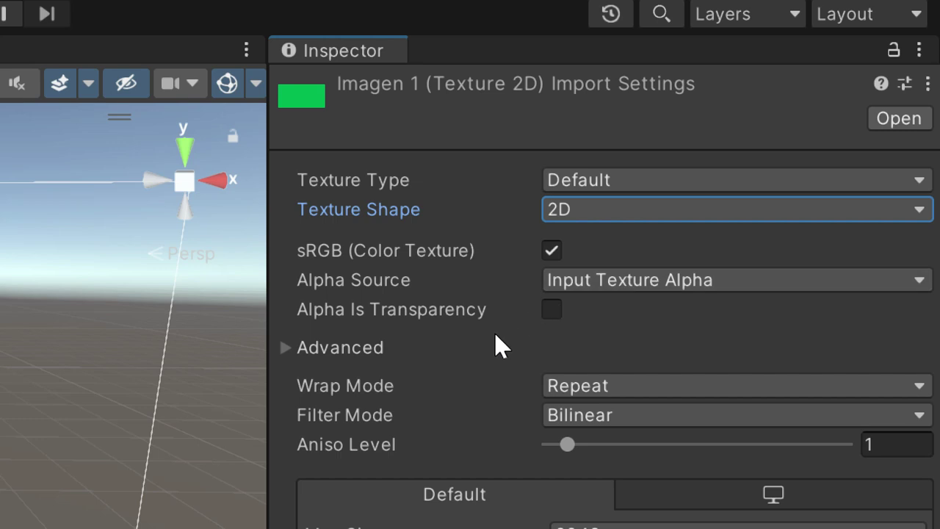
click(462, 349)
scroll(494, 375, down, 2)
scroll(502, 265, up, 2)
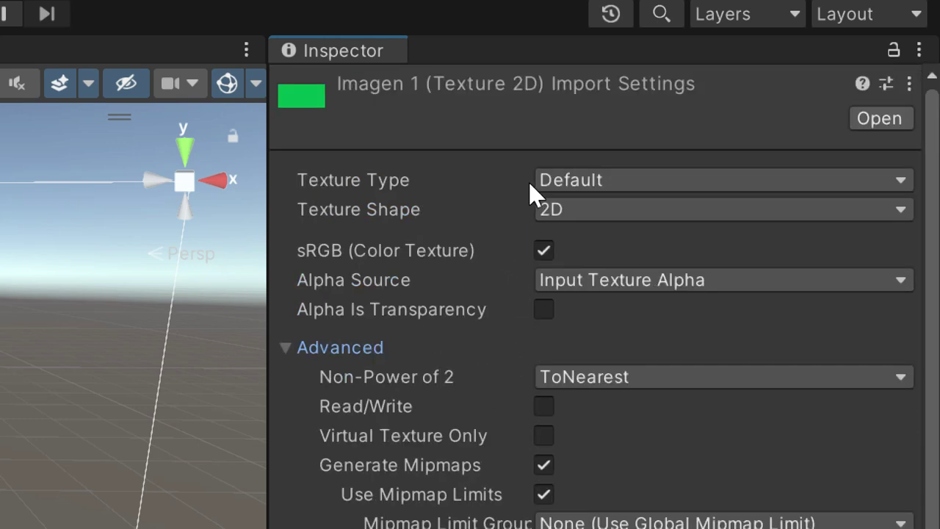
click(900, 180)
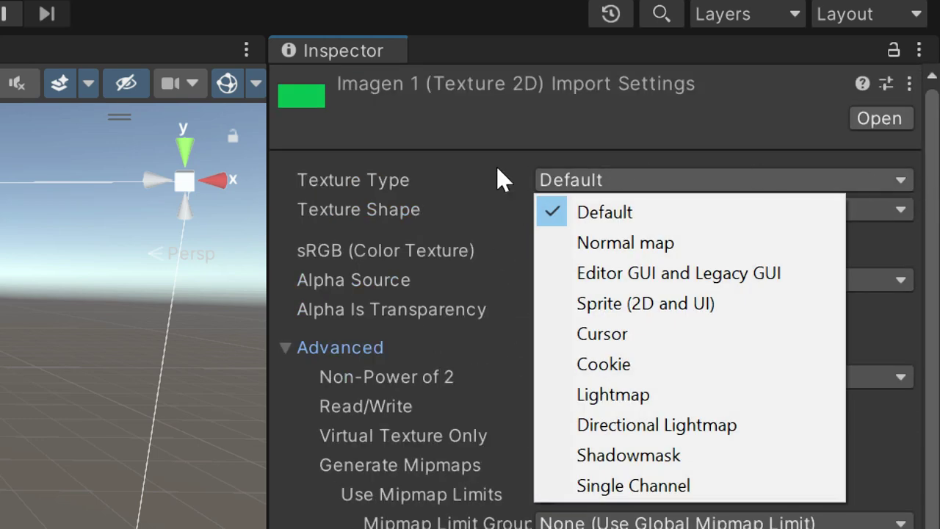
click(375, 179)
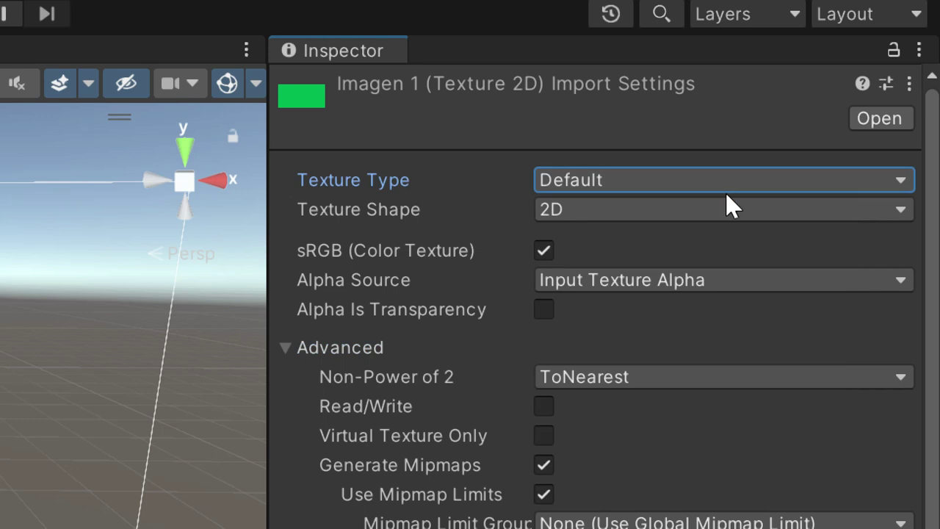
click(835, 180)
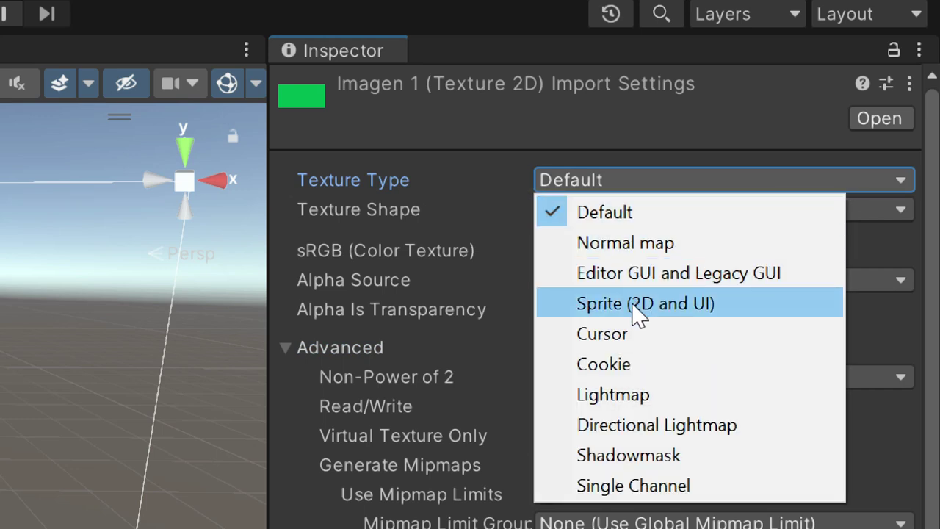
click(709, 304)
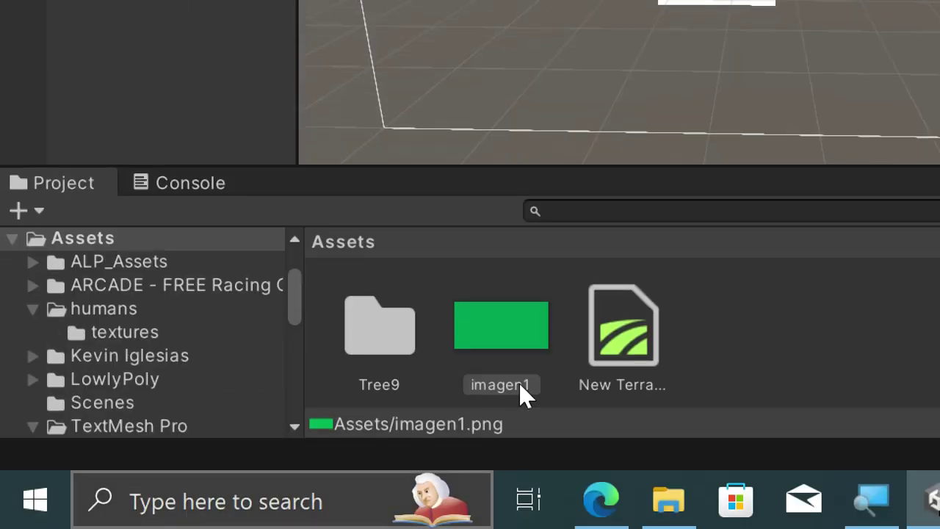
Step: Reselect imagen1, settle on Texture Type Sprite (2D and UI), and apply the import settings
click(514, 312)
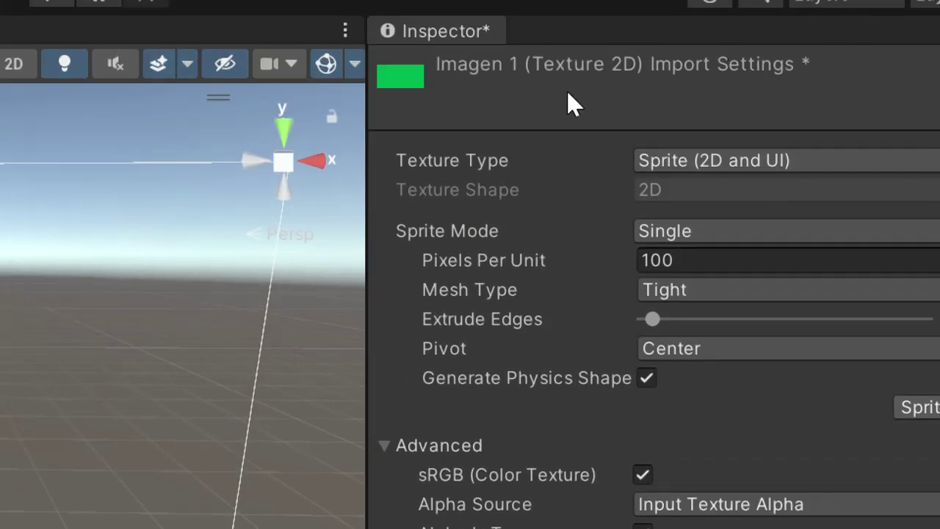
click(432, 169)
click(765, 163)
click(615, 194)
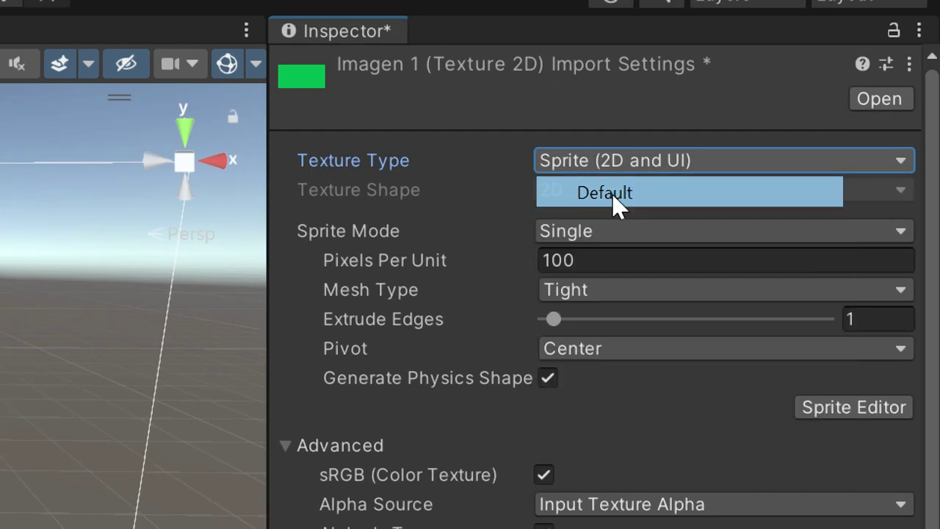
click(691, 162)
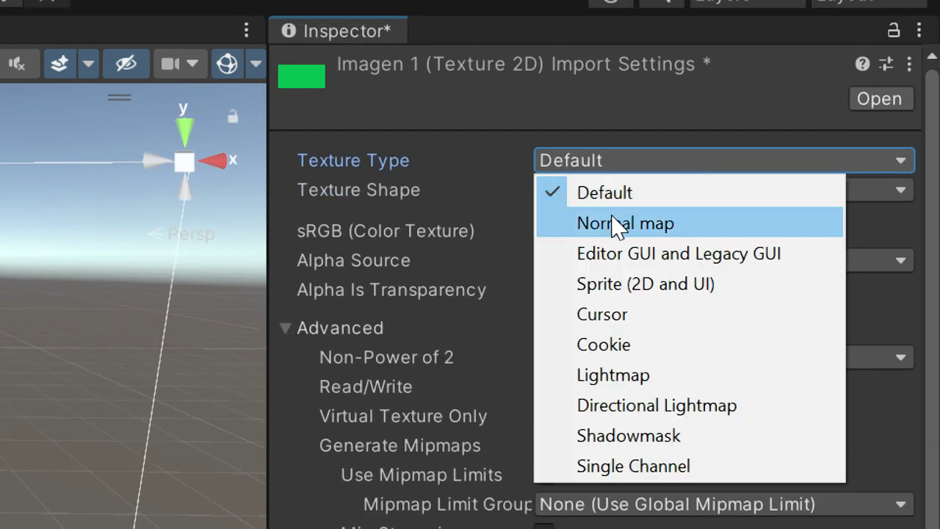
click(710, 294)
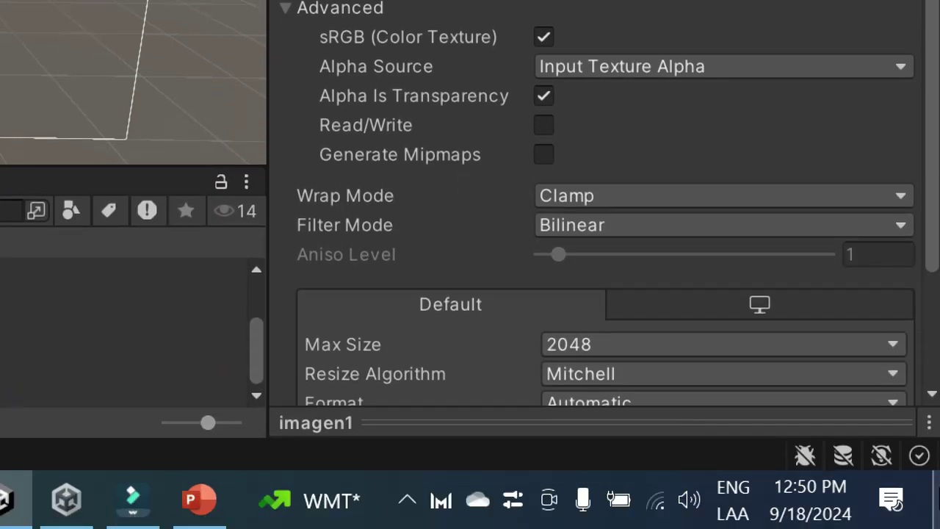
drag(936, 191, 928, 387)
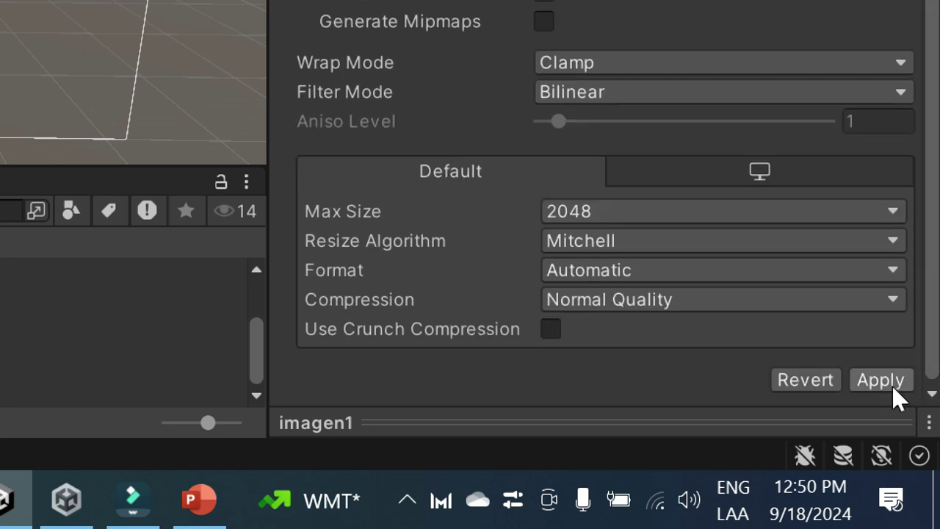
click(895, 378)
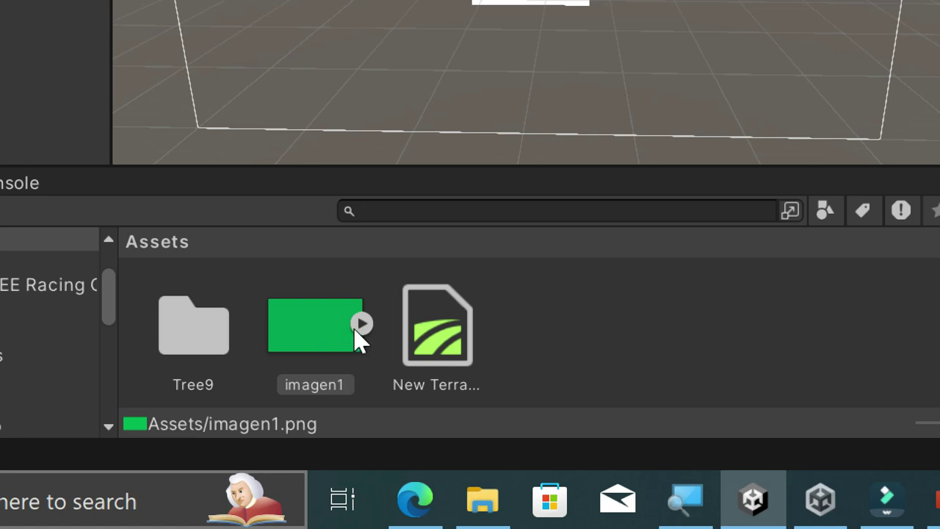
Step: Expand imagen1 to reveal its sprite sub-asset
click(360, 324)
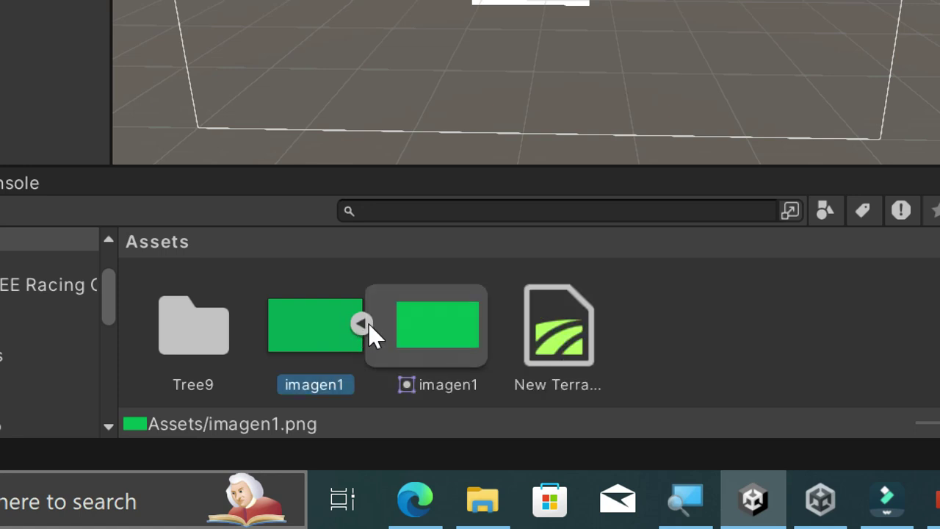
click(460, 355)
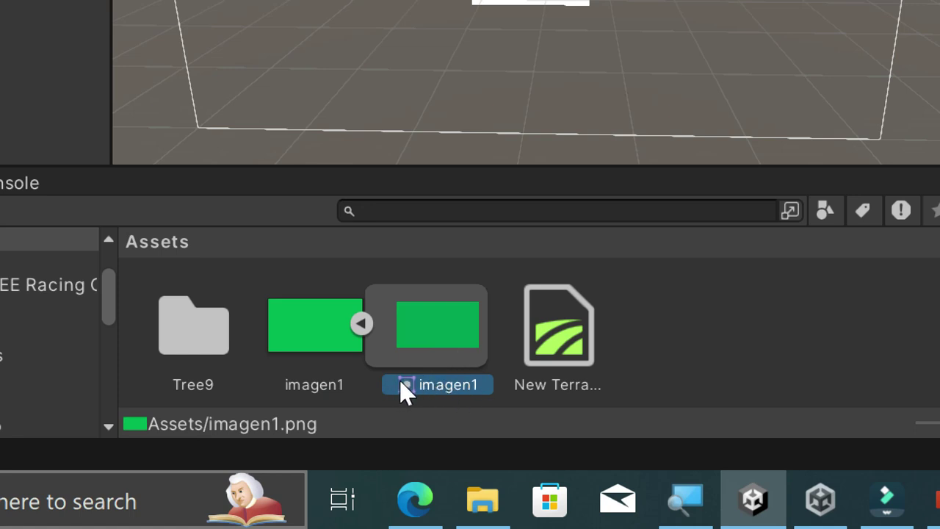
drag(412, 372, 537, 0)
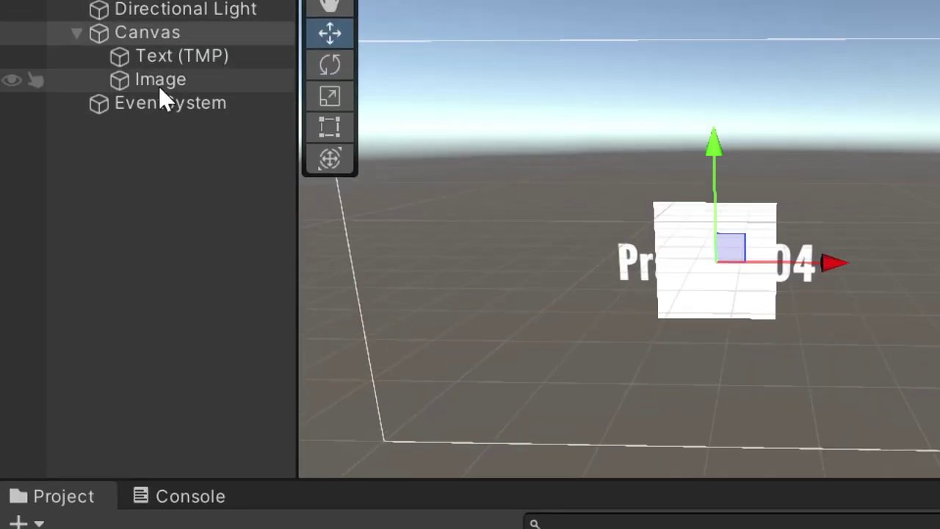
Step: Pick the imagen1 sprite as the Image's Source Image
click(161, 89)
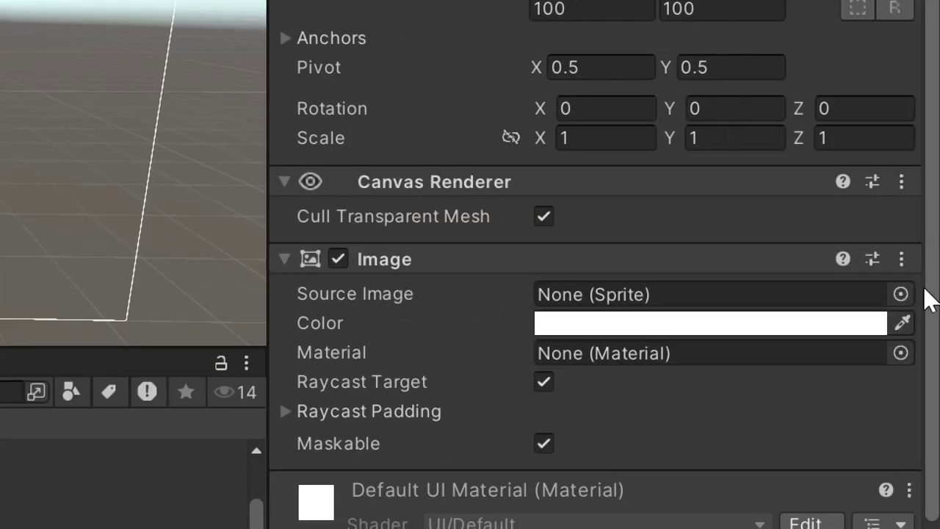
click(899, 295)
click(834, 195)
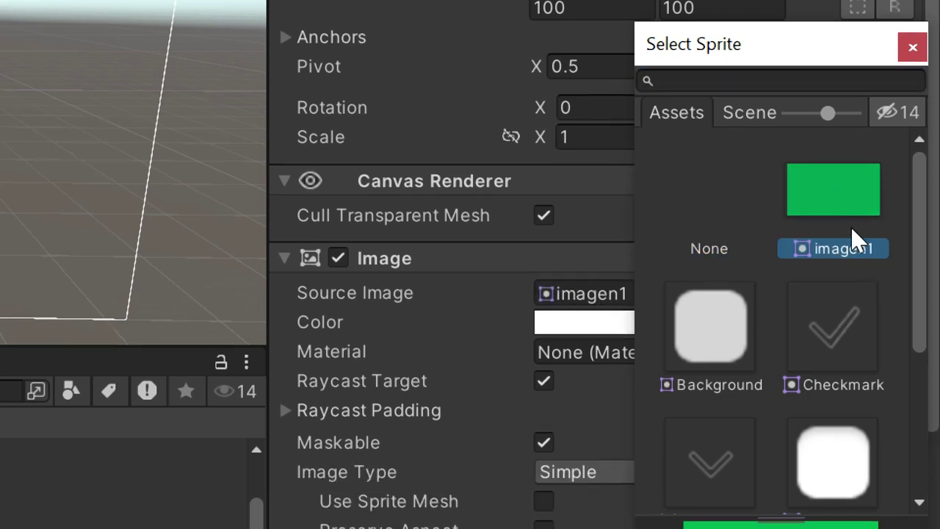
double_click(835, 186)
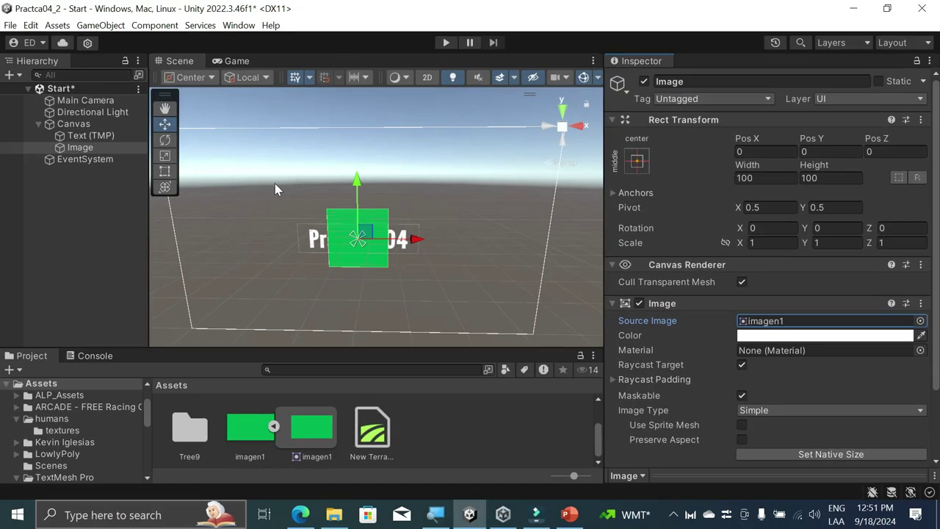
click(496, 453)
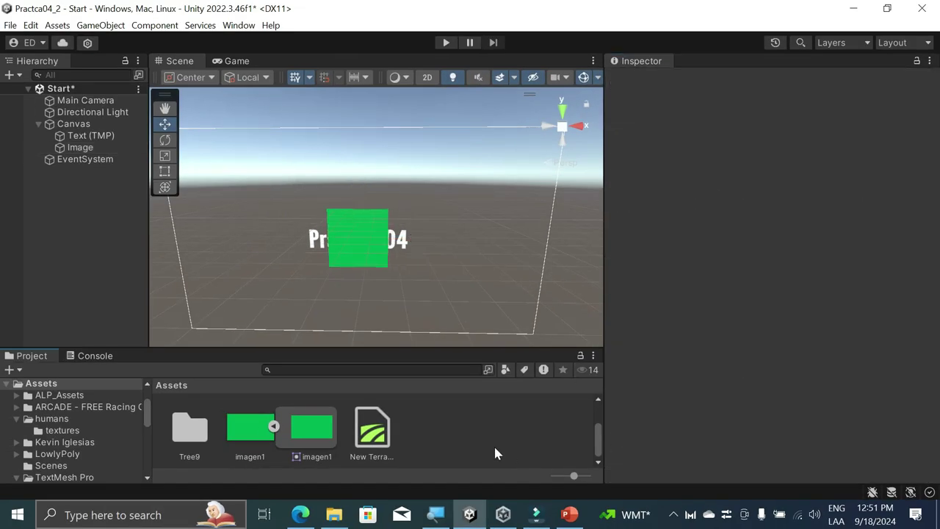
Step: Drop the imagen1 sprite into the scene, then undo to remove the extra object
click(313, 429)
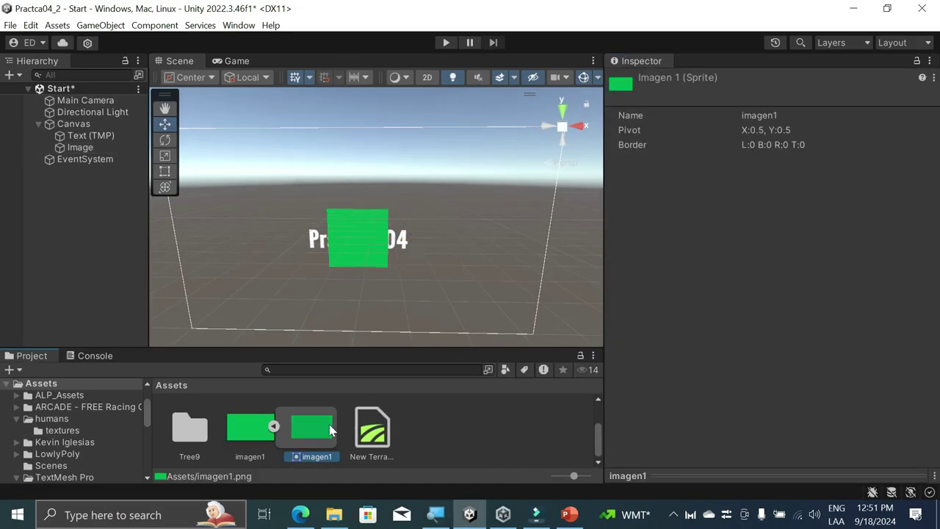
drag(308, 443, 409, 274)
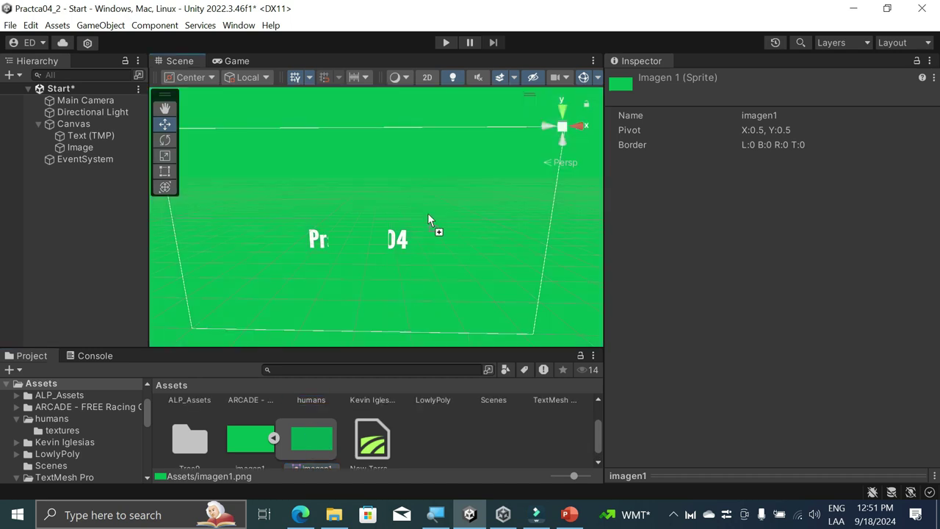
drag(429, 218, 429, 219)
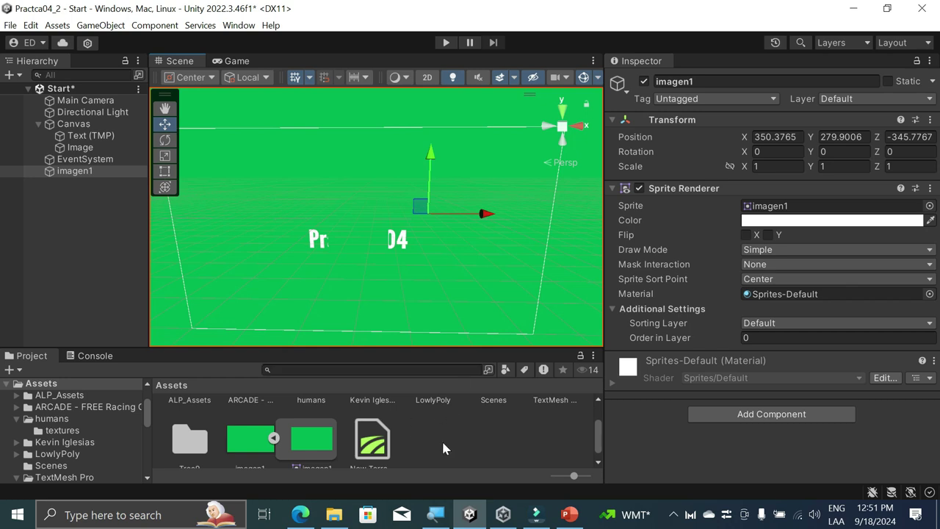
click(480, 449)
key(ctrl+z)
key(ctrl+z)
Step: Scale the Image to 6.4981 × 3.589 so the green sprite fills the Canvas, then enter play mode
click(362, 239)
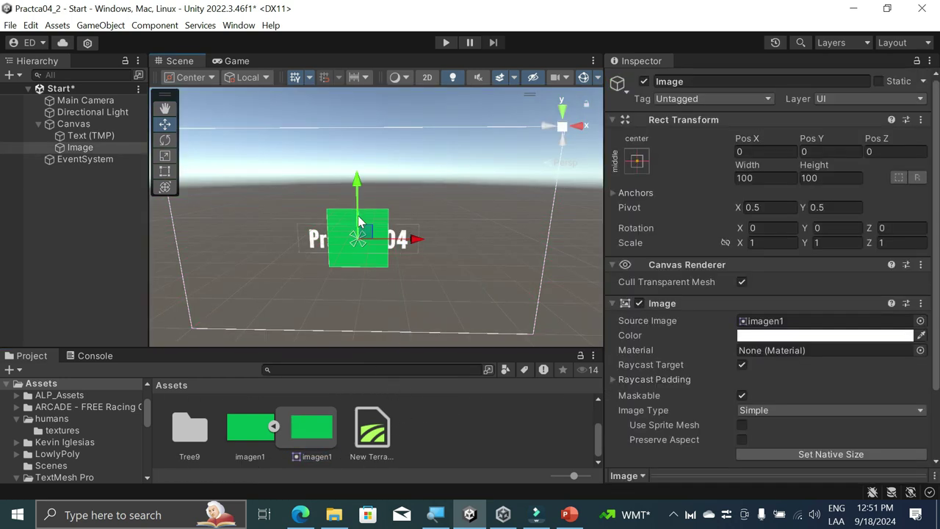
click(335, 219)
click(81, 147)
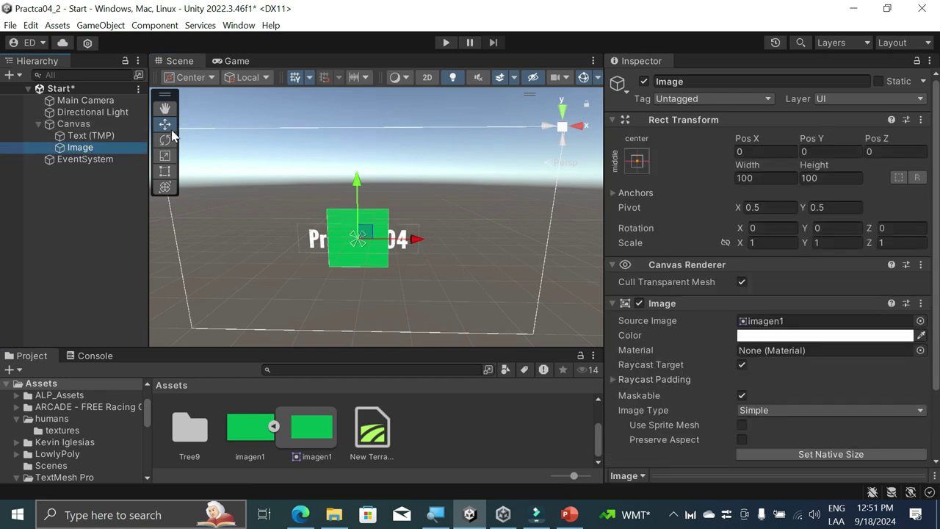
click(165, 157)
drag(417, 242, 757, 266)
drag(357, 182, 364, 36)
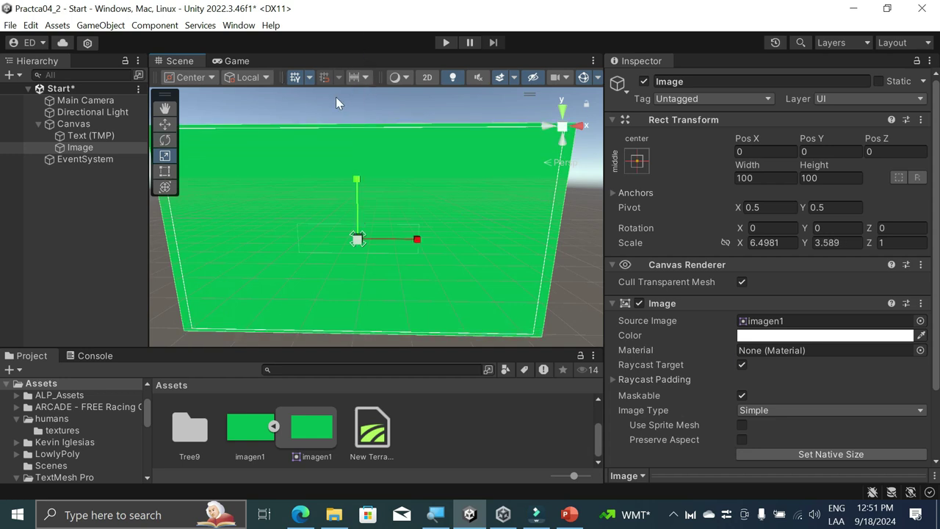
click(446, 44)
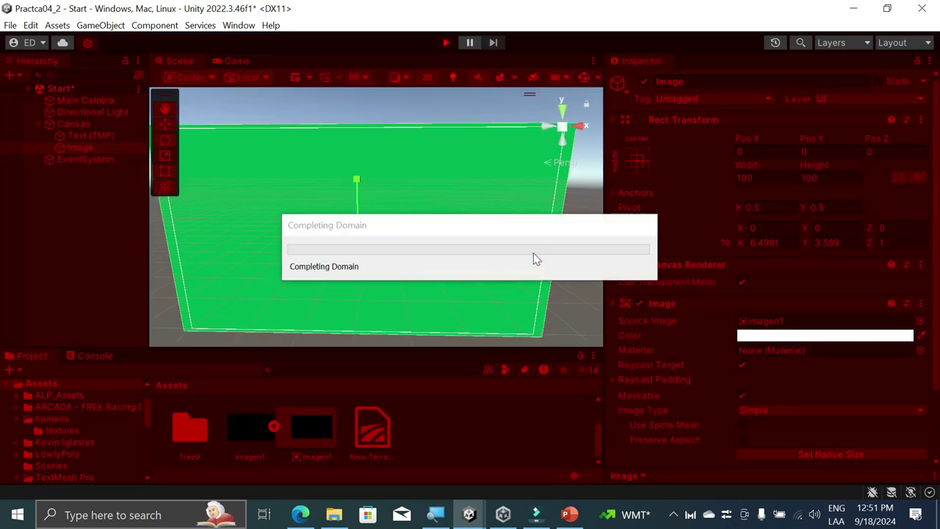
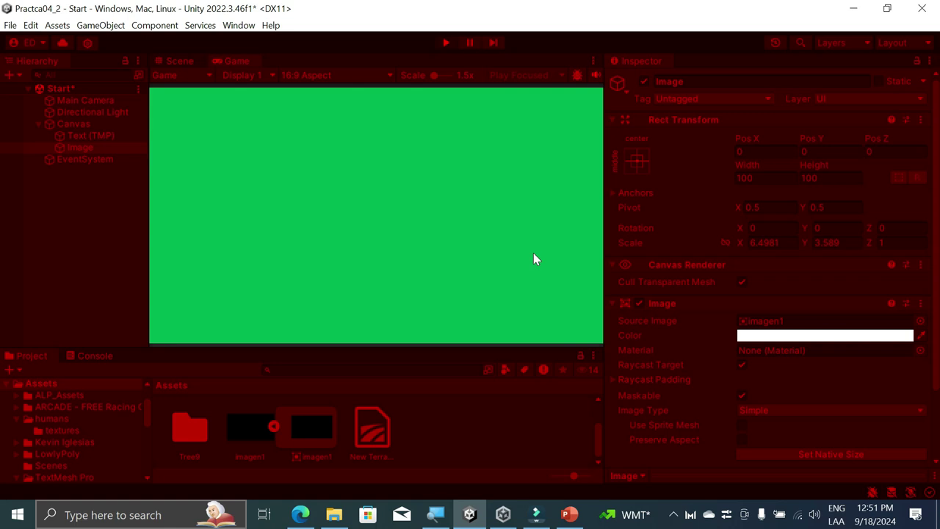
Step: Leave Play mode and move the Práctica 04 text to Pos Z -18, in front of the green image
click(447, 43)
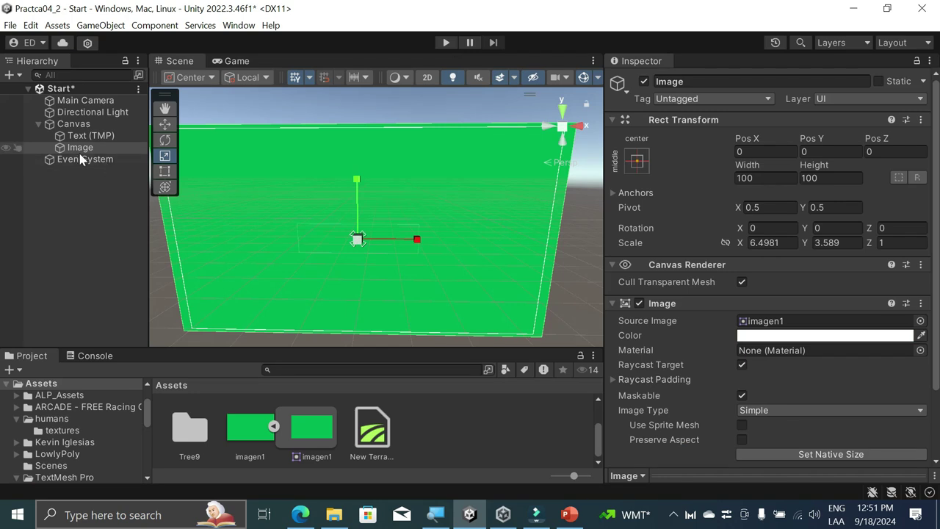
click(87, 136)
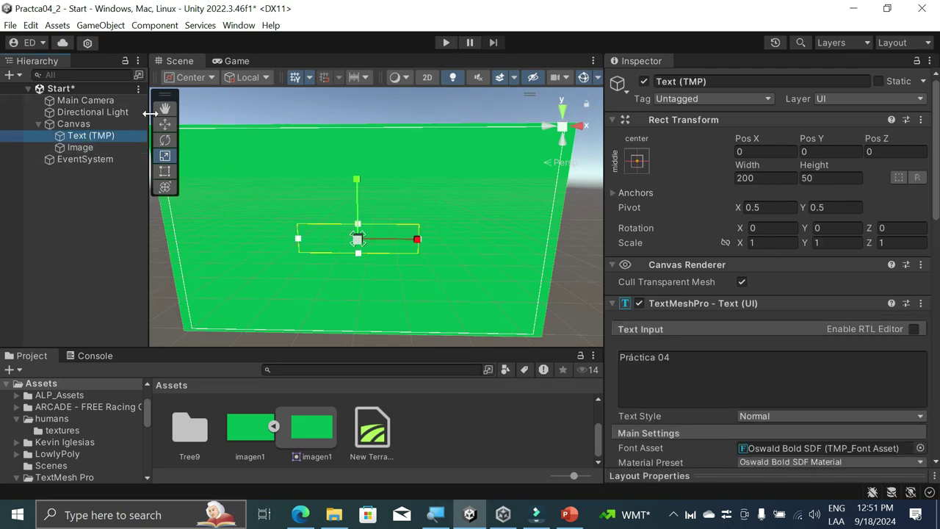
click(165, 124)
alt+drag(545, 295, 197, 300)
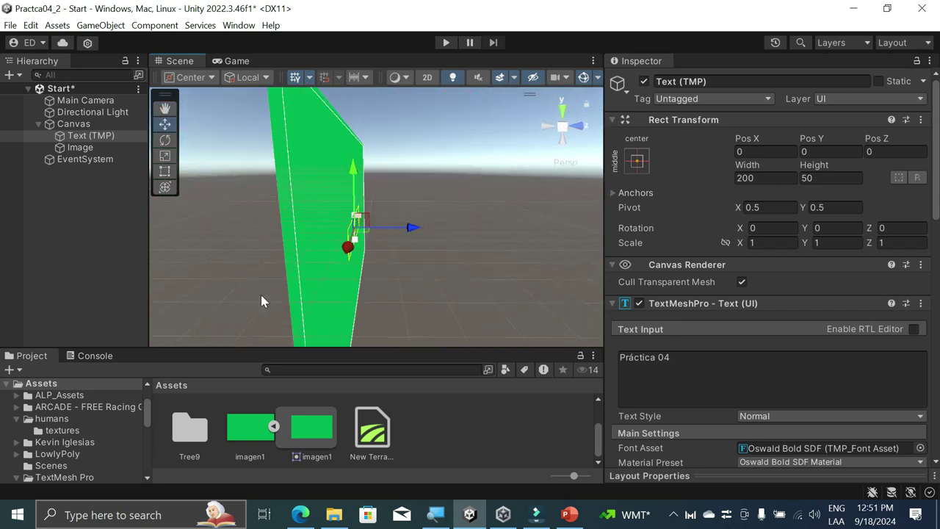
drag(424, 232, 404, 234)
alt+drag(404, 234, 591, 253)
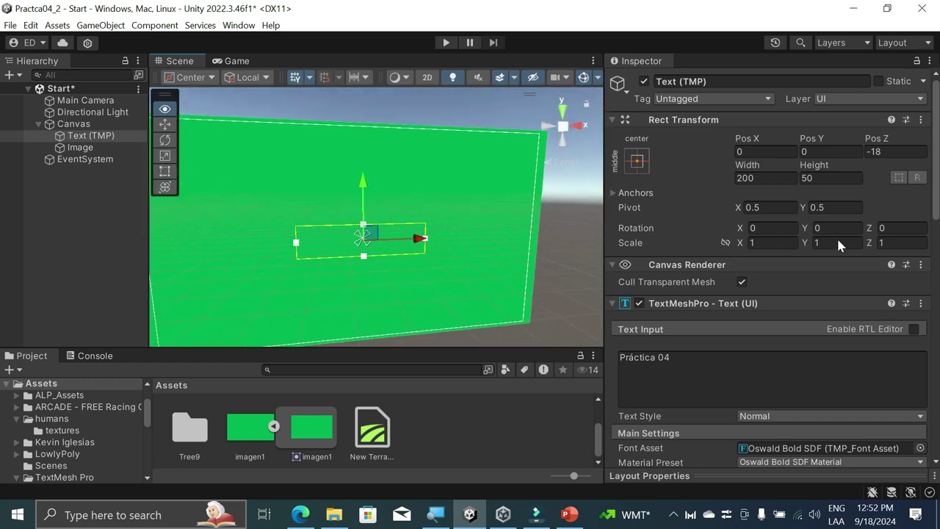
Step: Preview the scene in Play mode, then stop it
click(713, 380)
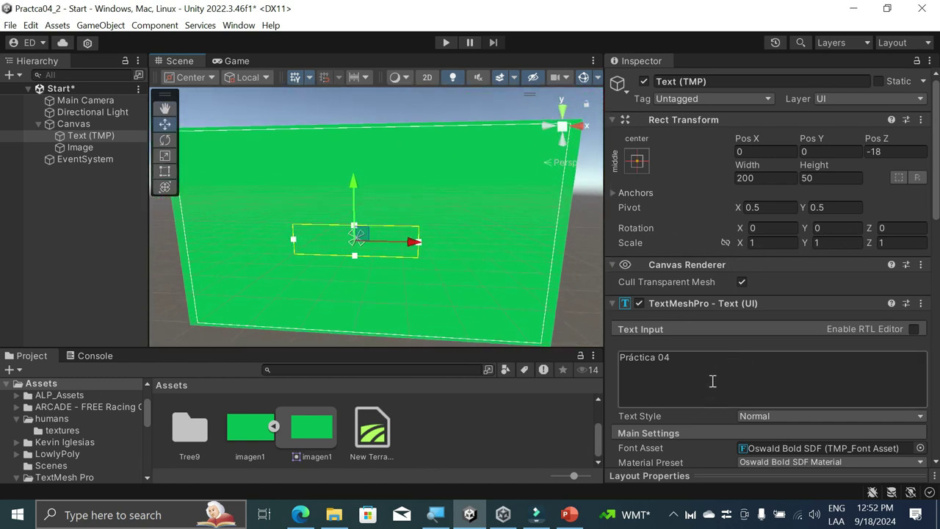
key(ctrl+p)
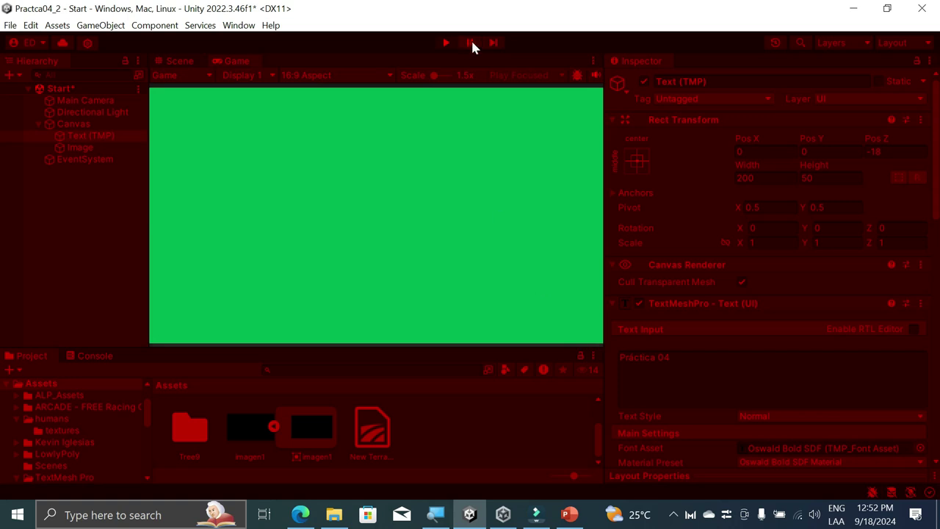
click(444, 42)
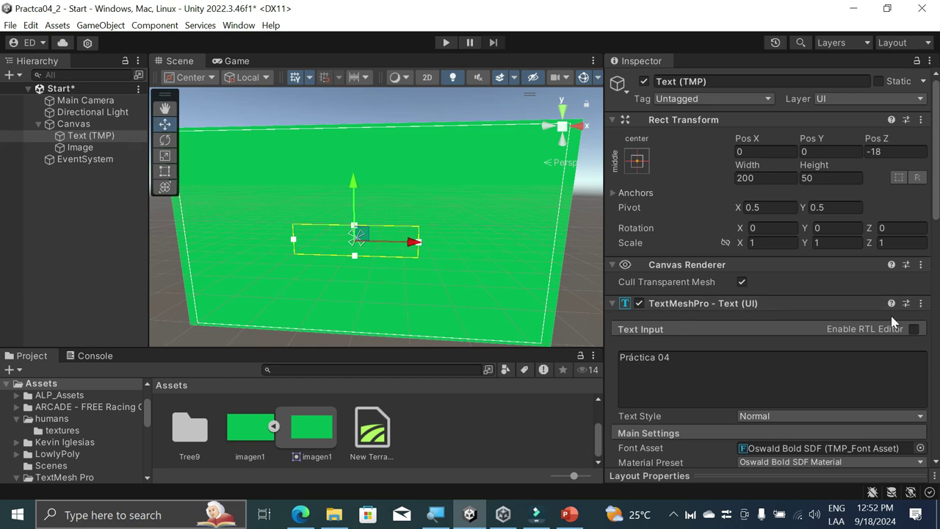
Step: Set the Práctica 04 text's face colour alpha to 0
scroll(806, 341, down, 4)
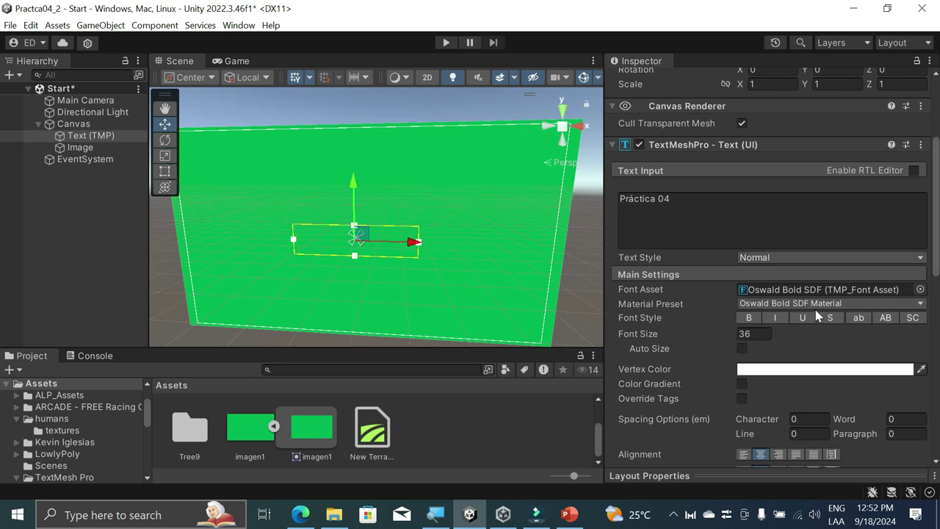
scroll(816, 360, down, 1)
scroll(706, 358, down, 7)
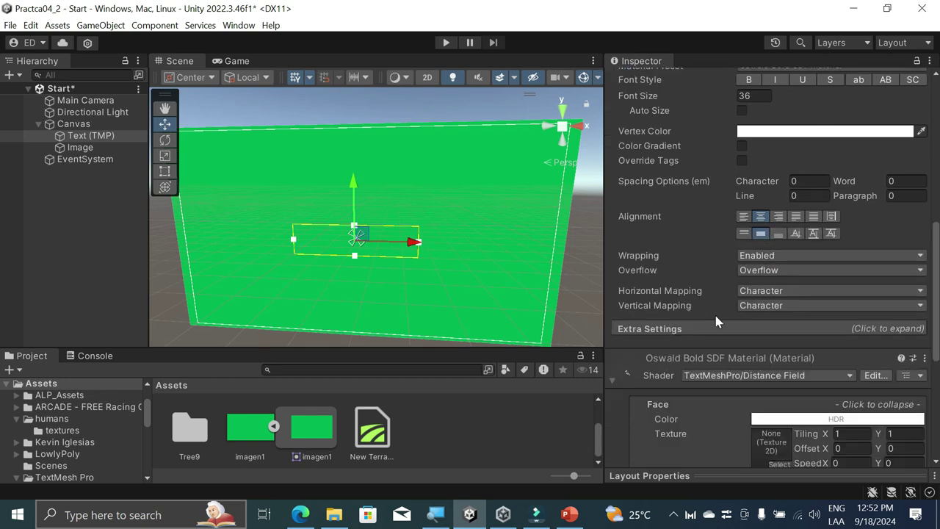
scroll(705, 331, down, 3)
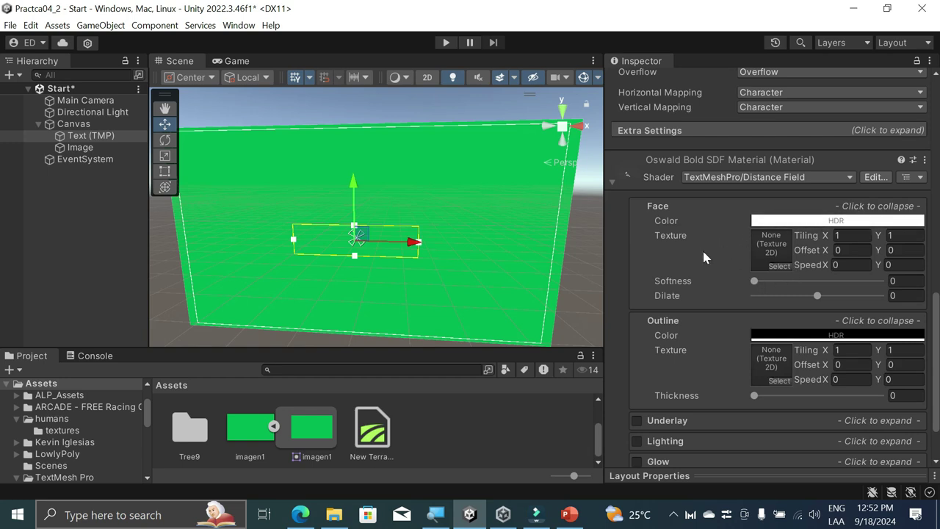
scroll(703, 257, down, 2)
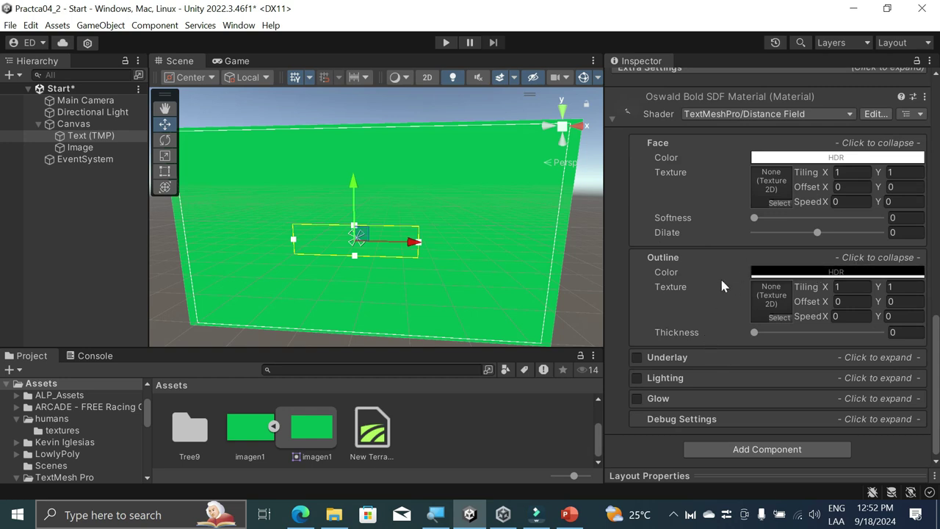
click(808, 158)
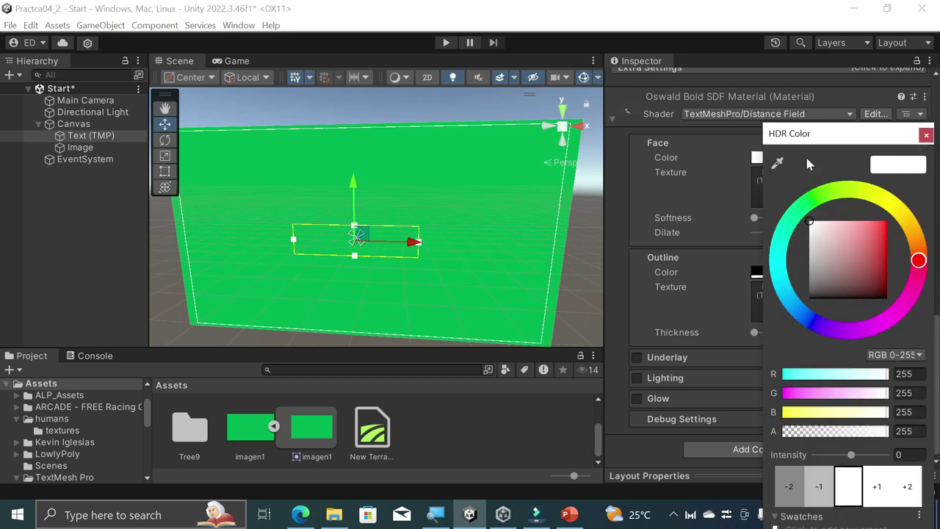
mouse_move(884, 222)
mouse_down()
mouse_move(833, 253)
mouse_move(797, 200)
mouse_move(891, 197)
mouse_move(927, 266)
mouse_move(936, 261)
mouse_up()
click(814, 198)
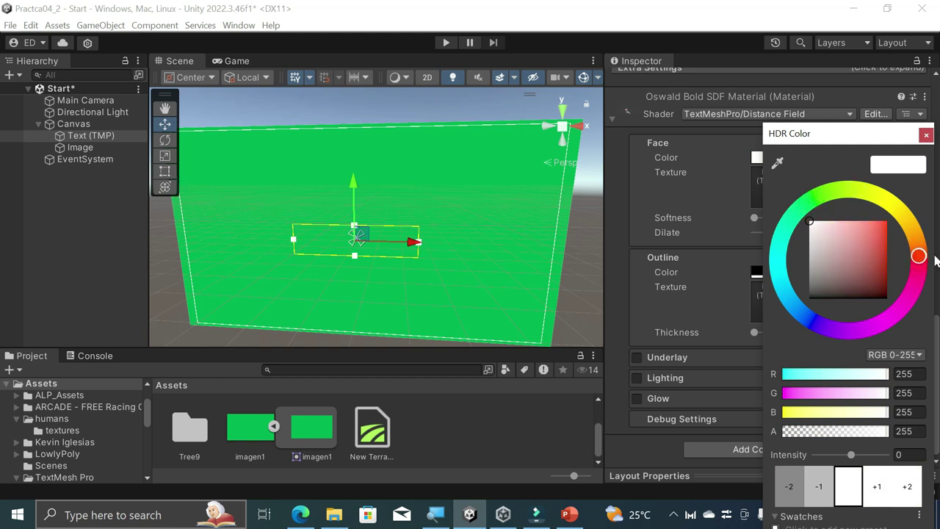
drag(885, 431, 761, 425)
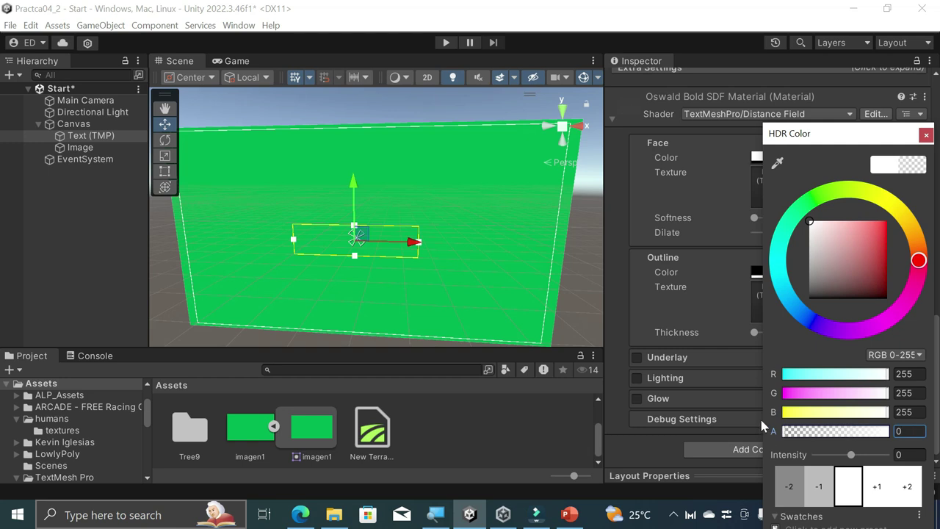
click(926, 136)
drag(761, 217, 706, 220)
Step: Leave Auto Size off and switch the text's font style to Bold
scroll(704, 213, up, 5)
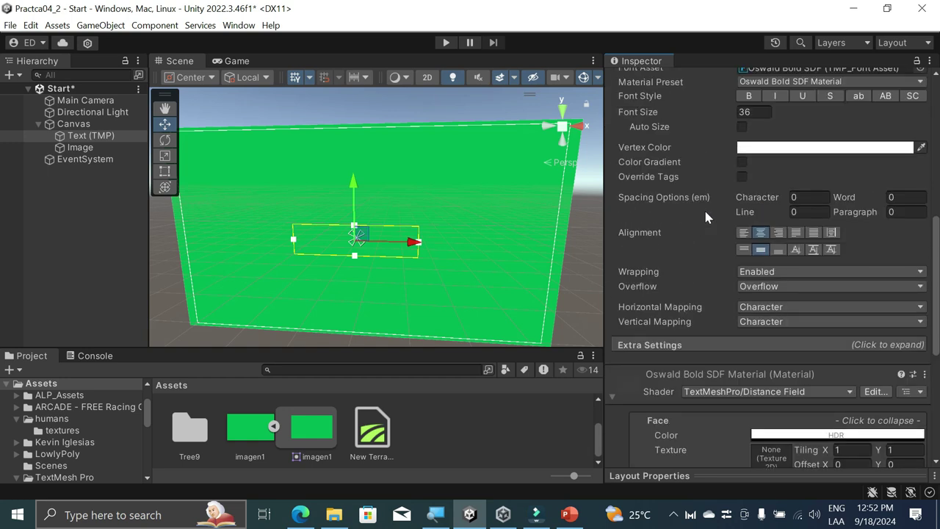
scroll(704, 208, up, 5)
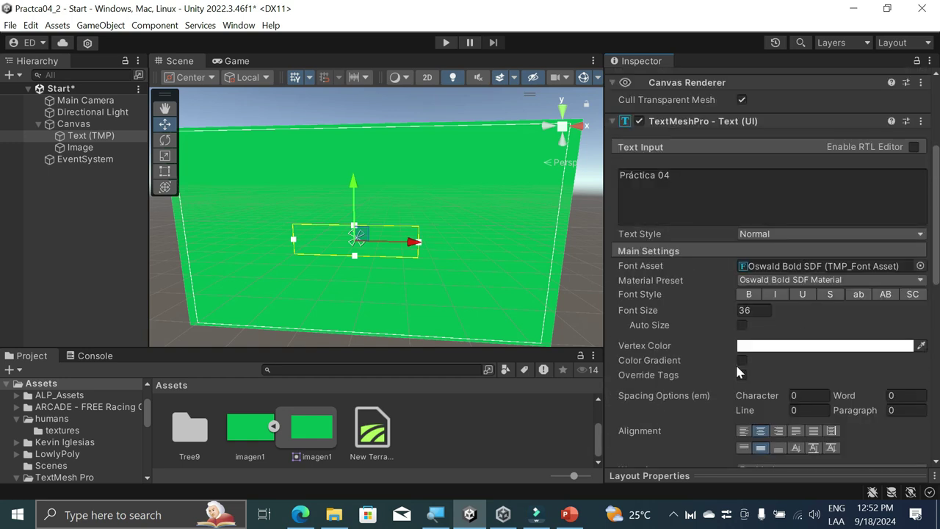
click(742, 326)
click(742, 326)
click(748, 294)
scroll(715, 197, up, 6)
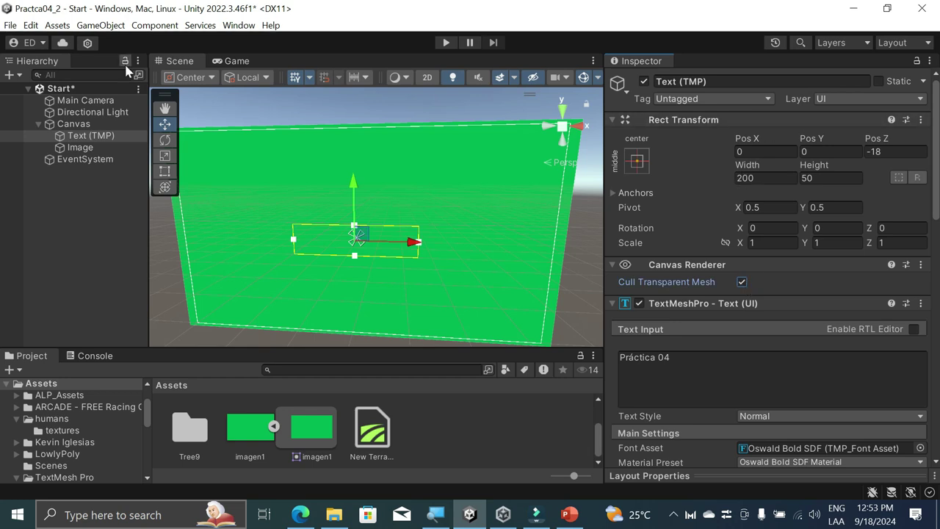
Step: Add a new TextMeshPro text under the Canvas and delete the old Práctica 04 text
click(101, 234)
click(74, 124)
right_click(74, 123)
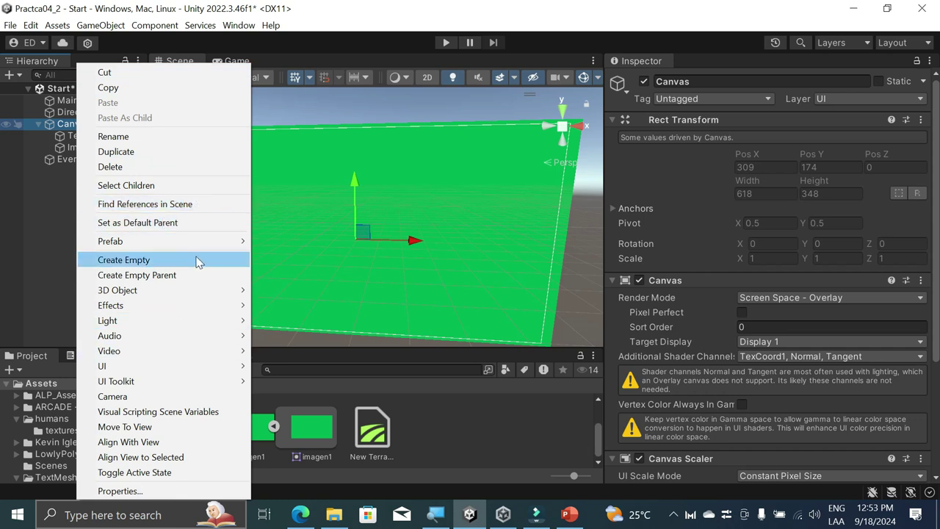
mouse_move(206, 367)
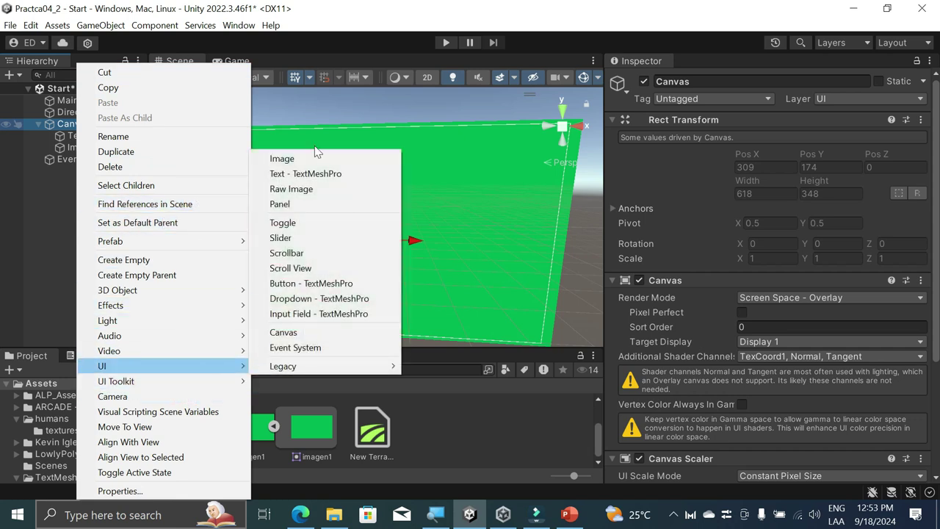
click(315, 177)
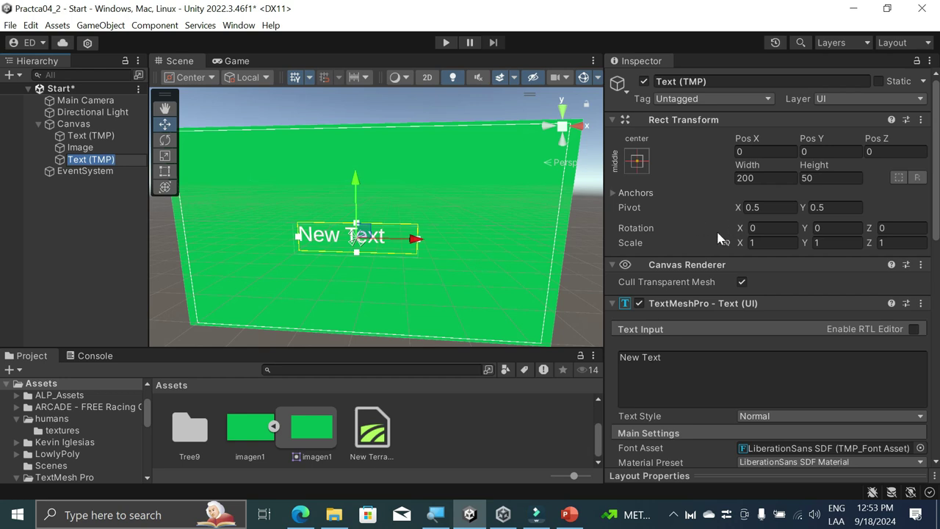
click(94, 148)
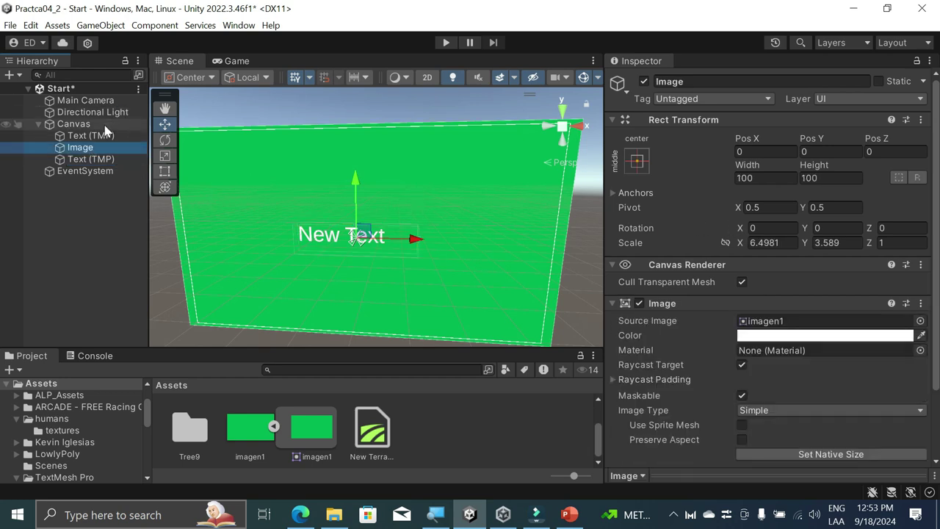
click(103, 125)
click(103, 138)
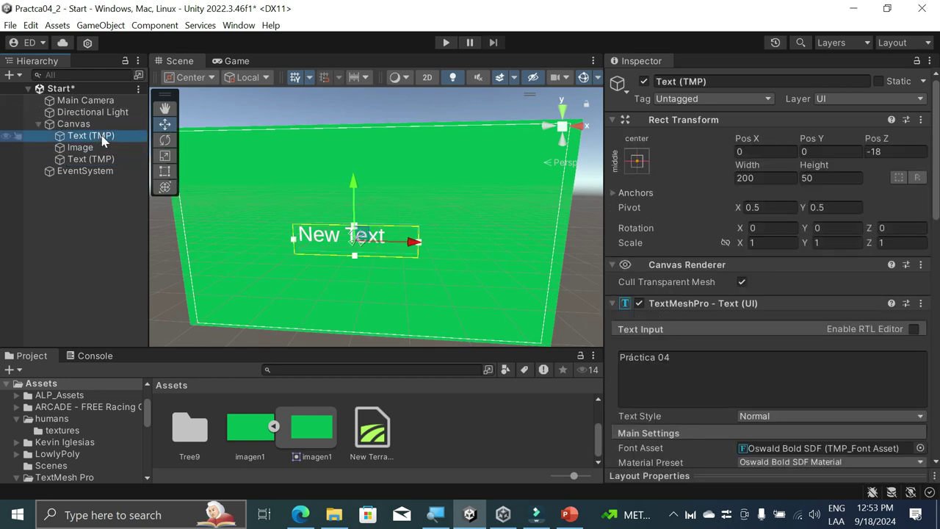
key(Delete)
Step: Enter the Práctica text, center it horizontally and vertically, and preview it in Play mode
click(94, 147)
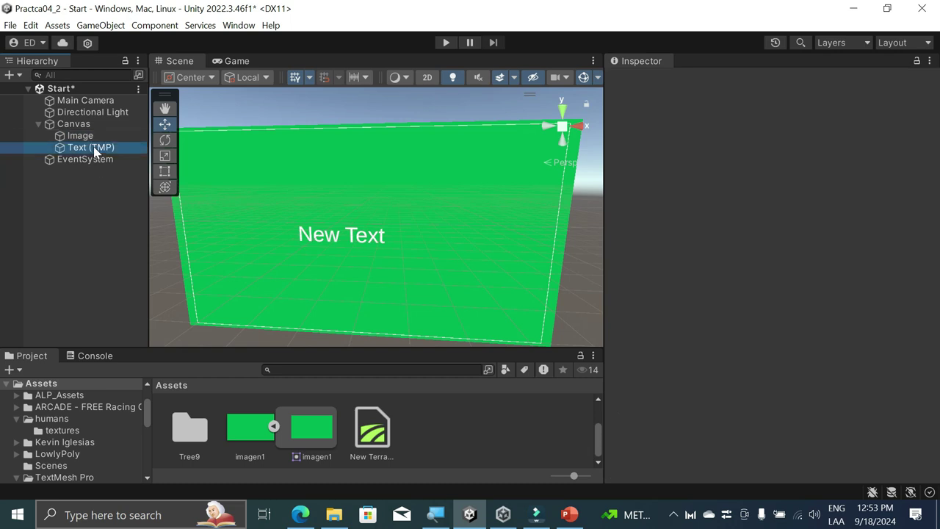
click(714, 373)
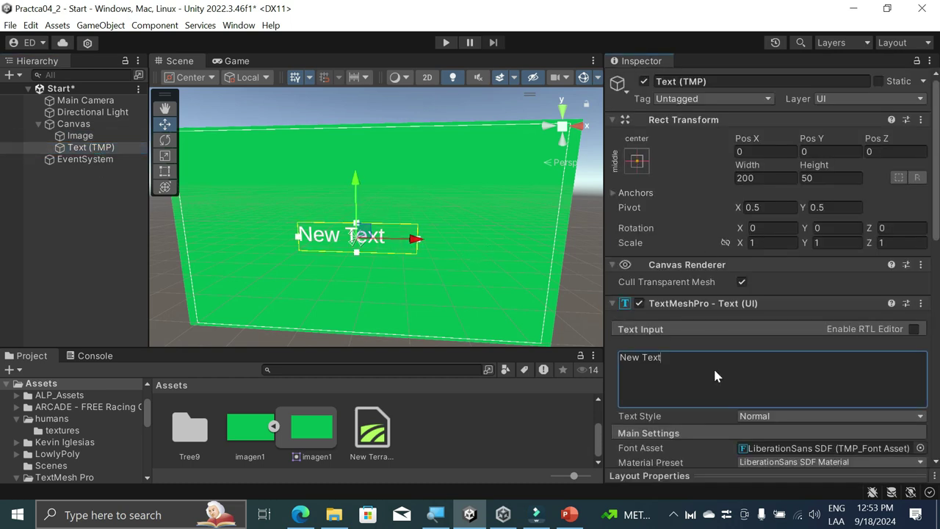
text(P)
text(ráctoca )
text(ica)
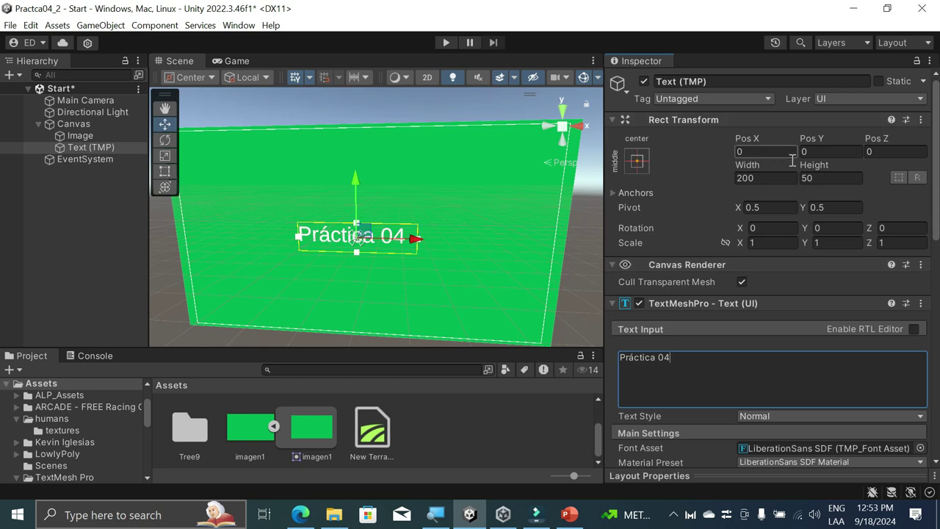
click(708, 189)
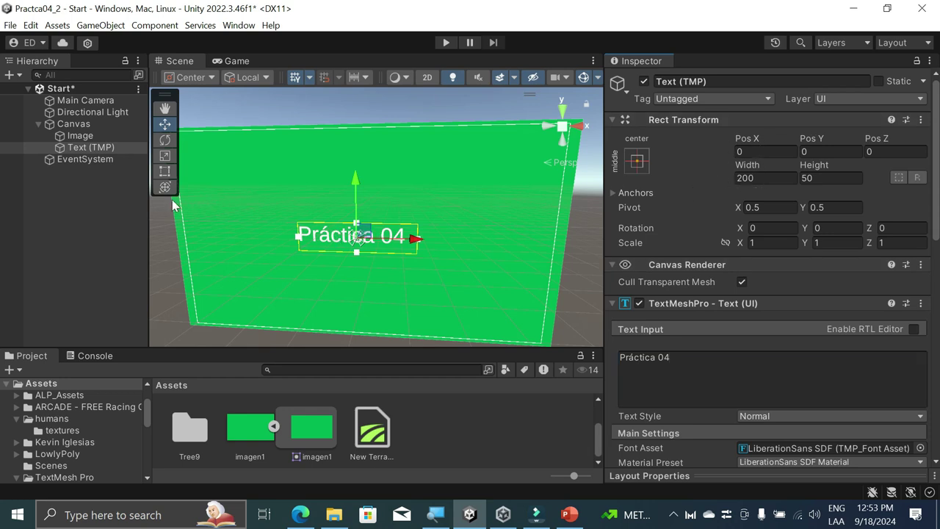
scroll(801, 411, down, 5)
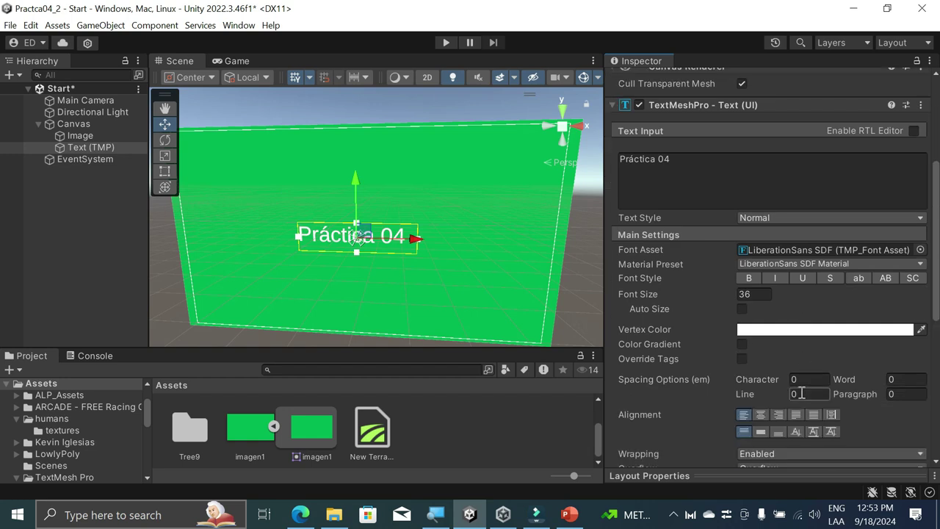
click(761, 414)
click(761, 431)
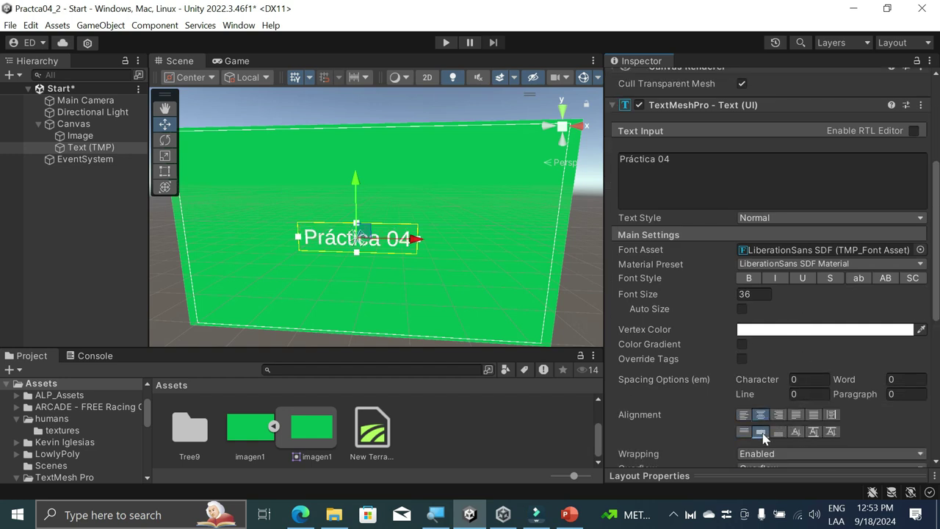
click(451, 41)
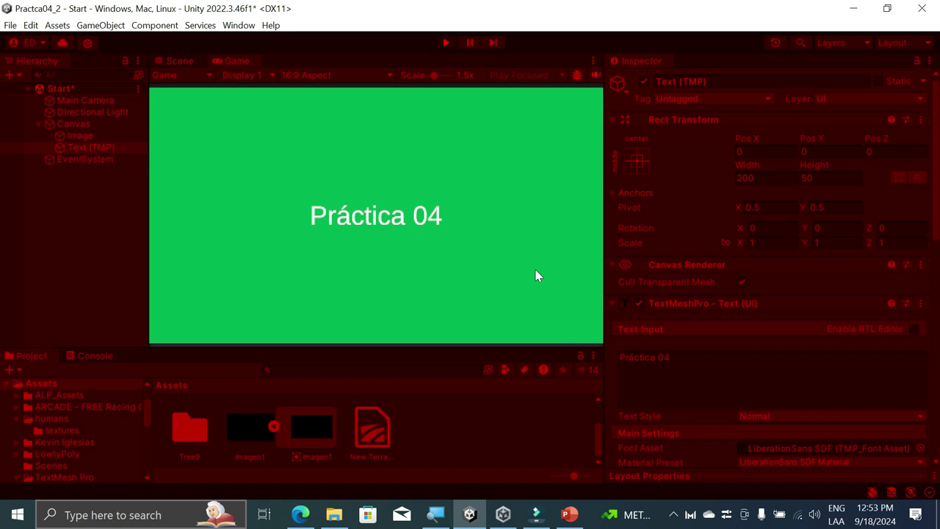
click(444, 42)
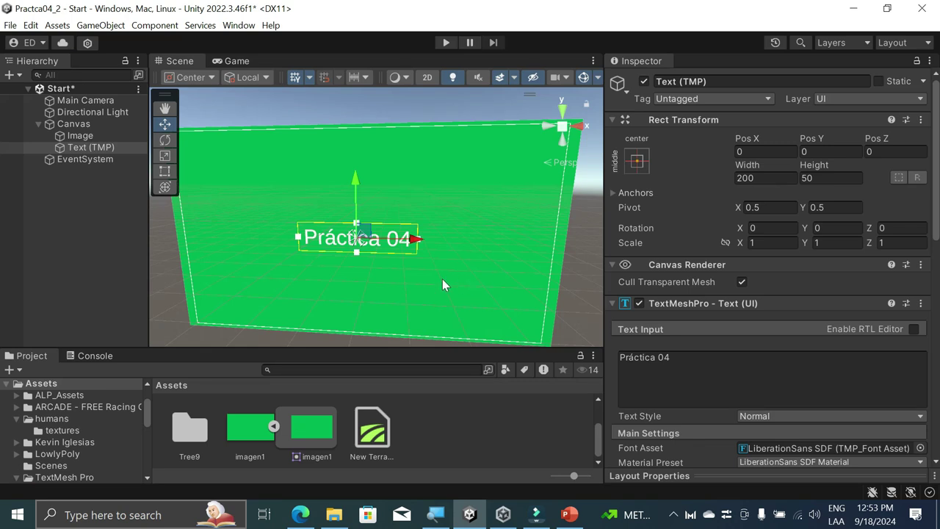
Step: In Edge, run a web search for 'logo' in a new tab
click(299, 518)
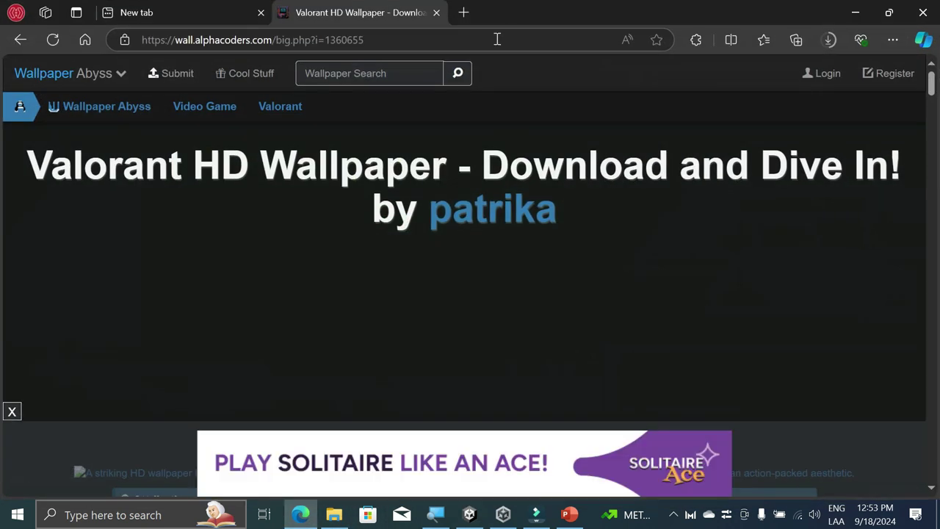
click(469, 16)
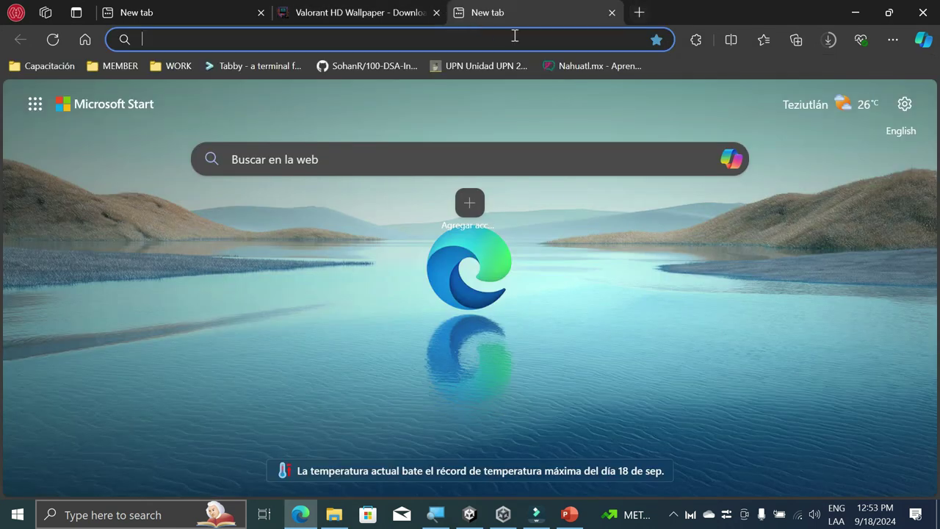
click(532, 34)
click(556, 28)
click(553, 34)
text(logo)
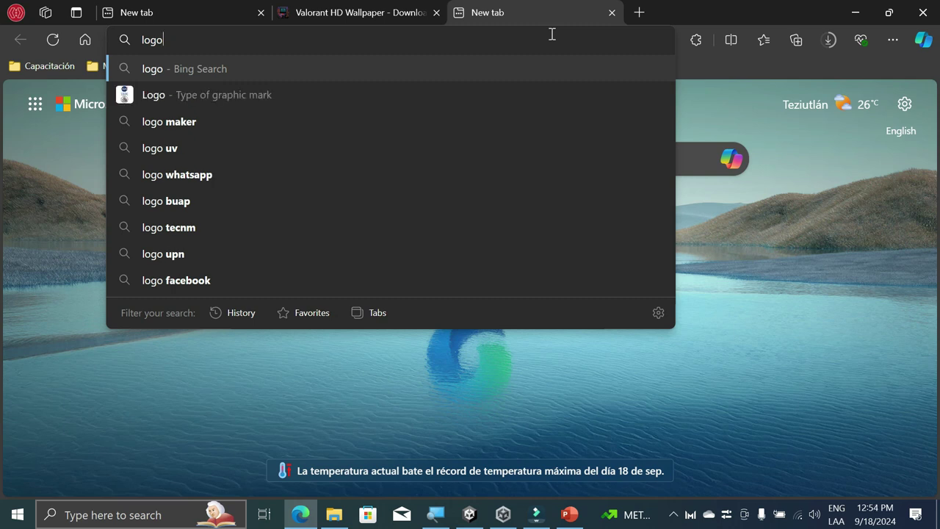
key(Return)
Step: Search the author's full name in another new tab and show all image results
click(639, 14)
text(e)
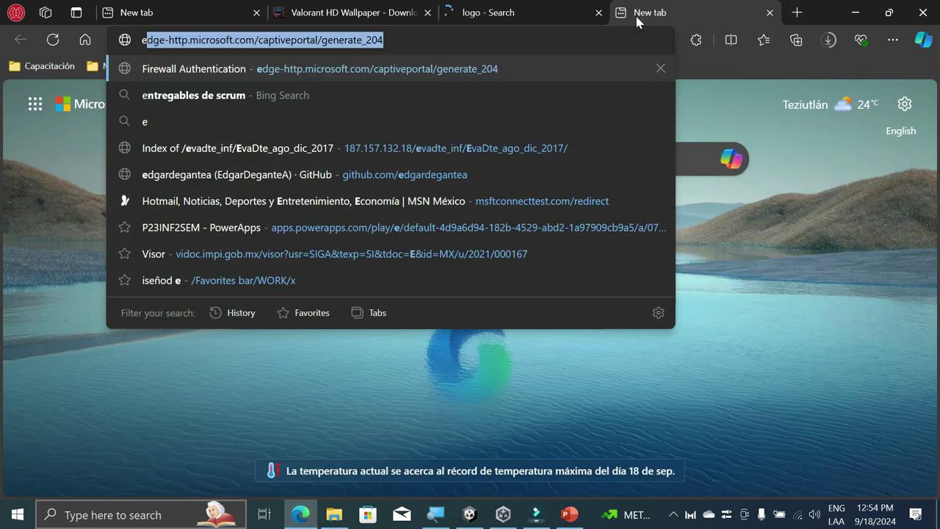
text(dgar degante aguilar)
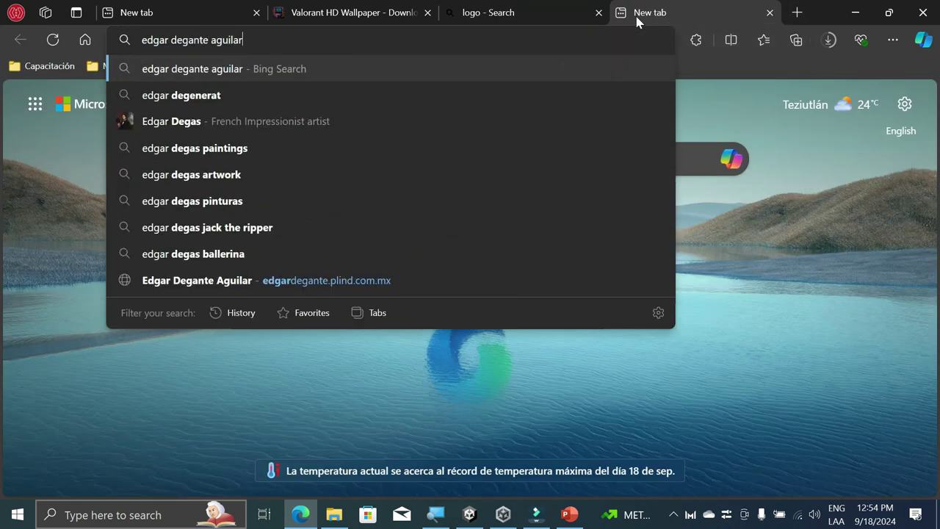
key(Return)
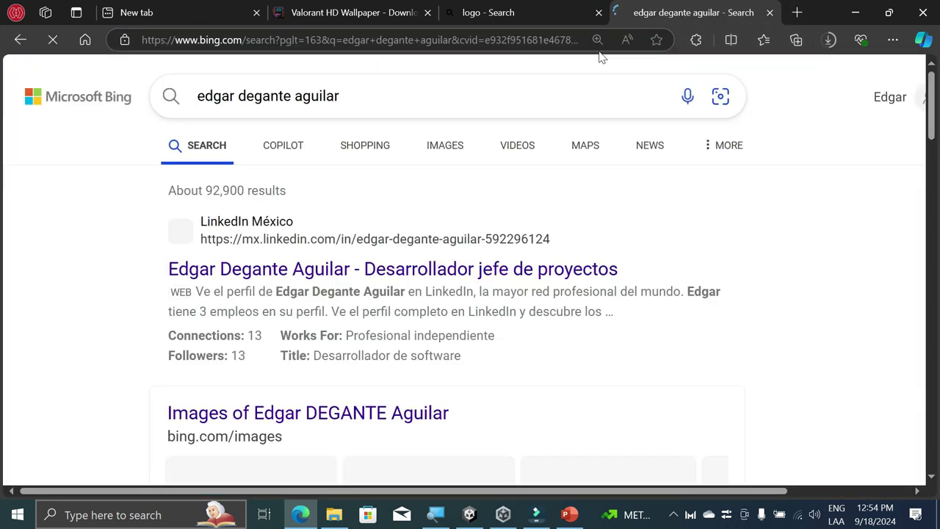
scroll(396, 279, down, 1)
scroll(583, 269, down, 6)
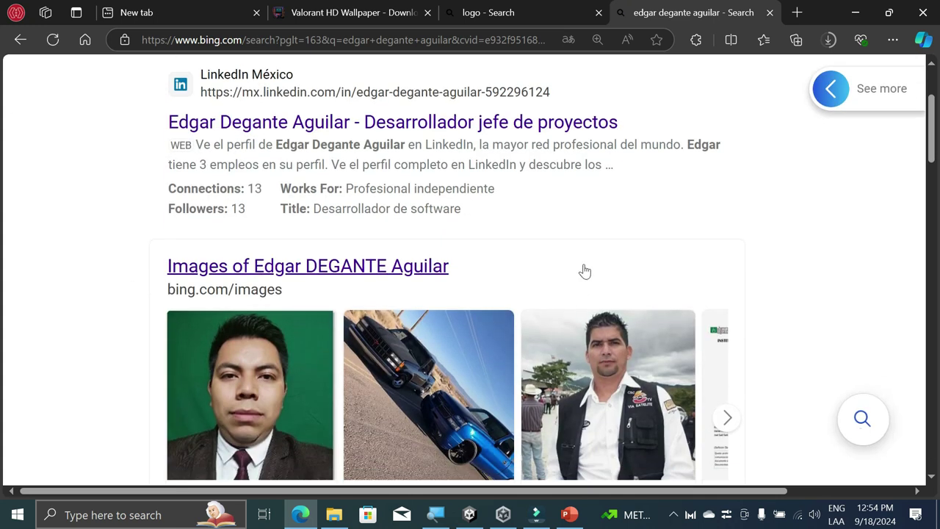
scroll(562, 330, up, 1)
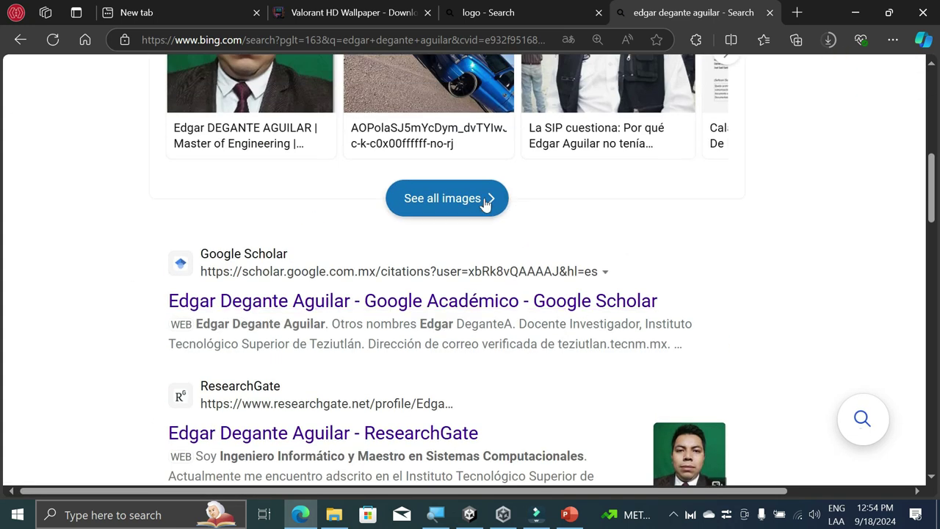
click(487, 199)
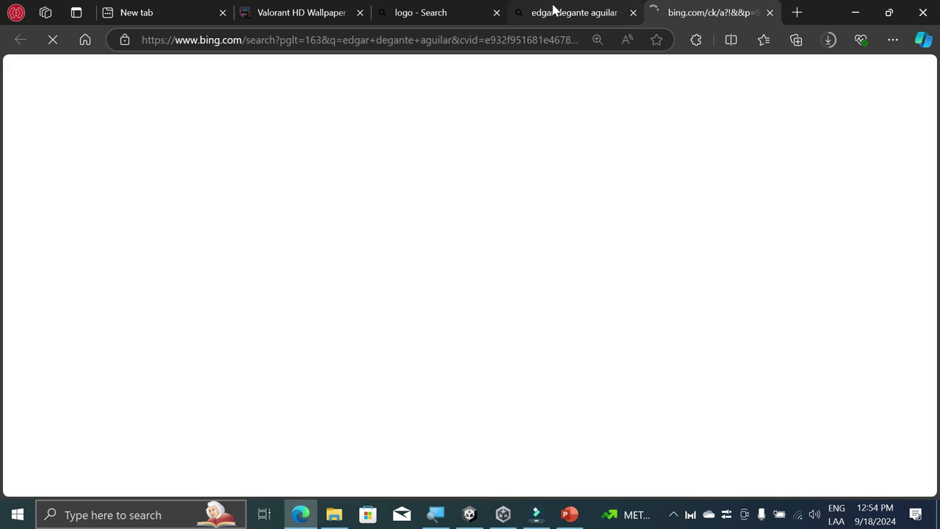
Step: Enlarge the red logo image result, then close it and browse the image results
scroll(357, 206, down, 5)
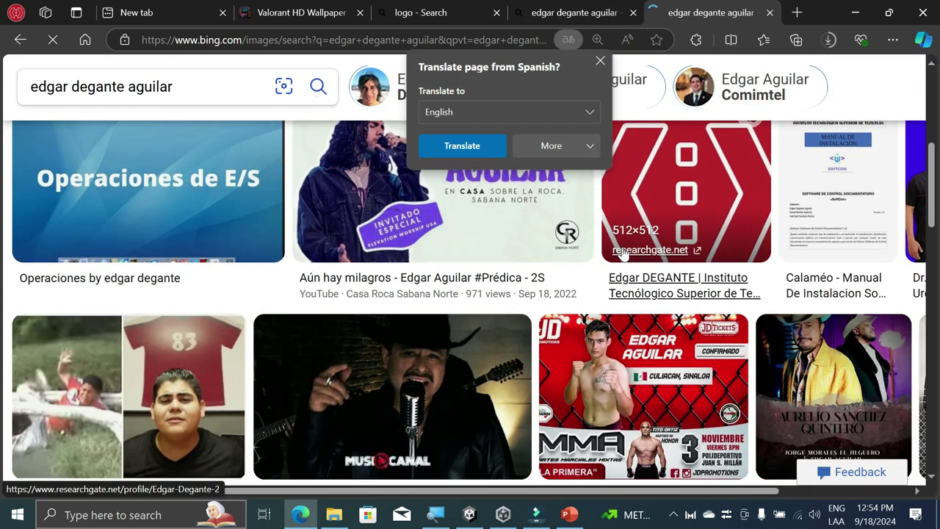
scroll(610, 279, up, 1)
click(683, 307)
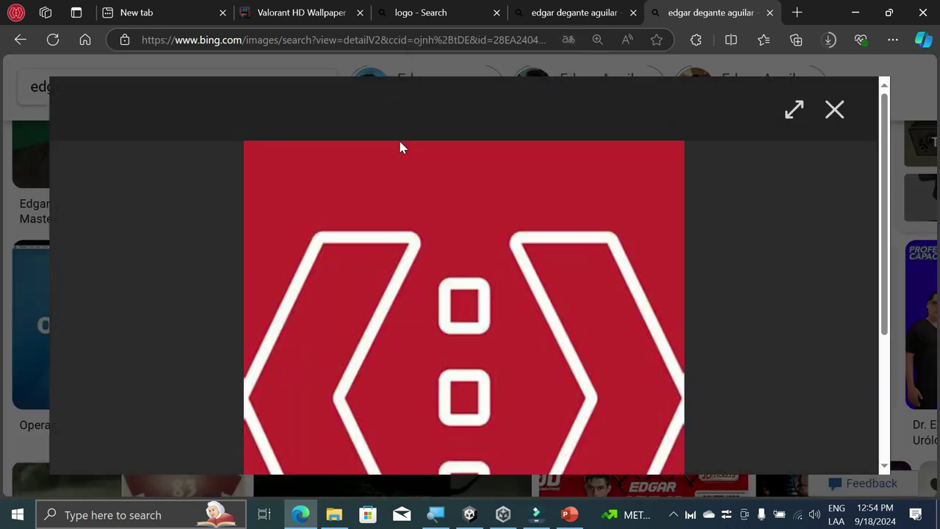
scroll(598, 231, down, 3)
scroll(609, 232, up, 5)
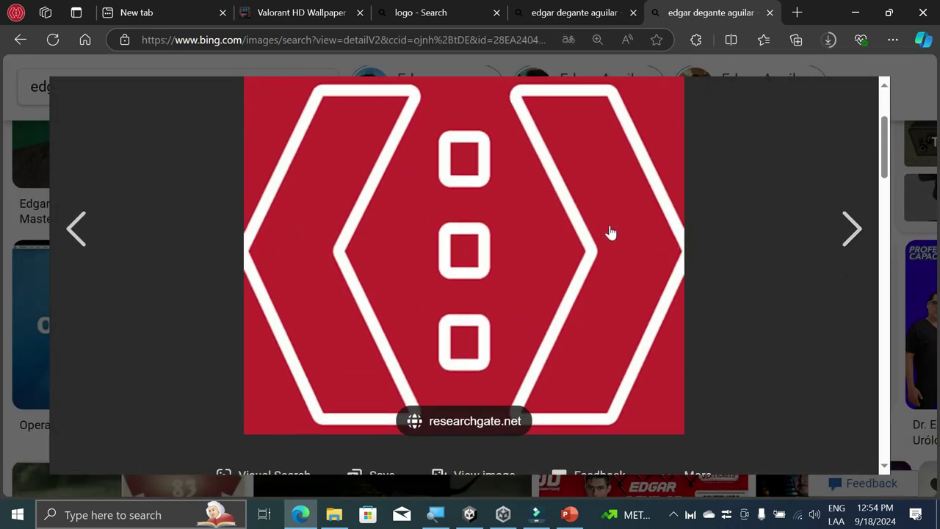
click(842, 118)
scroll(785, 243, down, 3)
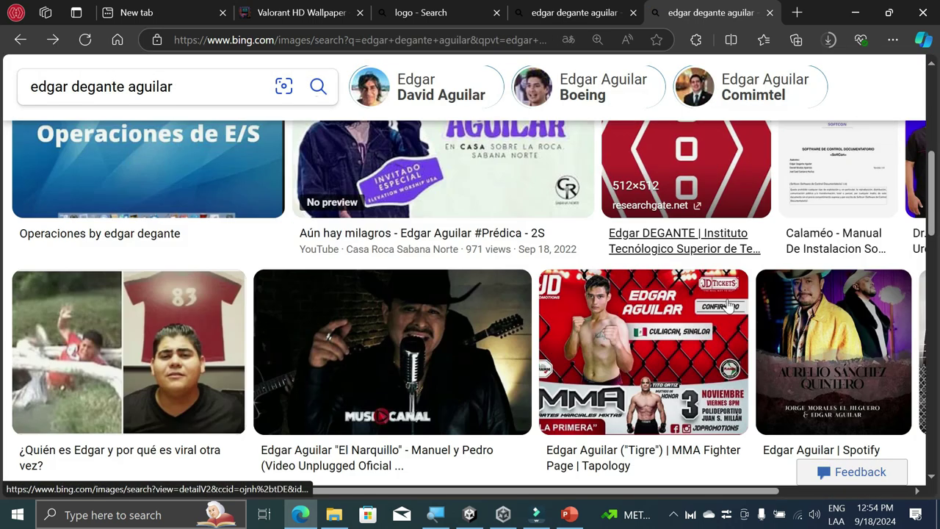
scroll(735, 265, up, 4)
scroll(679, 294, right, 2)
scroll(678, 303, up, 2)
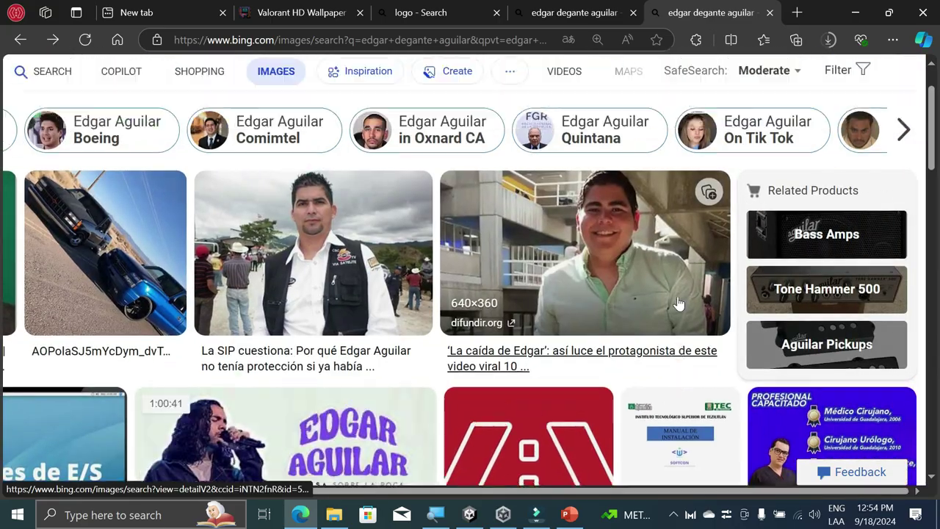
scroll(671, 293, left, 2)
scroll(669, 293, down, 10)
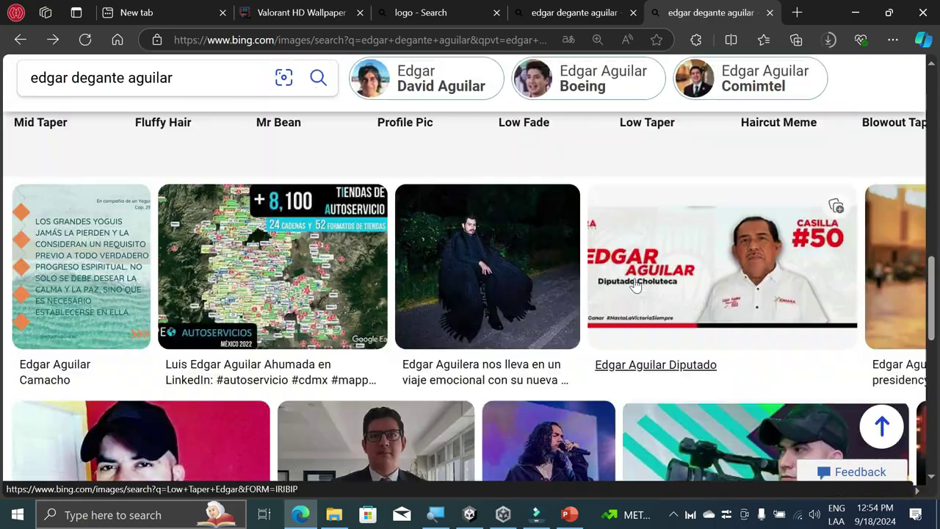
scroll(639, 286, up, 10)
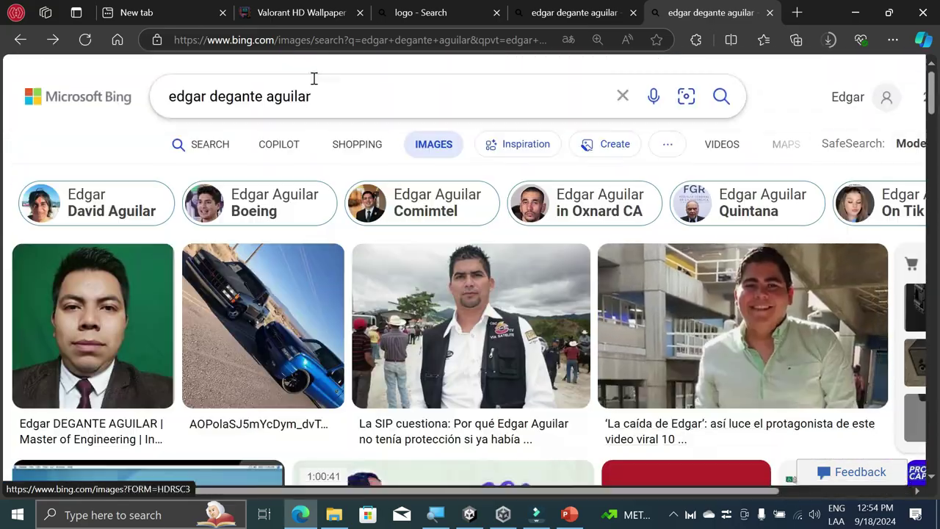
Step: Search Google for the author's full name and switch to image results
click(278, 41)
text(googl)
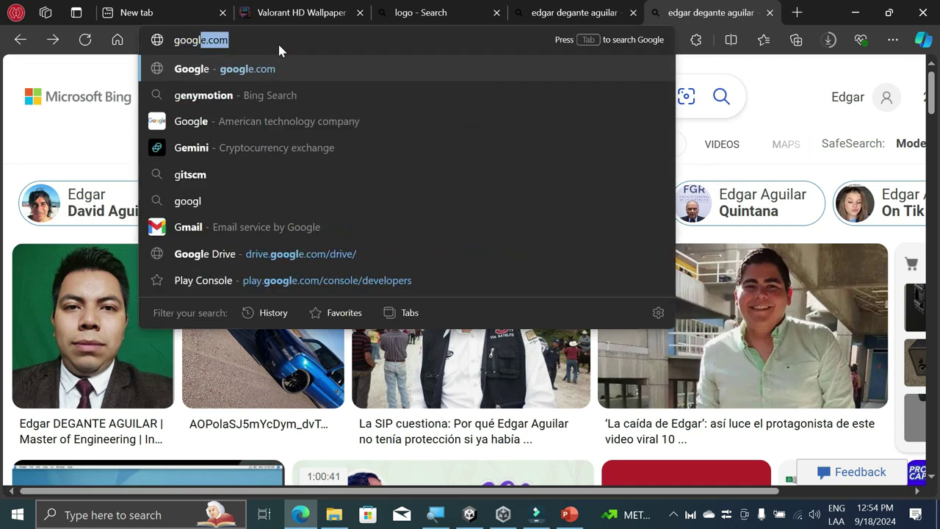
key(Return)
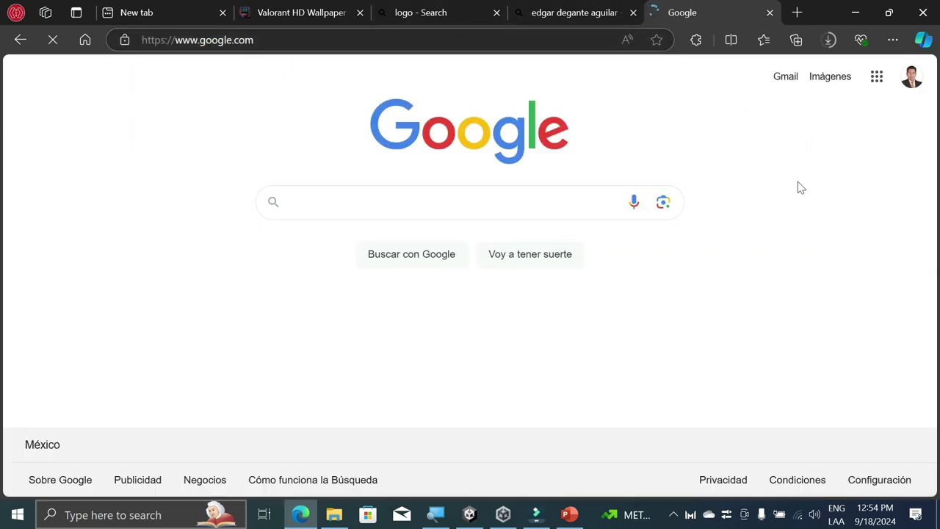
click(368, 196)
text(edgar deg)
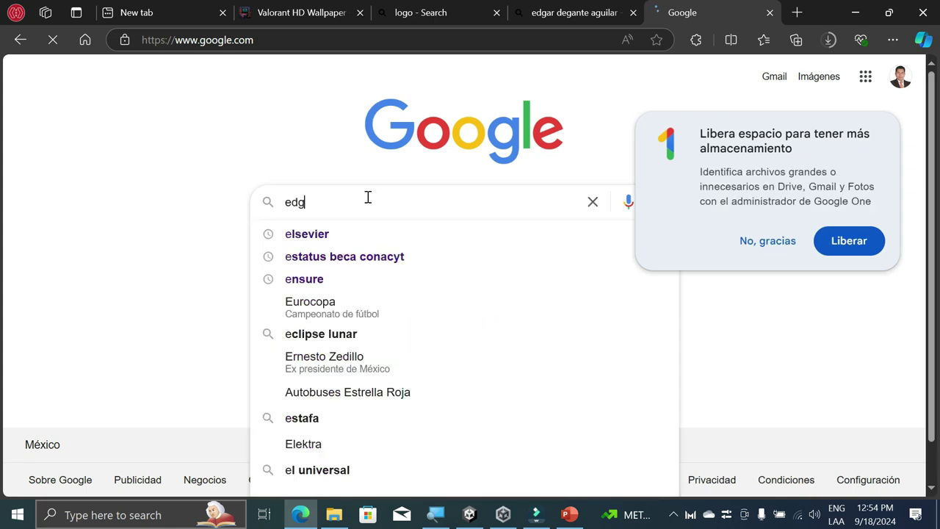
key(Down)
key(Return)
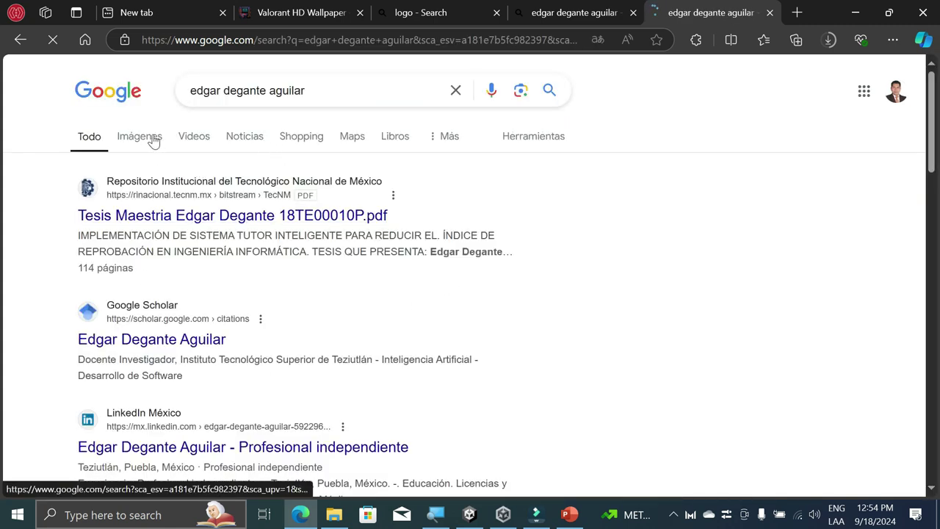
click(139, 136)
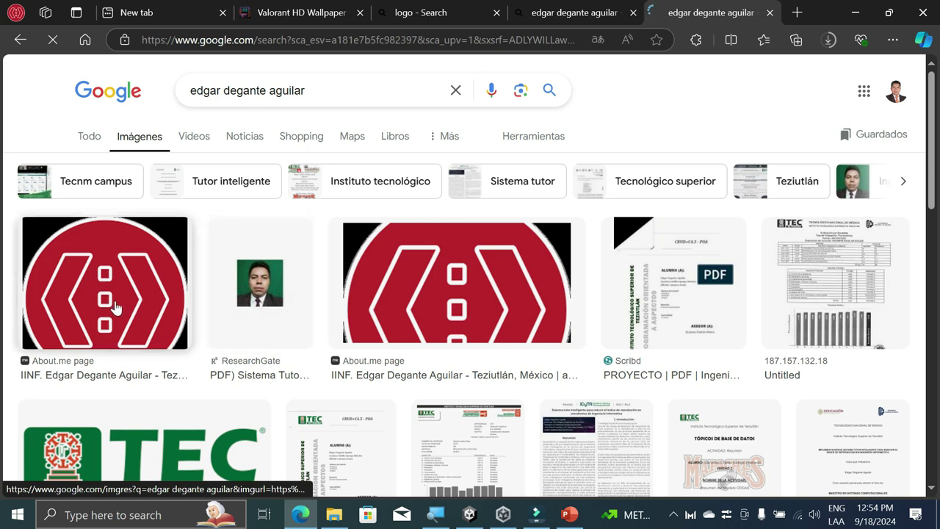
Step: Save the red logo image to Downloads as logo.png
click(121, 302)
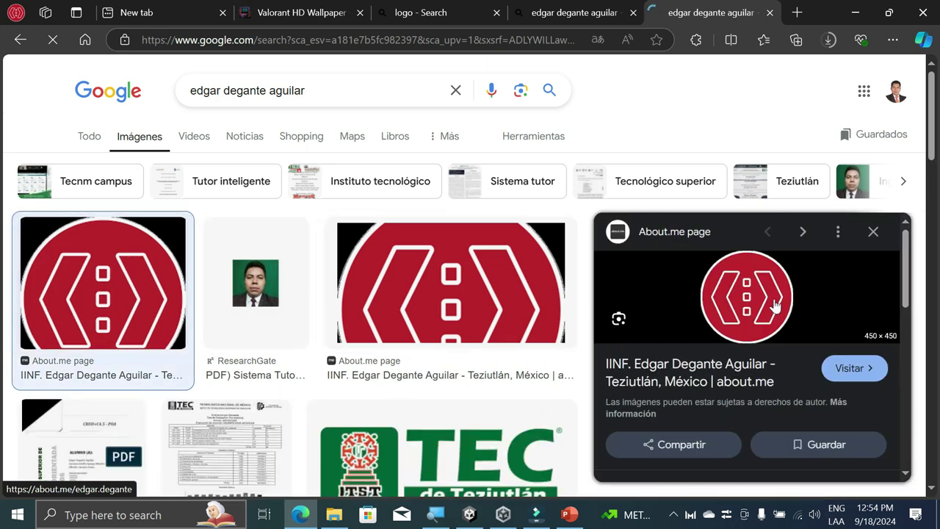
right_click(760, 296)
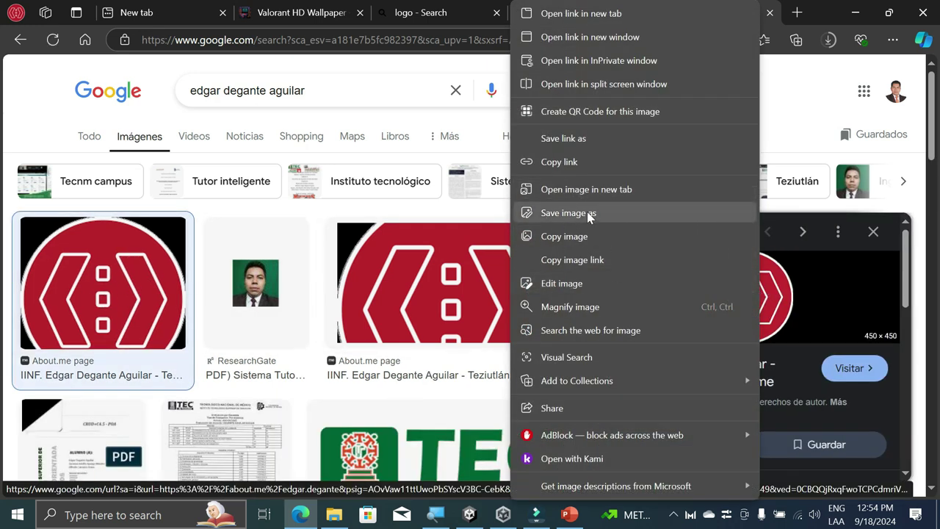
click(588, 215)
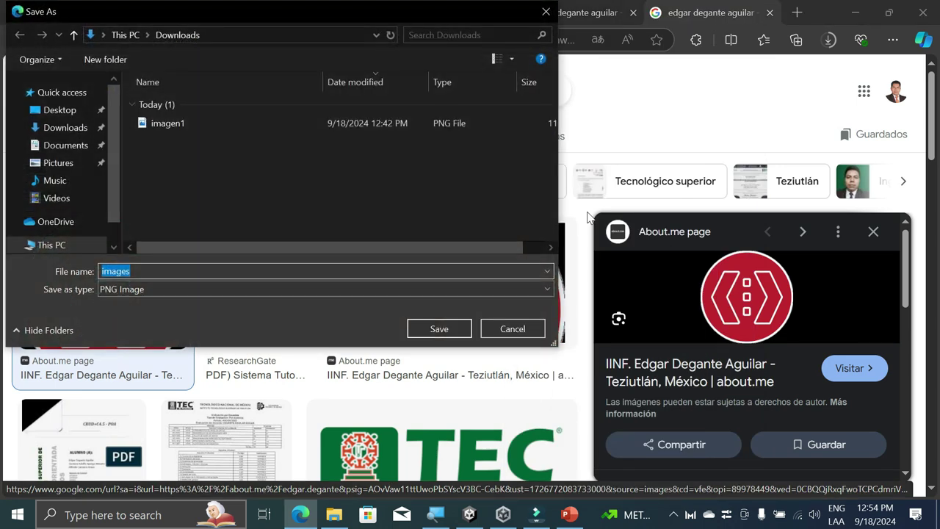
text(logo)
key(Return)
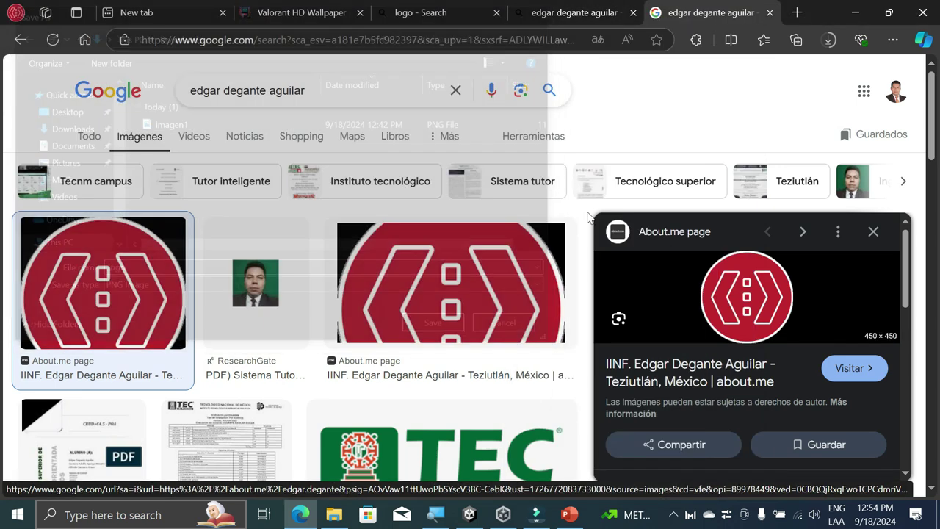
Step: View the downloaded logo.png in Photos, then close the viewer
click(680, 99)
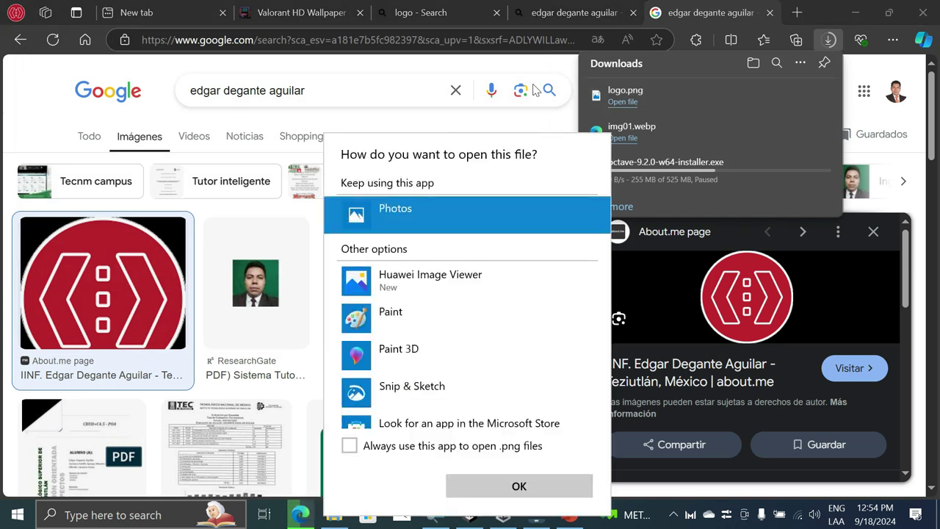
click(519, 487)
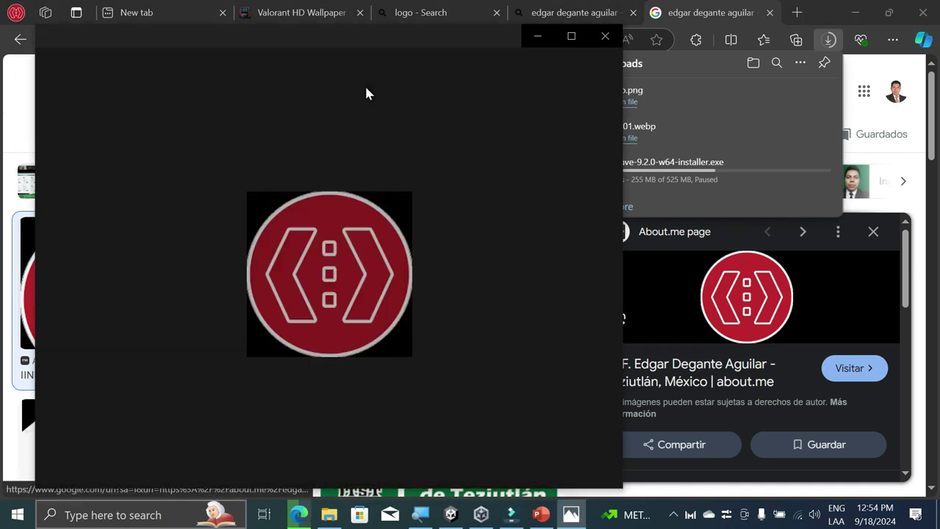
click(613, 39)
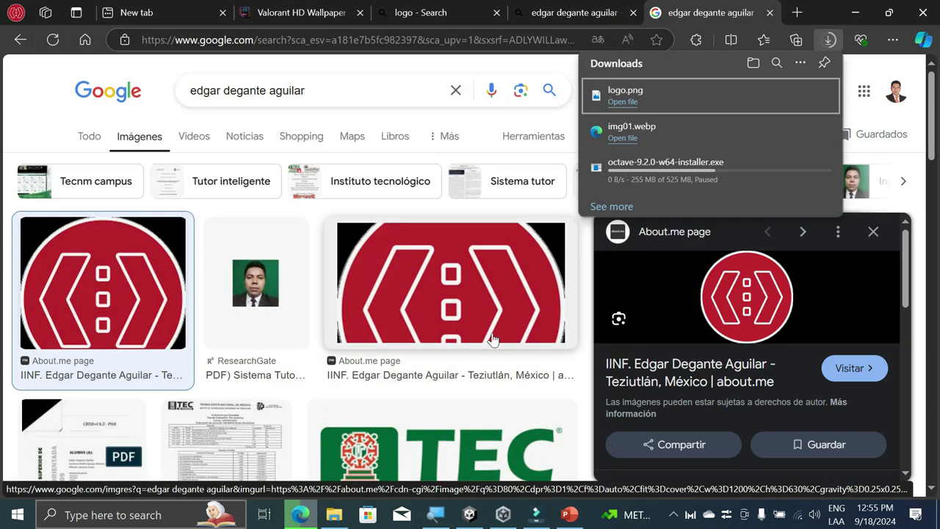
scroll(479, 340, down, 10)
scroll(482, 341, up, 10)
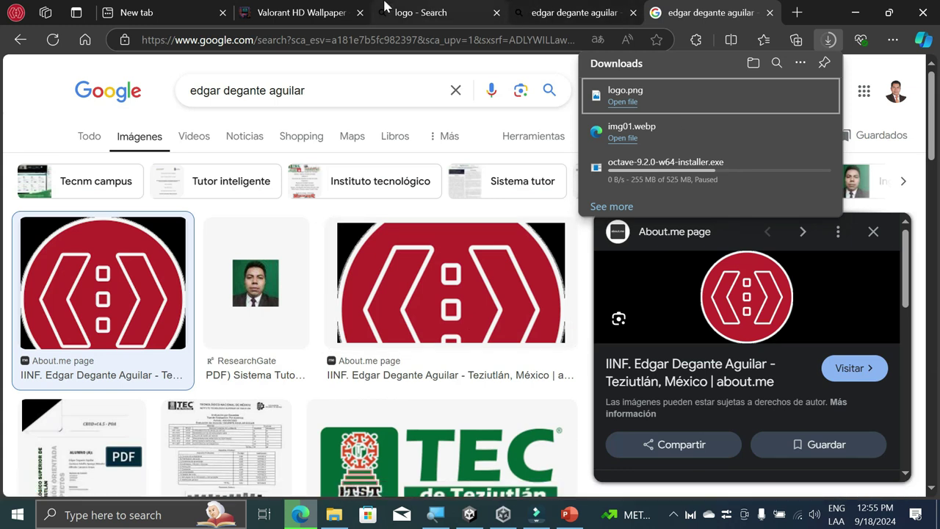
Step: Import logo.png from the Downloads folder into the Practca04_2 project's Assets
click(506, 516)
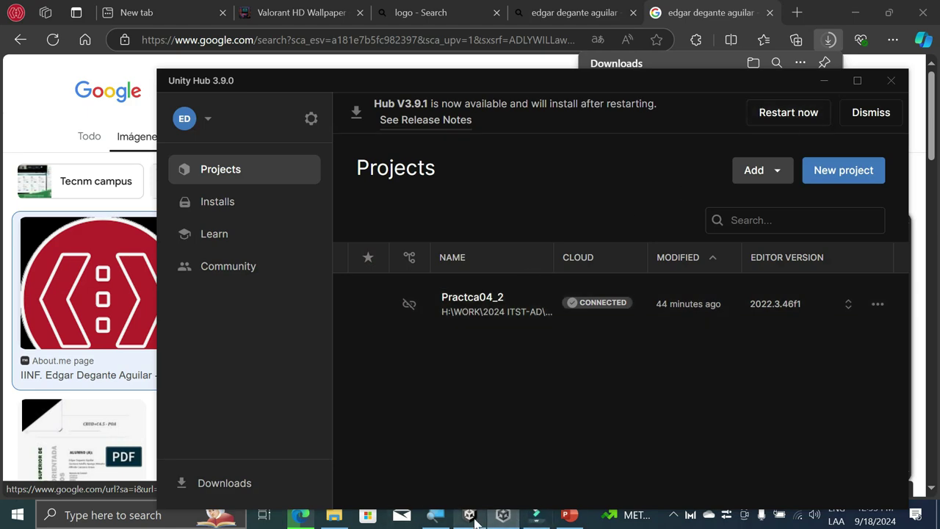
click(469, 515)
click(505, 98)
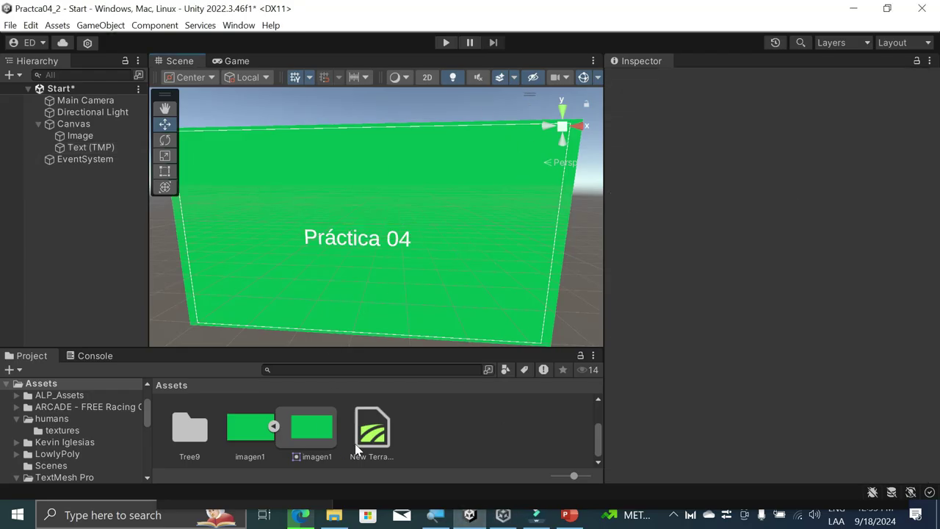
click(339, 516)
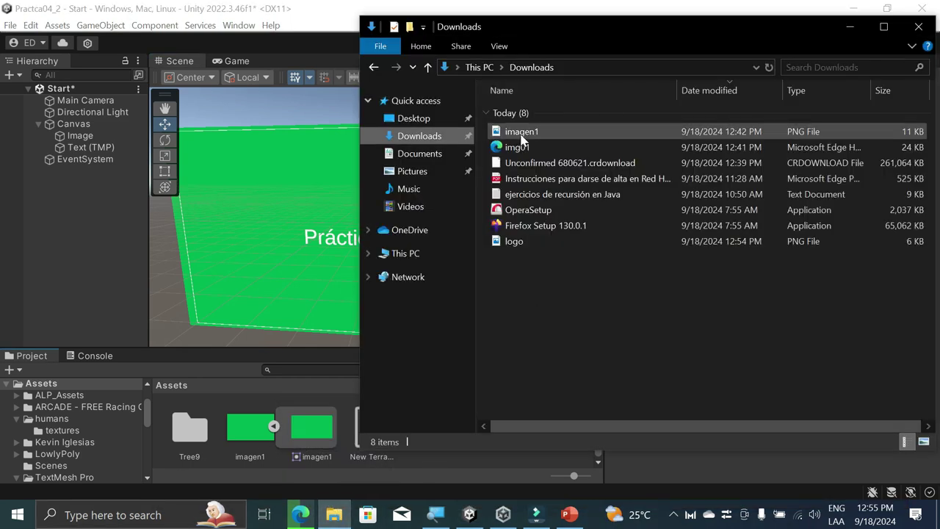
click(514, 246)
drag(514, 247, 499, 460)
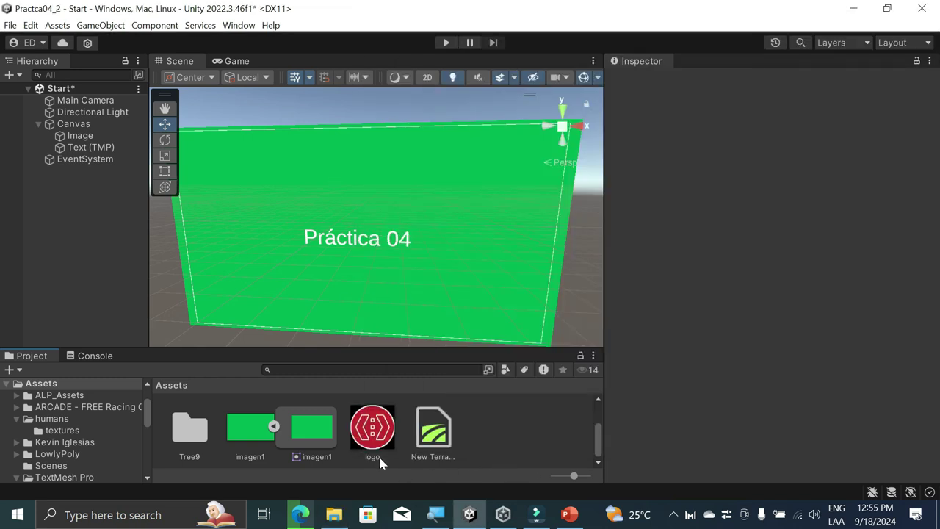
Step: Change the logo's Texture Type to Sprite (2D and UI) and apply
click(373, 433)
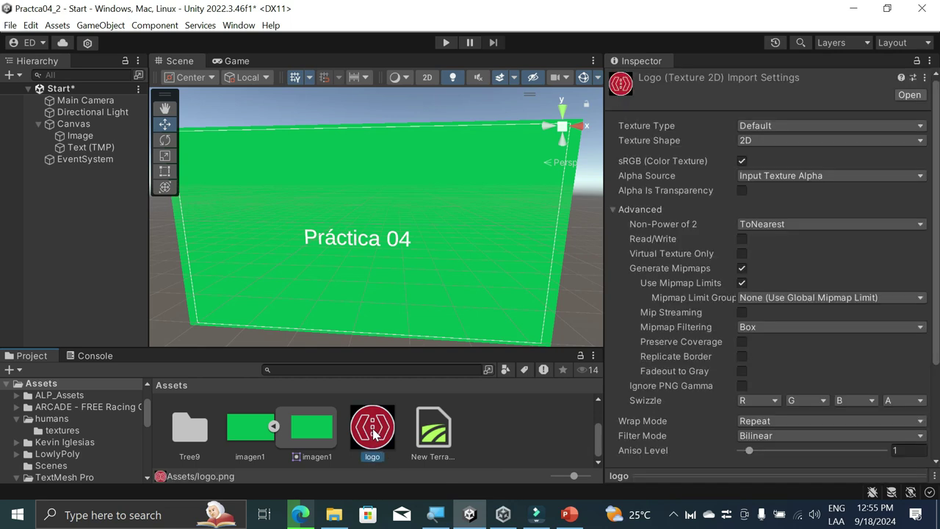
key(super)
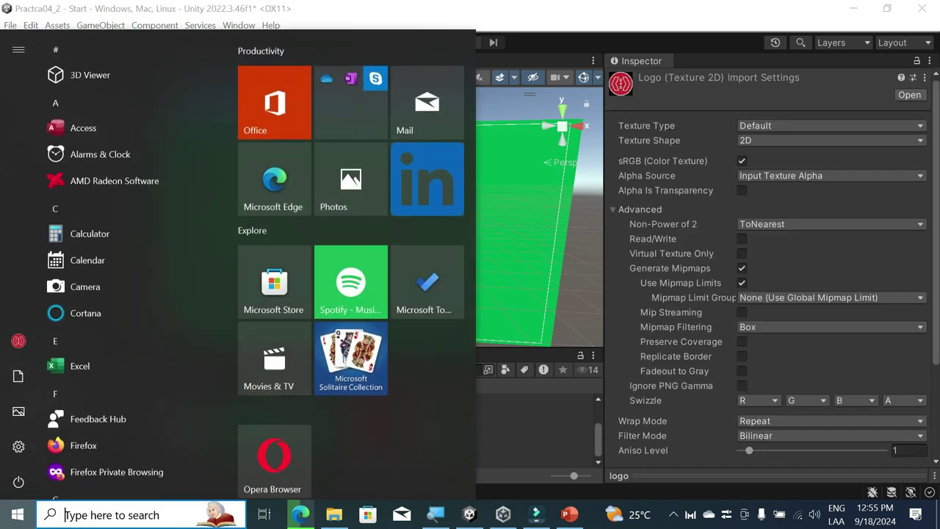
click(481, 437)
click(373, 432)
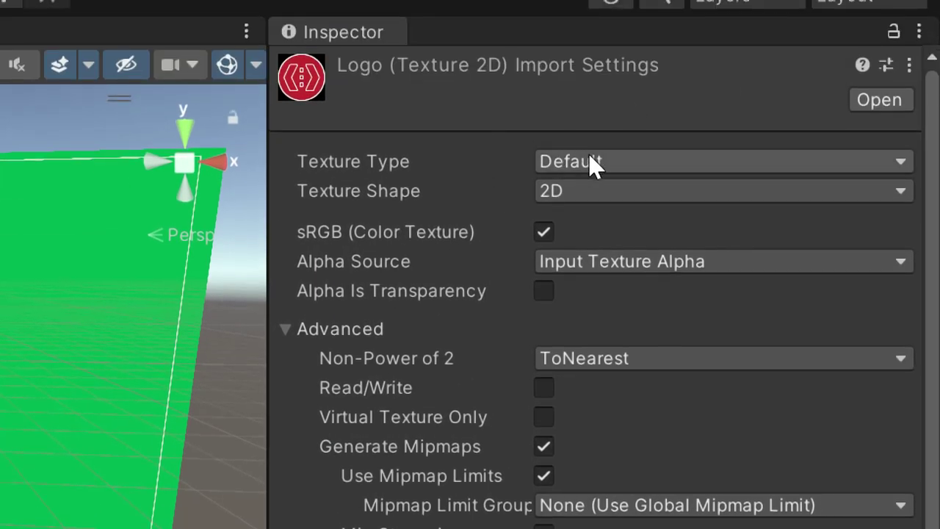
click(591, 157)
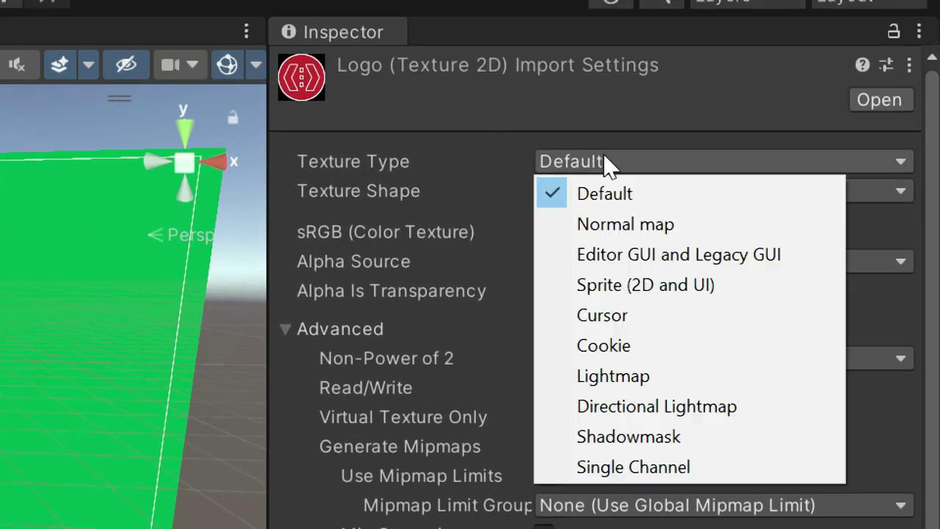
click(669, 287)
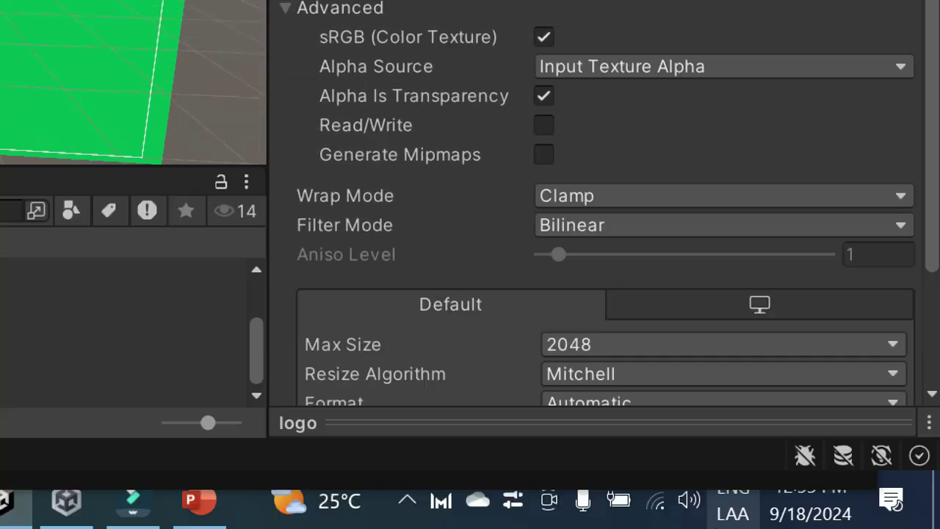
scroll(621, 170, down, 3)
click(881, 380)
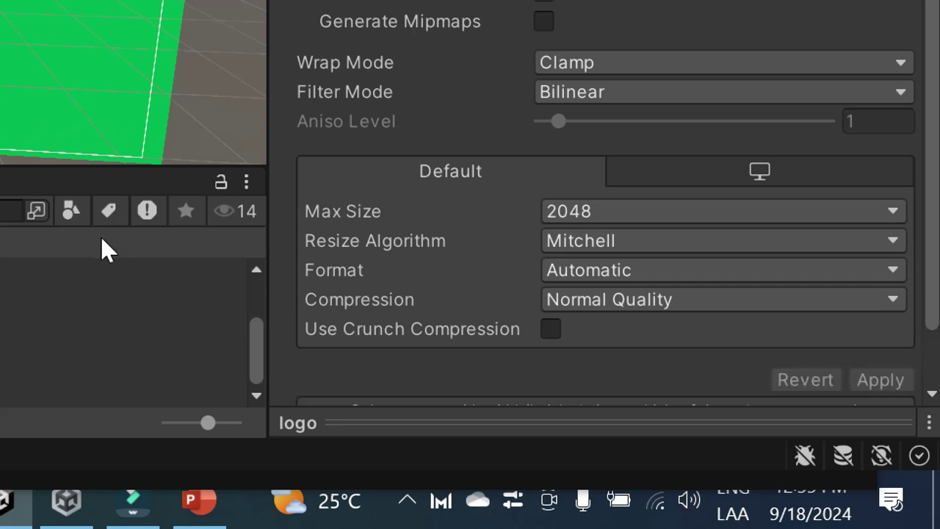
Step: Place the logo sprite into the scene and frame the view on it
click(592, 423)
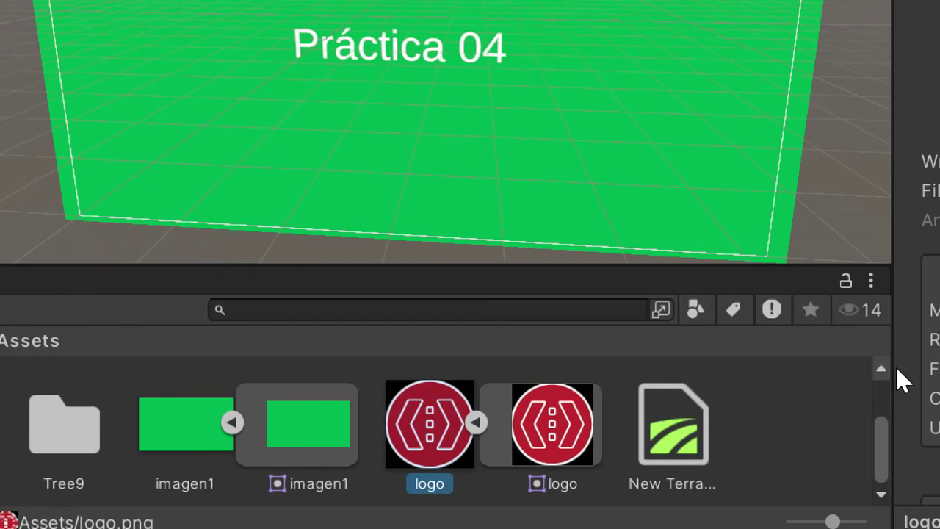
drag(679, 419, 606, 0)
drag(383, 51, 209, 58)
key(f)
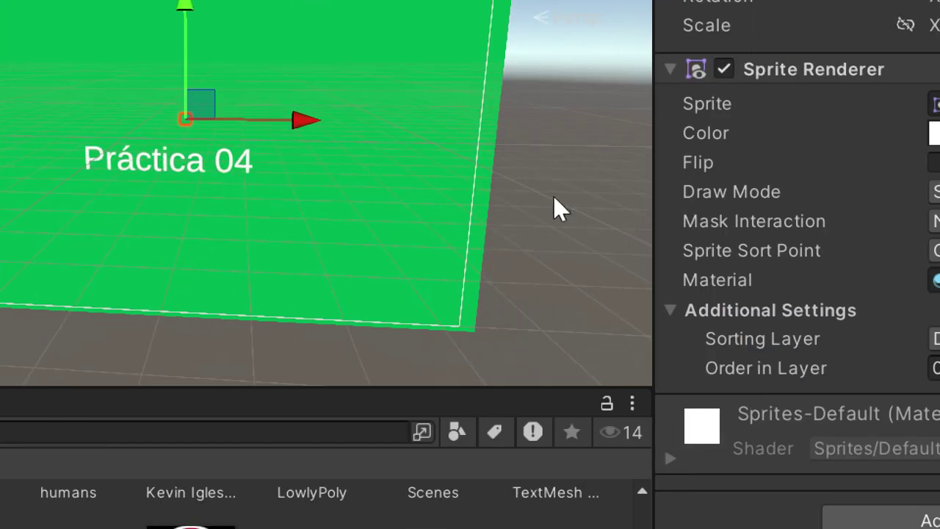
drag(611, 229, 357, 317)
key(super)
key(super)
alt+drag(541, 252, 432, 235)
scroll(427, 225, down, 3)
scroll(624, 227, down, 2)
key(ctrl+z)
scroll(627, 228, down, 3)
click(525, 207)
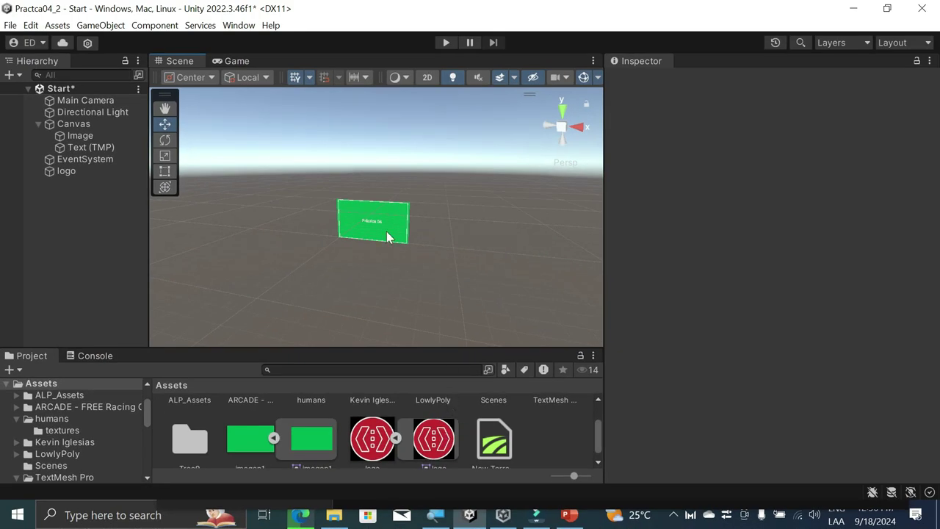
scroll(387, 231, up, 3)
Step: Add a UI Image under the Canvas using the logo sprite, moved up above the text
right_click(66, 127)
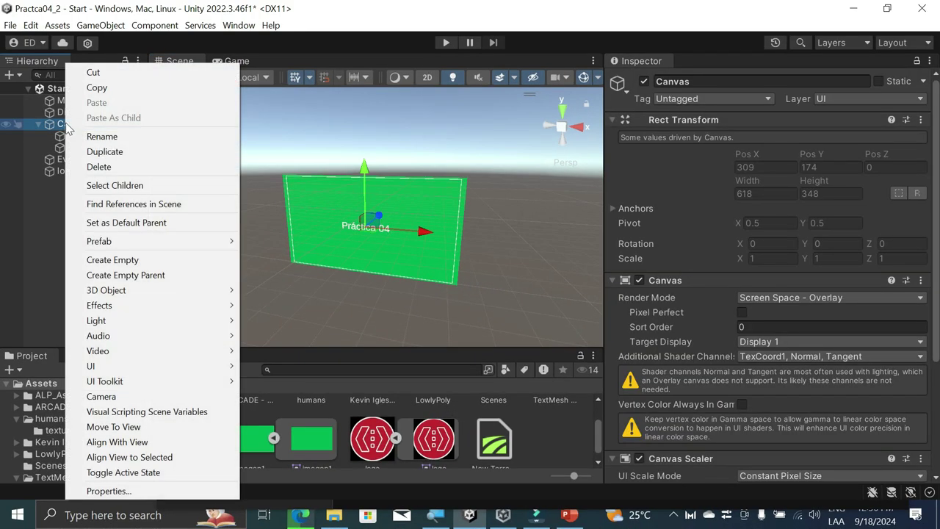
mouse_move(181, 366)
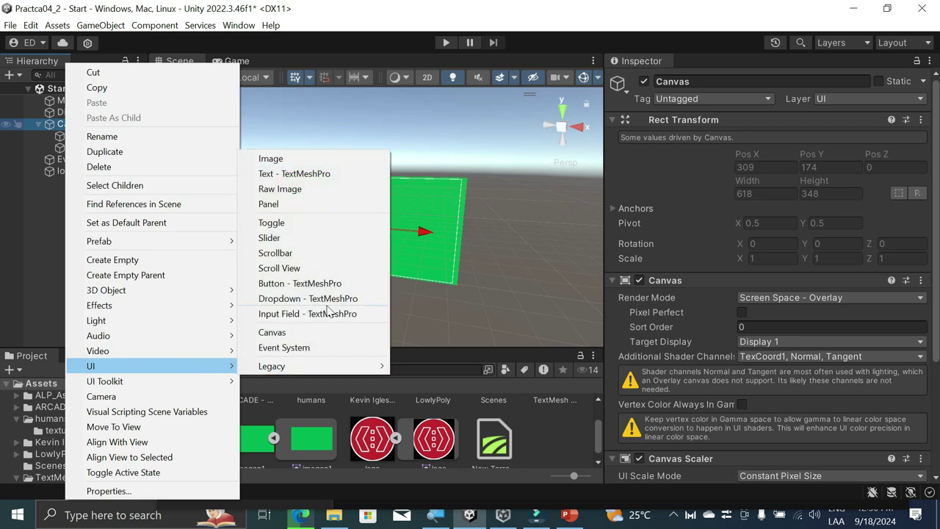
click(305, 159)
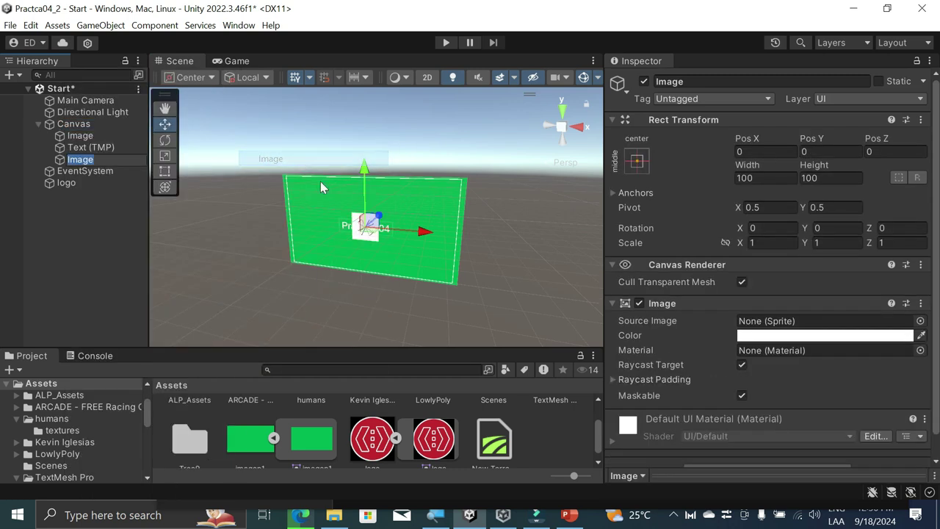
click(920, 321)
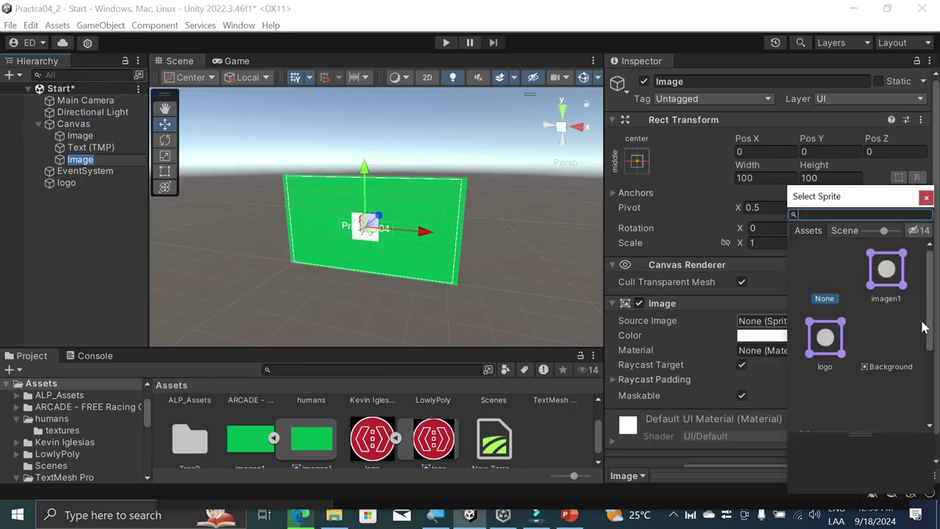
double_click(823, 338)
drag(369, 178, 374, 145)
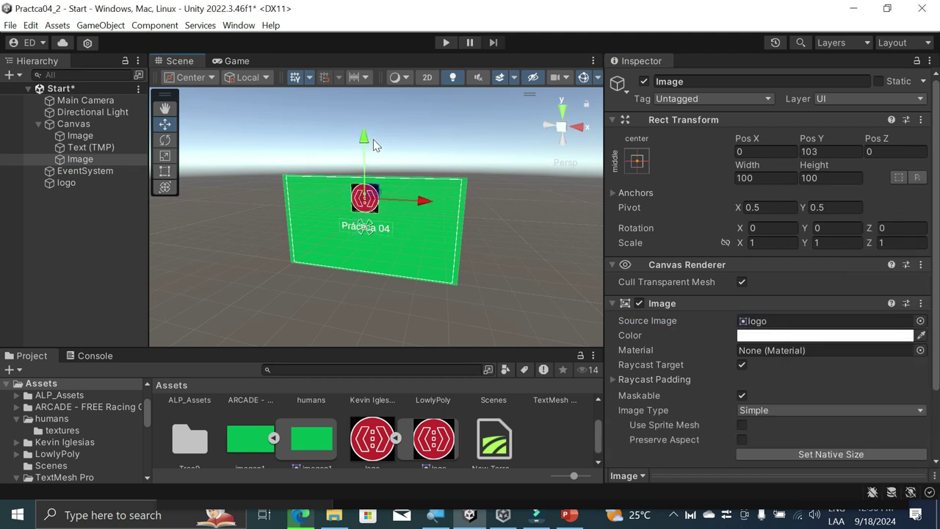
click(563, 247)
scroll(362, 198, up, 5)
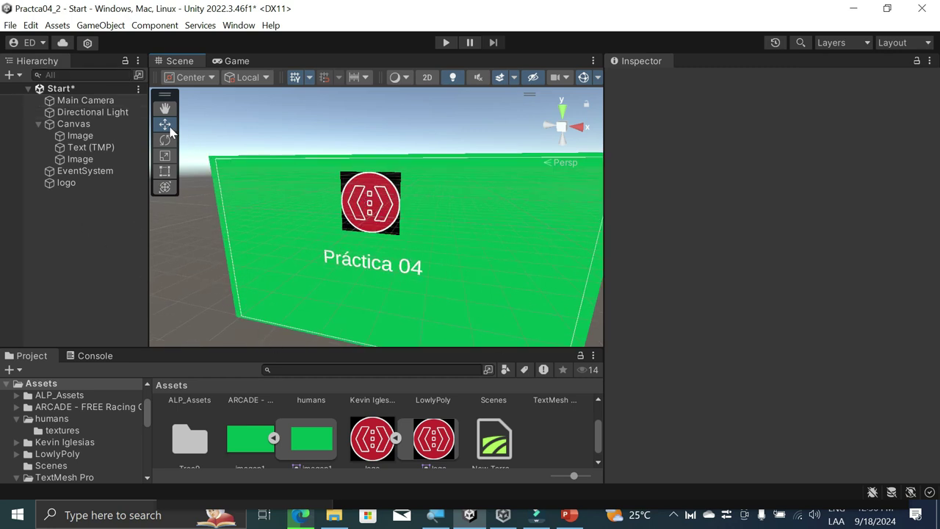
alt+drag(242, 311, 298, 247)
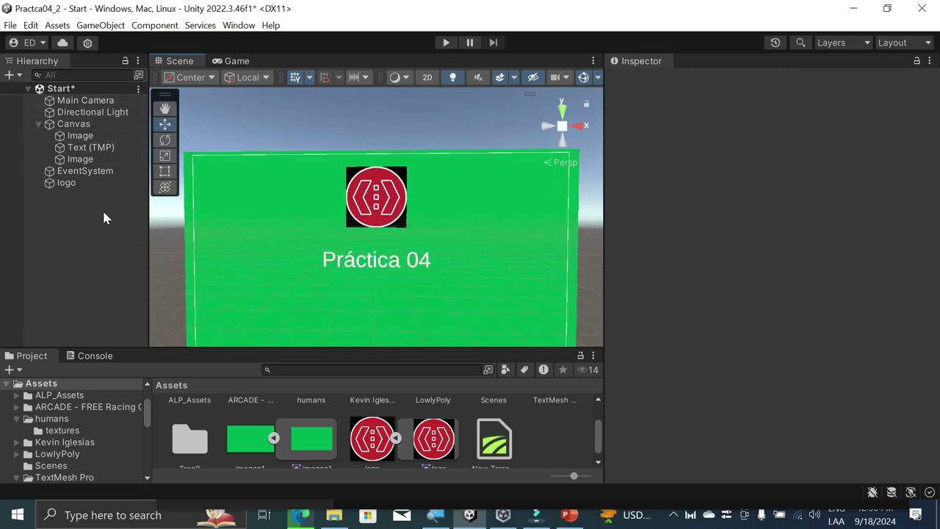
right_click(78, 124)
mouse_move(177, 366)
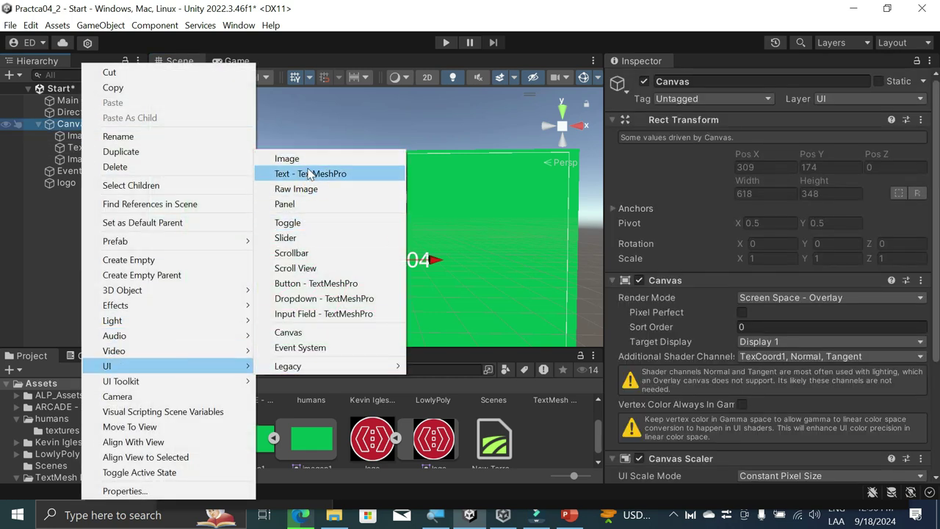
click(294, 204)
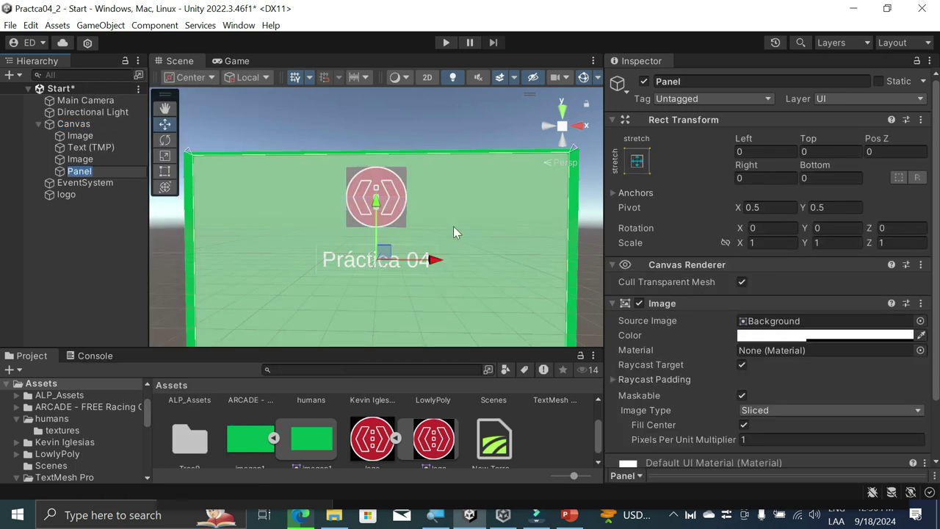
scroll(508, 234, down, 2)
drag(230, 335, 235, 219)
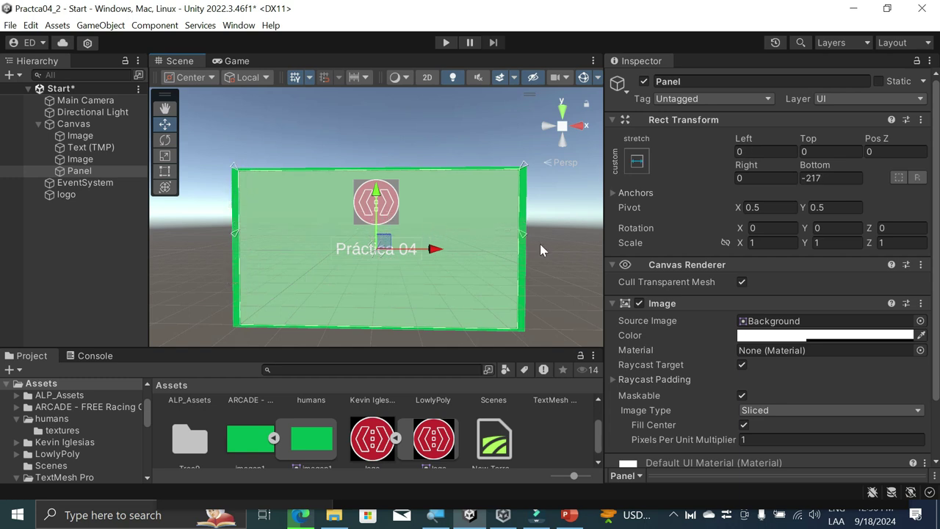
click(793, 336)
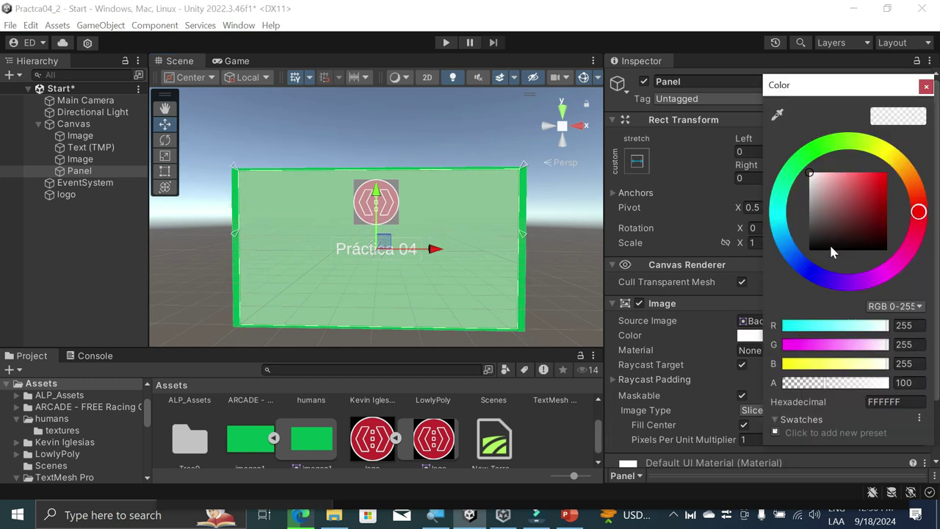
click(814, 255)
drag(826, 250, 442, 262)
click(536, 441)
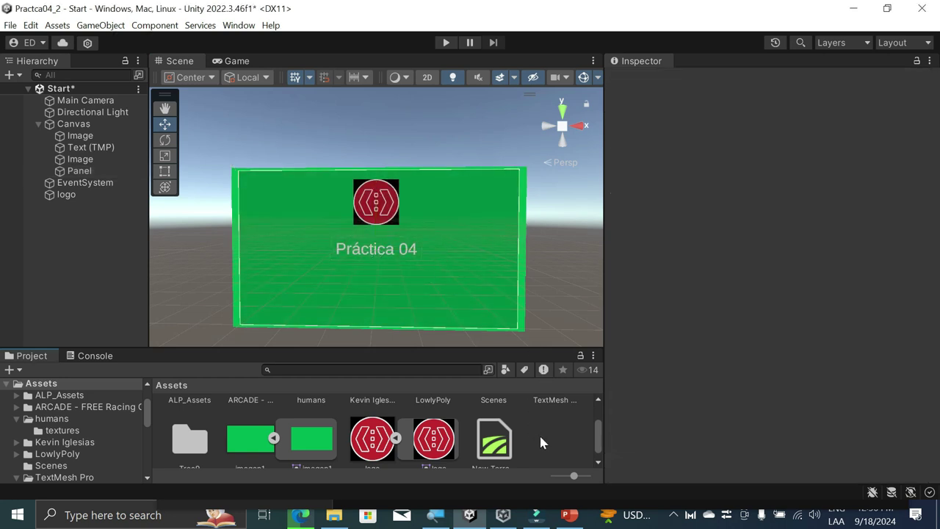
click(447, 252)
key(Delete)
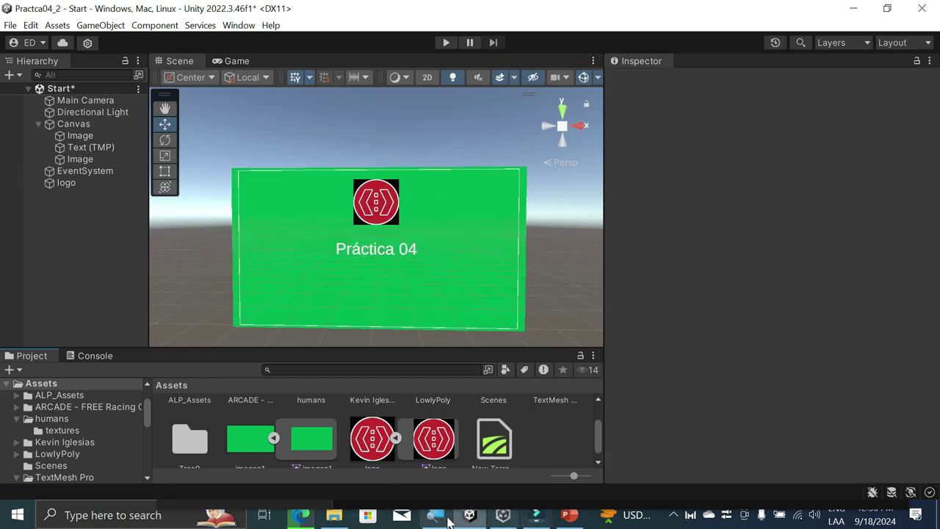
Step: Shorten the PowerPoint rectangle to 3.26 inches tall and give it black fill and a dark outline
click(570, 515)
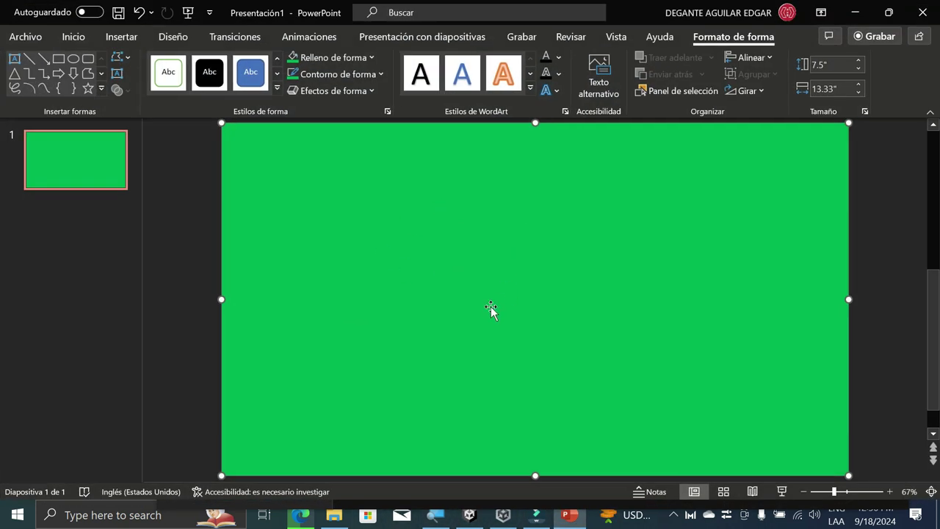
drag(535, 477, 532, 277)
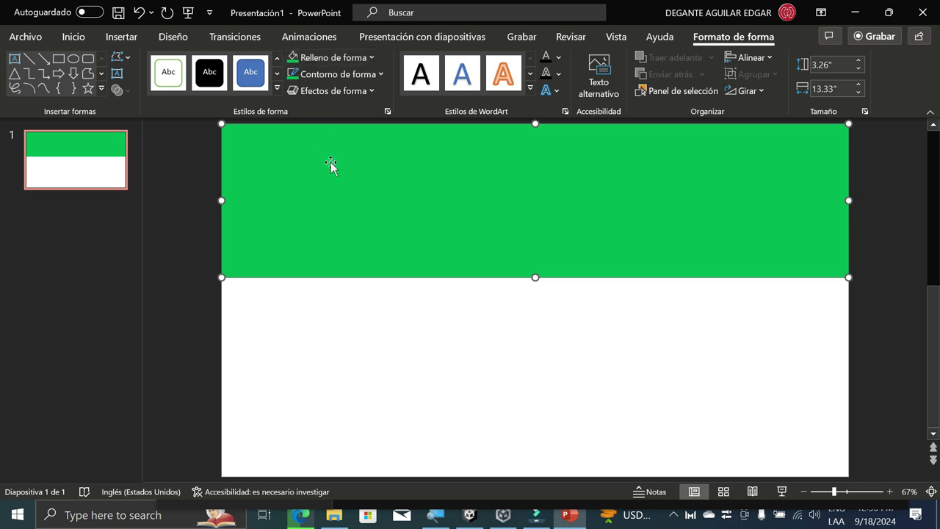
click(371, 58)
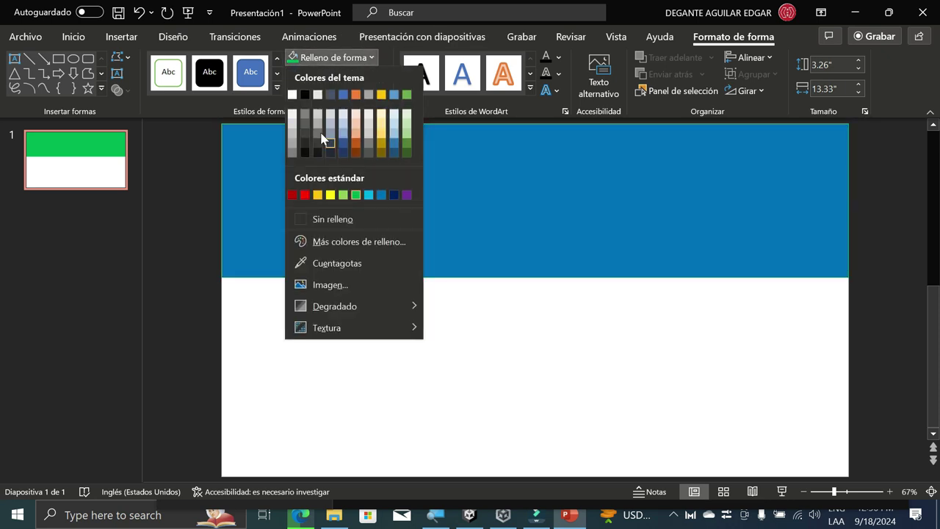
click(308, 153)
click(377, 75)
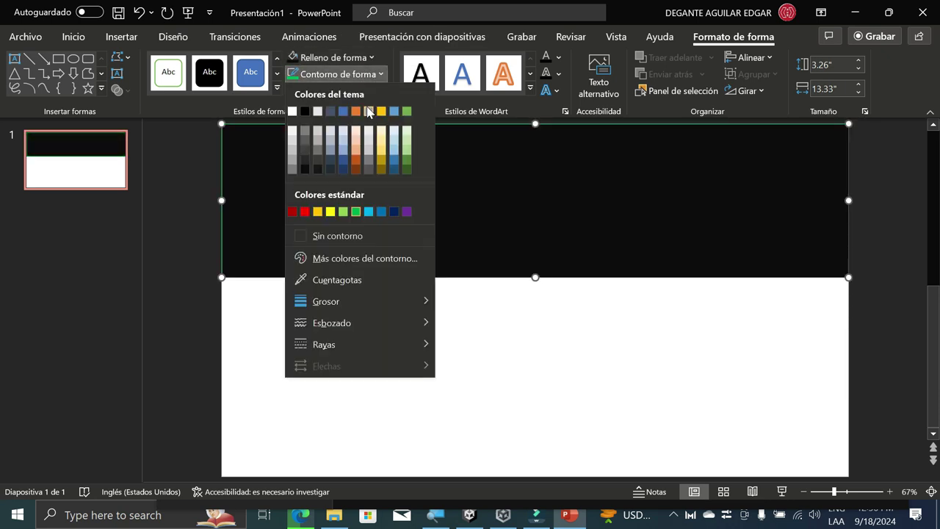
click(305, 170)
click(536, 343)
Step: Save the rectangle as a PNG picture in Downloads
right_click(588, 189)
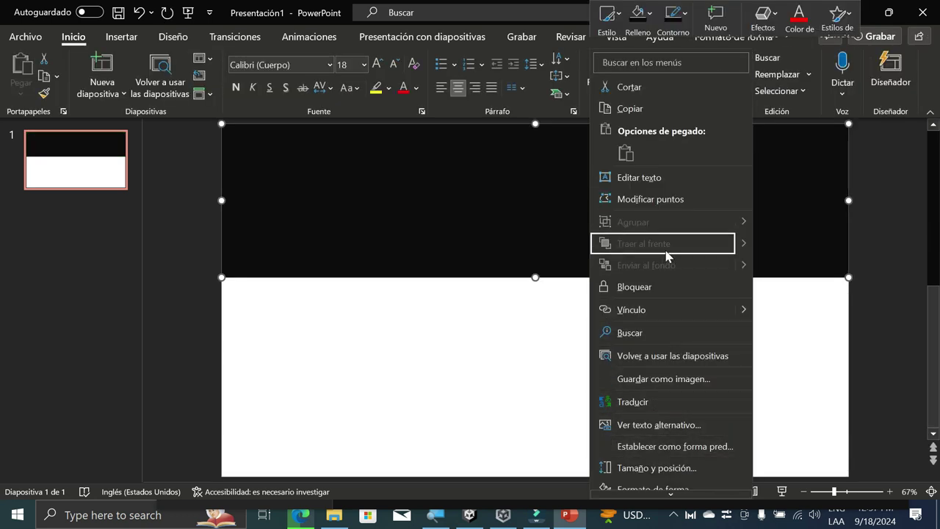
scroll(672, 379, down, 1)
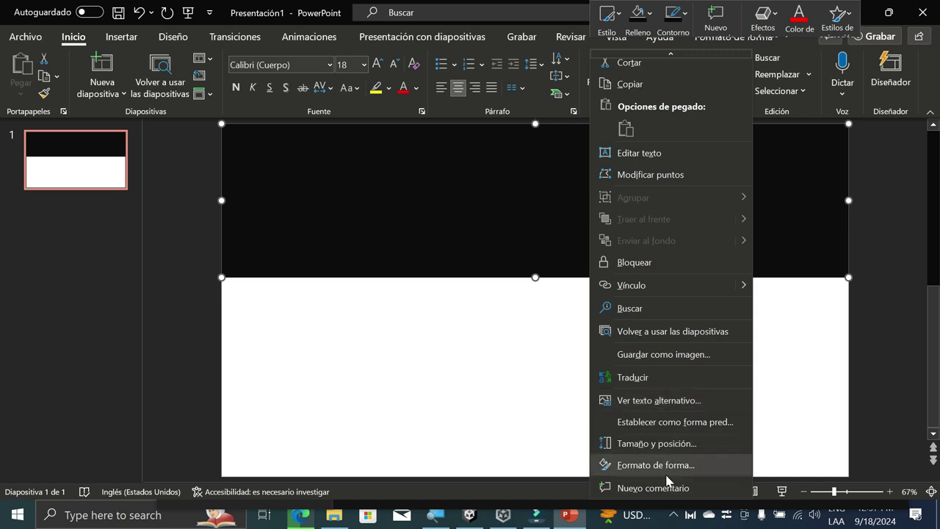
click(668, 355)
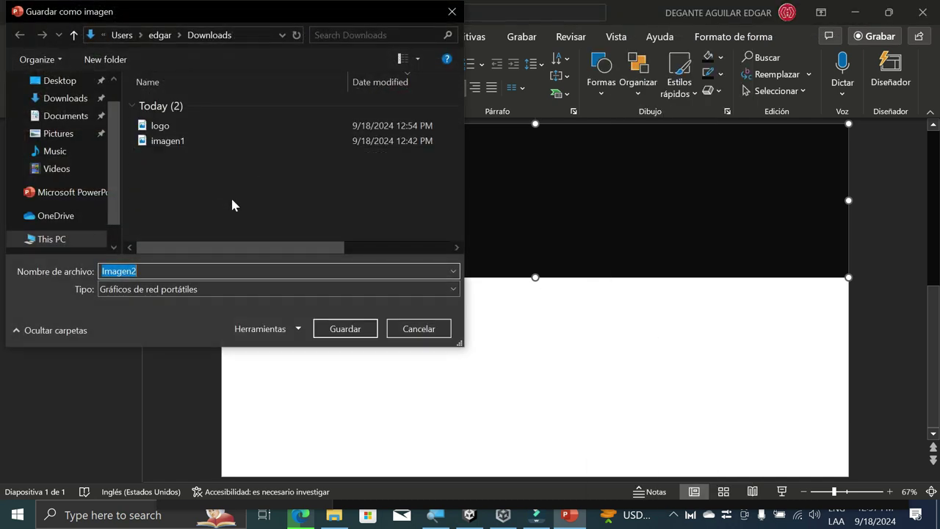
click(184, 144)
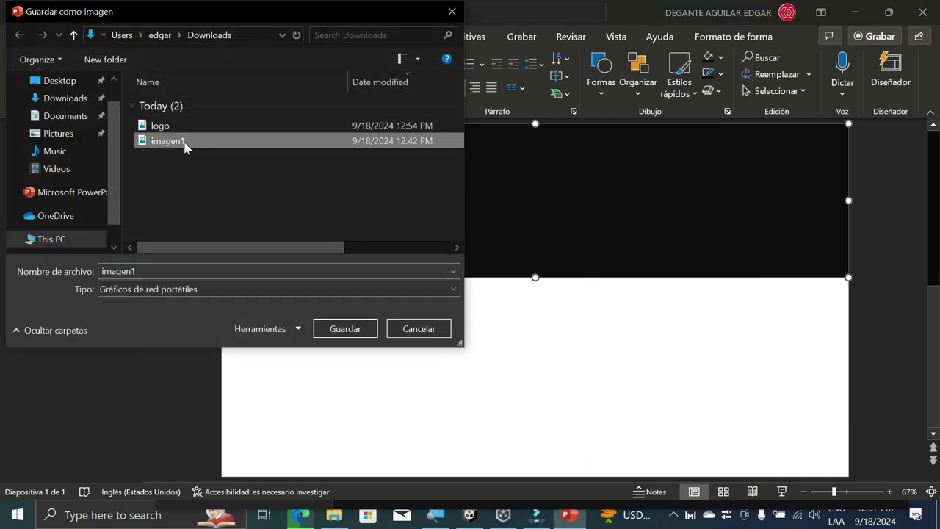
click(217, 272)
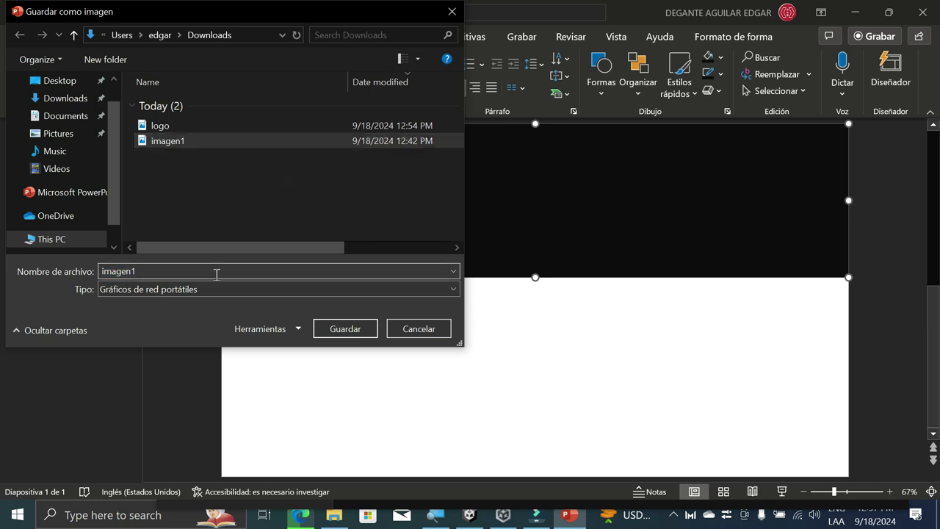
key(Return)
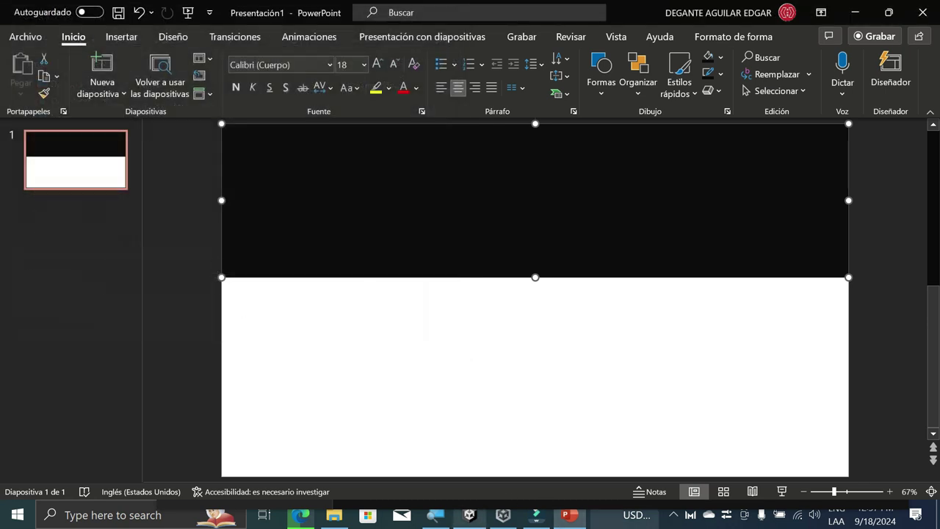
click(471, 516)
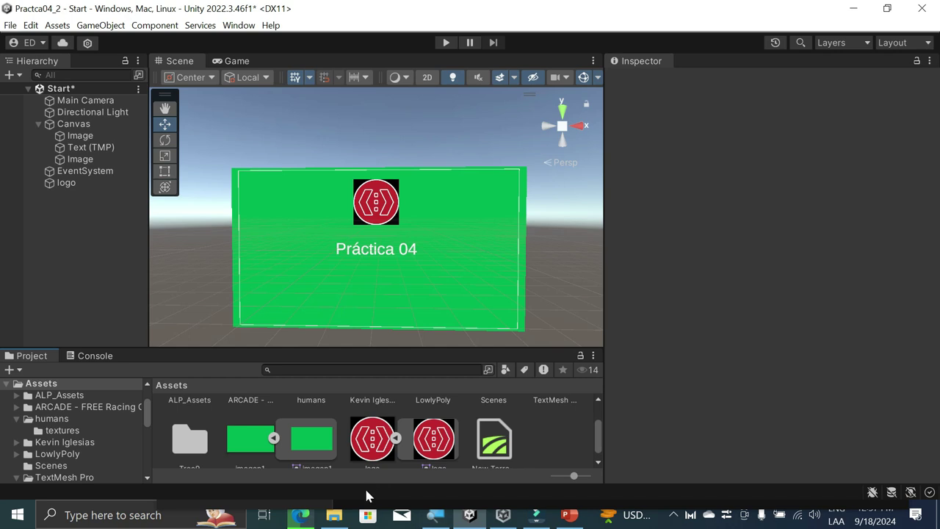
Step: Import imagen2.png from the Downloads folder into the project's Assets
click(334, 515)
drag(541, 257, 564, 308)
drag(526, 265, 540, 464)
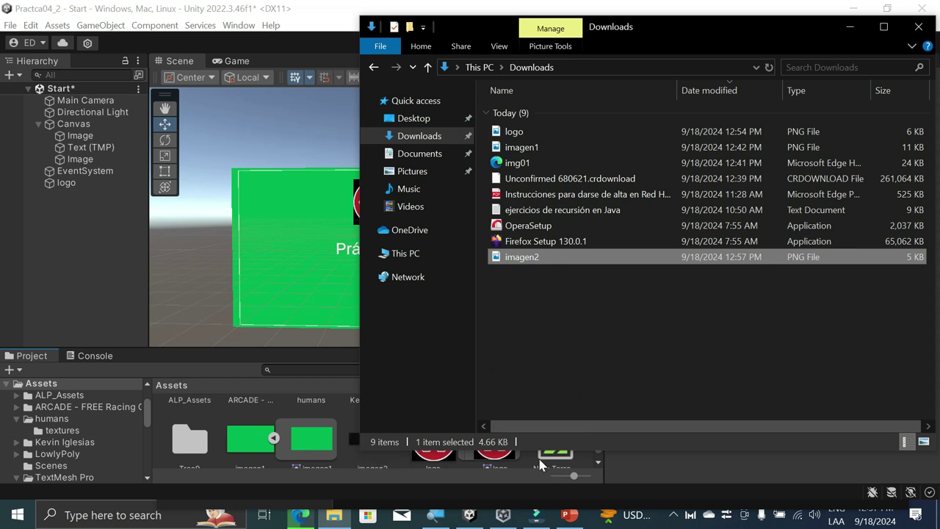
Step: Set imagen2's Texture Type to Sprite (2D and UI) and apply the change
click(352, 457)
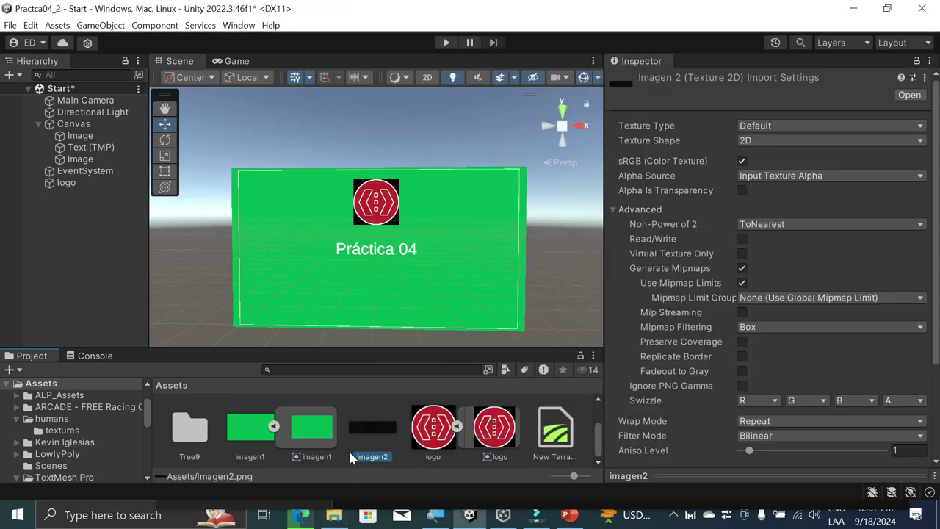
click(821, 129)
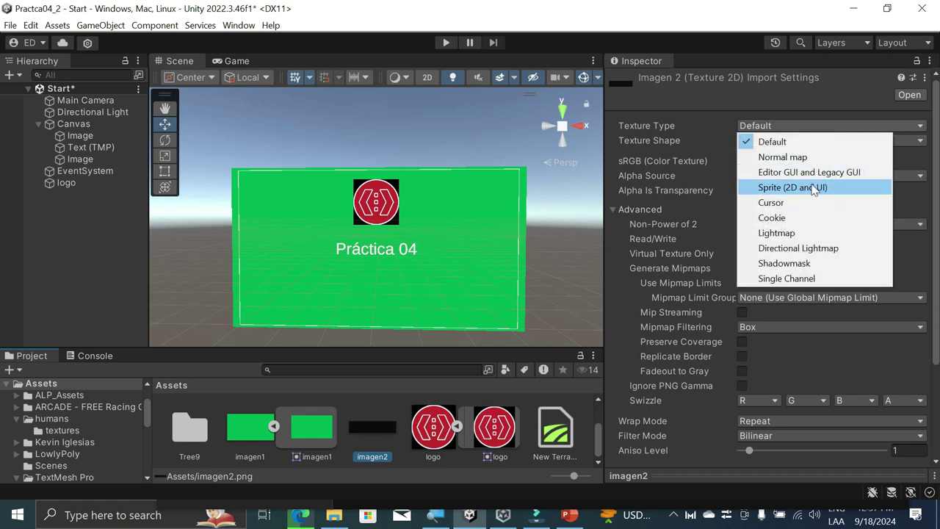
click(814, 188)
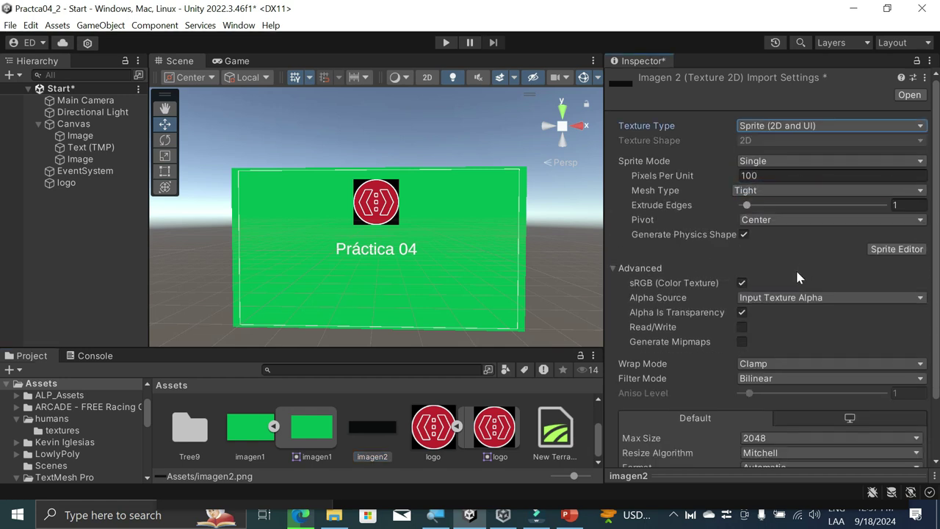
scroll(850, 434, down, 2)
click(908, 455)
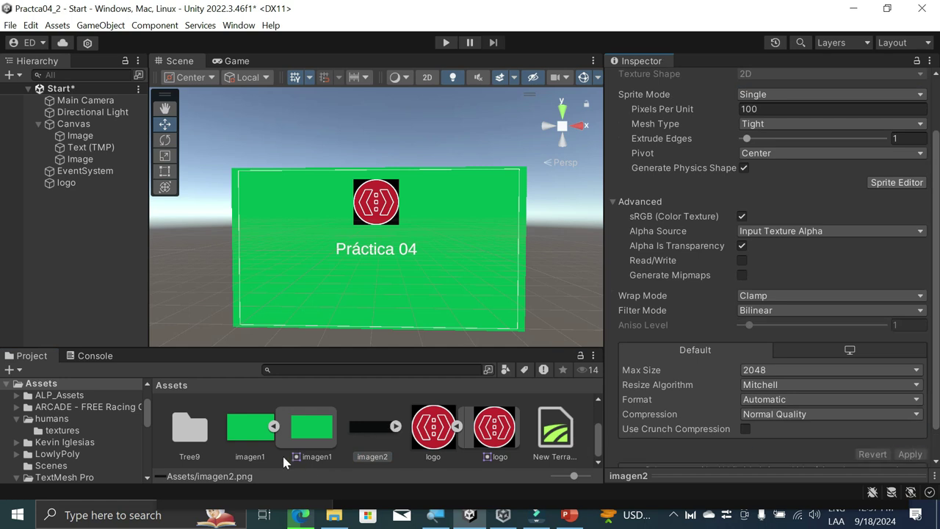
Step: Drop the imagen2 sprite into the scene, frame it, then undo the placement
drag(366, 427, 409, 228)
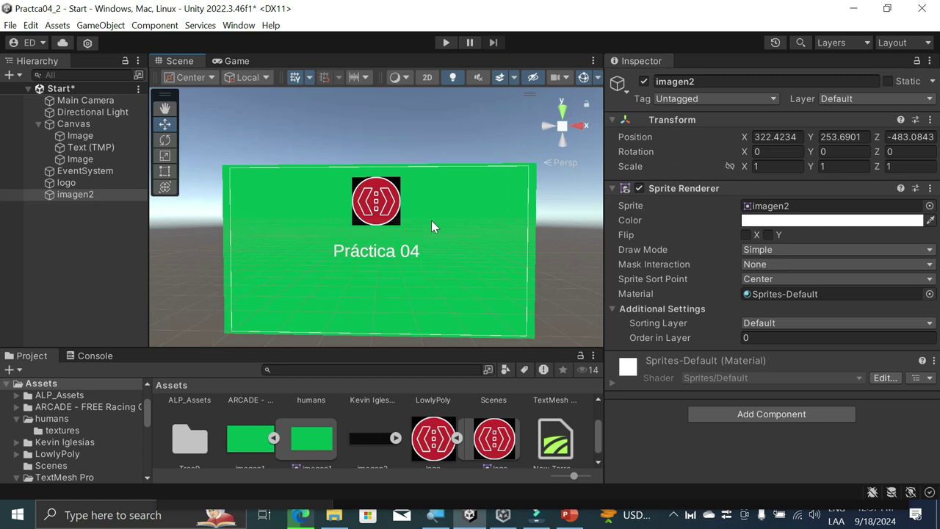
key(f)
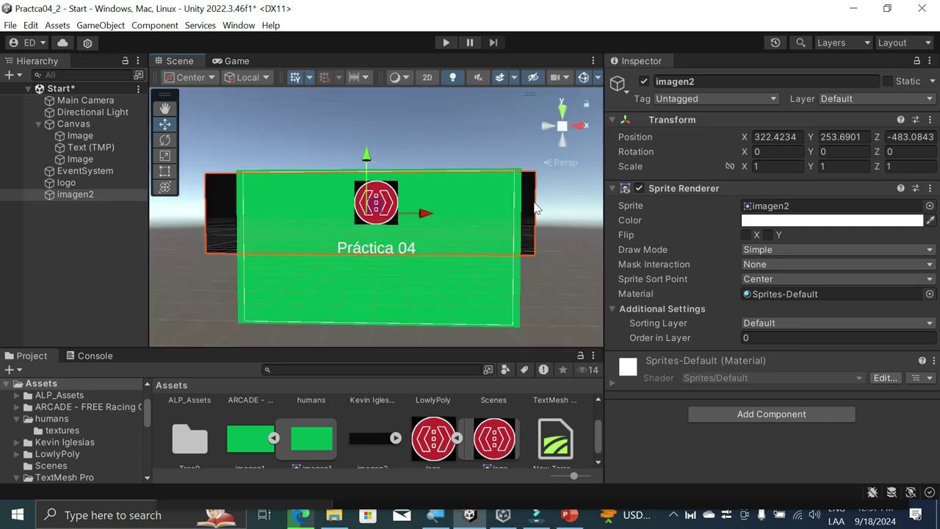
key(ctrl+z)
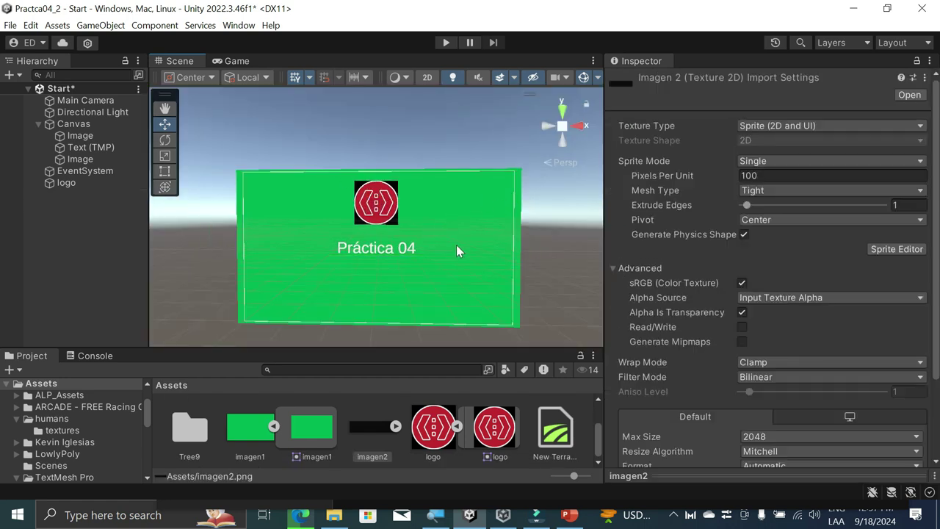
Step: Add a UI Image under the Canvas, undoing a stray imagen2 sprite drop
right_click(71, 123)
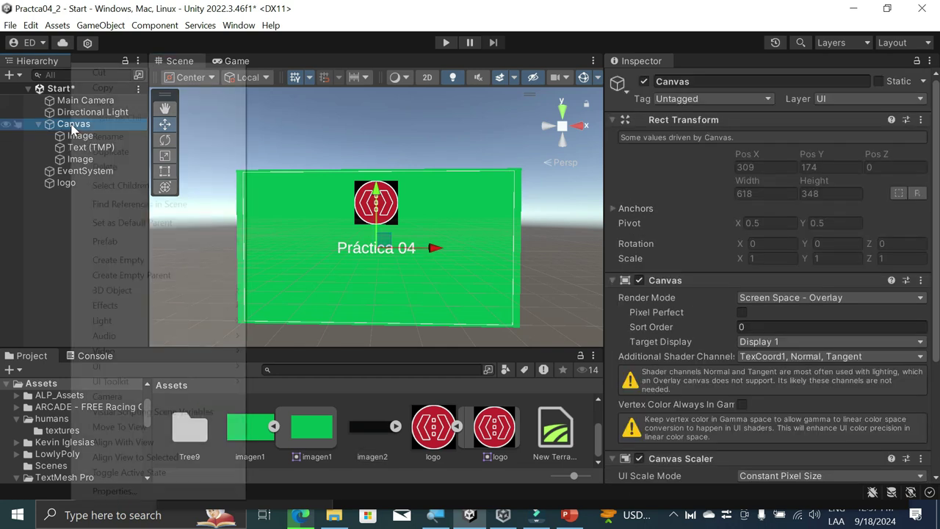
mouse_move(152, 367)
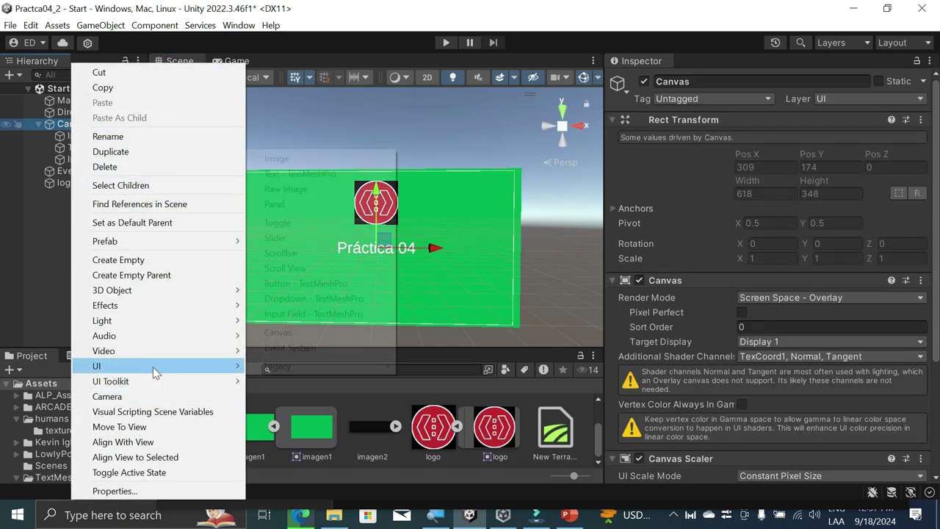
click(277, 158)
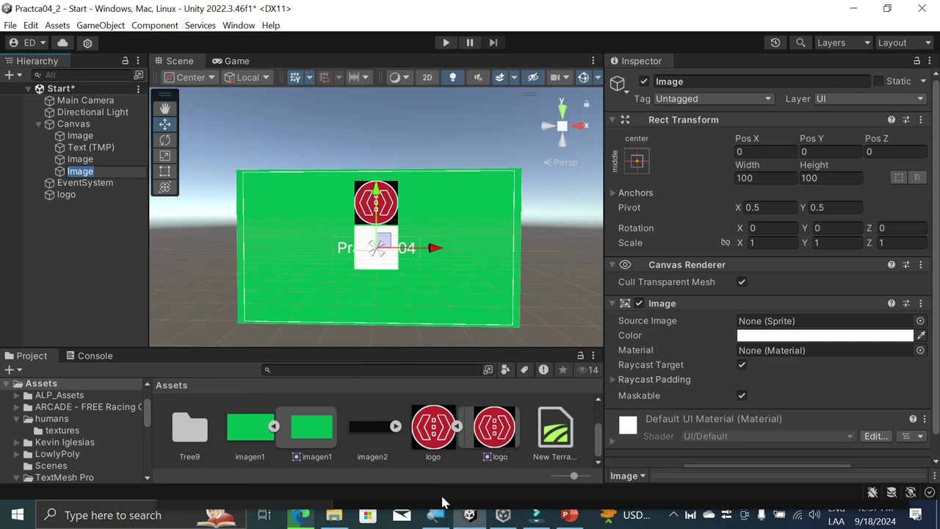
click(396, 426)
drag(428, 426, 367, 293)
key(ctrl+z)
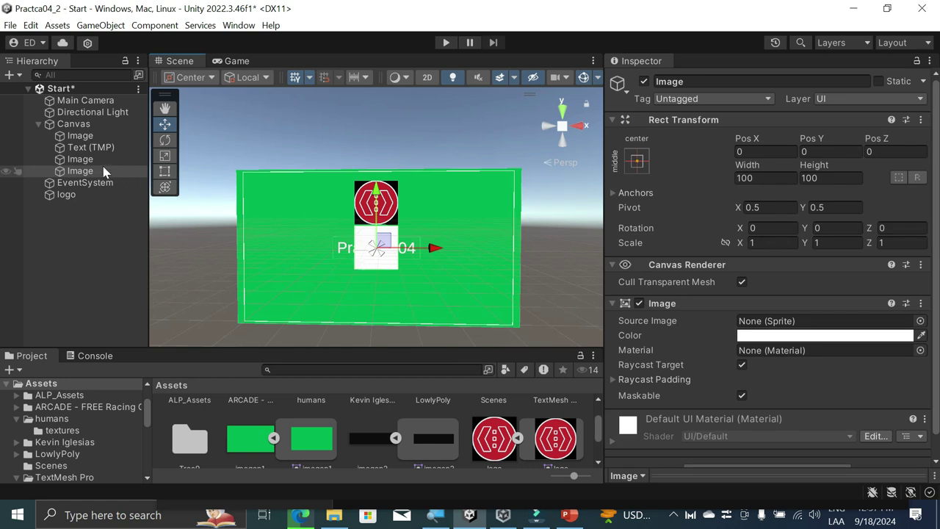
Step: Set the Image's Source Image to the imagen2 sprite
click(834, 335)
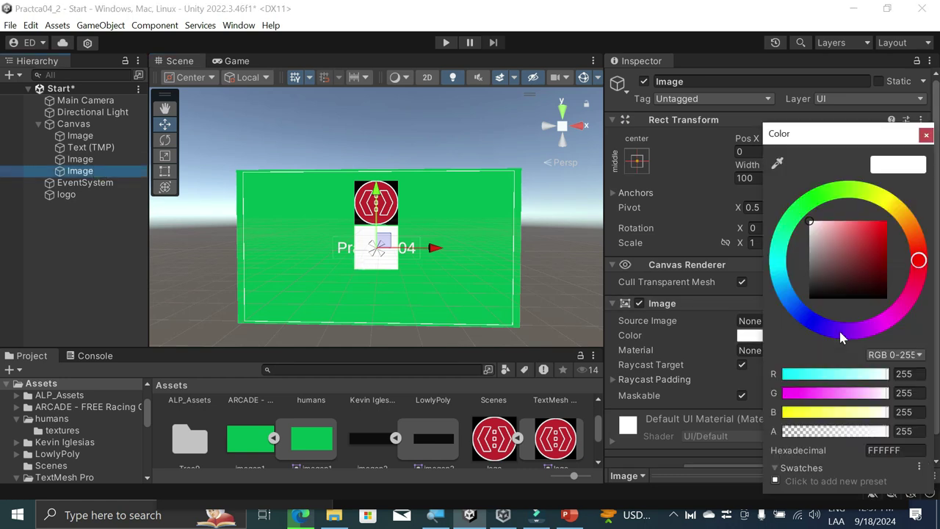
click(755, 324)
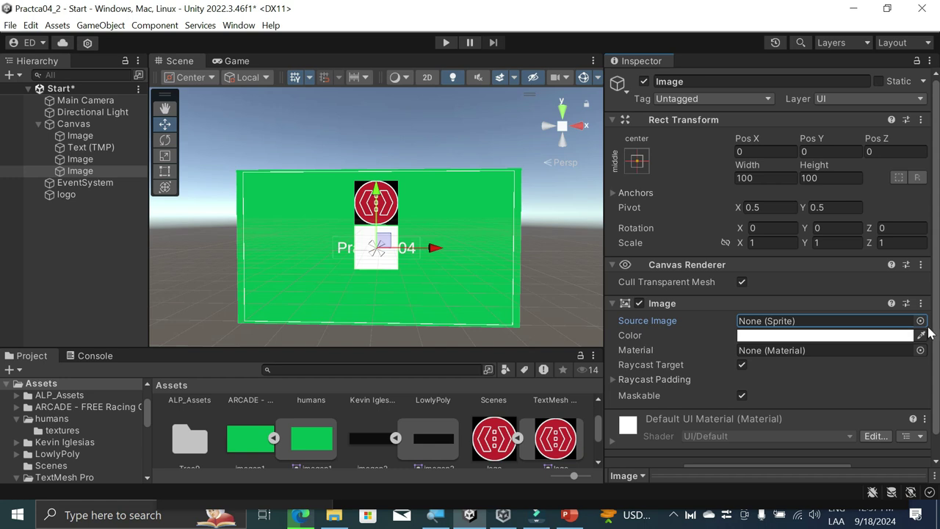
click(921, 321)
double_click(835, 335)
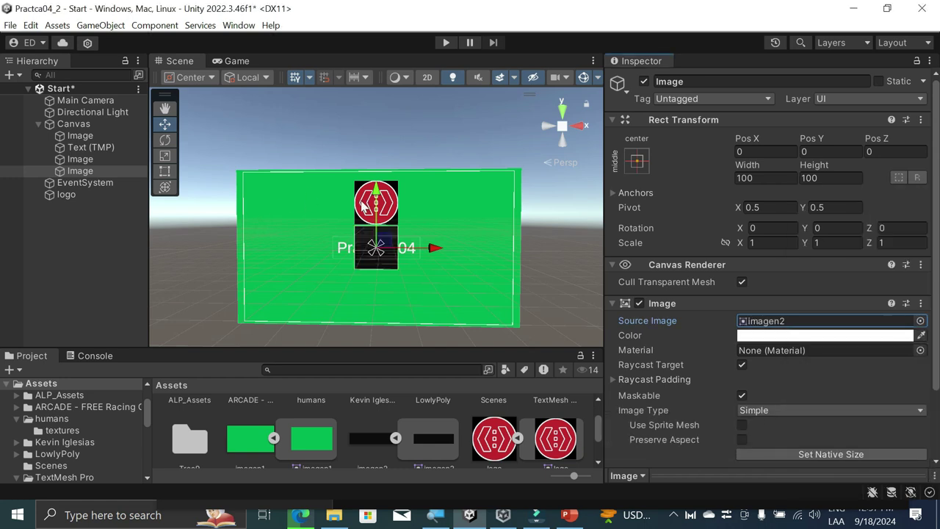
Step: Scale the black imagen2 image to stretch across the canvas width
click(166, 126)
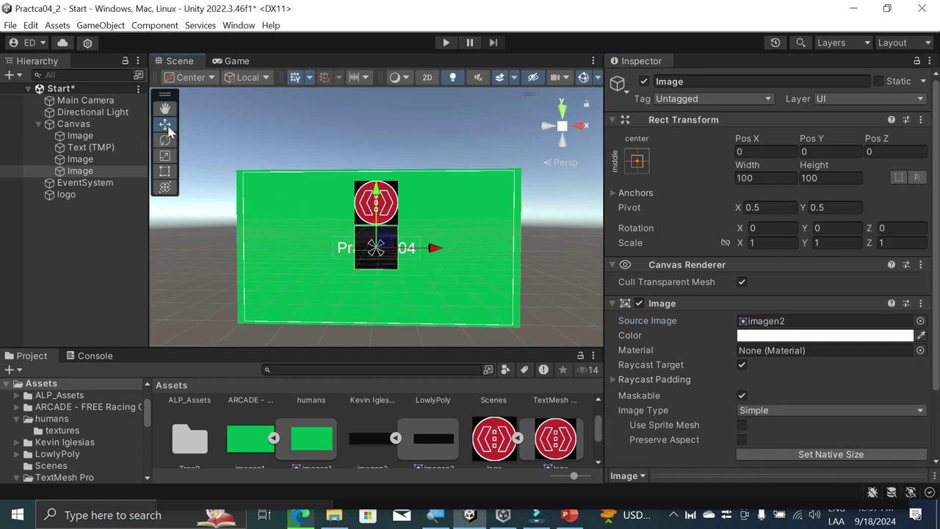
click(166, 158)
drag(436, 250, 757, 269)
drag(749, 262, 748, 263)
Step: Raise the black bar to the top of the panel and make it taller
click(164, 124)
drag(376, 194, 383, 133)
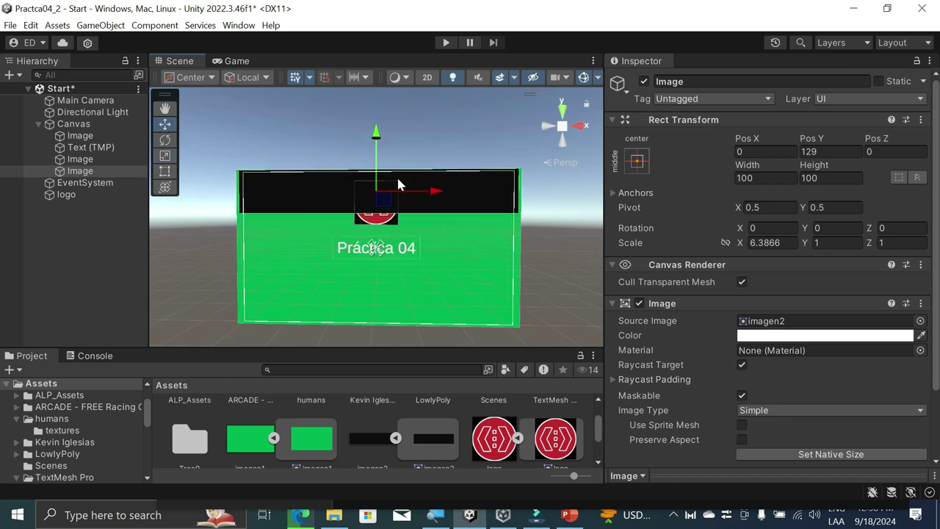
click(164, 156)
drag(376, 132, 394, 76)
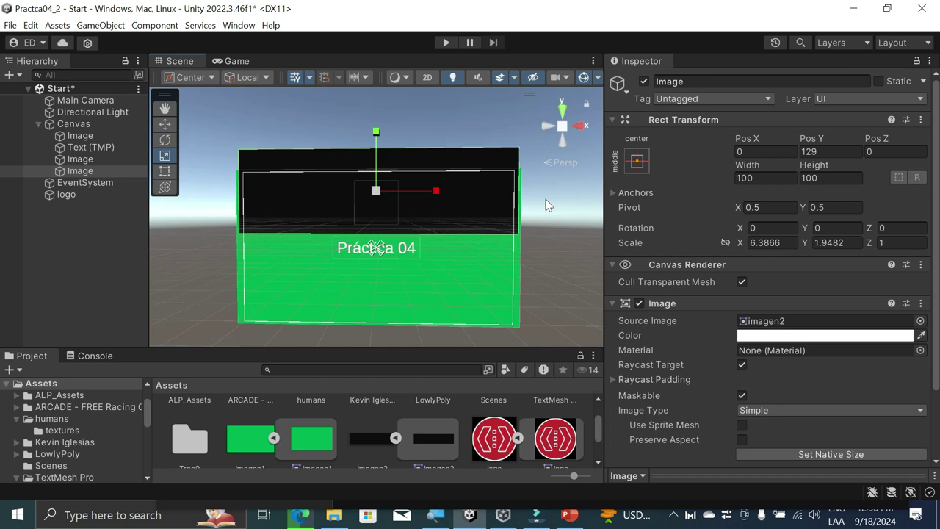
Step: Reorder the Canvas images, moving the logo image to the top of the list
click(348, 208)
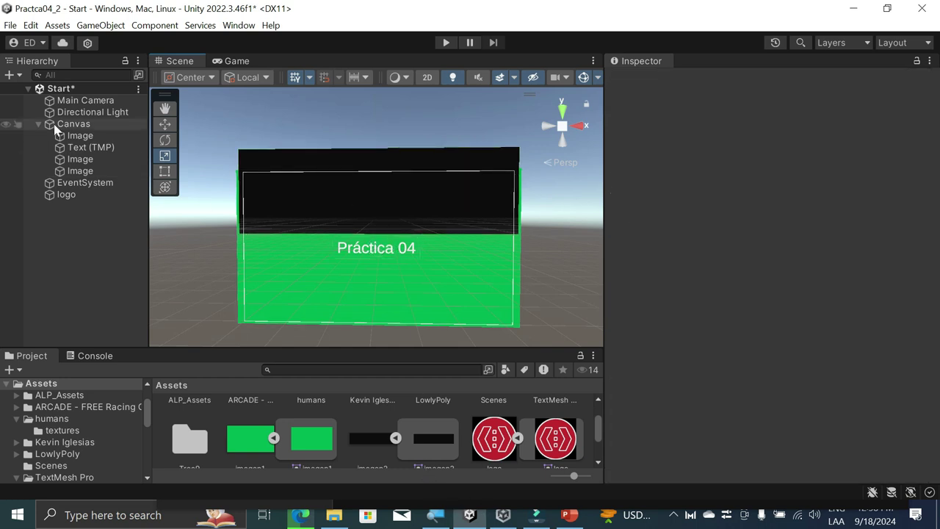
click(84, 160)
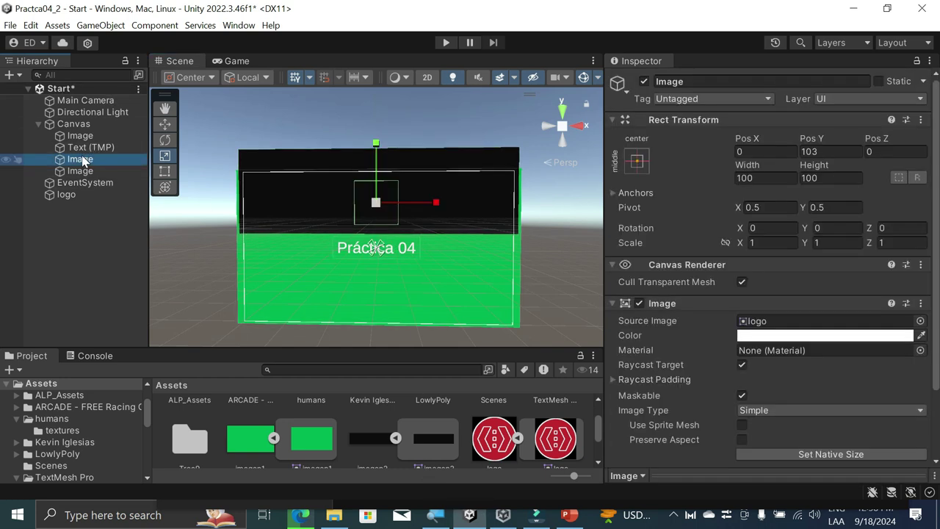
drag(84, 165, 82, 135)
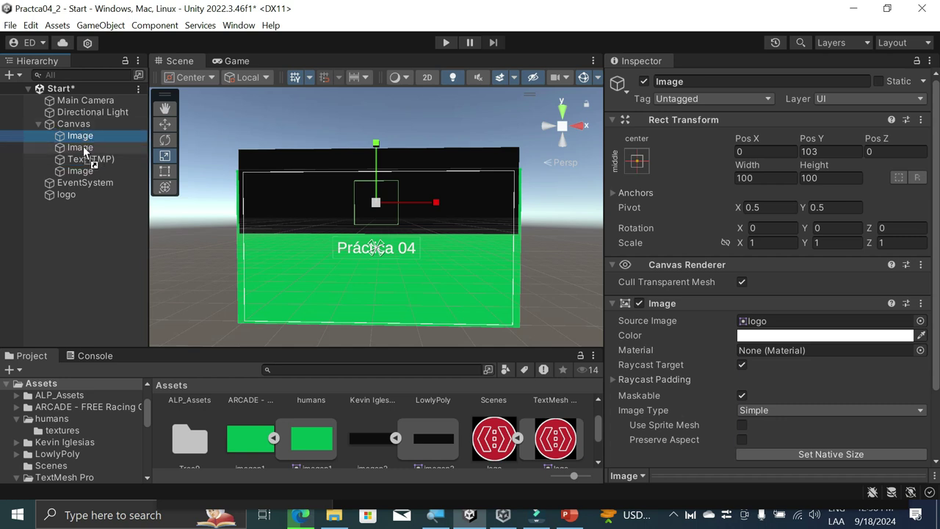
click(86, 172)
drag(86, 173, 95, 133)
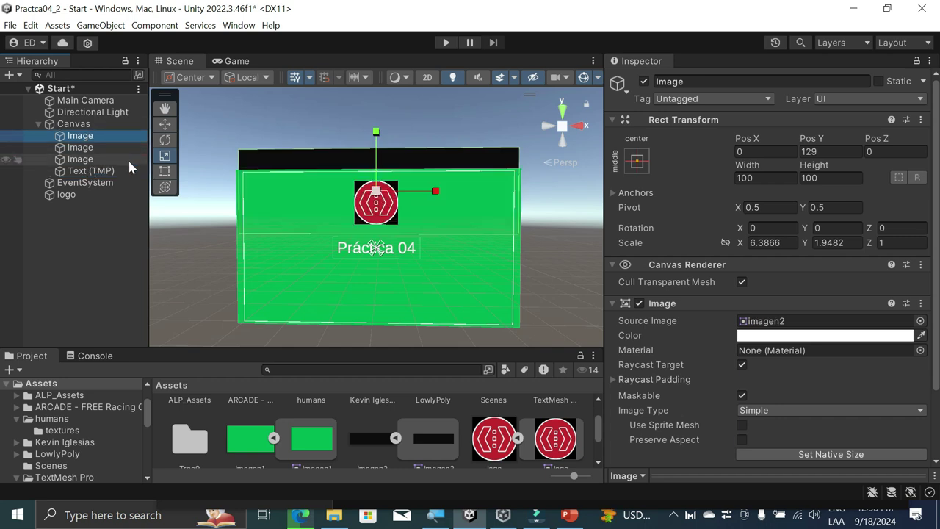
Step: Make the black band image the Canvas's first child and preview in Play mode
click(81, 149)
drag(82, 151, 85, 133)
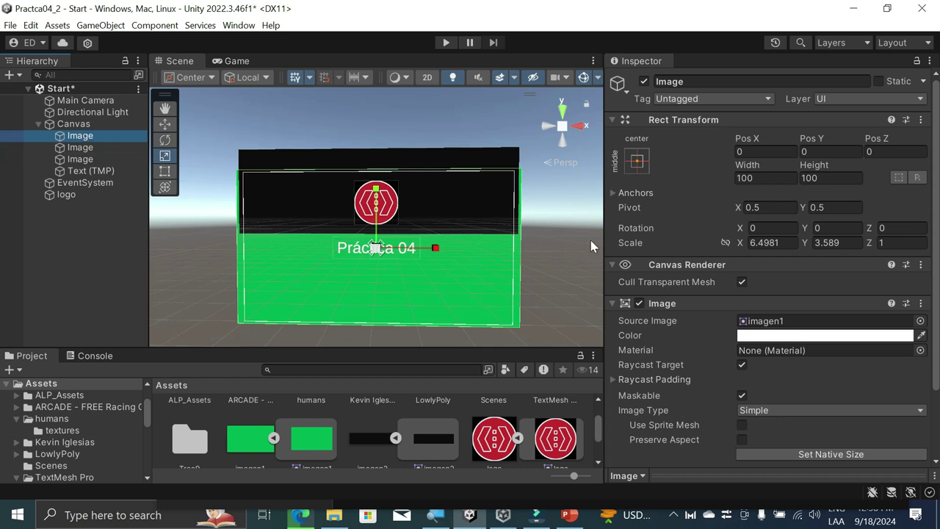
click(552, 235)
click(446, 41)
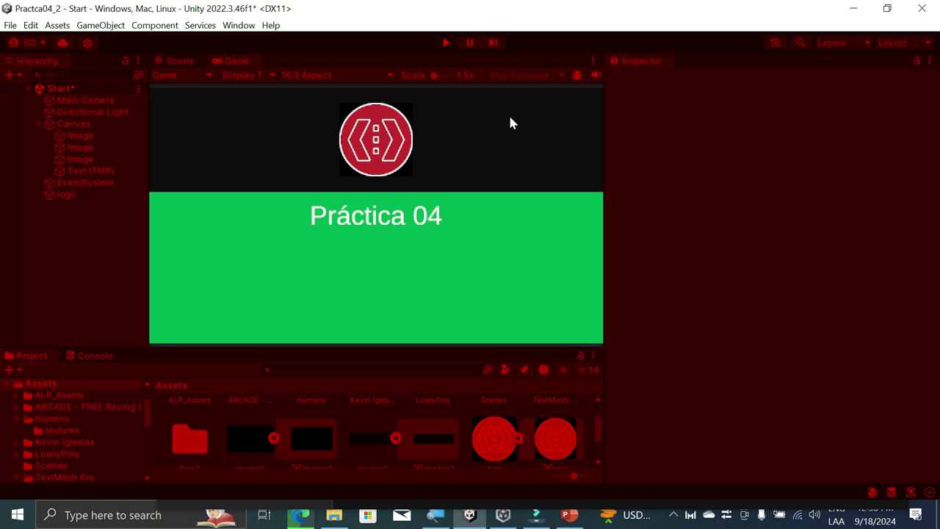
Step: Stop Play mode to return to editing the logo, black band and green panel
click(450, 43)
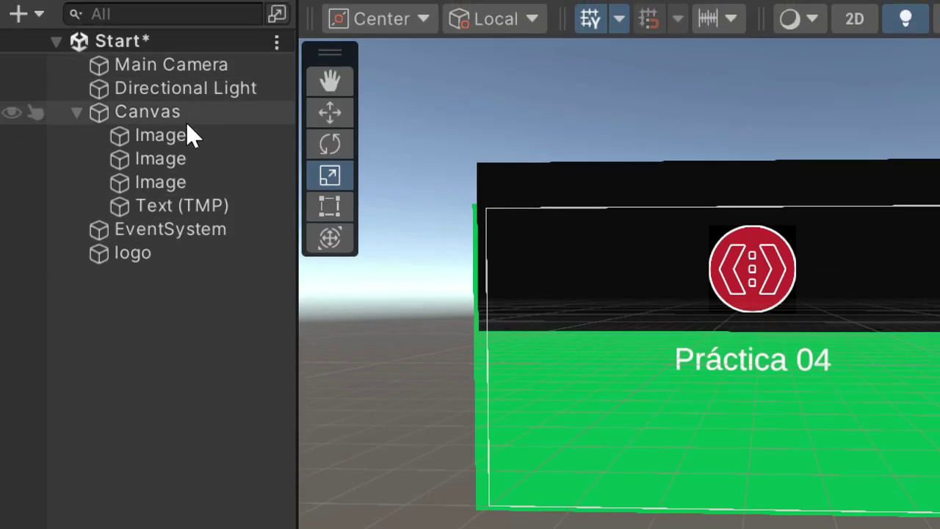
Step: Add a UI Button - TextMeshPro as a child of the Canvas
click(184, 121)
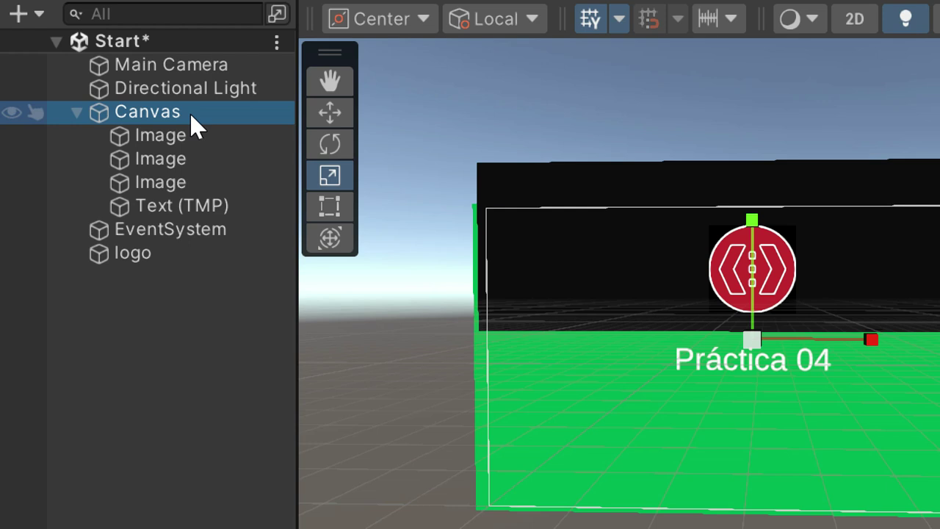
right_click(189, 112)
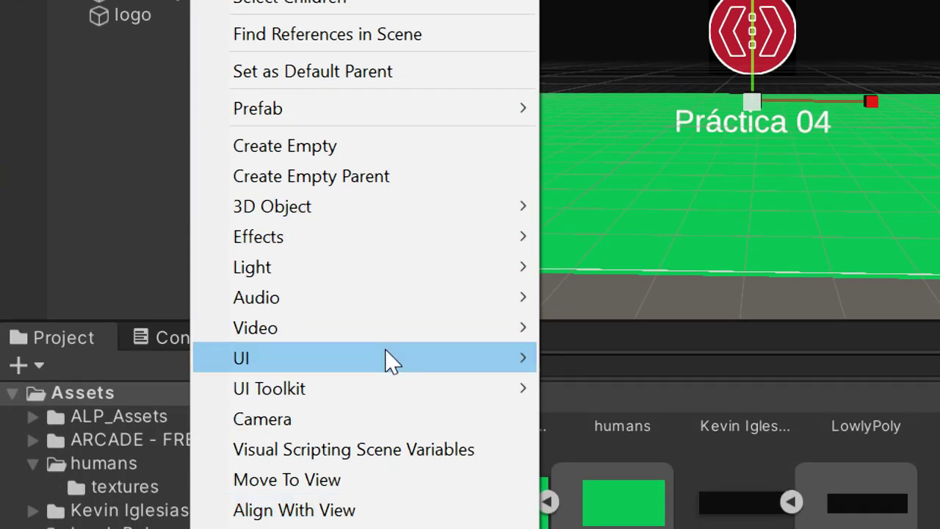
mouse_move(367, 362)
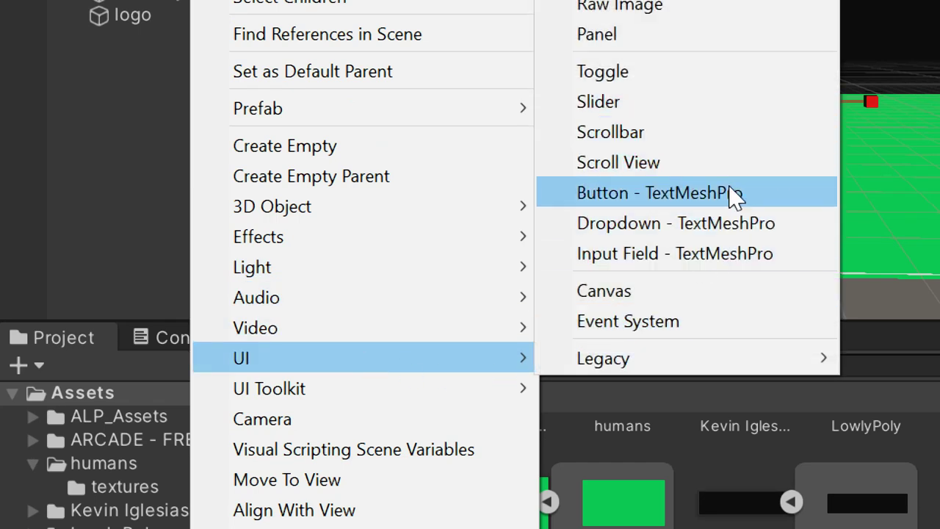
click(771, 200)
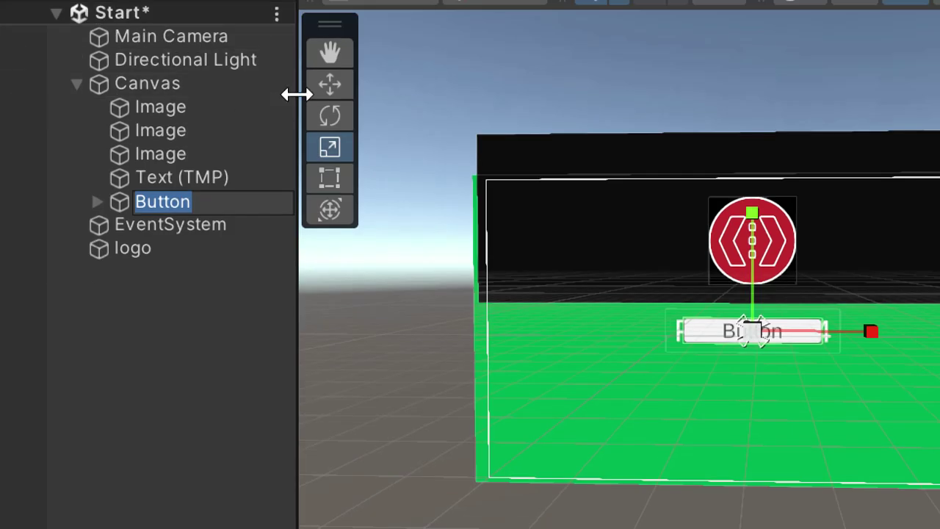
Step: Move the button down and right, below the Práctica 04 title
click(149, 0)
drag(535, 224, 529, 336)
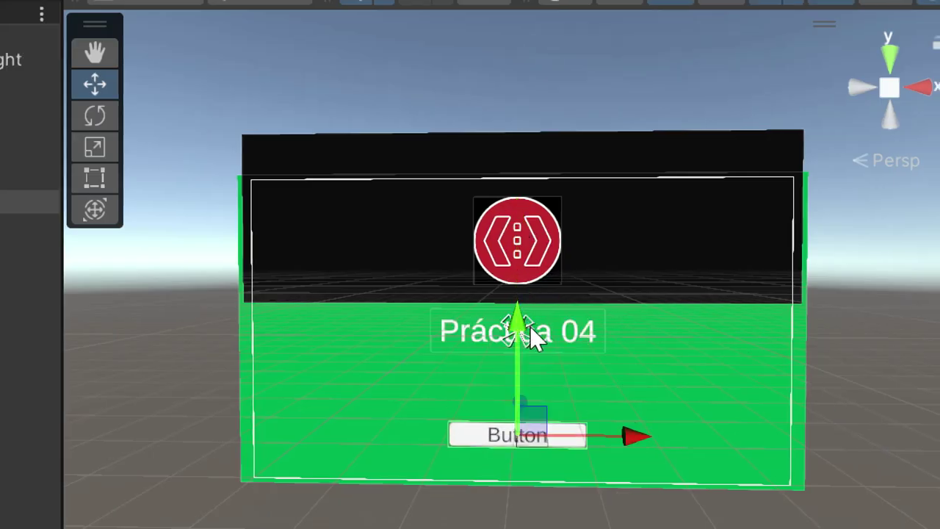
drag(643, 444, 796, 439)
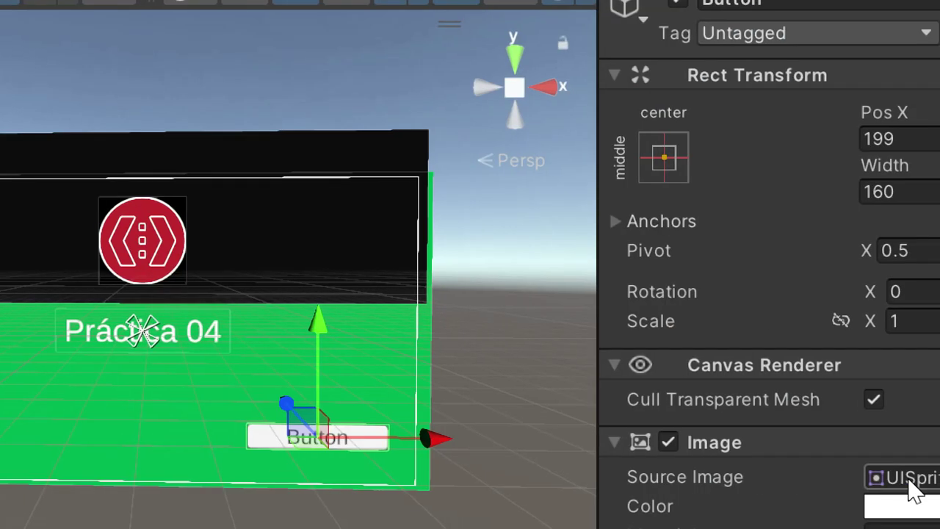
click(840, 421)
Step: Preview the button's placement with a Play run, then stop it
scroll(282, 376, up, 3)
middle_drag(282, 376, 399, 218)
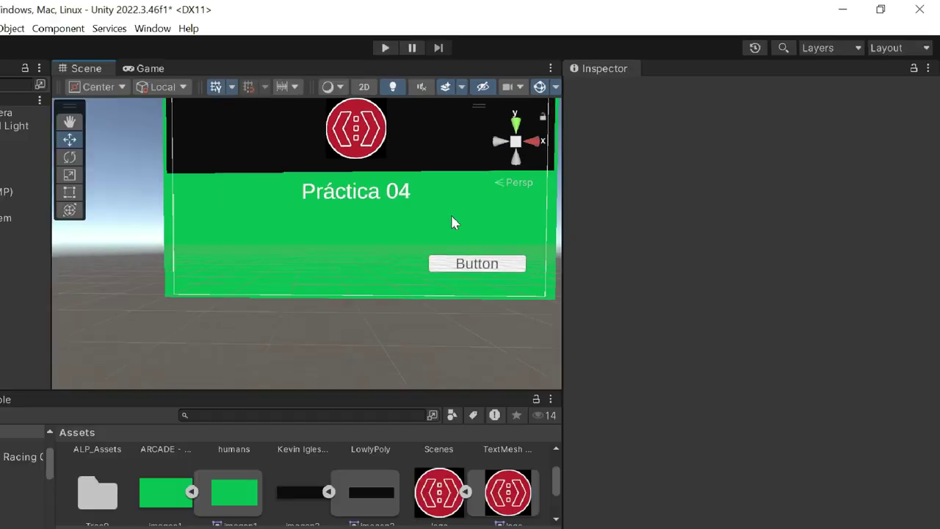
scroll(558, 169, up, 3)
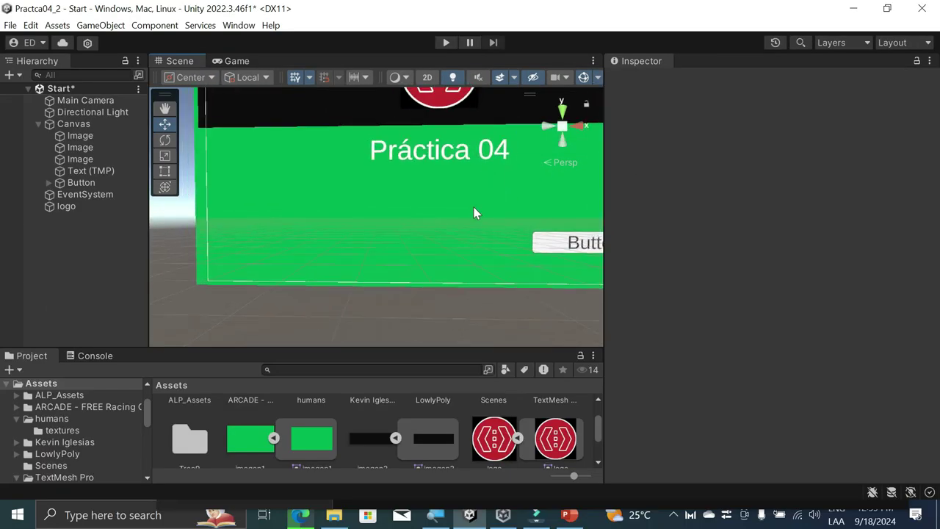
middle_drag(477, 212, 382, 235)
click(446, 42)
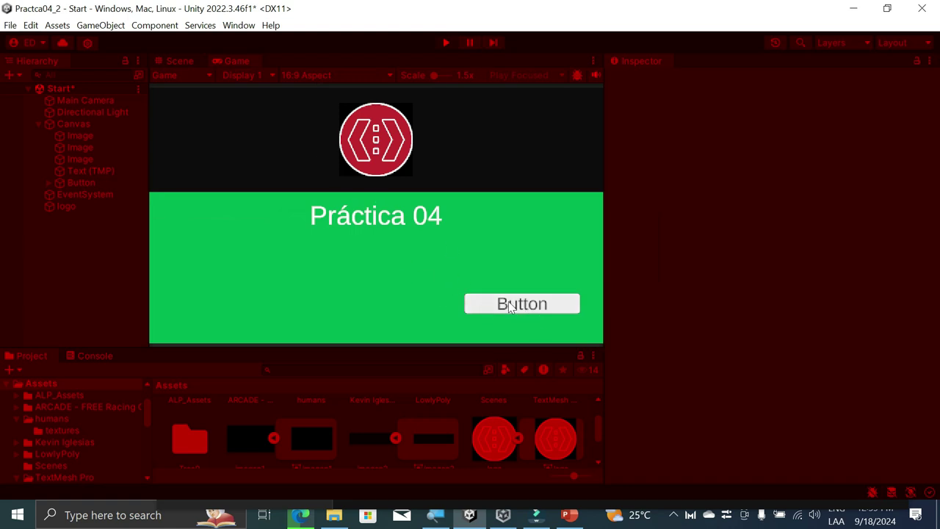
click(444, 42)
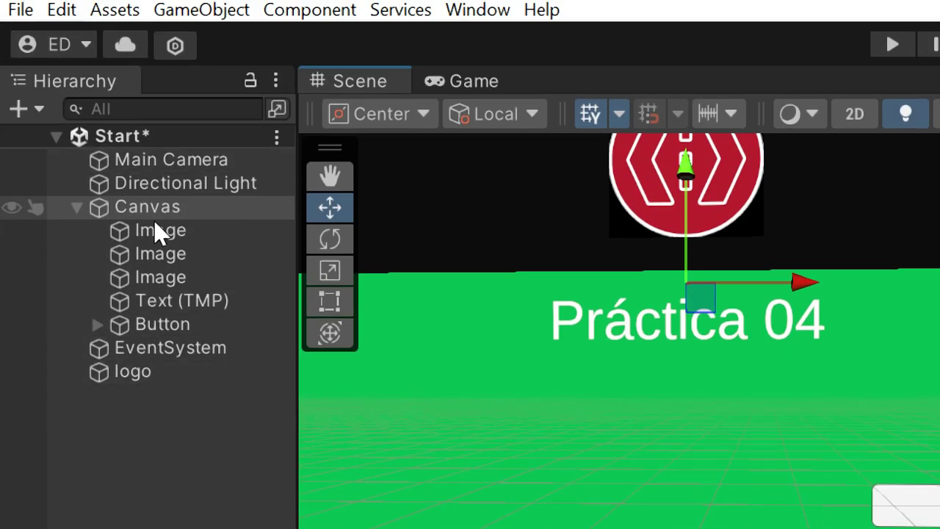
Step: Replace the button's Text (TMP) label 'Button' with 'Aceptar'
click(97, 324)
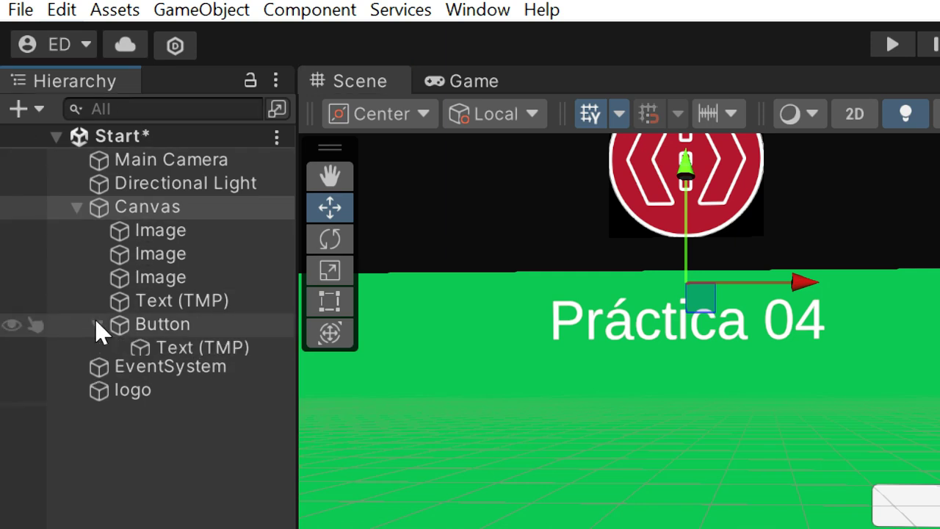
click(192, 348)
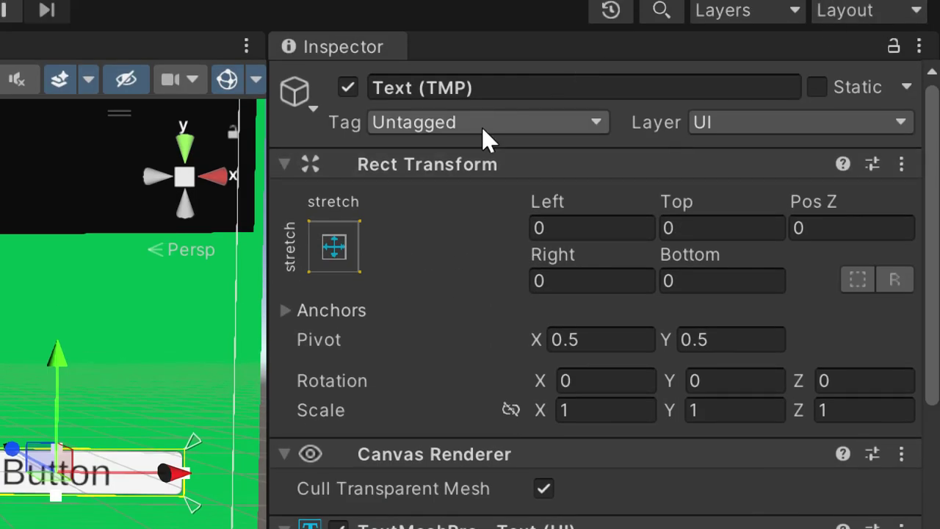
scroll(527, 116, down, 5)
scroll(514, 276, down, 5)
drag(367, 208, 269, 147)
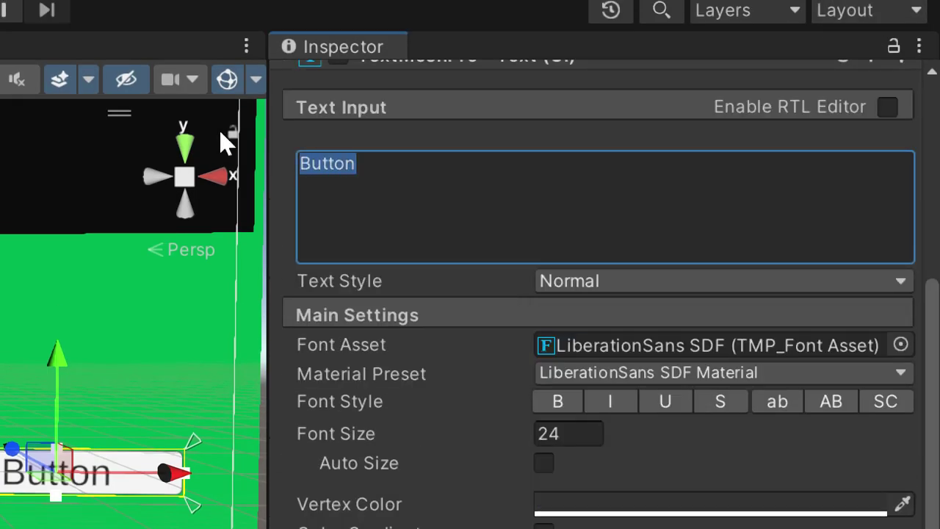
key(BackSpace)
text(Aceptar)
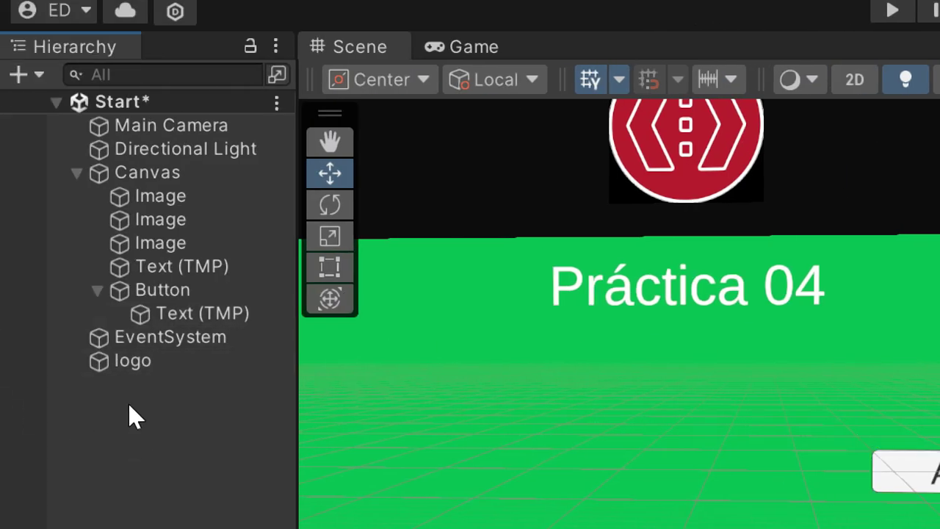
click(171, 297)
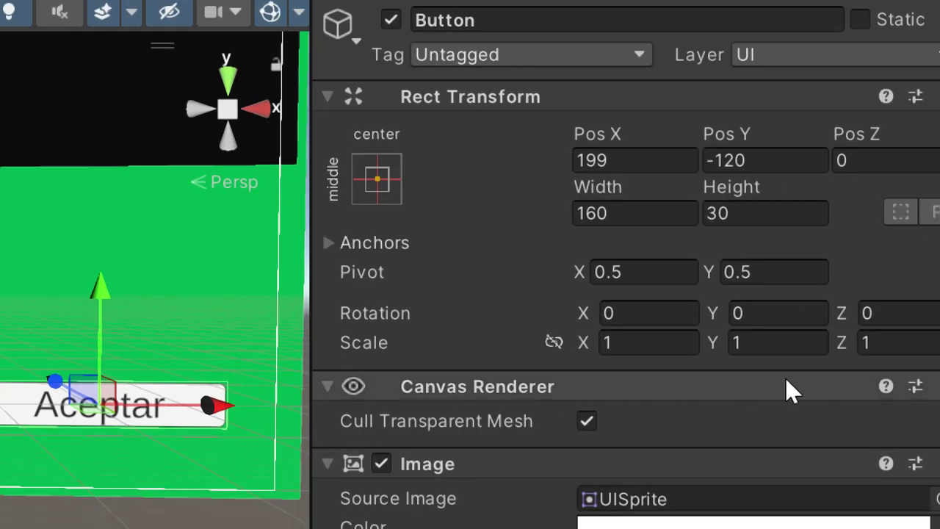
scroll(816, 392, down, 3)
click(767, 291)
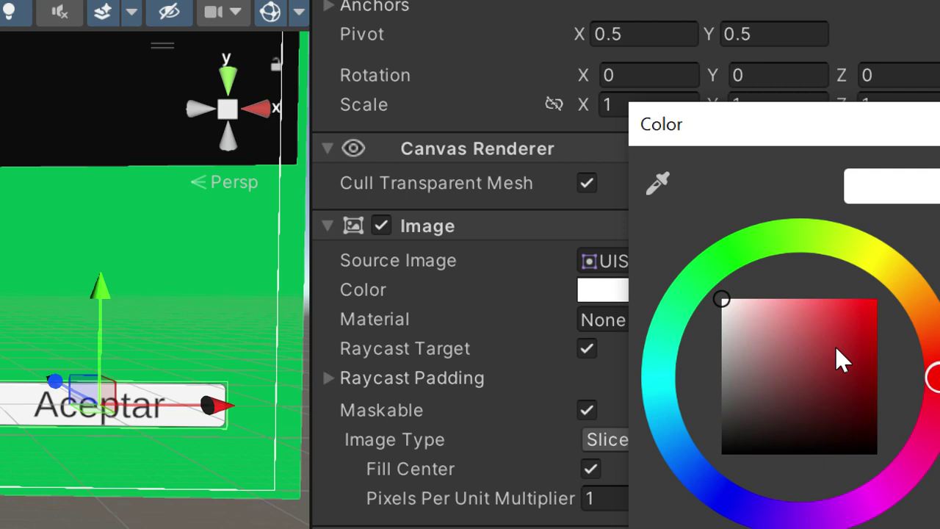
drag(838, 349, 758, 373)
drag(902, 462, 837, 521)
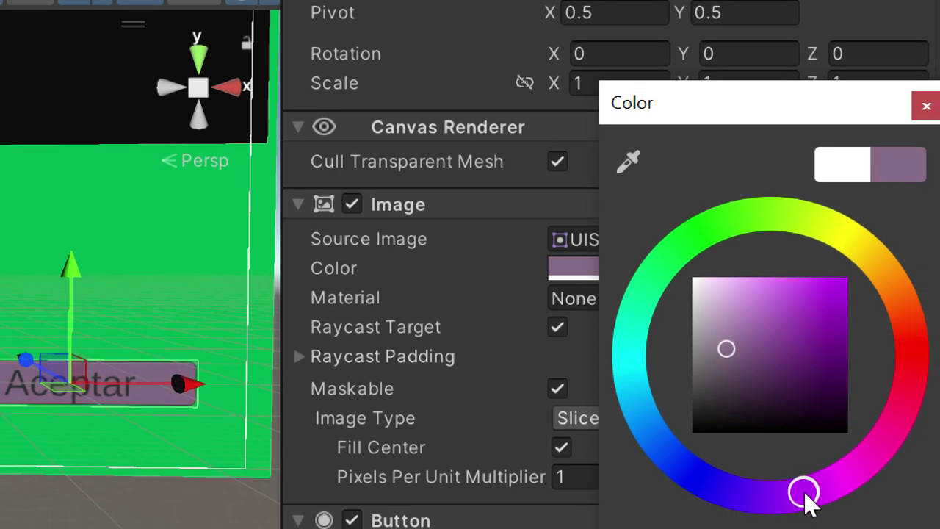
click(799, 329)
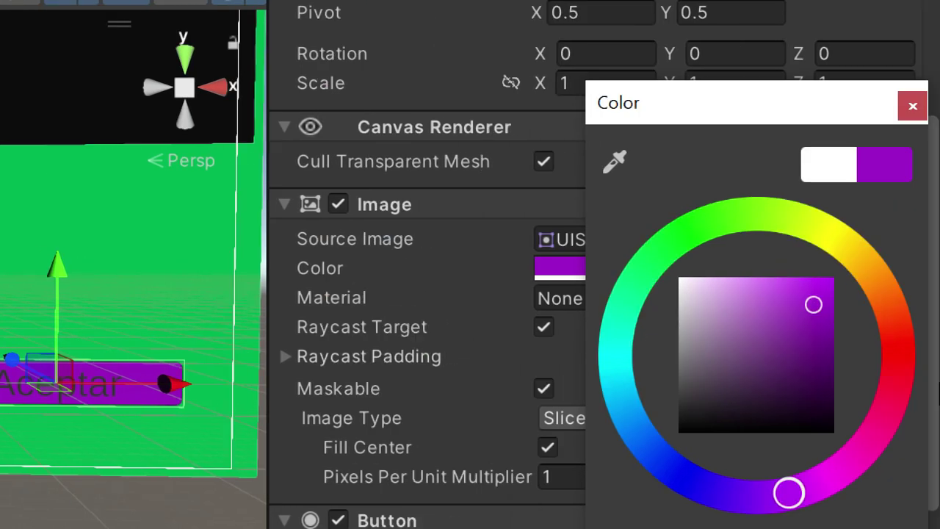
drag(702, 297, 684, 284)
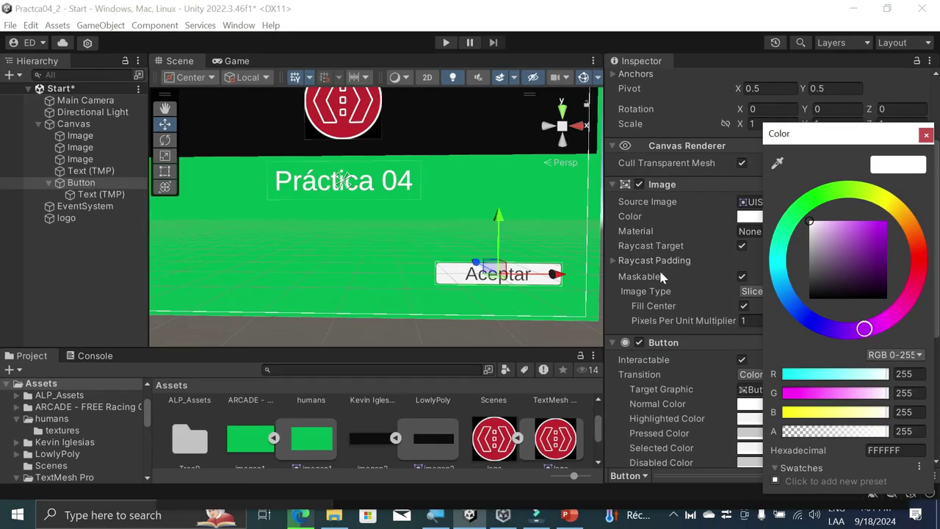
click(926, 136)
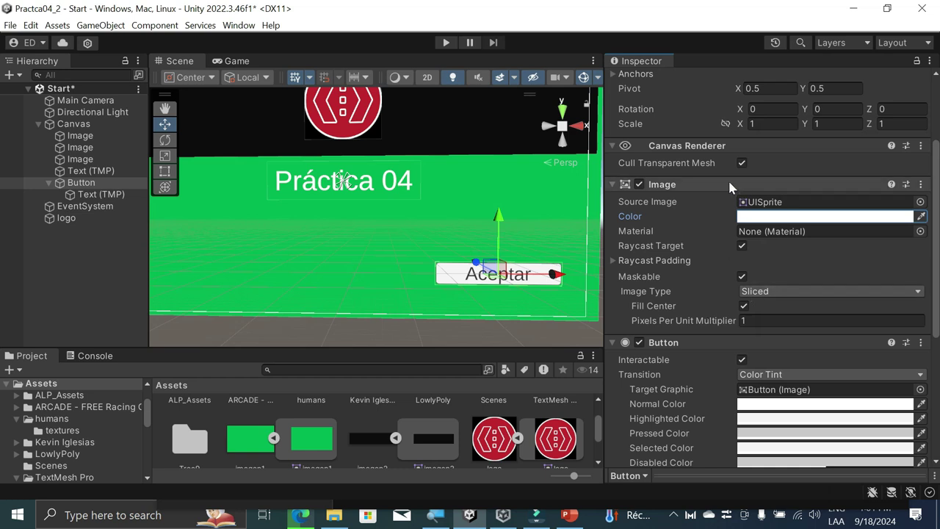
scroll(764, 128, up, 4)
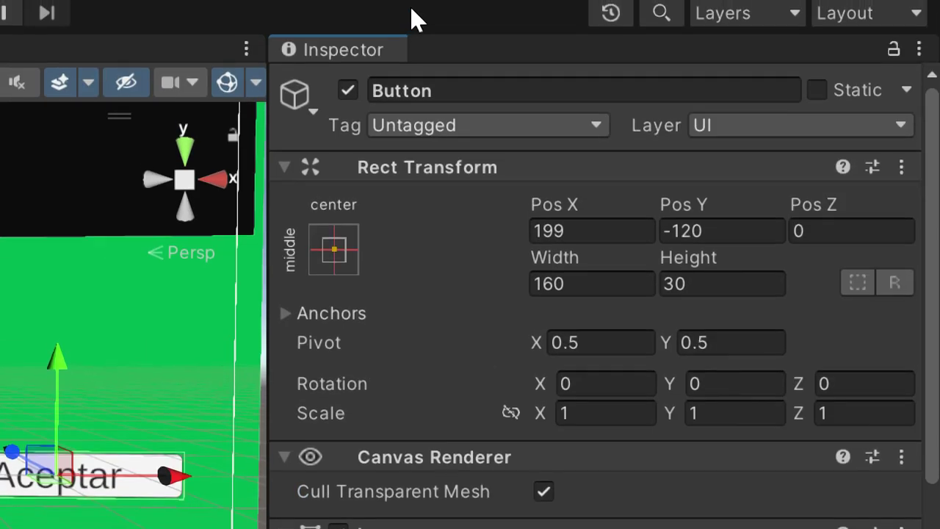
Step: Rename the button to btnAceptar and nudge its height to about 31.5
click(510, 95)
text(btnAcep)
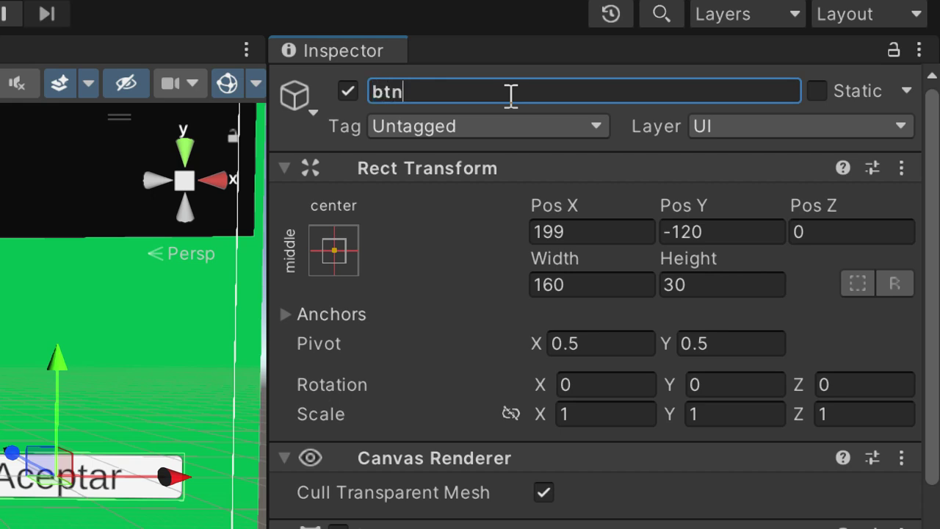
text(tar)
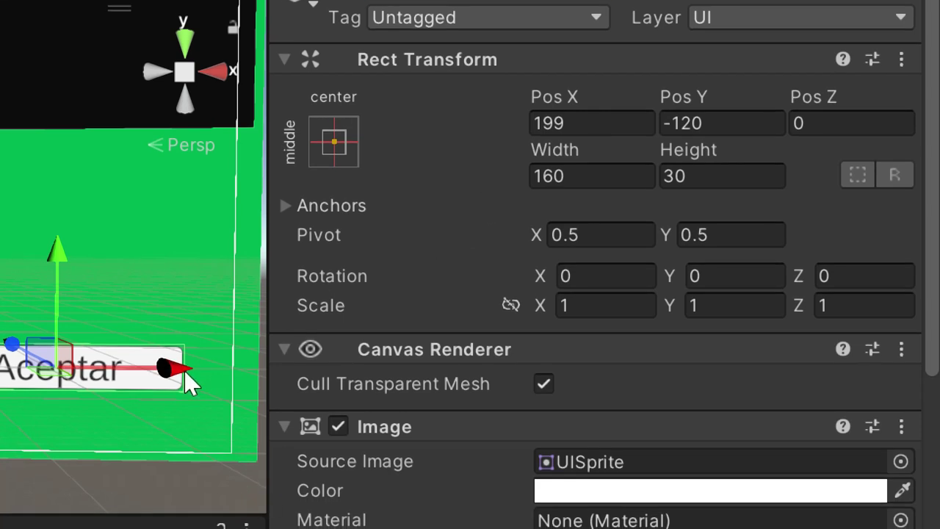
click(755, 177)
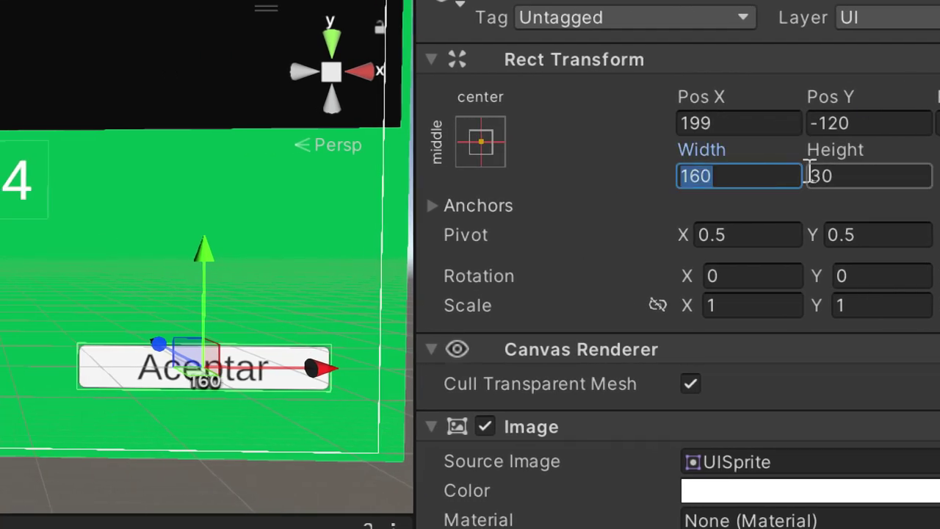
drag(810, 145, 927, 163)
Step: Set the button's Rect Transform Height to 50 and Width to 150
click(869, 183)
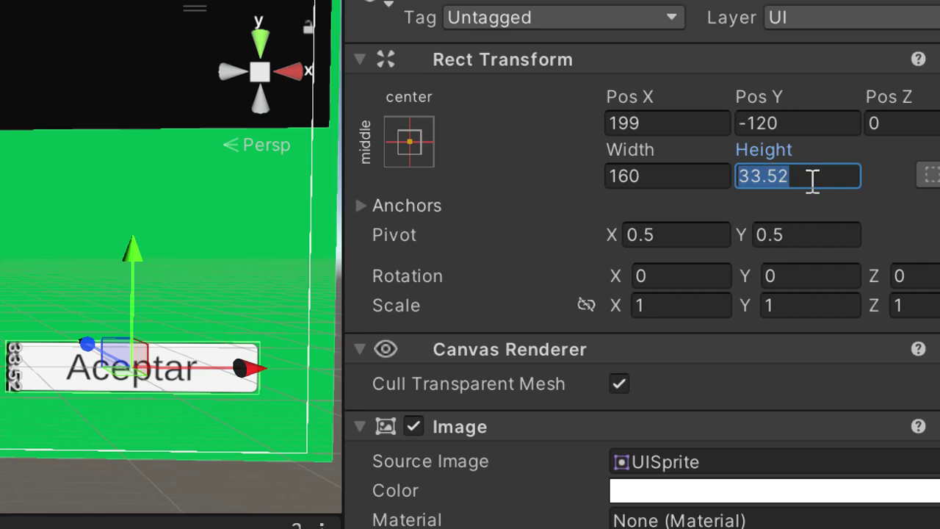
text(80)
key(BackSpace)
key(BackSpace)
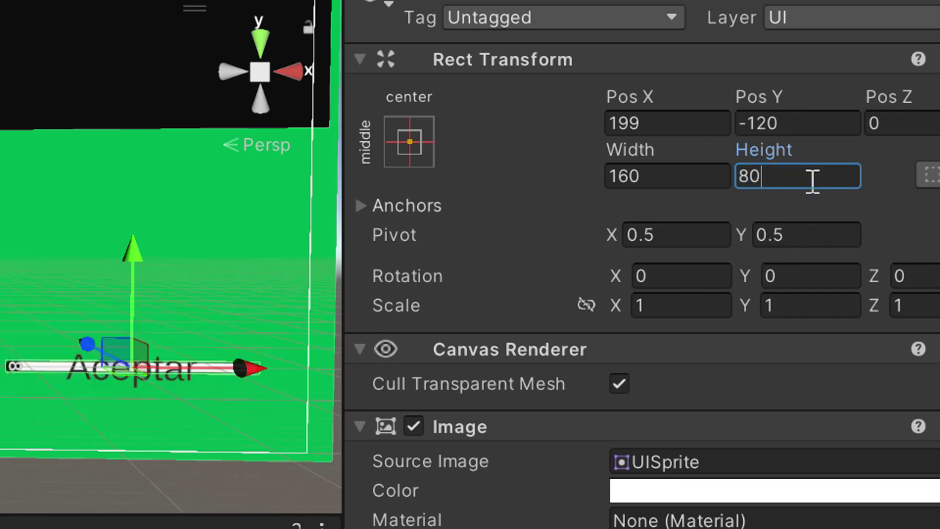
text(50)
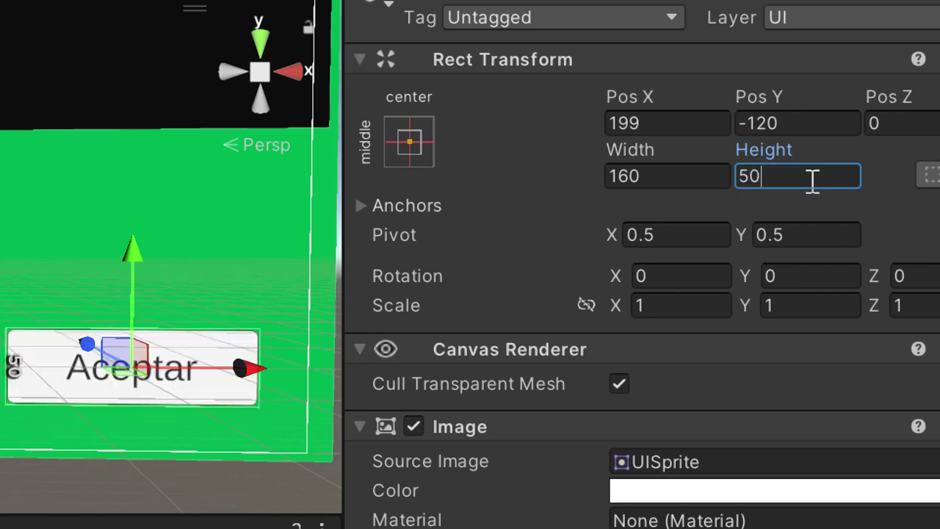
click(647, 178)
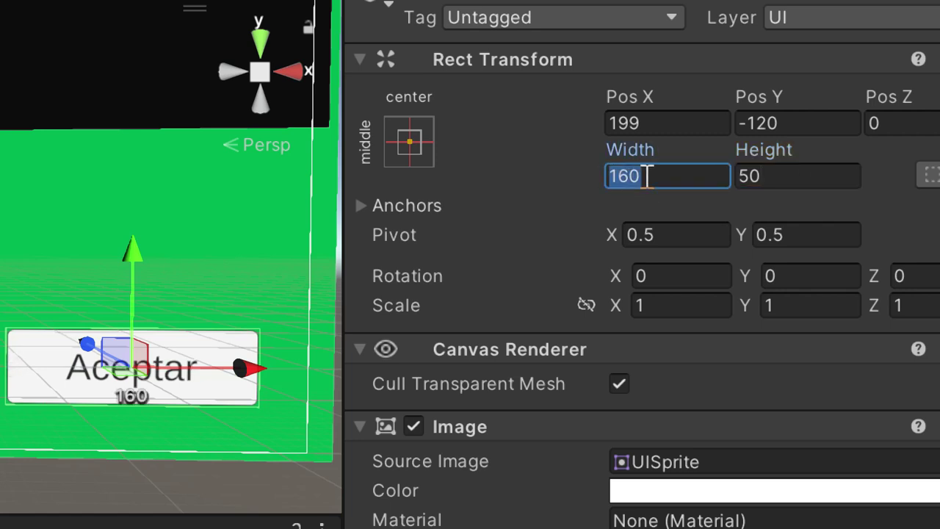
text(150)
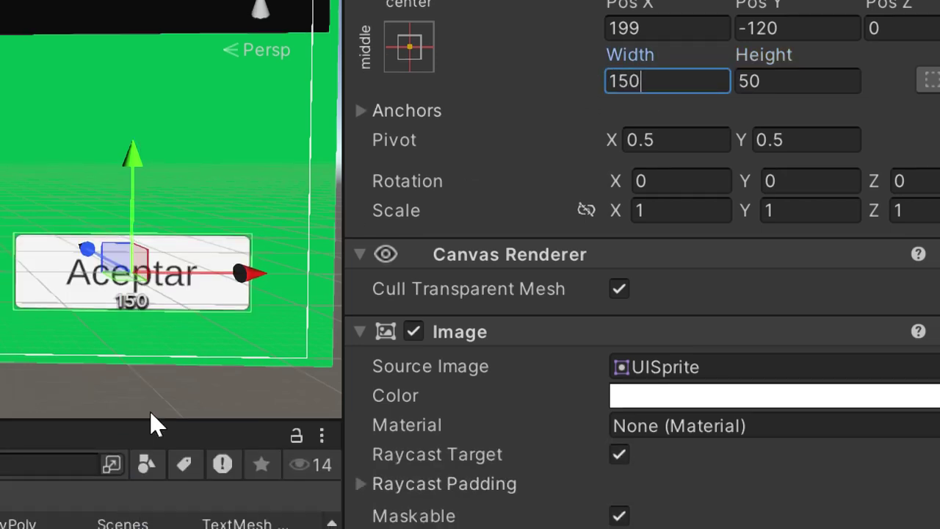
Step: Duplicate btnAceptar with Ctrl+D, creating btnAceptar (1)
click(161, 499)
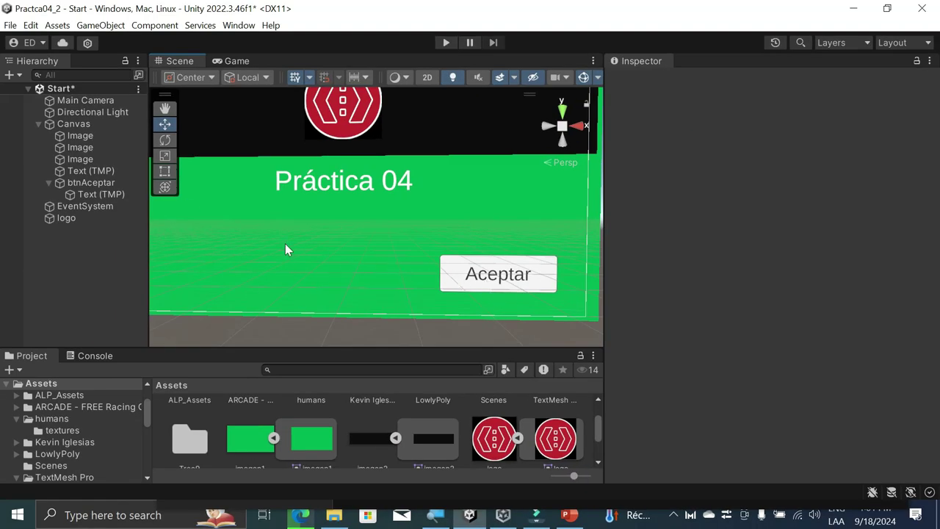
click(102, 184)
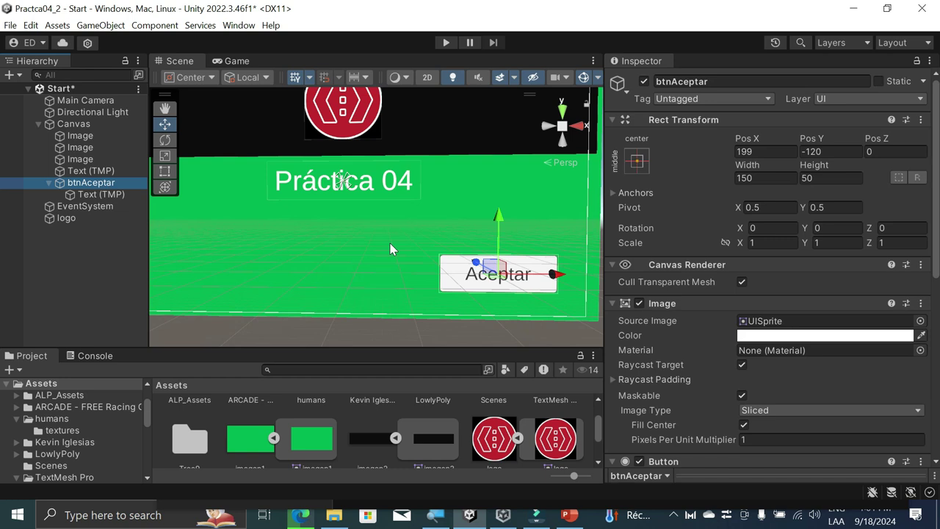
key(ctrl+d)
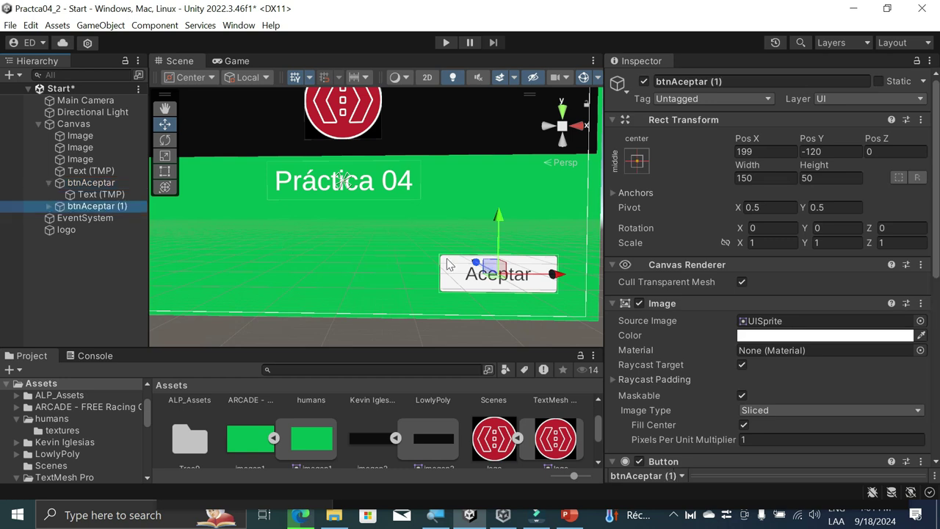
Step: Move the duplicate button to the left side of the panel at Pos X -192
drag(556, 274, 279, 269)
middle_drag(346, 287, 423, 286)
scroll(422, 286, down, 3)
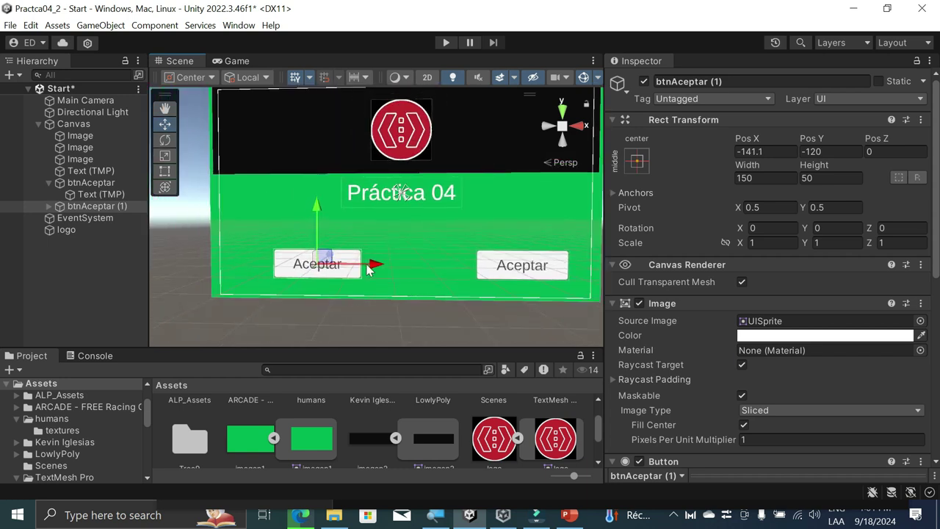
drag(371, 269, 342, 268)
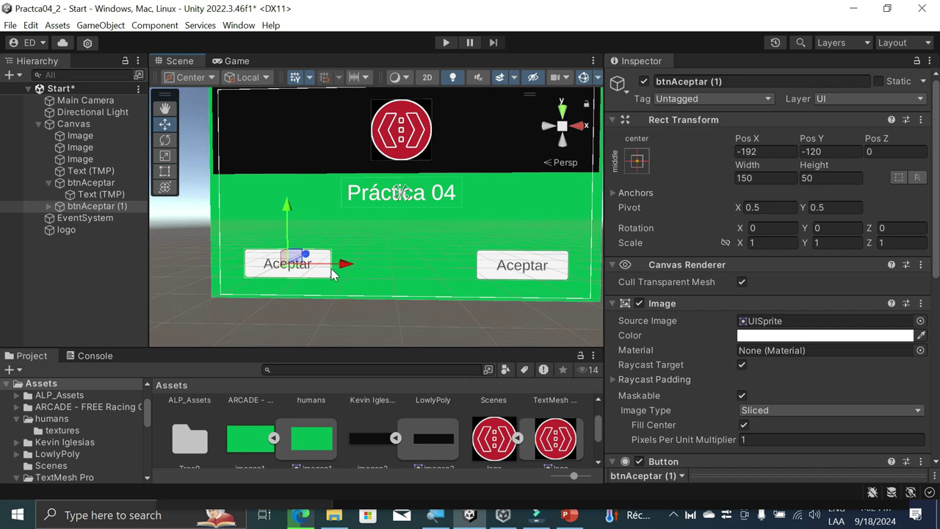
Step: Rename the duplicate button to btnCreditos
click(49, 205)
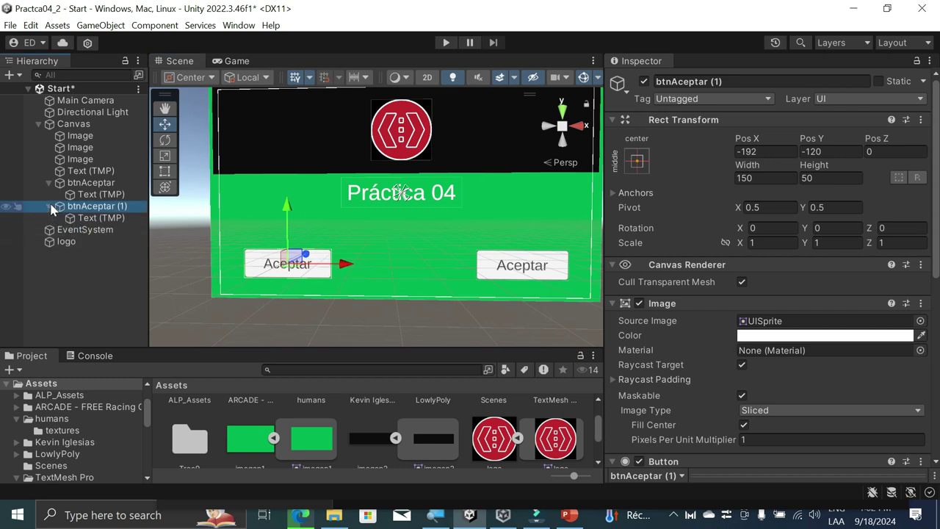
click(757, 82)
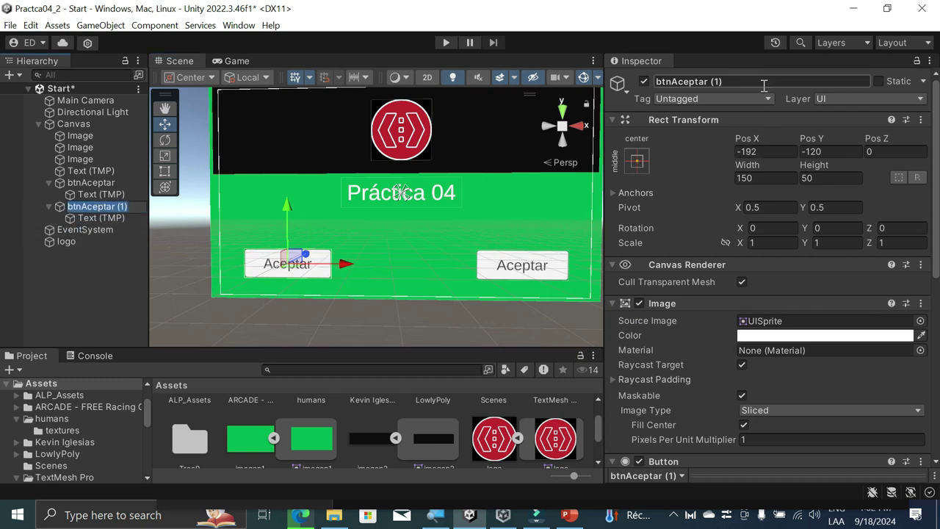
drag(757, 82, 676, 81)
text(Credit)
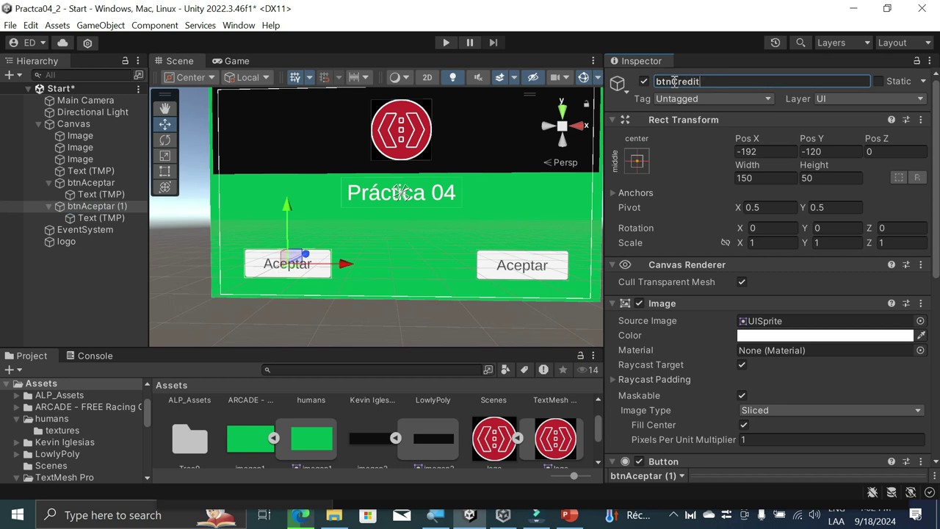
text(os)
Step: Change the duplicate's Text (TMP) label from Aceptar to 'Créditos'
click(96, 217)
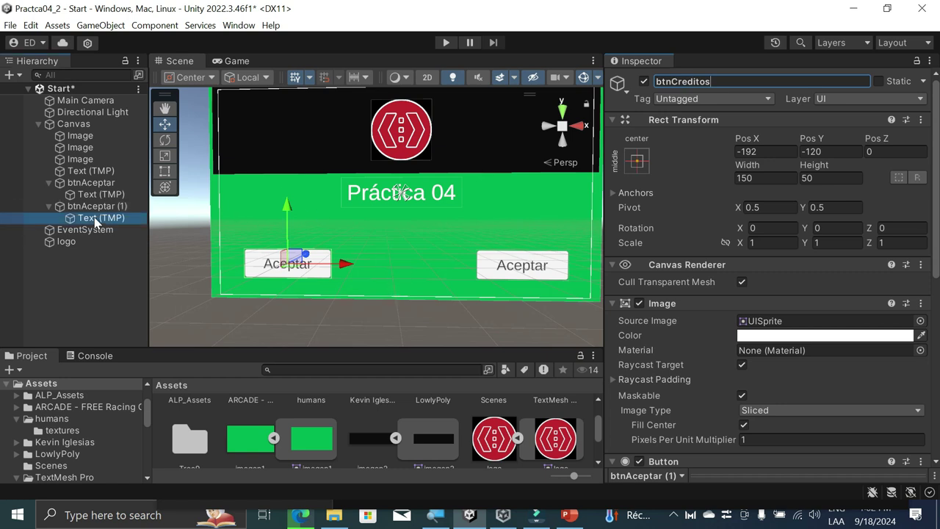
scroll(839, 298, down, 4)
double_click(646, 198)
text(Créditos)
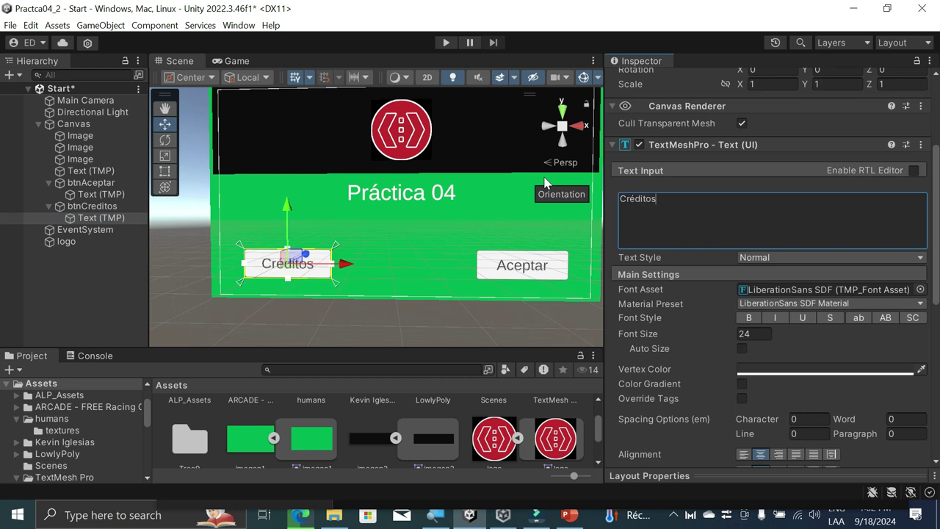
Step: Run the scene and resize the Game view and Project panel to preview the Créditos and Aceptar buttons
click(309, 314)
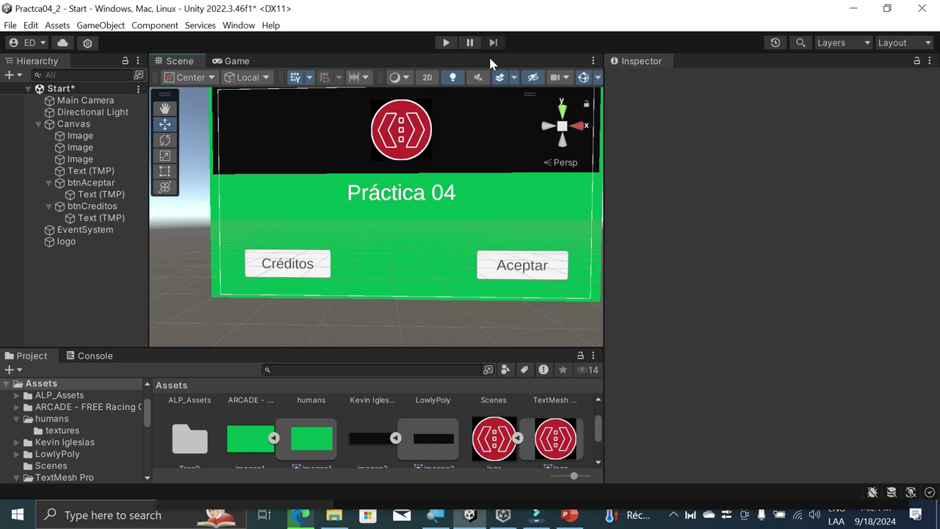
click(447, 42)
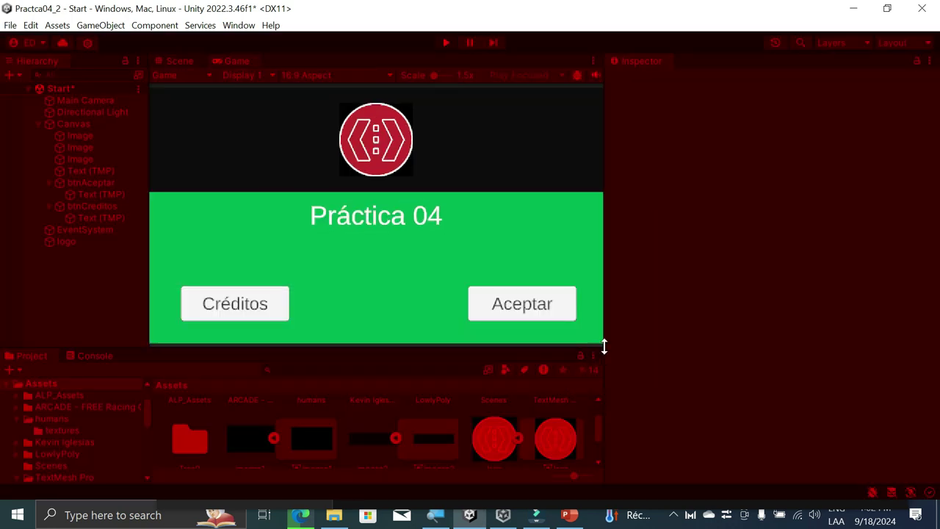
drag(604, 347, 780, 349)
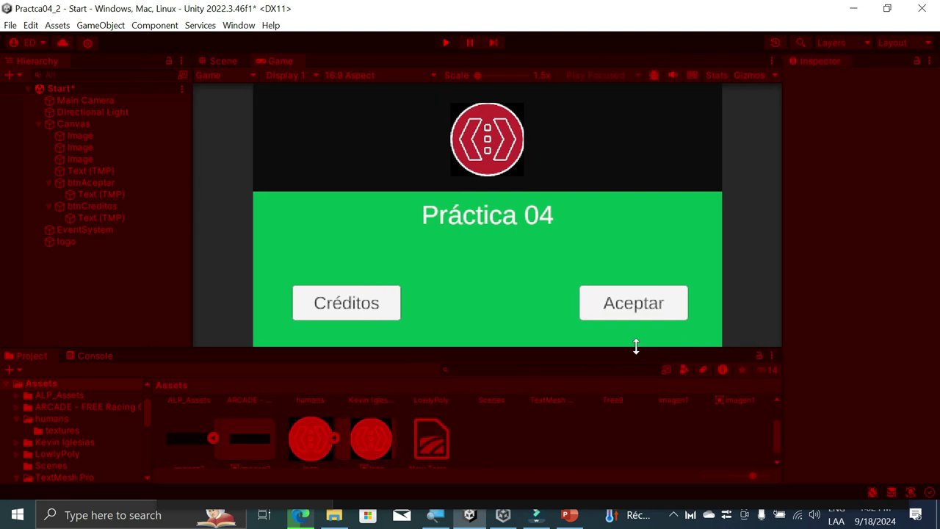
drag(636, 347, 622, 409)
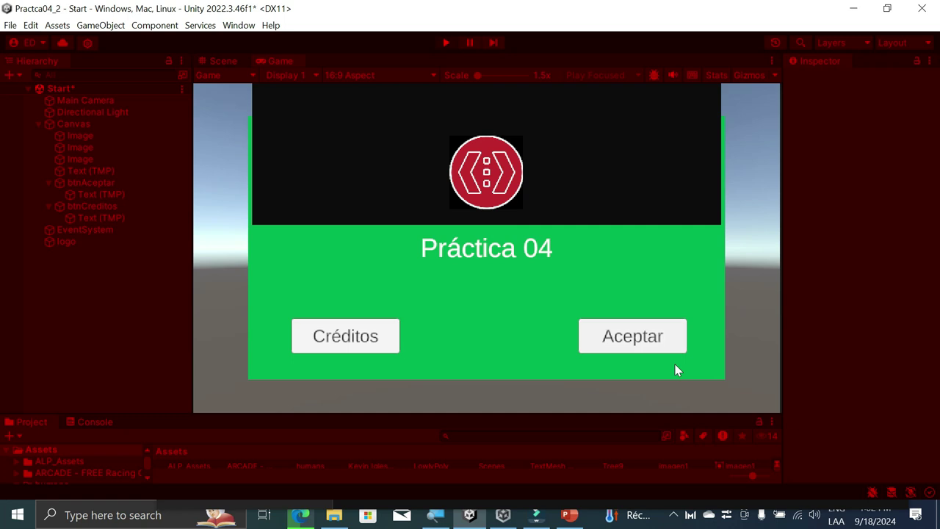
drag(781, 412, 632, 396)
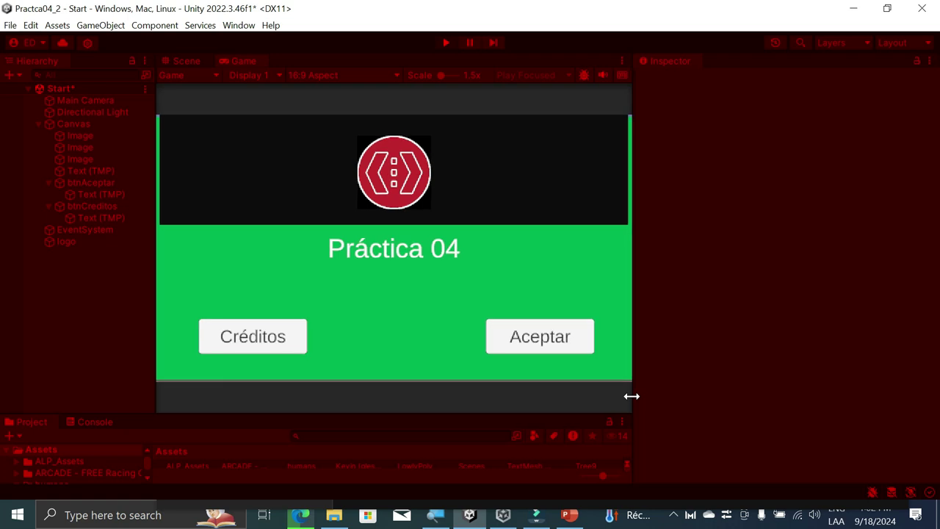
drag(472, 413, 479, 346)
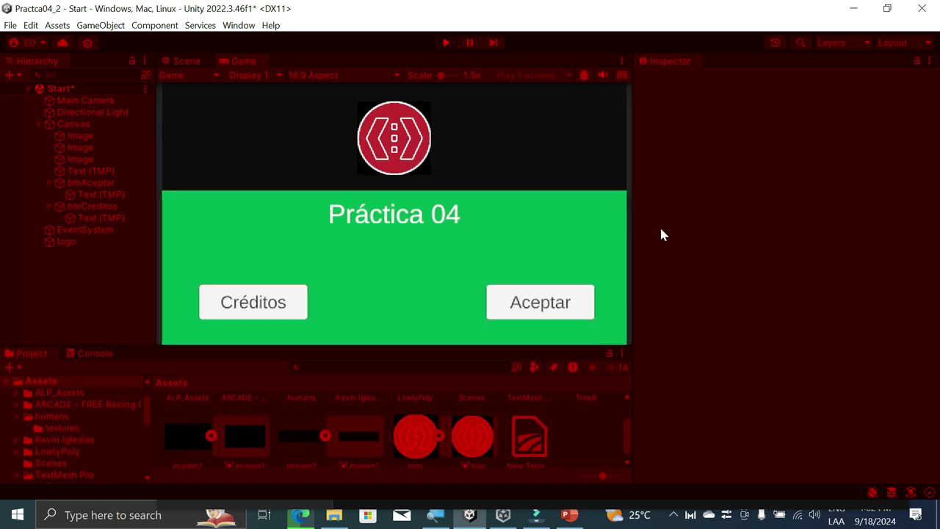
Step: Narrow the Game preview slightly, then stop Play mode after previewing the Start scene
drag(630, 218, 615, 219)
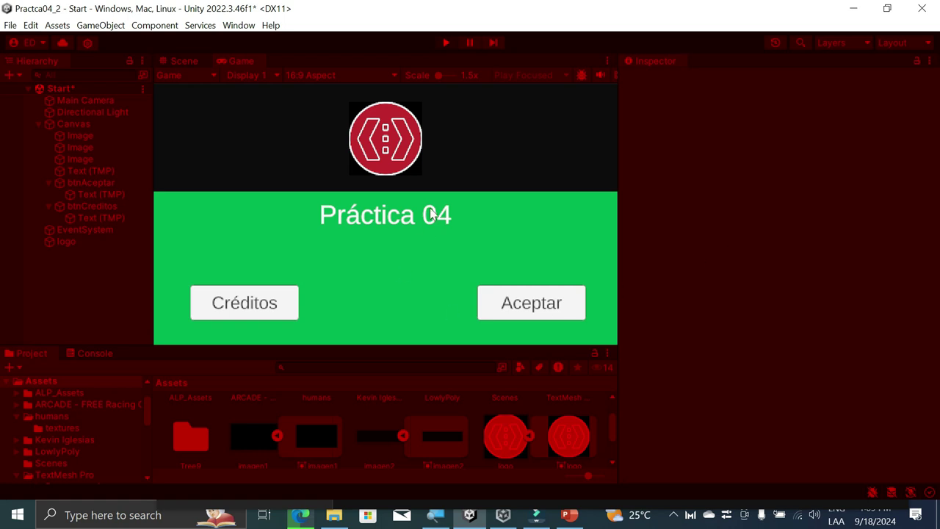
click(446, 42)
Step: Zoom out in the Scene view and save the Start scene with Ctrl+S
scroll(365, 224, down, 3)
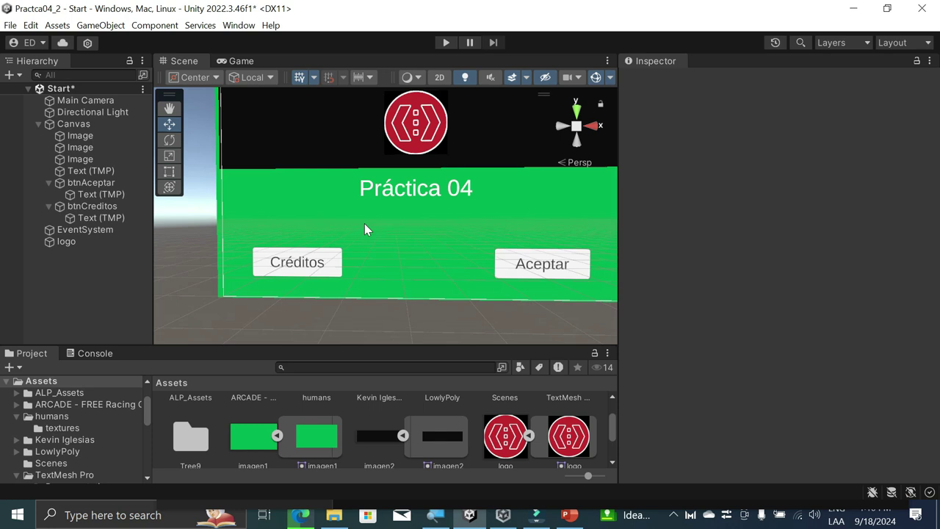
scroll(594, 215, down, 2)
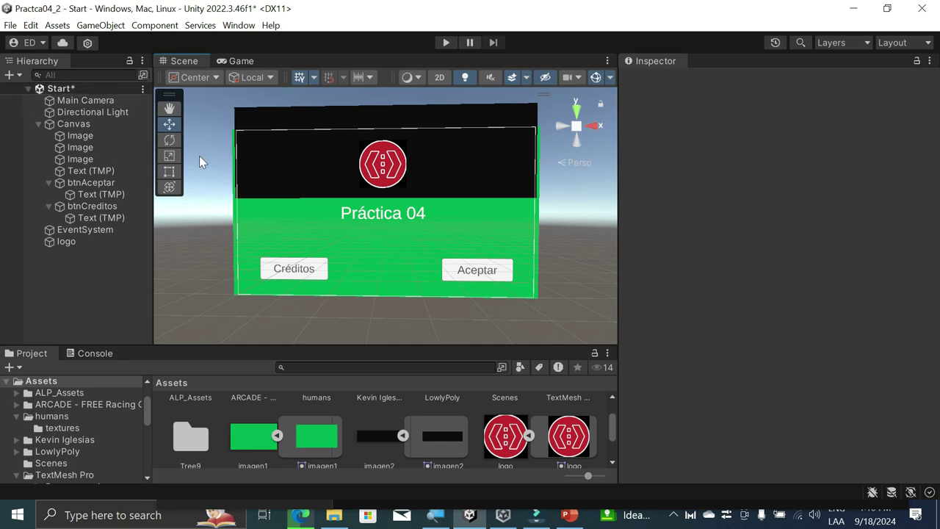
key(ctrl+s)
click(674, 515)
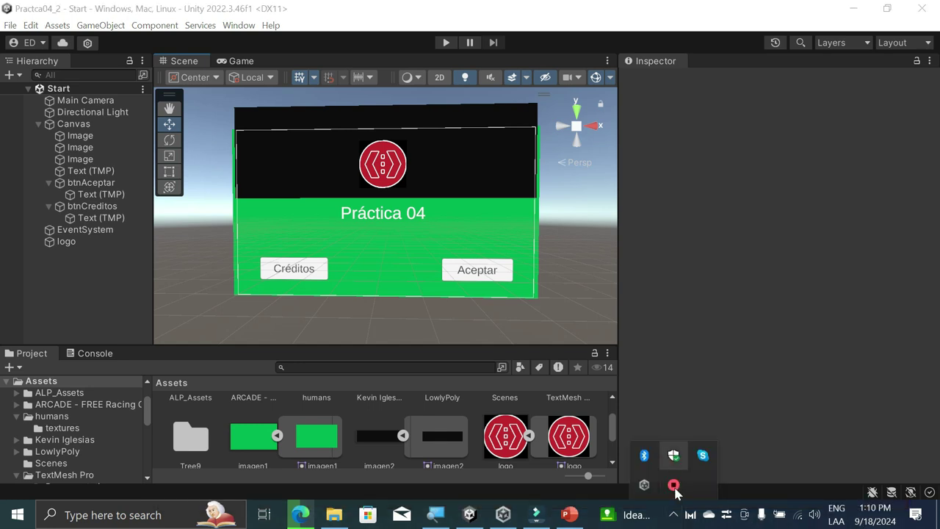
click(231, 324)
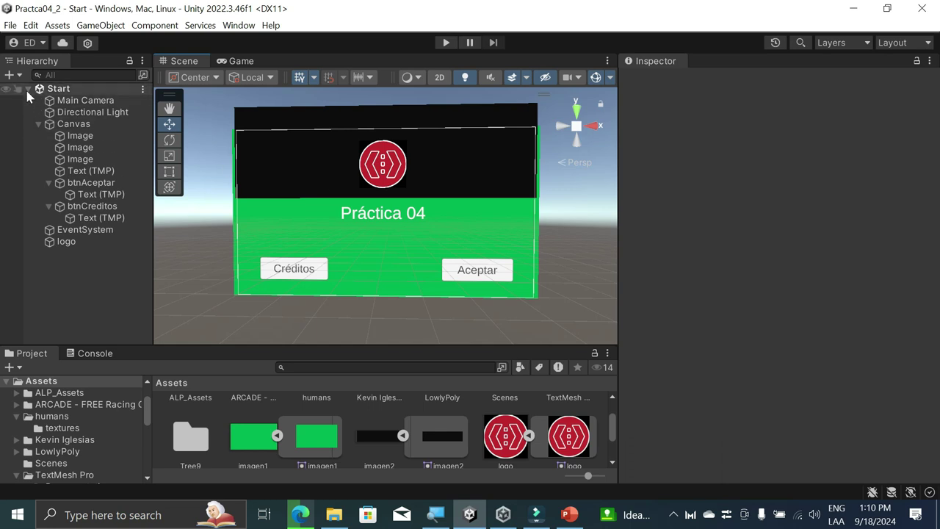
Step: Save the Start scene again through File > Save and check its scene options
click(15, 25)
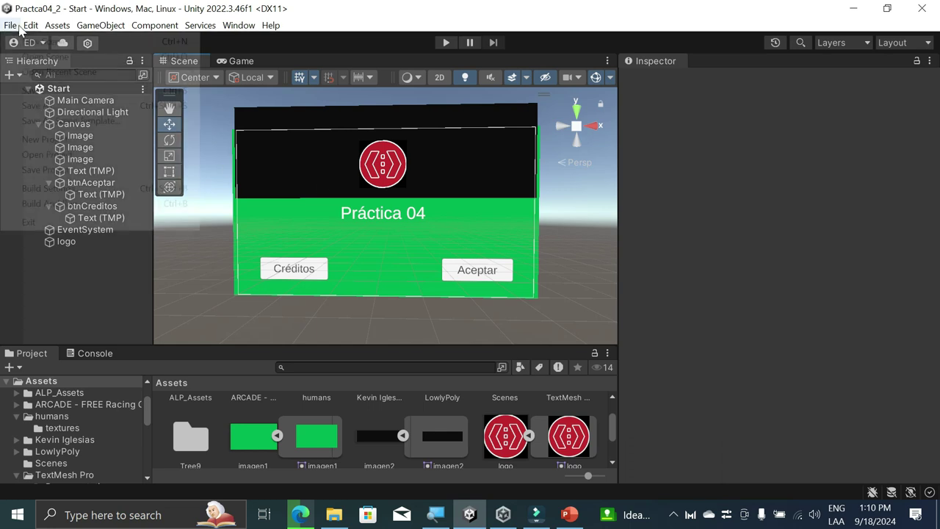
click(33, 90)
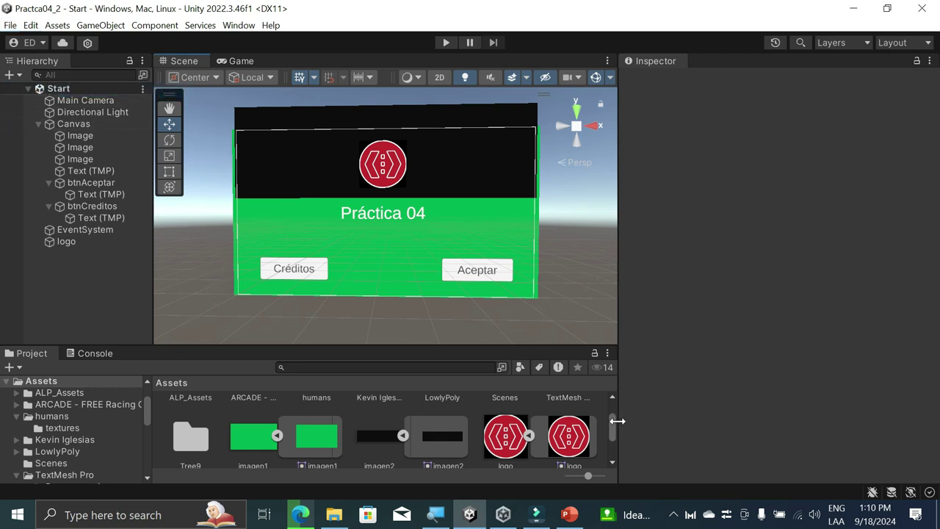
click(142, 89)
click(137, 89)
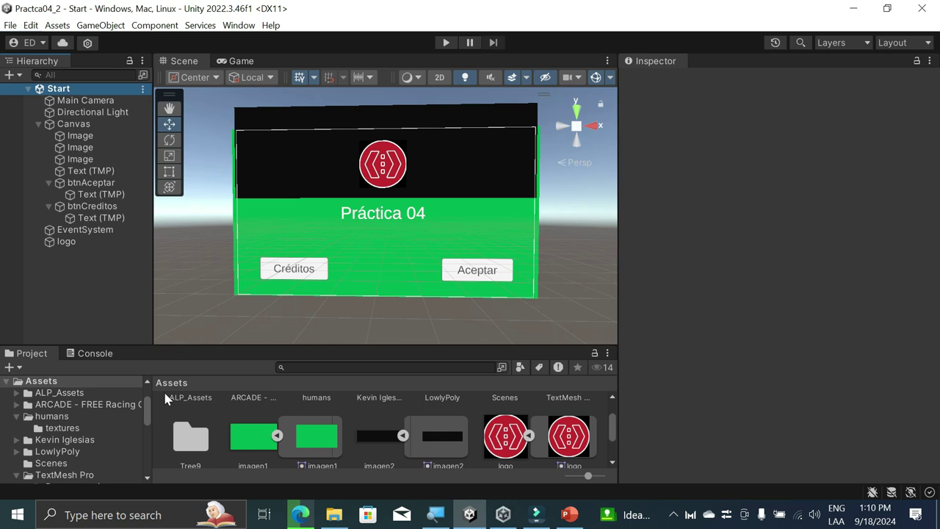
scroll(194, 403, up, 2)
scroll(206, 404, down, 2)
scroll(222, 406, up, 2)
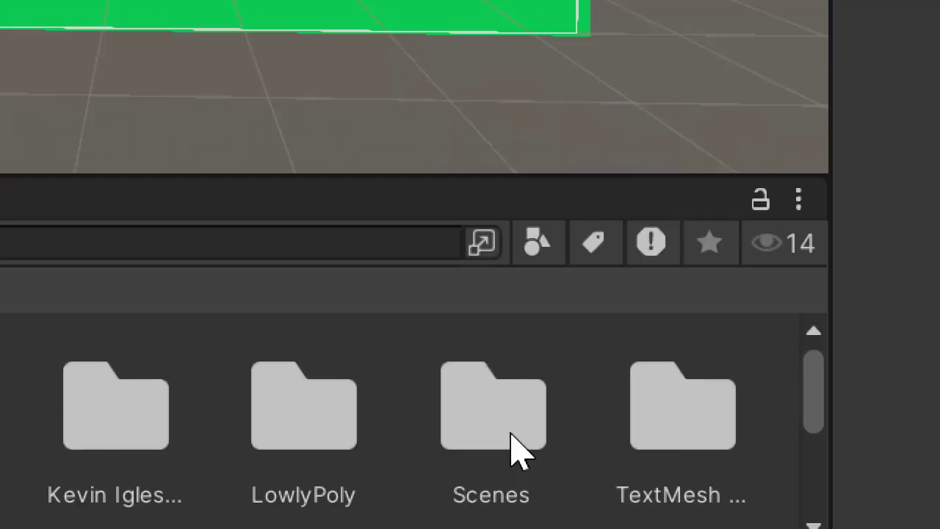
Step: Load the Credits scene from Assets/Scenes into the Hierarchy
double_click(510, 435)
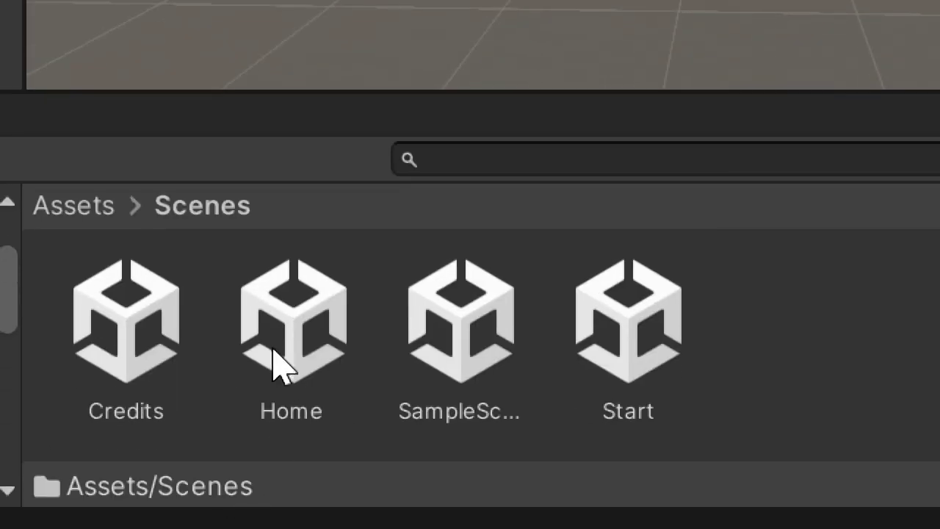
click(142, 336)
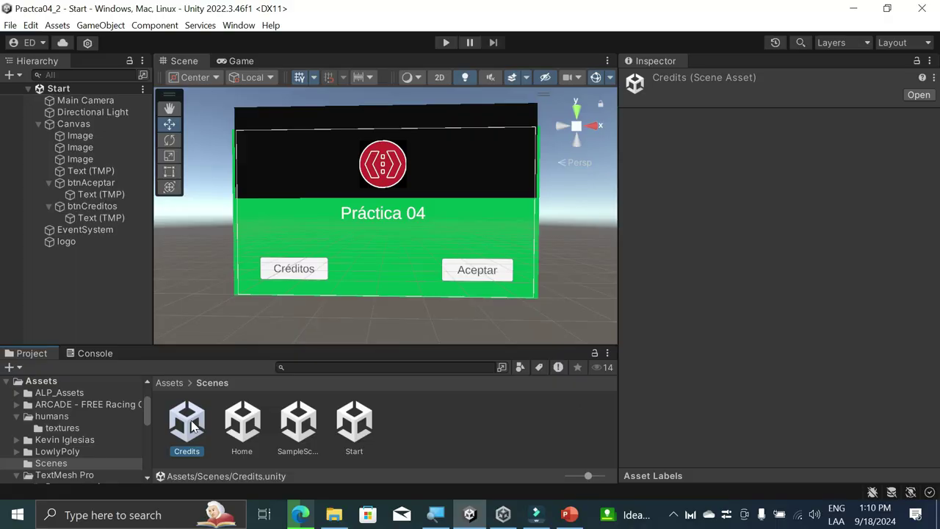
drag(192, 426, 96, 286)
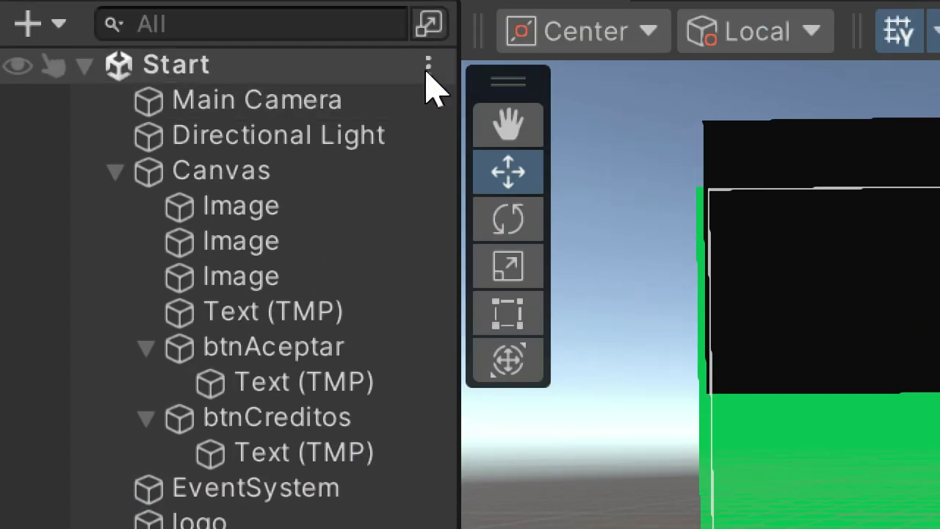
Step: Remove the Start scene from the Hierarchy, leaving only Credits loaded
click(429, 68)
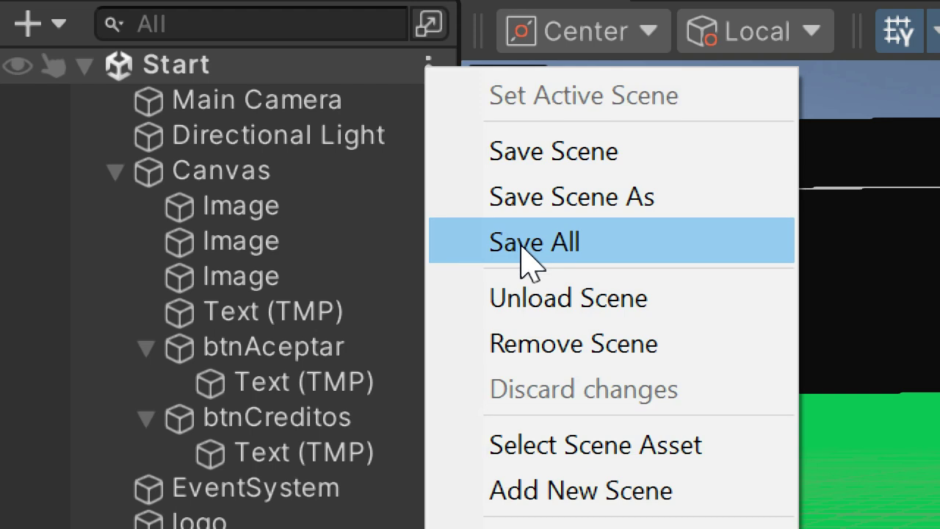
click(622, 358)
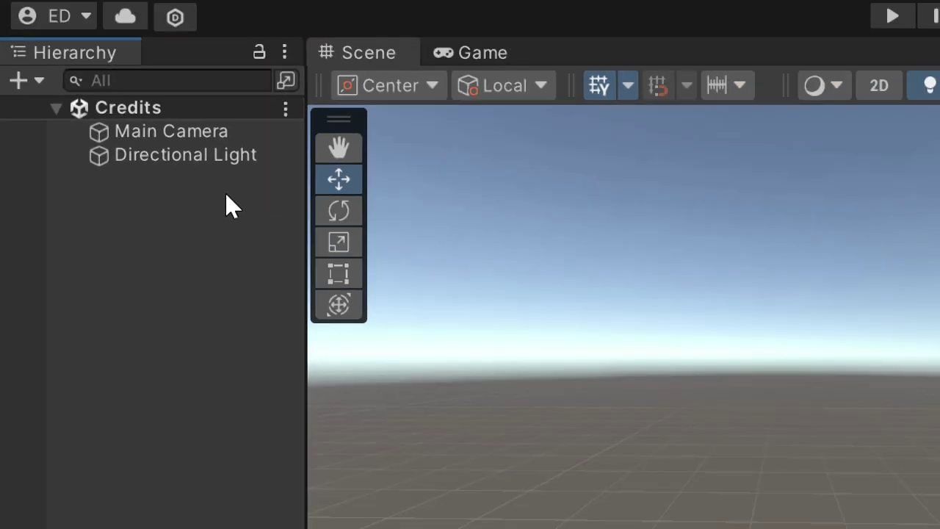
key(super)
key(super)
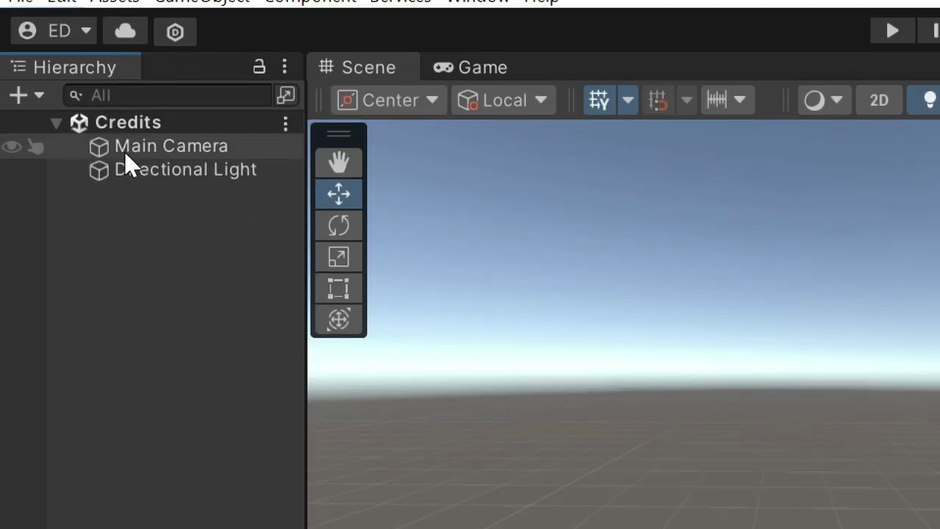
Step: Add a UI Text - TextMeshPro object, creating a Canvas and EventSystem, then select Canvas
right_click(164, 233)
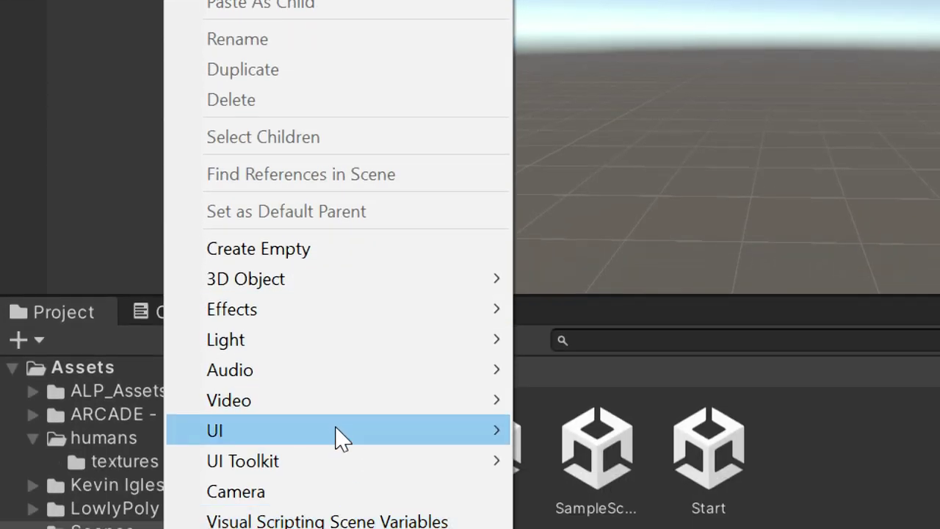
mouse_move(360, 441)
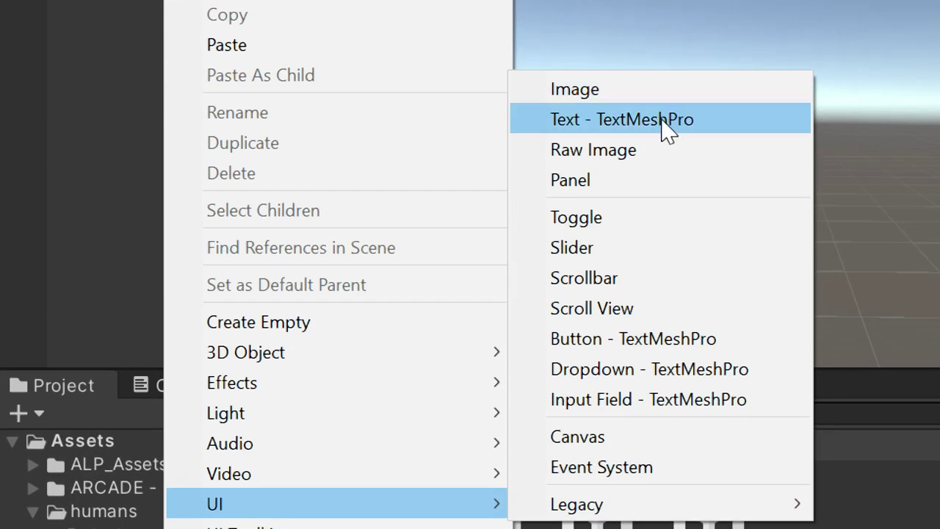
click(668, 129)
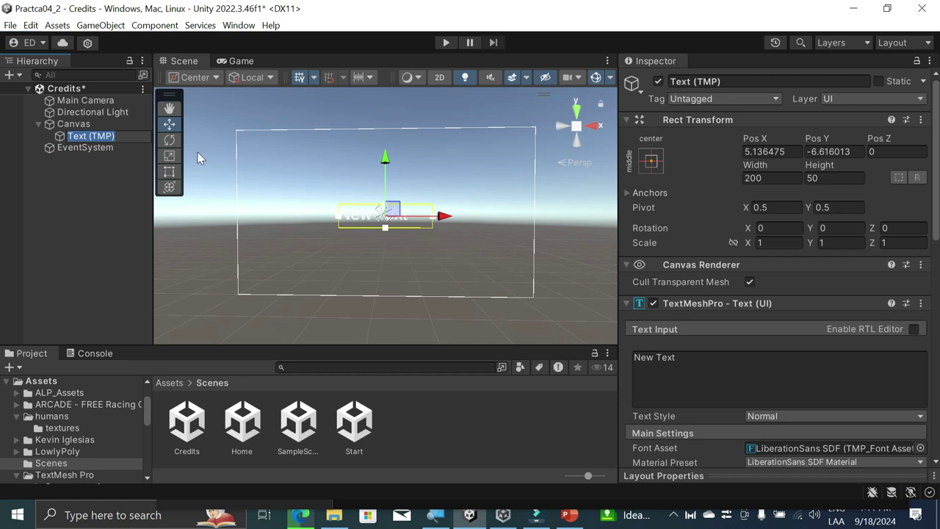
click(377, 309)
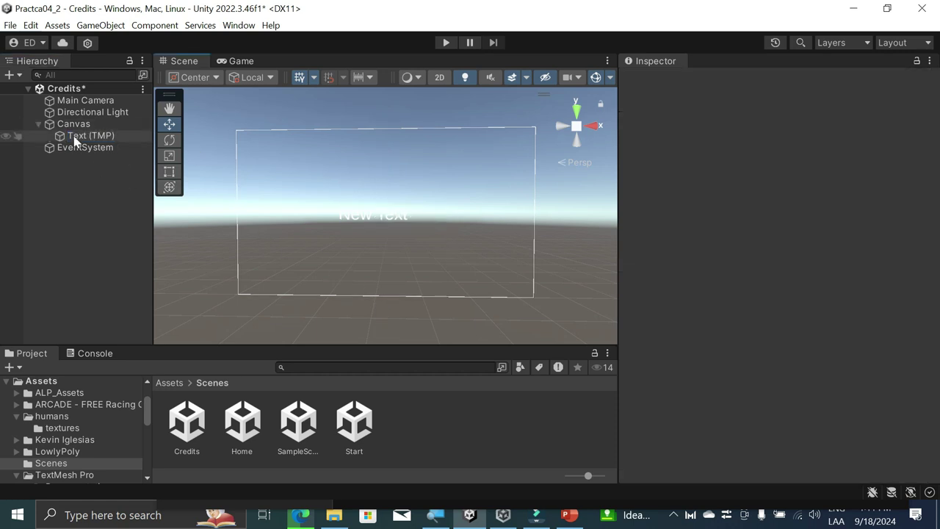
click(73, 125)
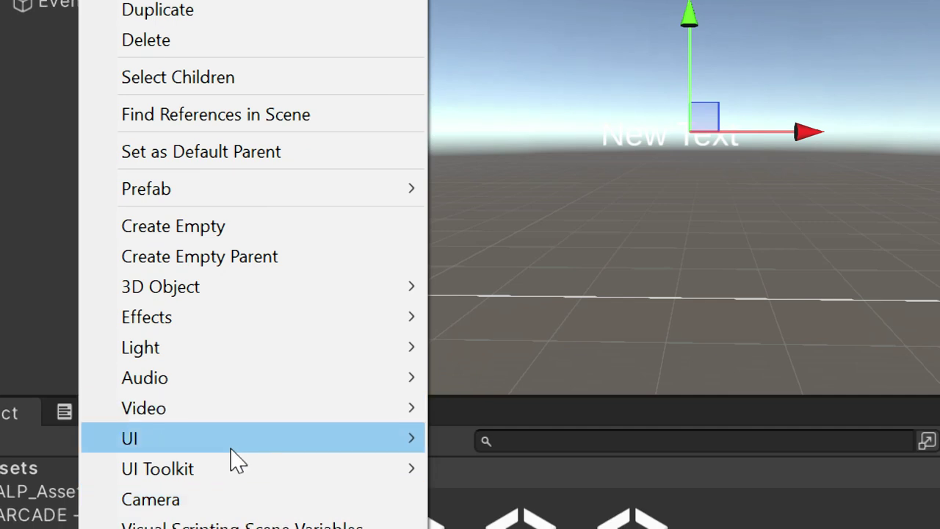
Step: Add a UI Image inside the Canvas, keeping its default name
mouse_move(250, 451)
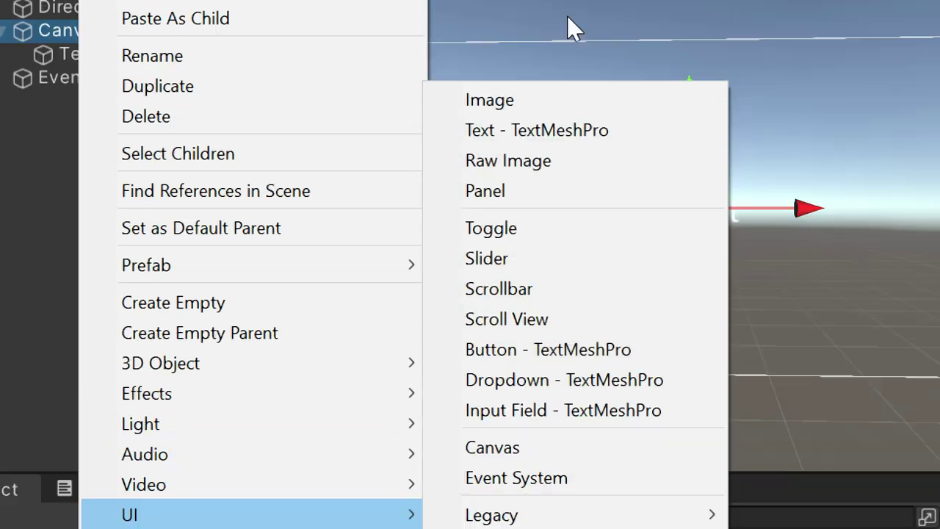
click(519, 26)
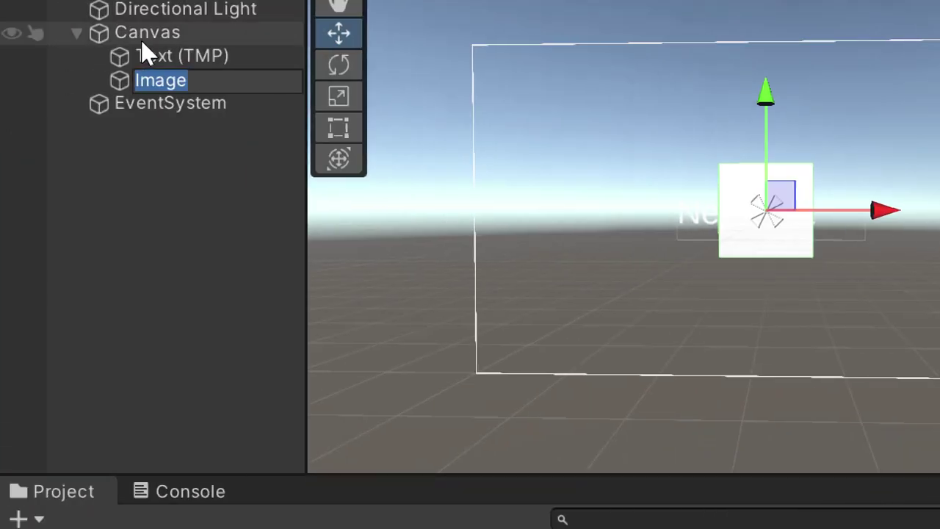
click(87, 187)
click(89, 87)
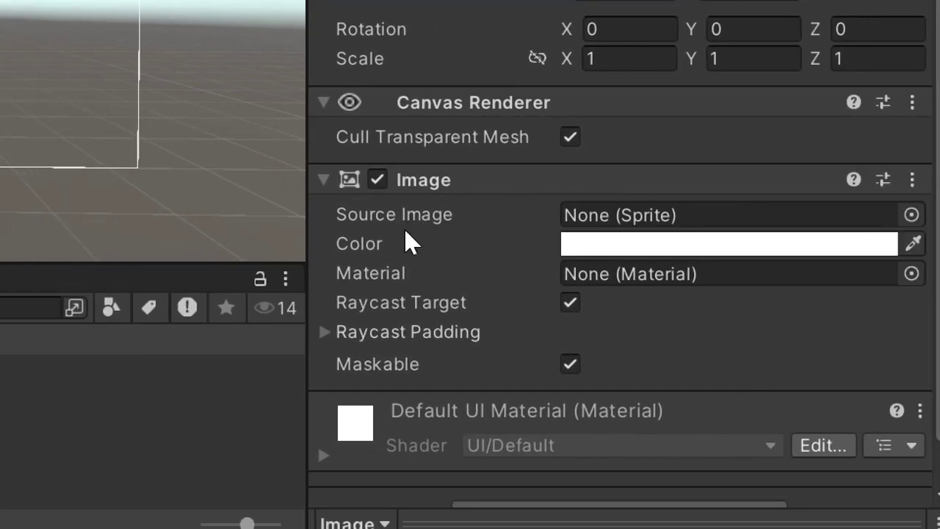
Step: Colour the Image dark blue (19558E) using the colour picker
click(882, 247)
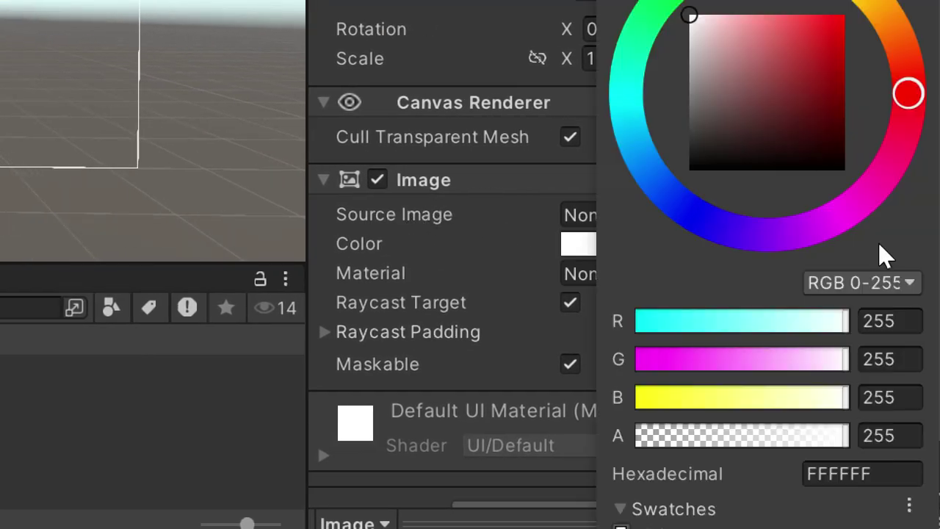
drag(856, 188, 733, 237)
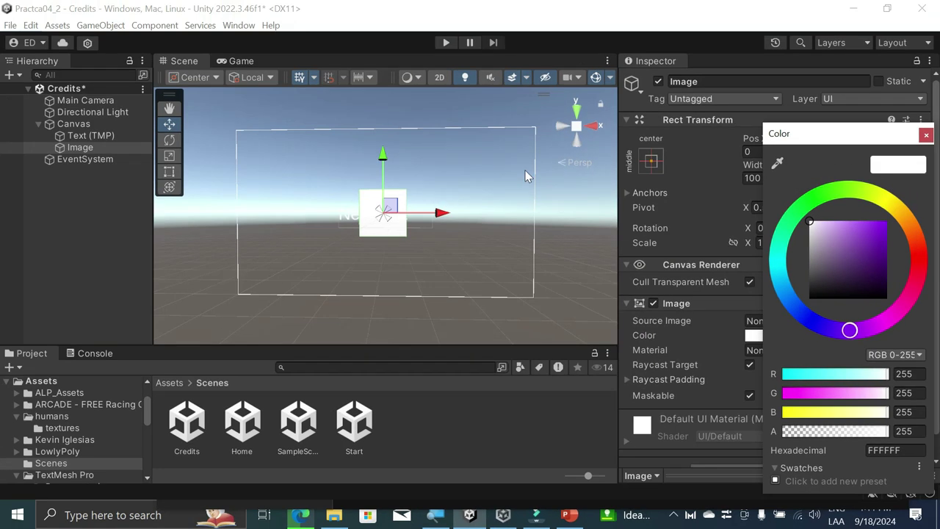
drag(814, 223, 846, 252)
mouse_move(811, 200)
mouse_down()
mouse_move(856, 189)
mouse_move(914, 239)
mouse_move(910, 275)
mouse_move(808, 298)
mouse_move(817, 292)
mouse_move(806, 326)
mouse_move(788, 297)
mouse_up()
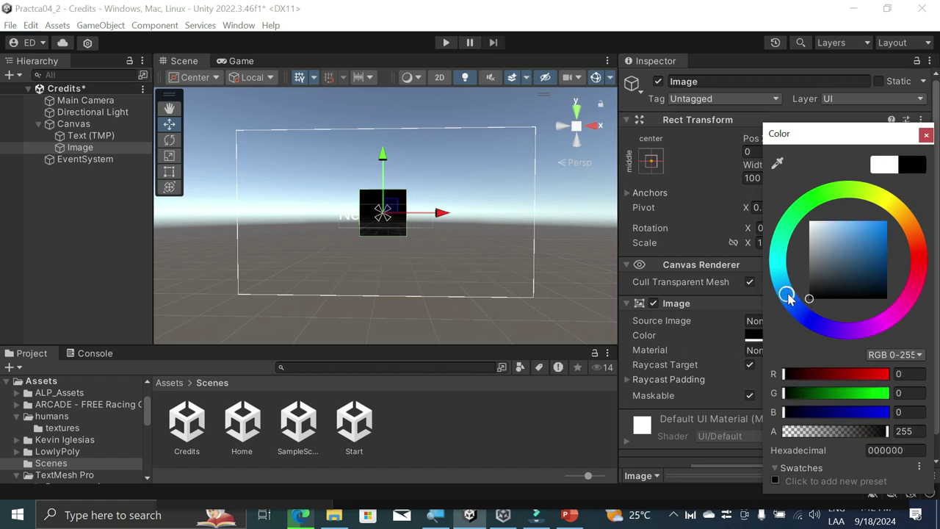
drag(854, 283, 874, 257)
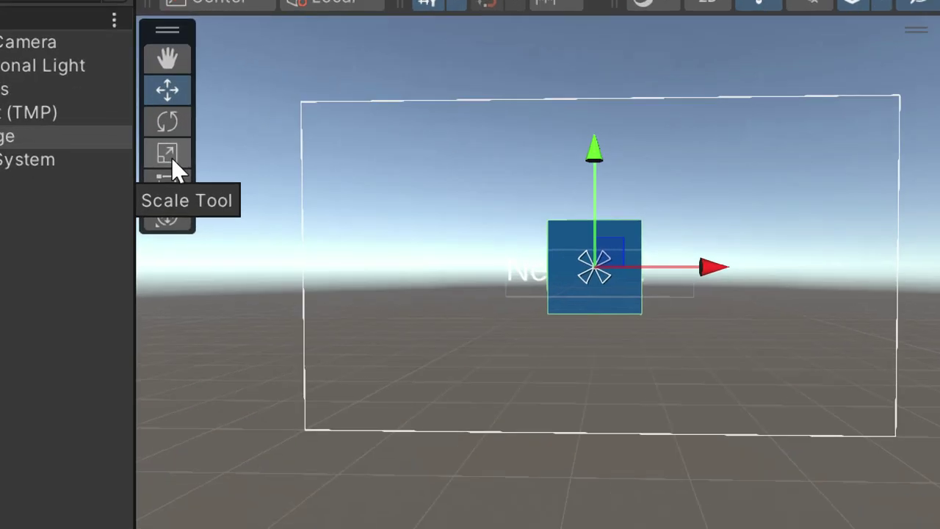
Step: Stretch the blue Image with the Scale tool to cover the whole canvas
click(170, 160)
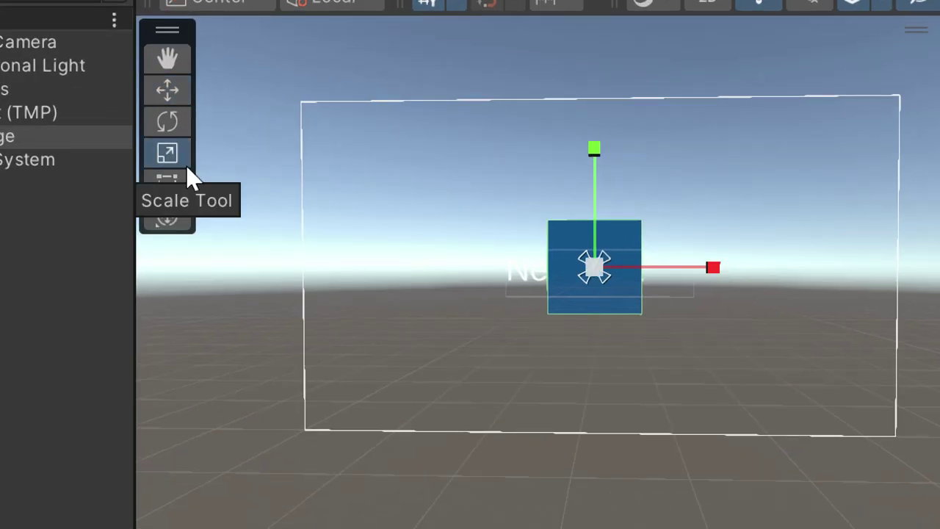
drag(712, 269, 831, 289)
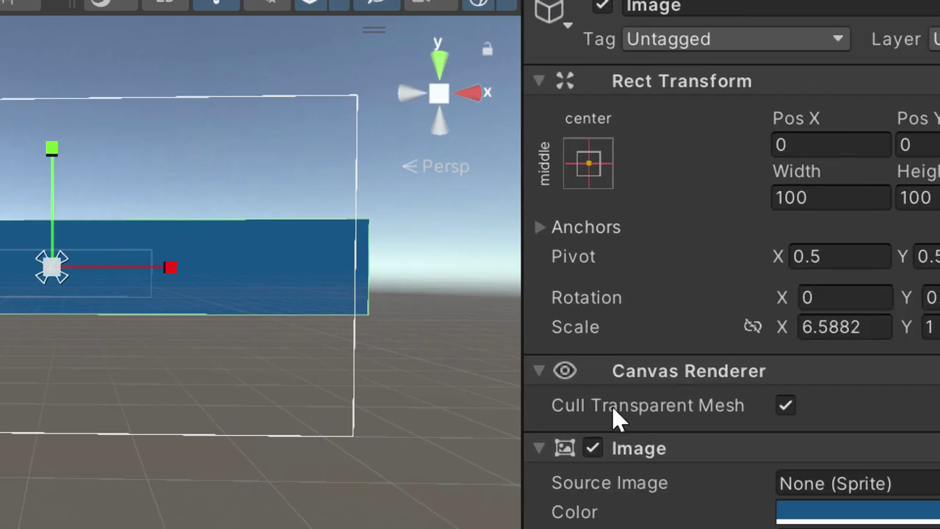
mouse_move(613, 408)
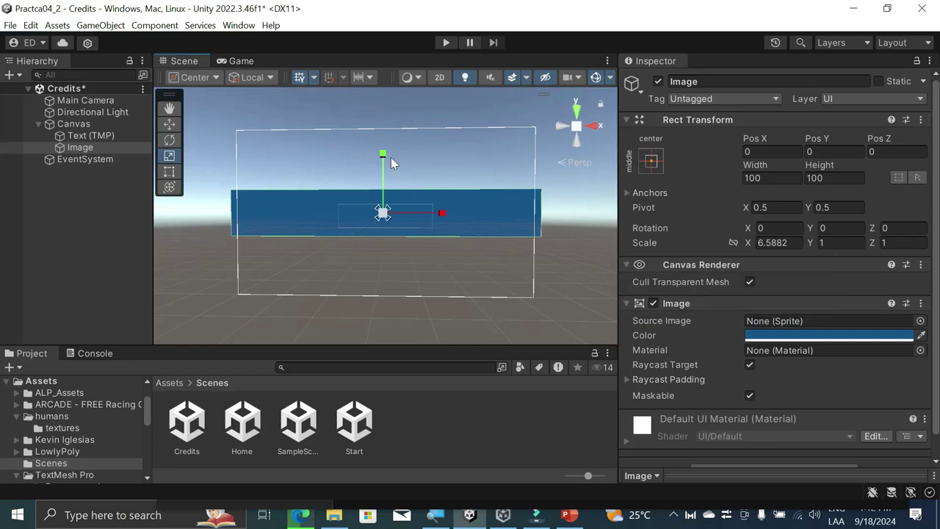
drag(384, 154, 409, 499)
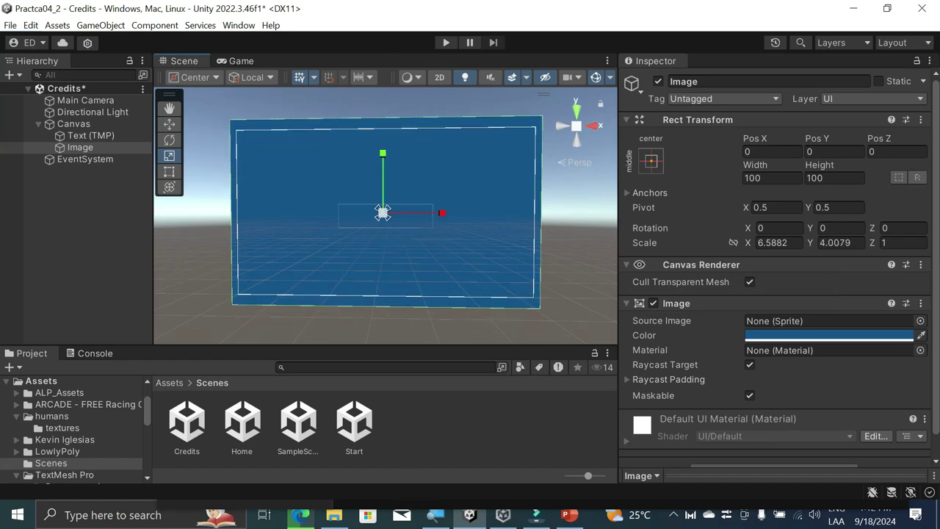
Step: Move Image above Text (TMP) in the Hierarchy so the text draws on top
click(238, 295)
click(96, 137)
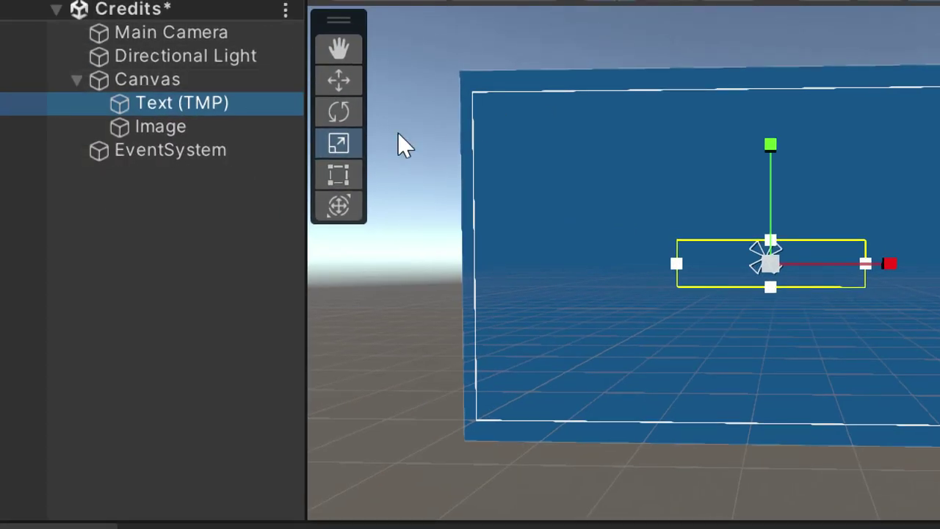
click(164, 130)
drag(164, 129, 172, 93)
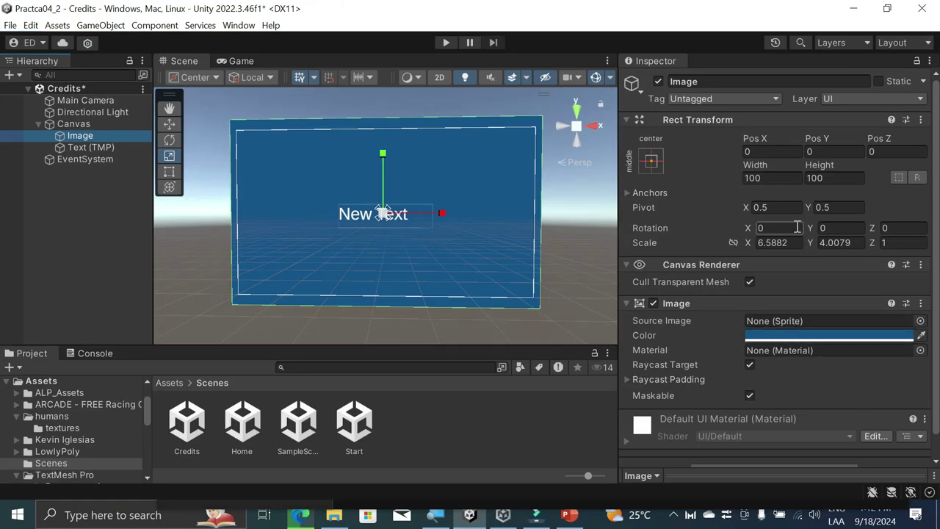
scroll(735, 314, down, 1)
scroll(717, 338, up, 1)
scroll(738, 363, down, 1)
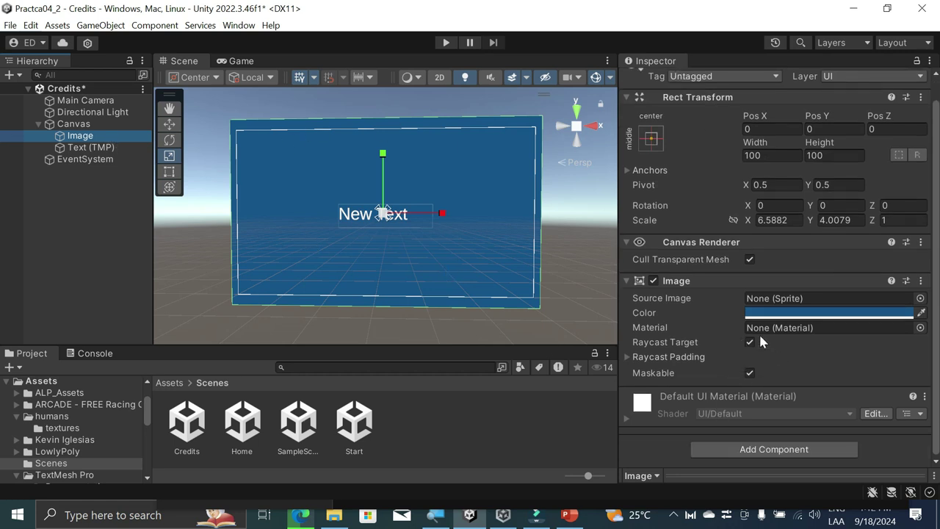
Step: Replace 'New Text' with the author's name and fix its capitalisation
click(96, 147)
click(748, 345)
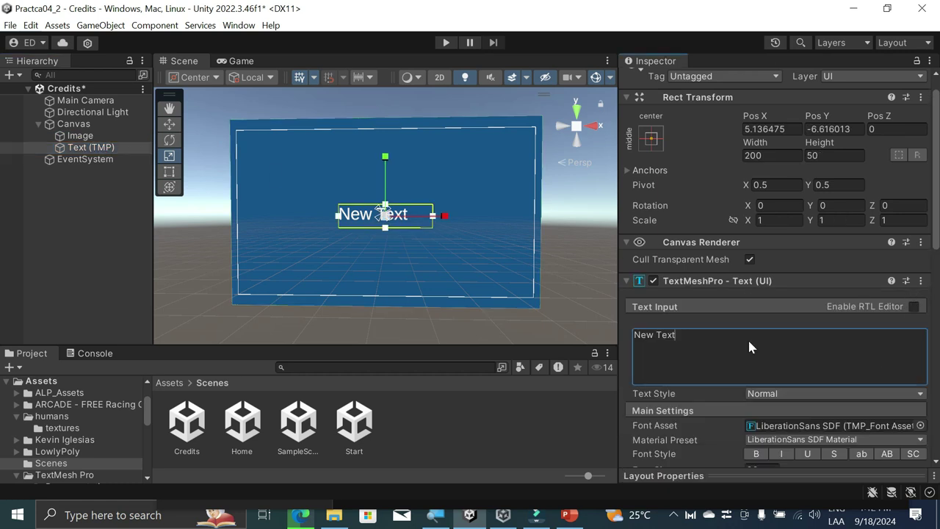
key(ctrl+a)
text(Edgar )
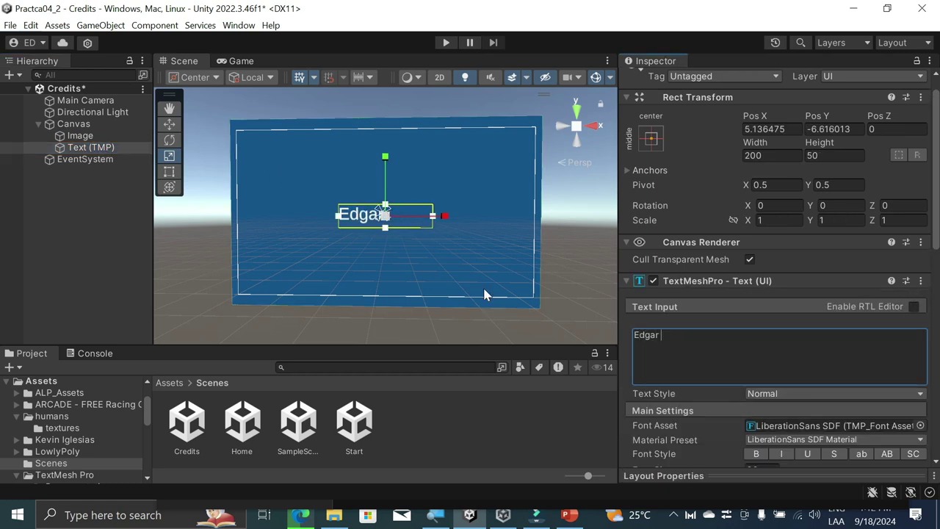
text(degante Ag)
key(BackSpace)
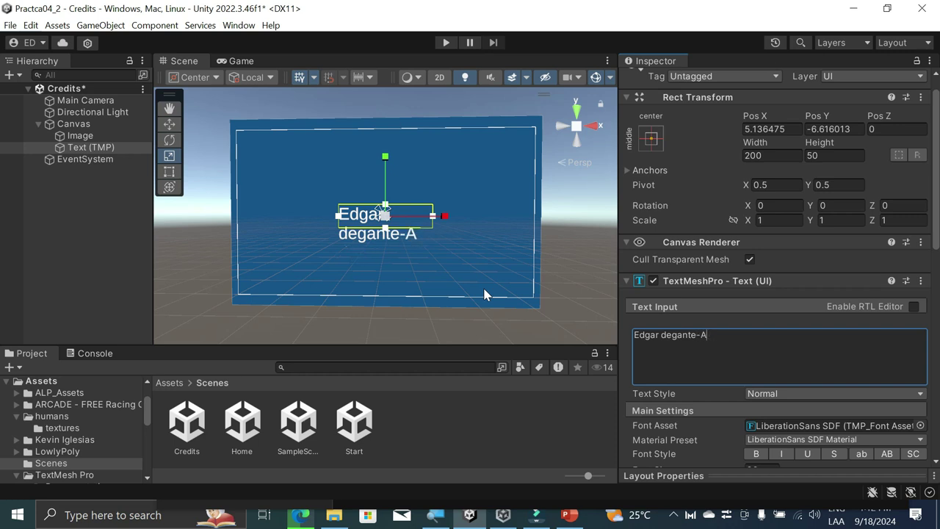
key(BackSpace)
text(D)
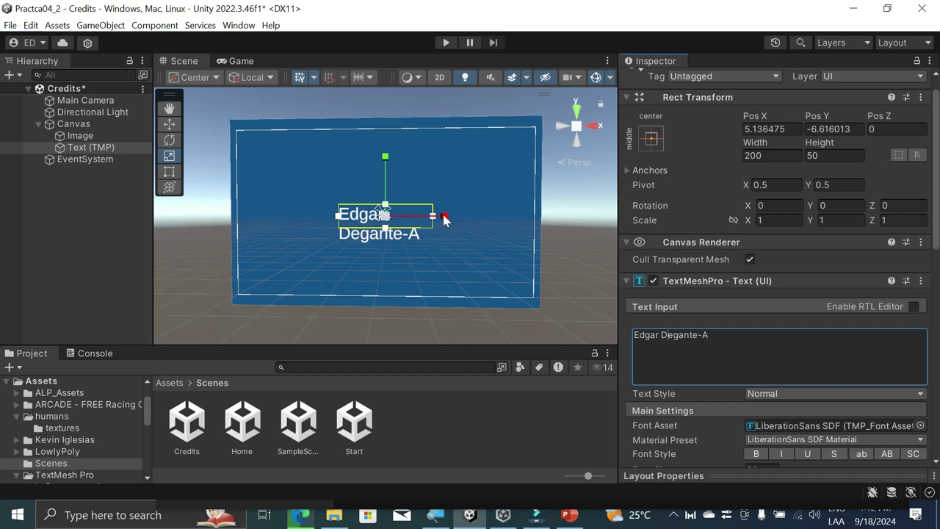
click(91, 249)
click(90, 147)
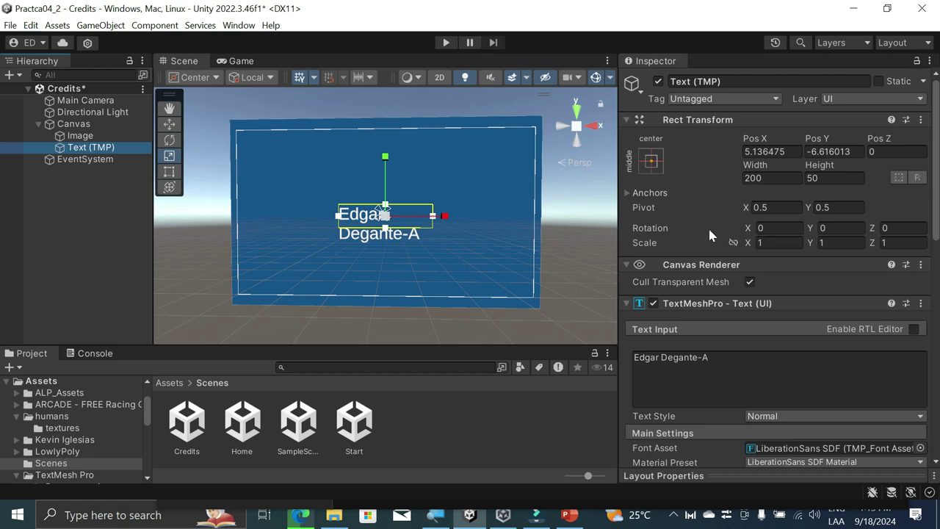
Step: Set the text box width to 259 and the font size to 26.44
click(769, 176)
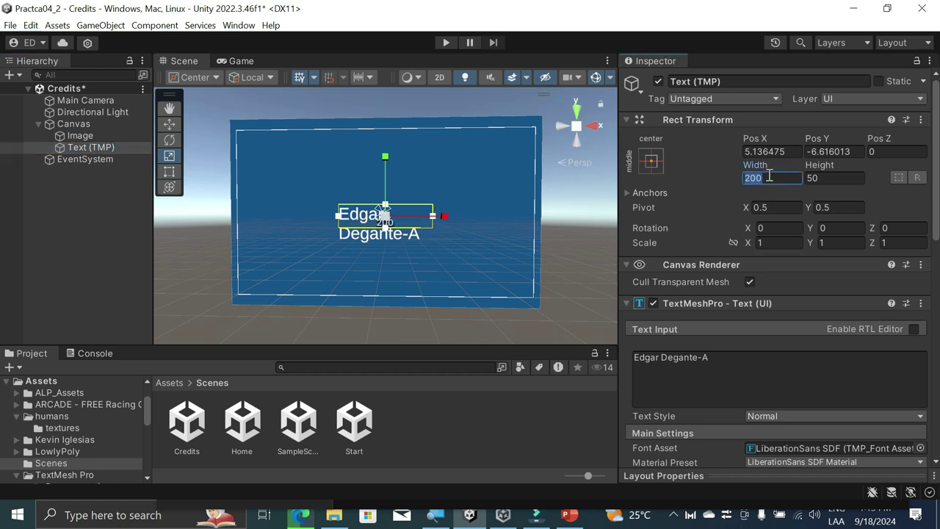
text(259)
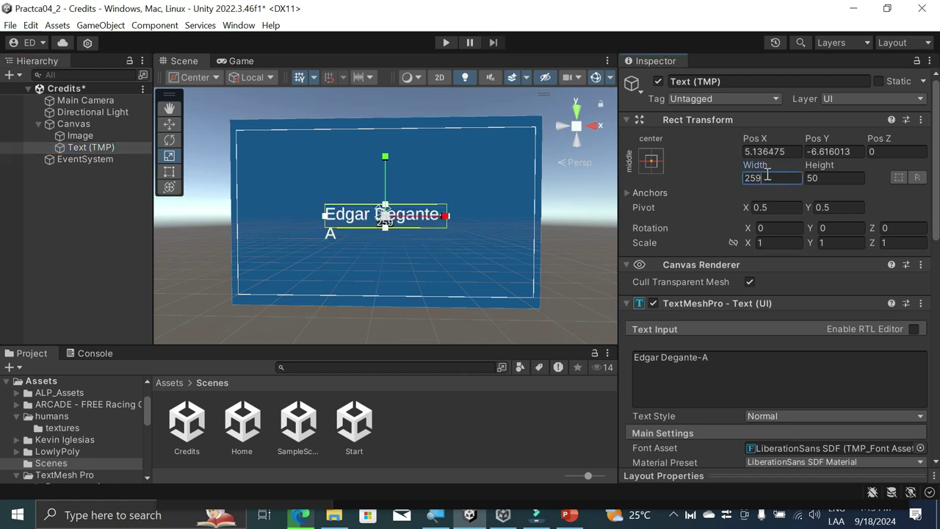
scroll(827, 301, down, 4)
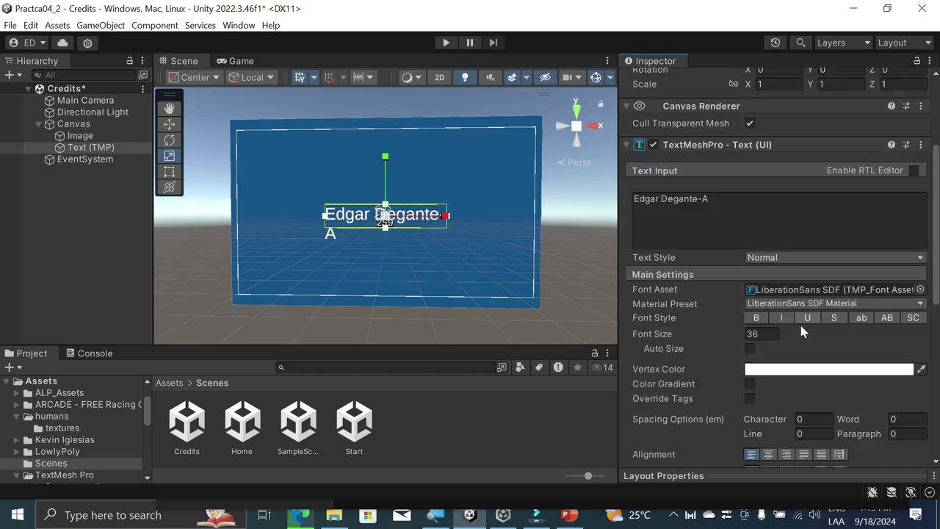
click(767, 332)
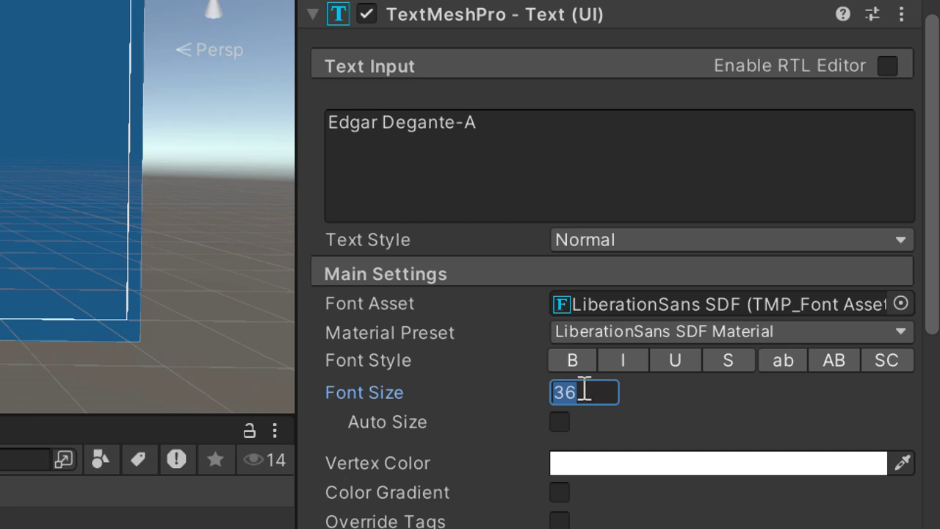
drag(545, 395, 137, 365)
drag(313, 364, 245, 376)
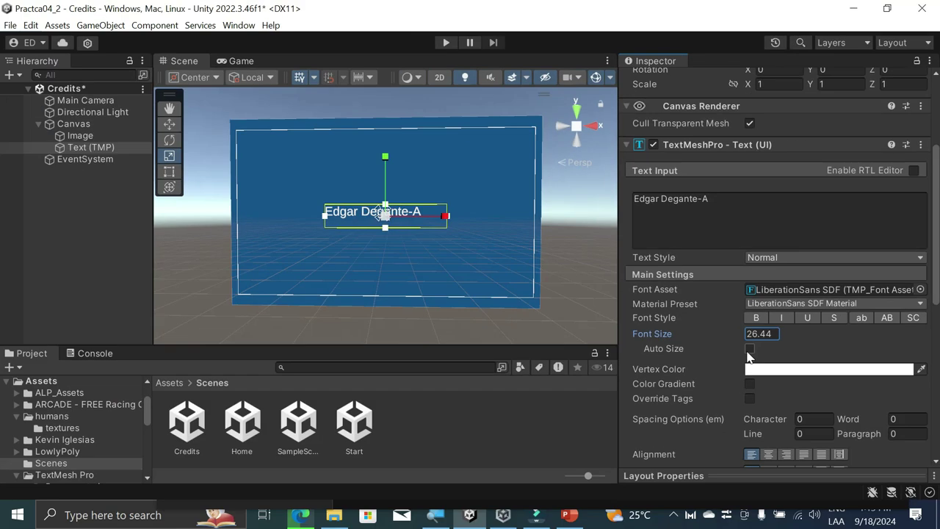
Step: Preview the scene in the Simulator on iPad Mini and enable Auto Size for the text
click(240, 61)
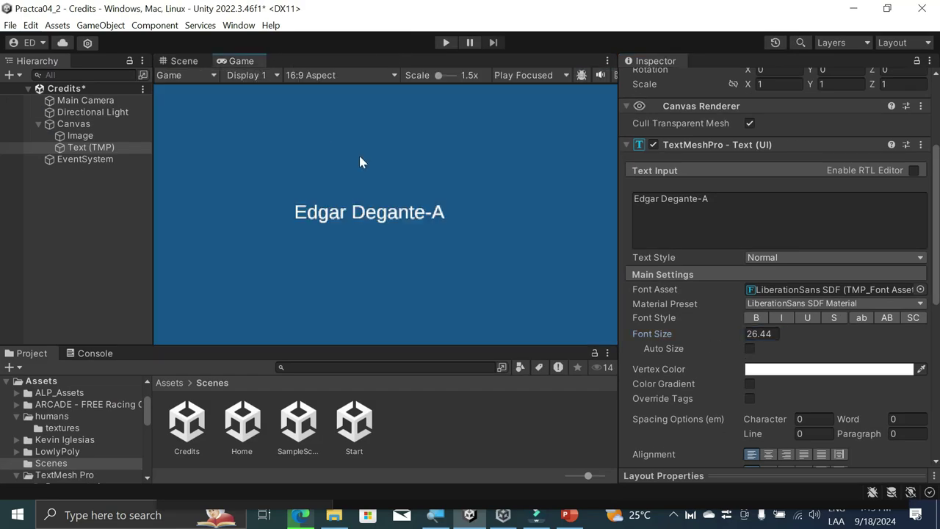
click(211, 76)
click(193, 104)
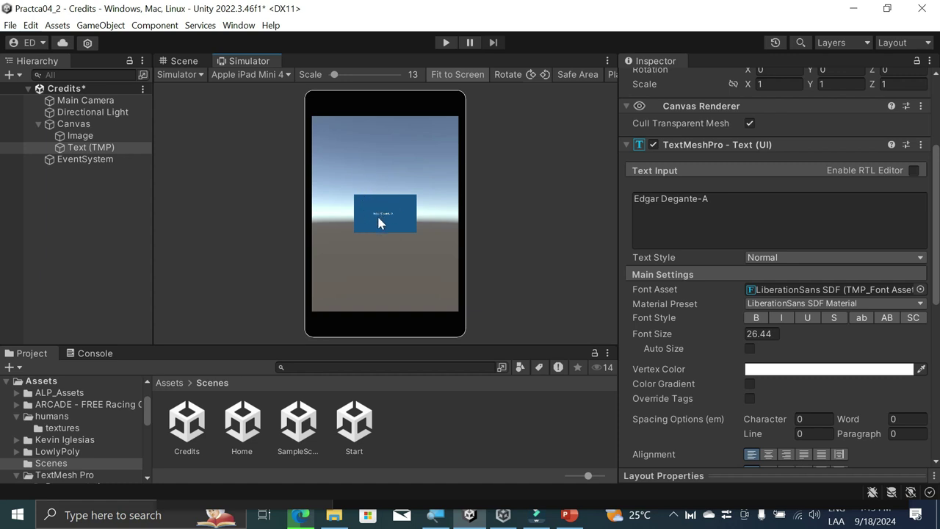
click(749, 348)
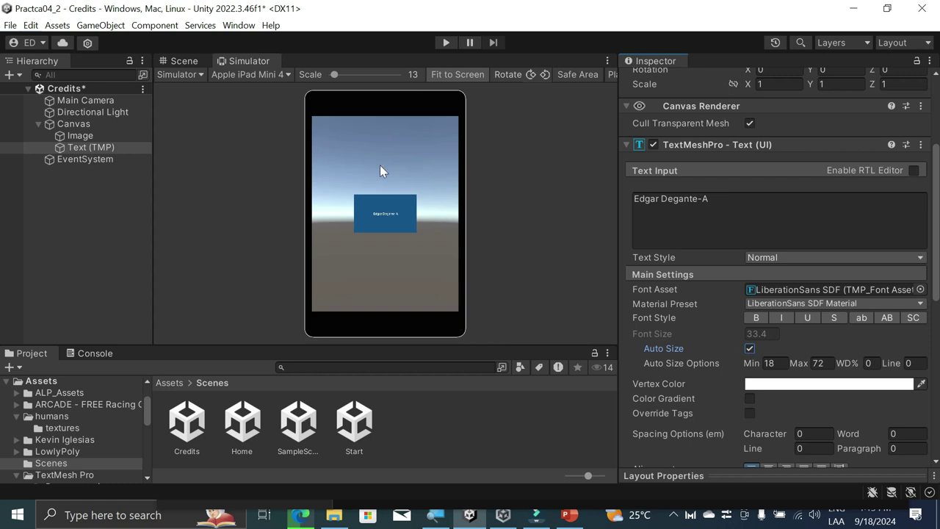
Step: Set the Game view to WXGA (1366x768) on Display 1, then return to the Scene view
click(190, 76)
click(199, 91)
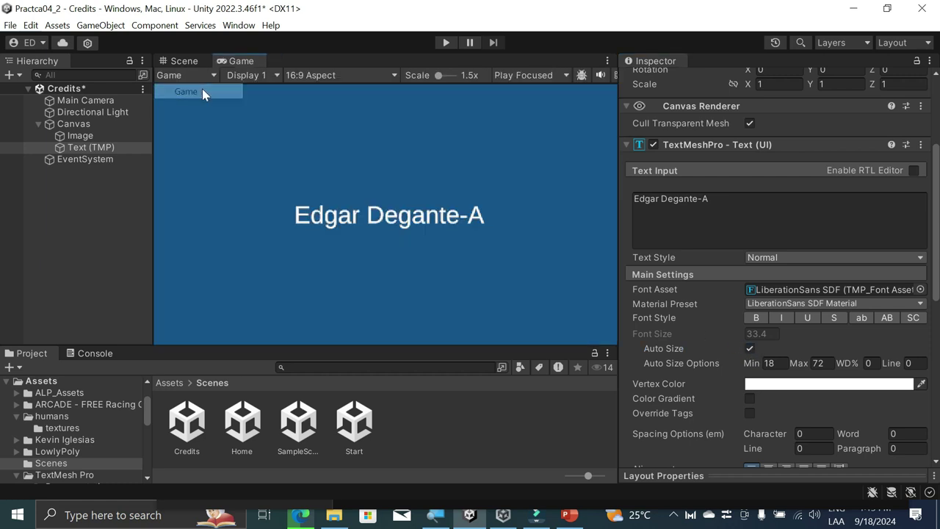
click(335, 75)
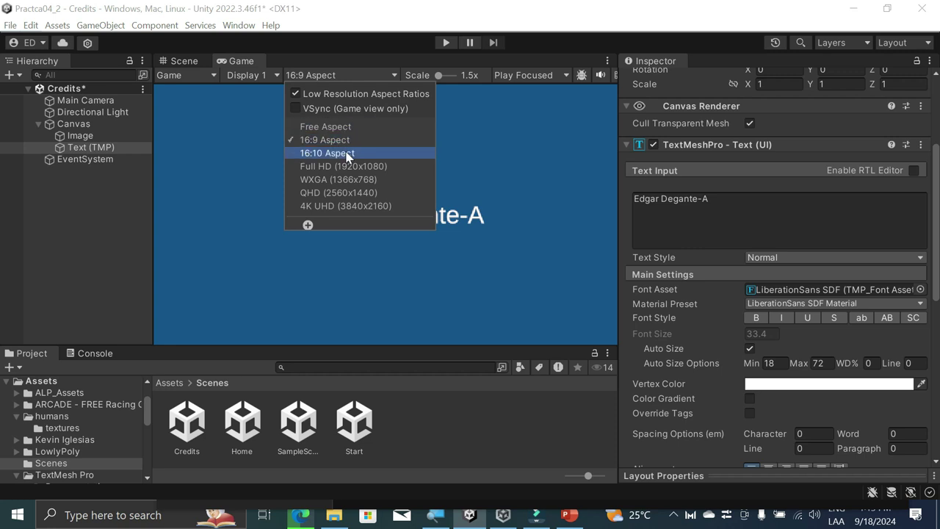
click(344, 164)
click(382, 76)
click(358, 204)
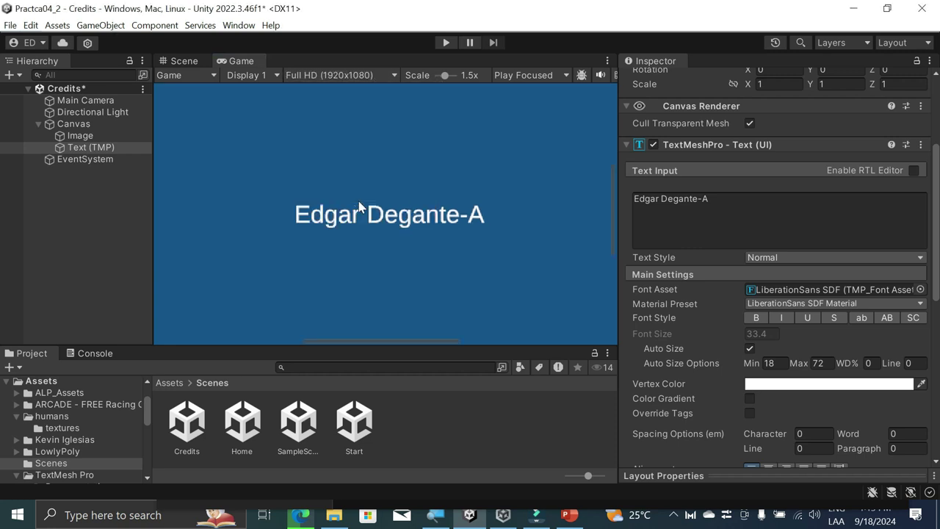
click(378, 77)
click(351, 183)
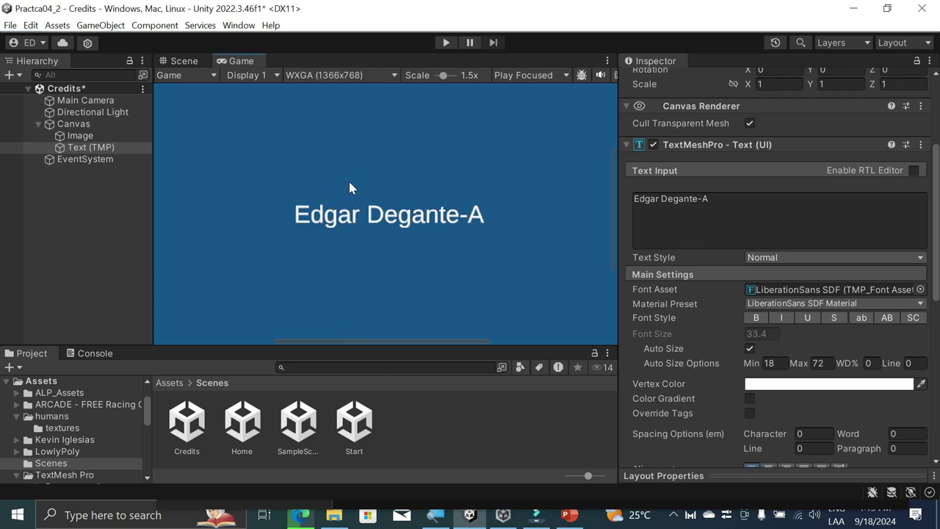
click(251, 77)
click(483, 155)
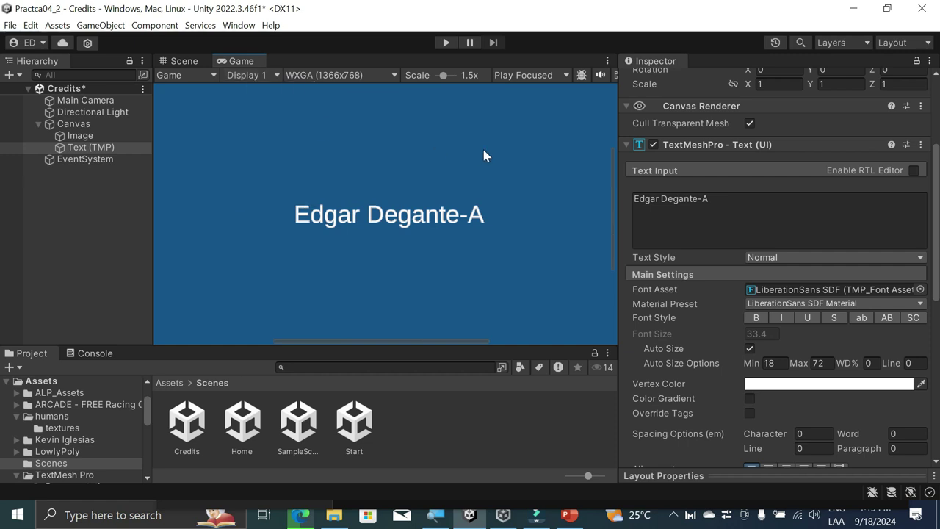
click(195, 74)
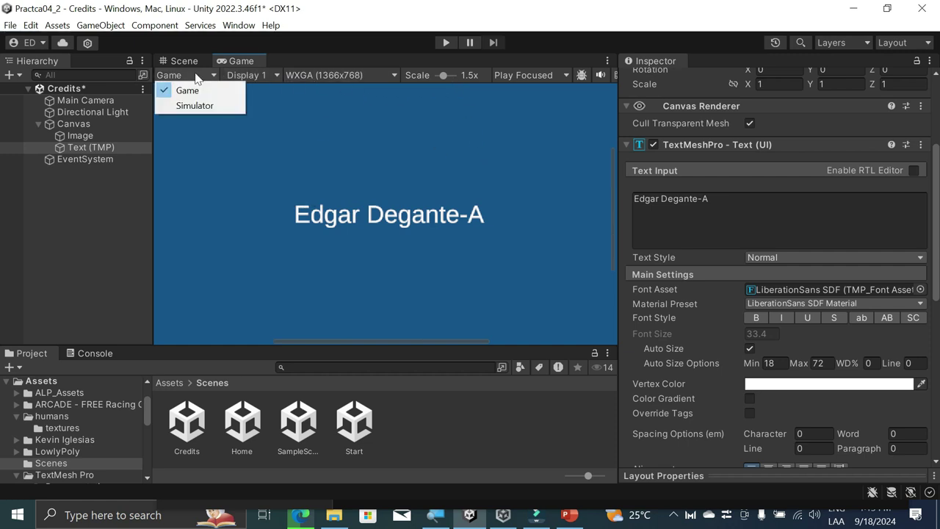
click(199, 64)
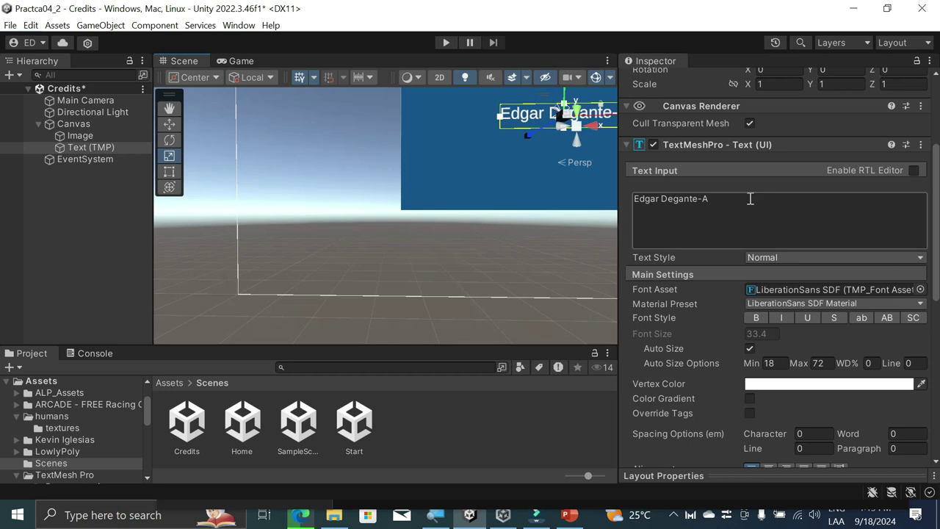
Step: Frame the credit text, select the Canvas, and play-test the Credits scene before stopping
key(f)
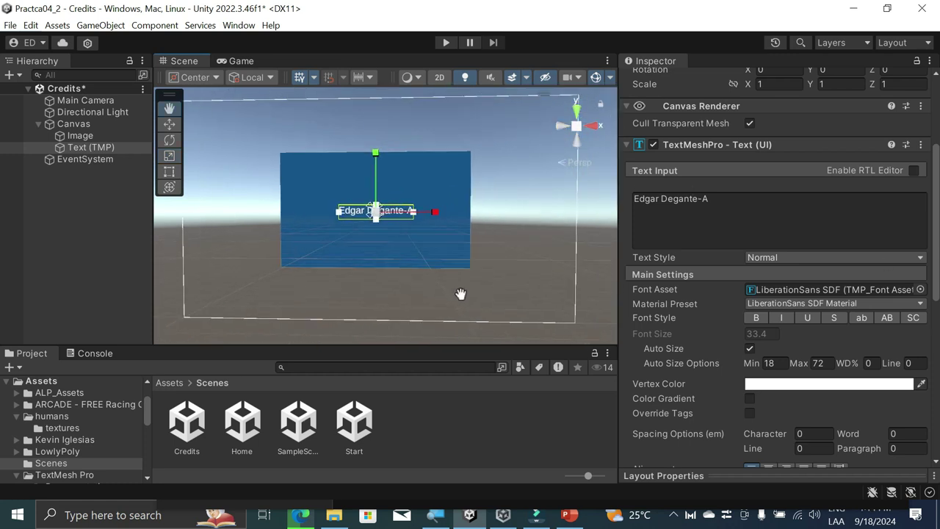
click(382, 238)
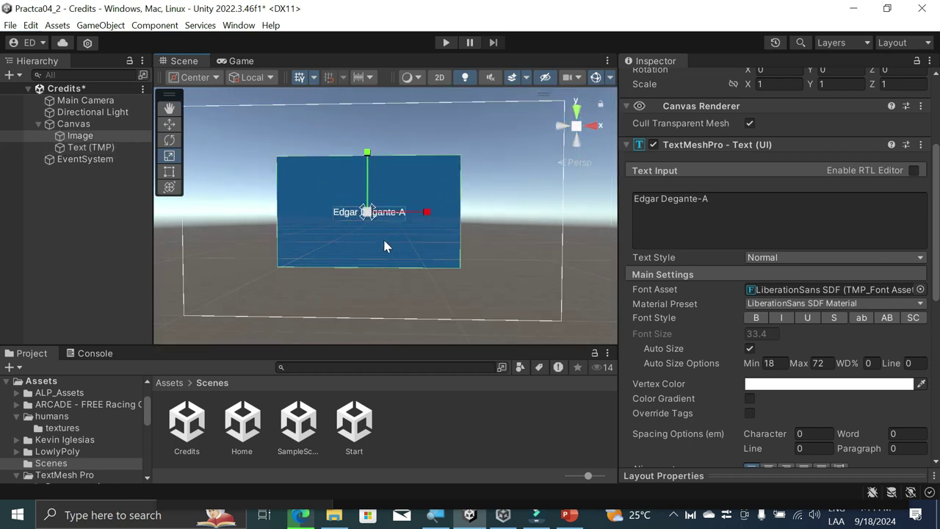
click(69, 125)
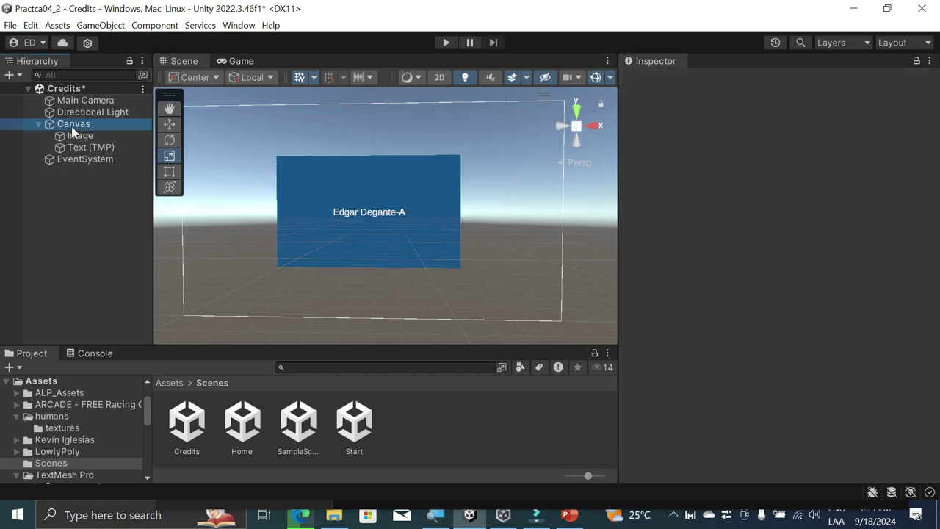
click(439, 43)
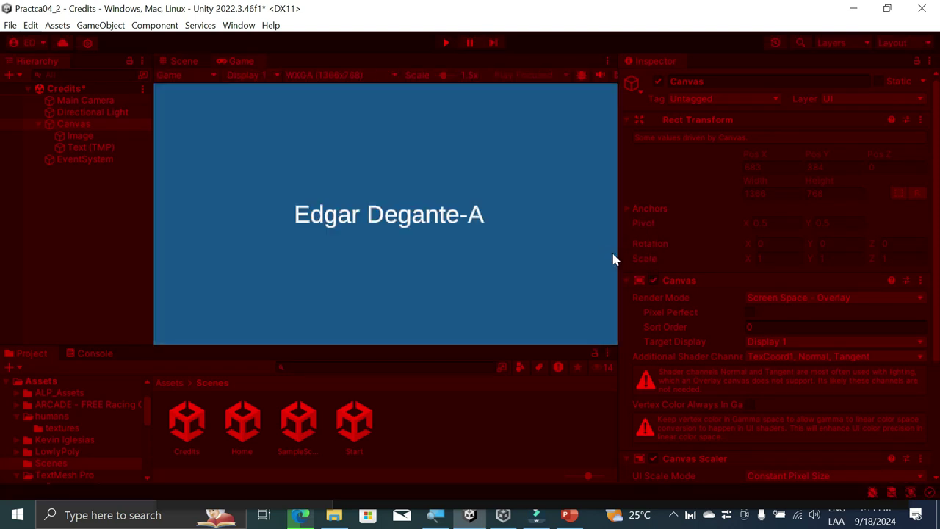
click(444, 44)
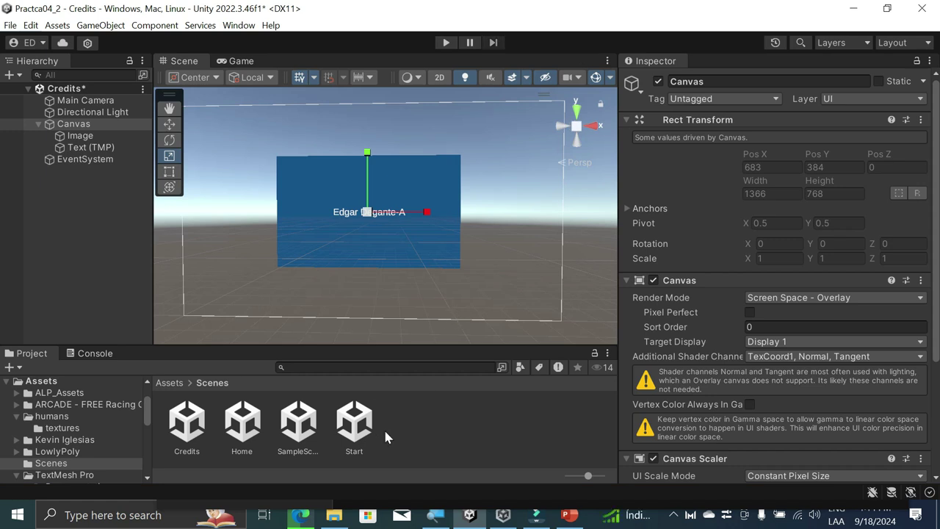
click(459, 448)
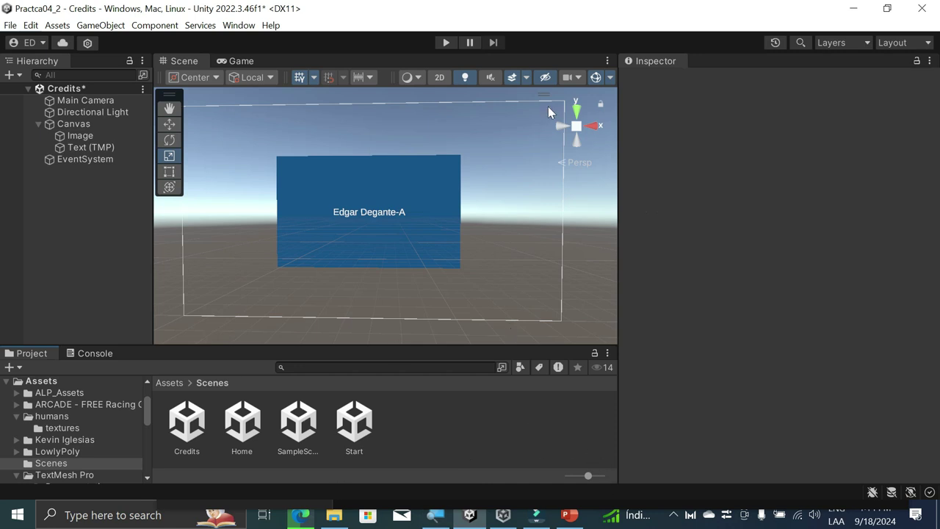
click(673, 514)
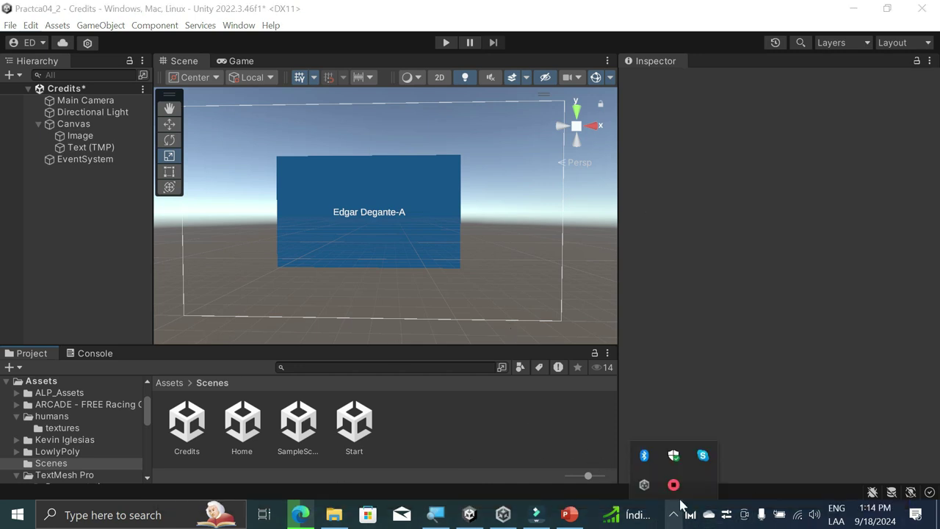